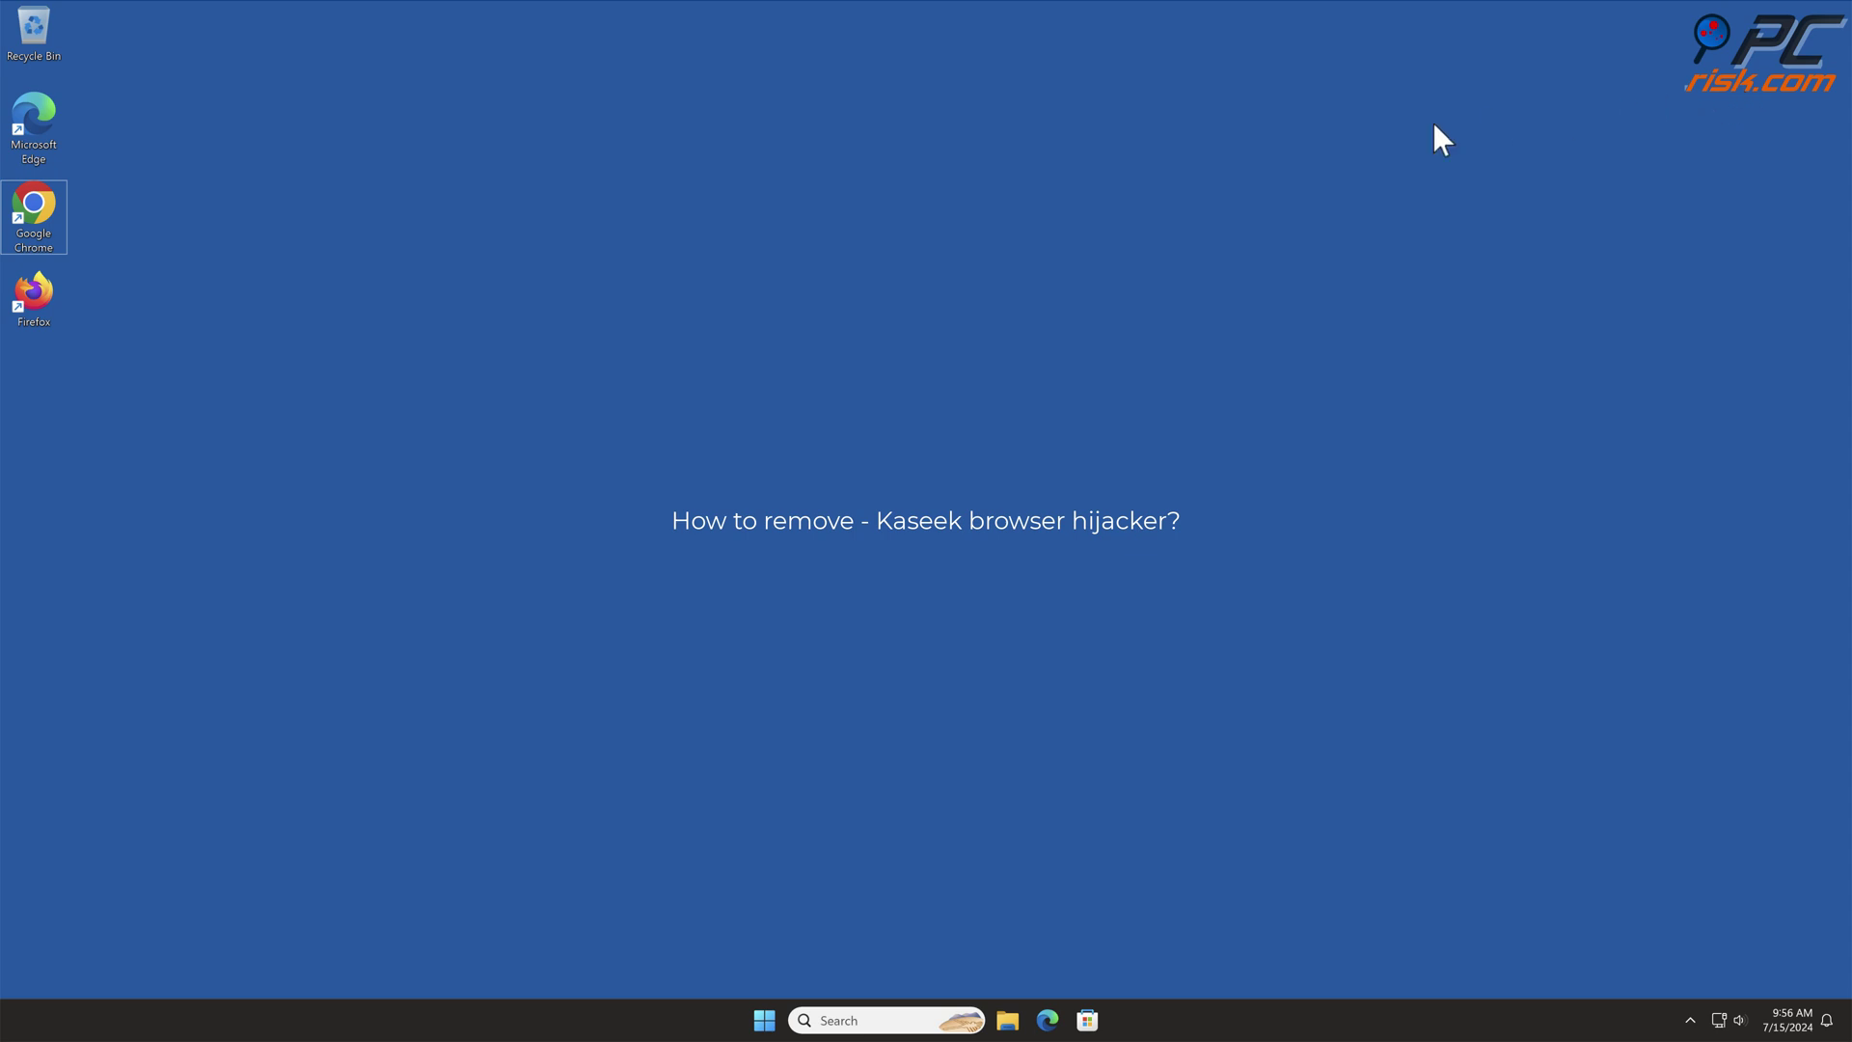
Launch Chrome and search 'testing search engine' to reveal the boyu.com.tr results
double_click(33, 206)
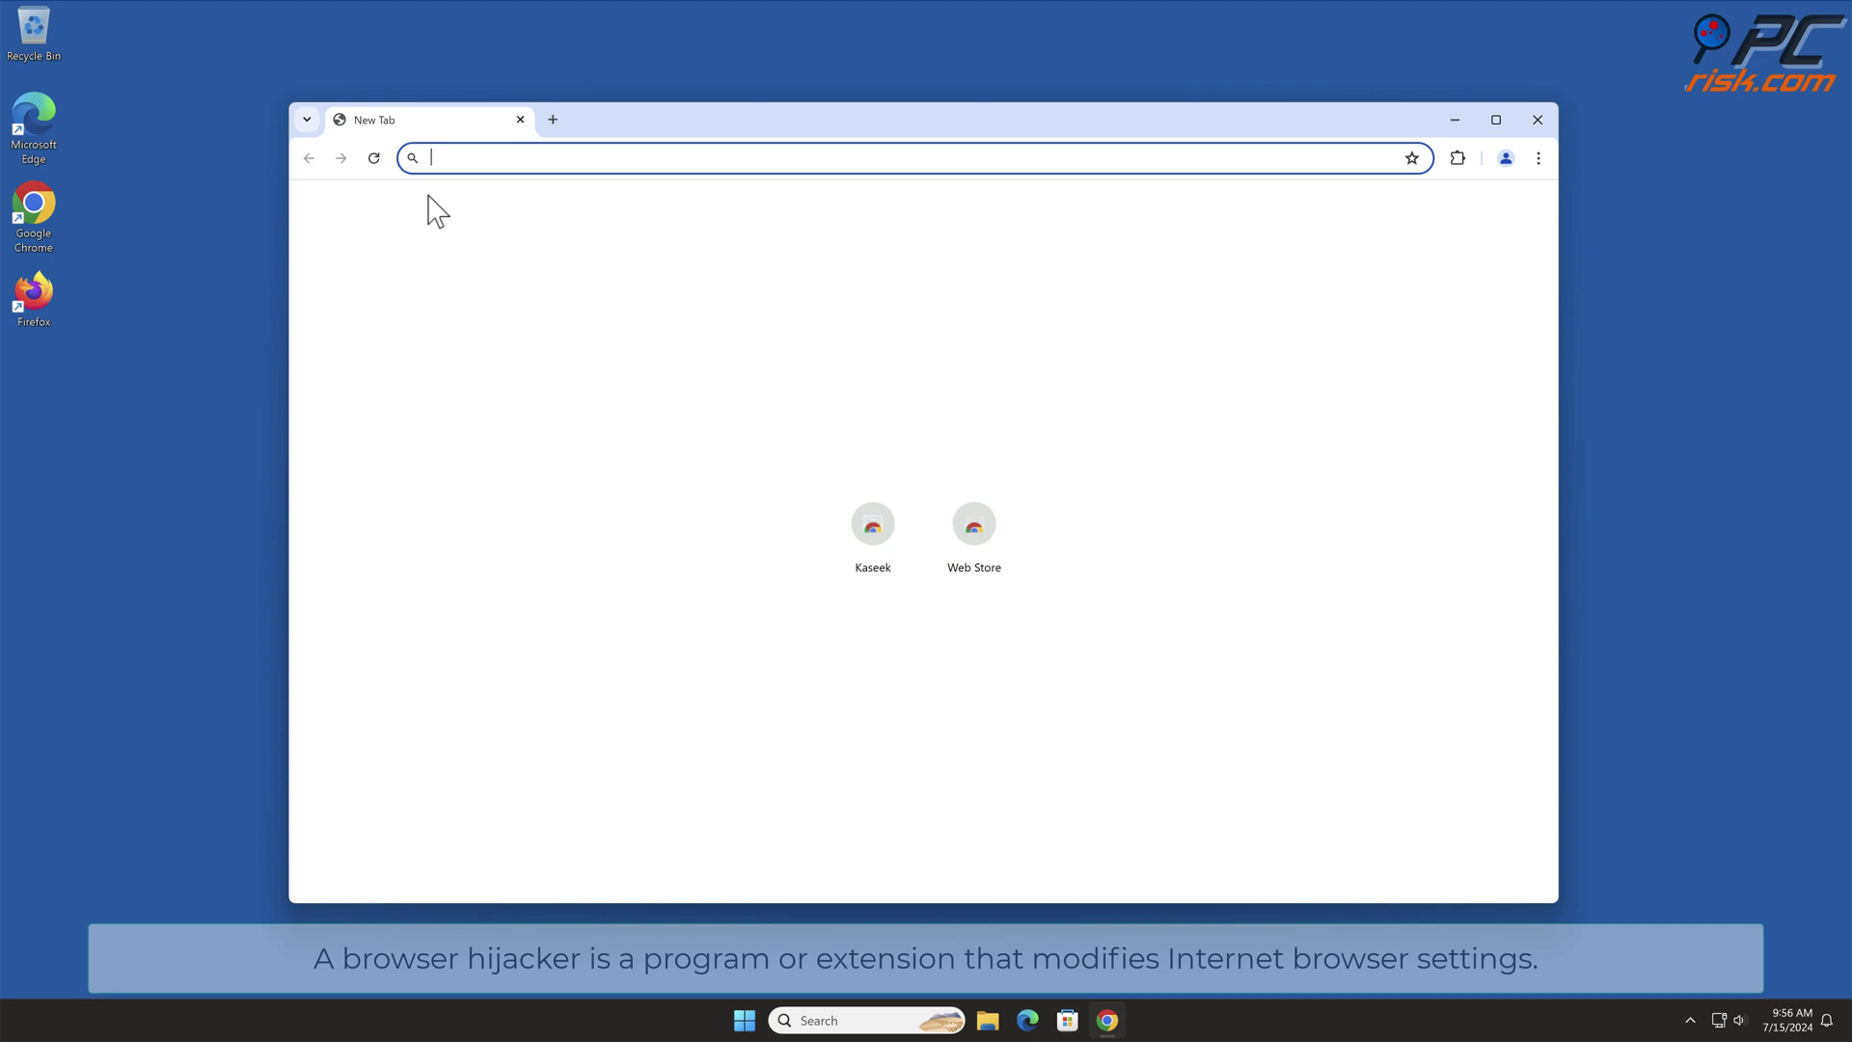
type("testing sea")
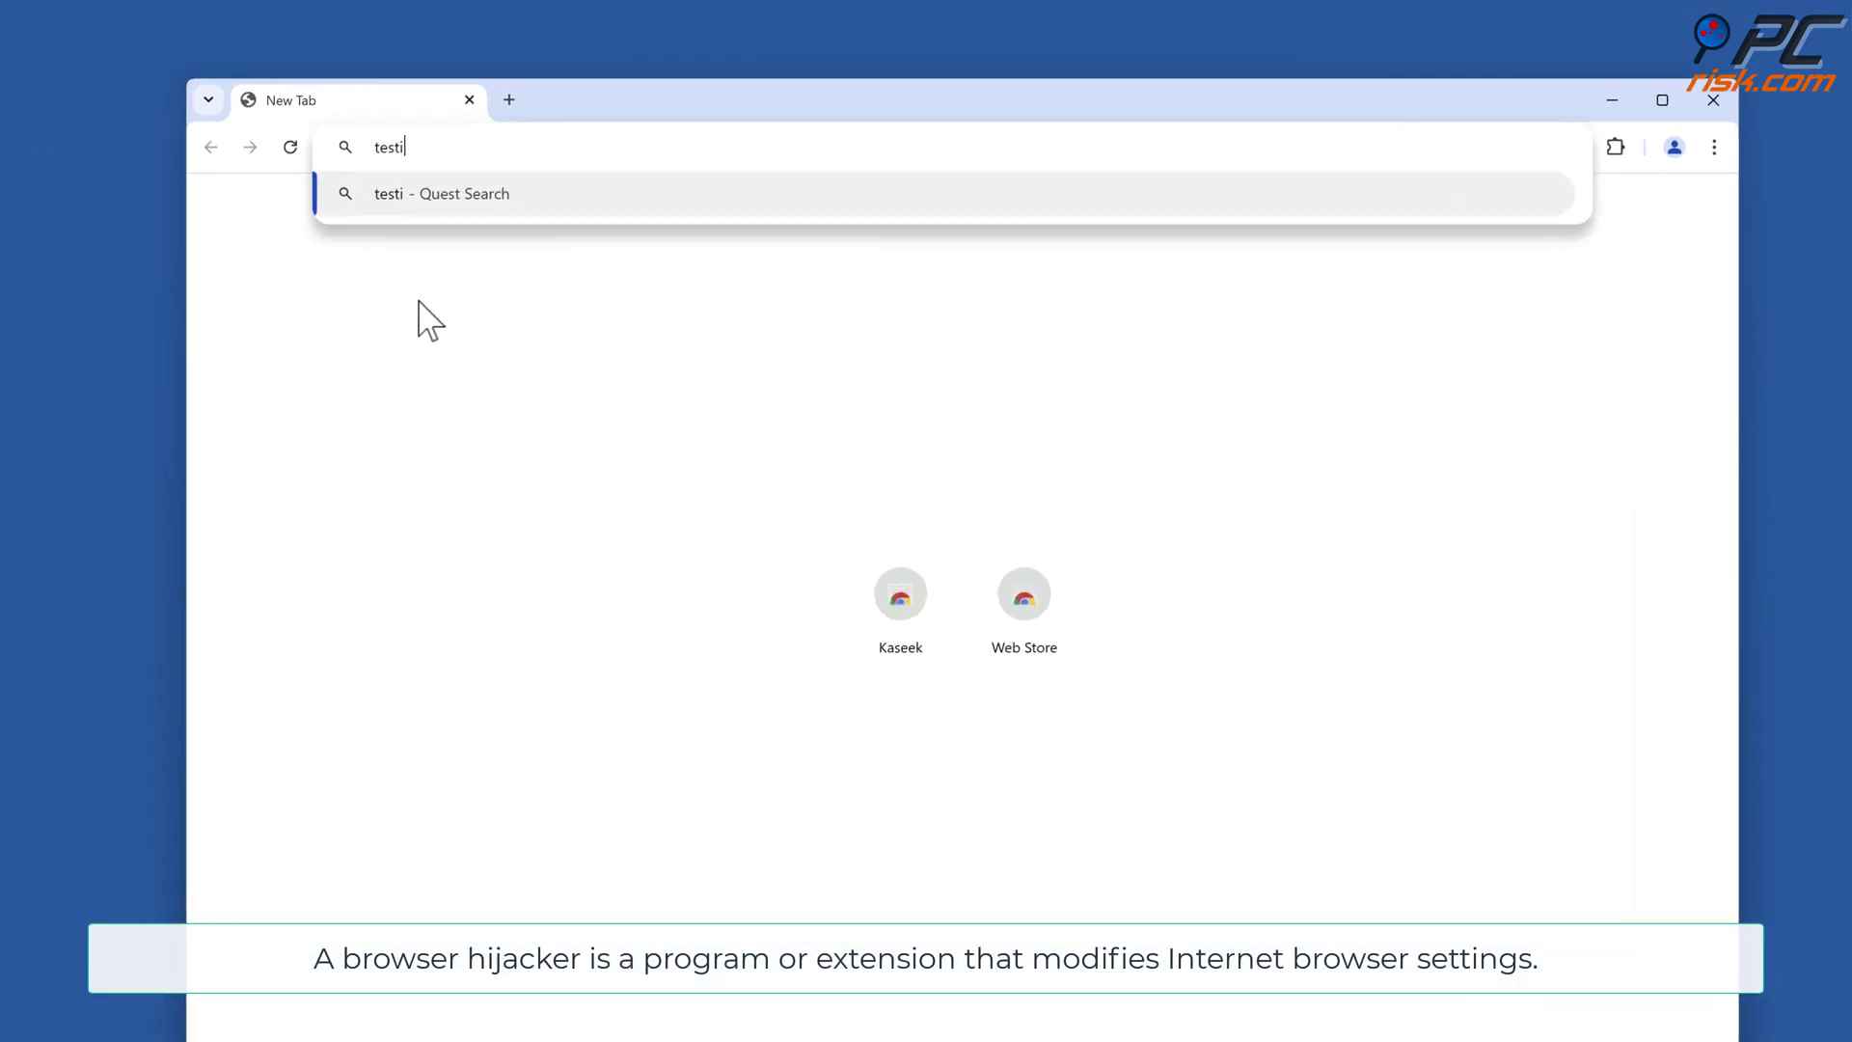
type("rch engine")
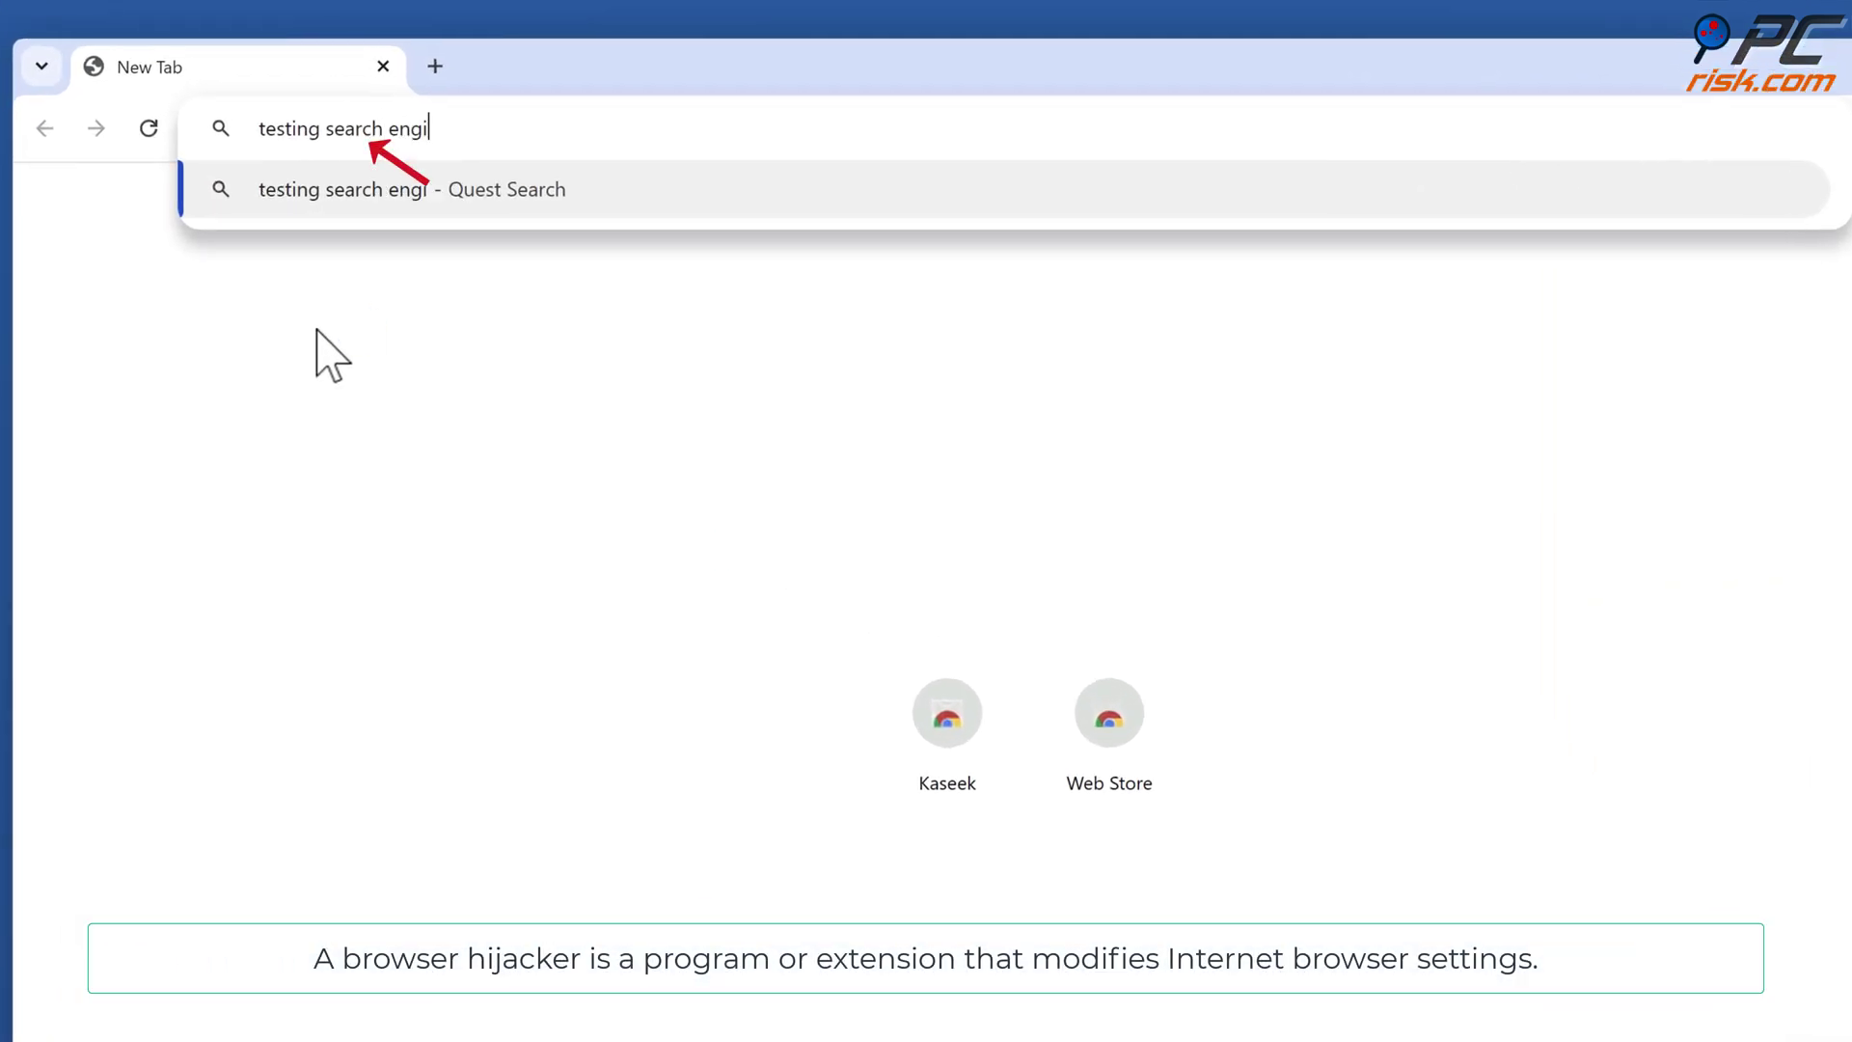
key("Return")
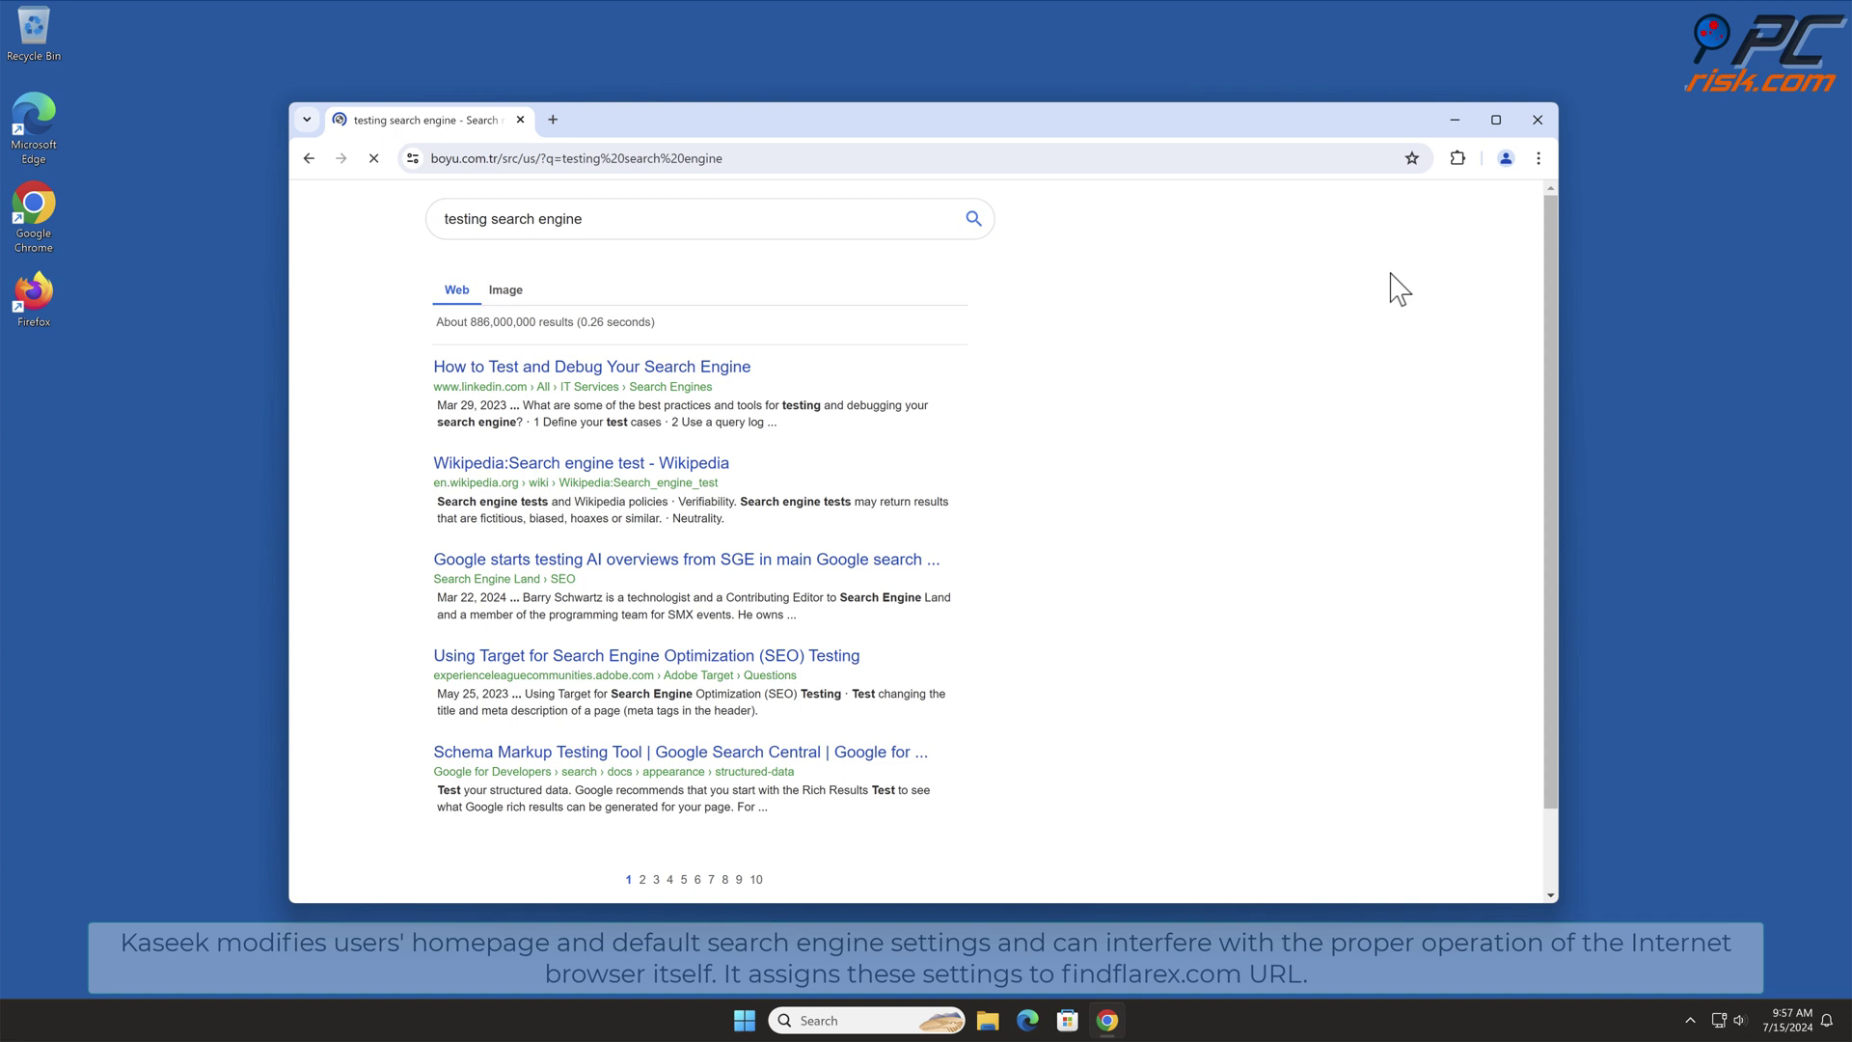
left_click_drag(1692, 294, 1698, 390)
left_click_drag(1549, 347, 1549, 193)
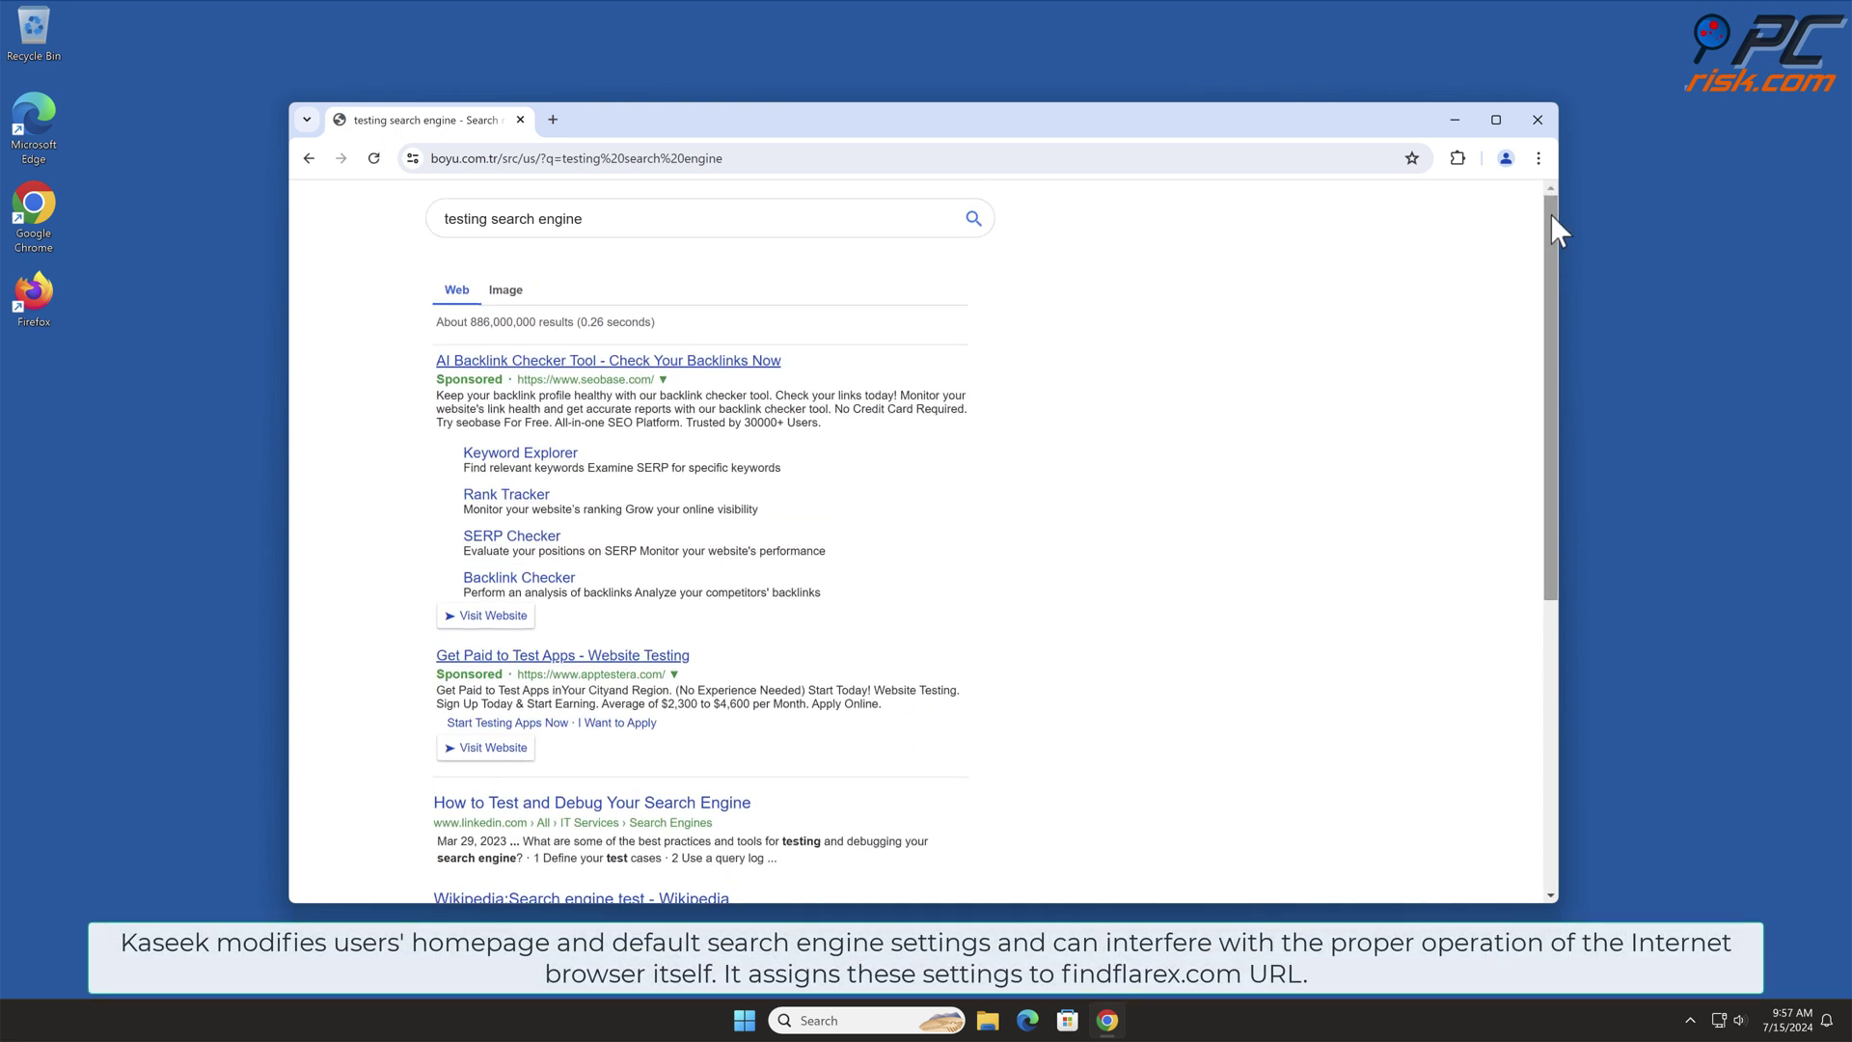
Check the Extensions page listing Kaseek, then bring up Chrome Settings in a new tab
left_click(1538, 158)
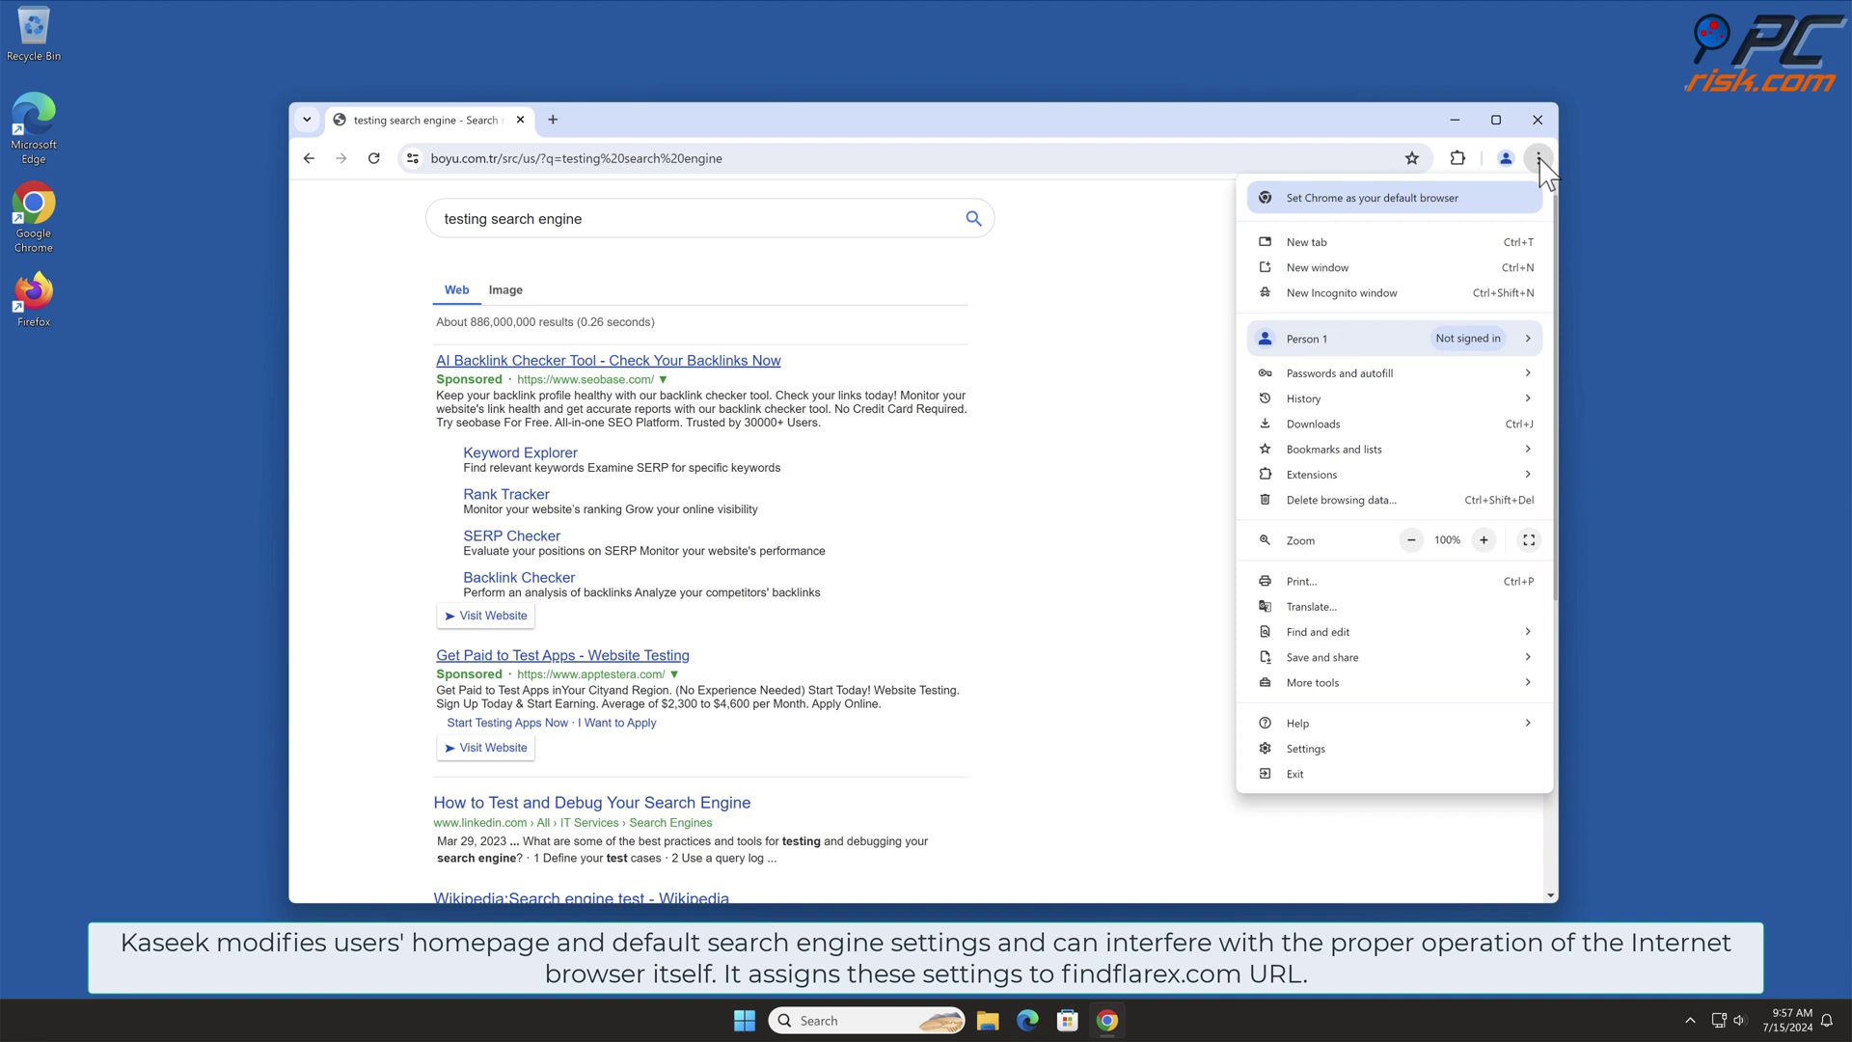
mouse_move(1367, 475)
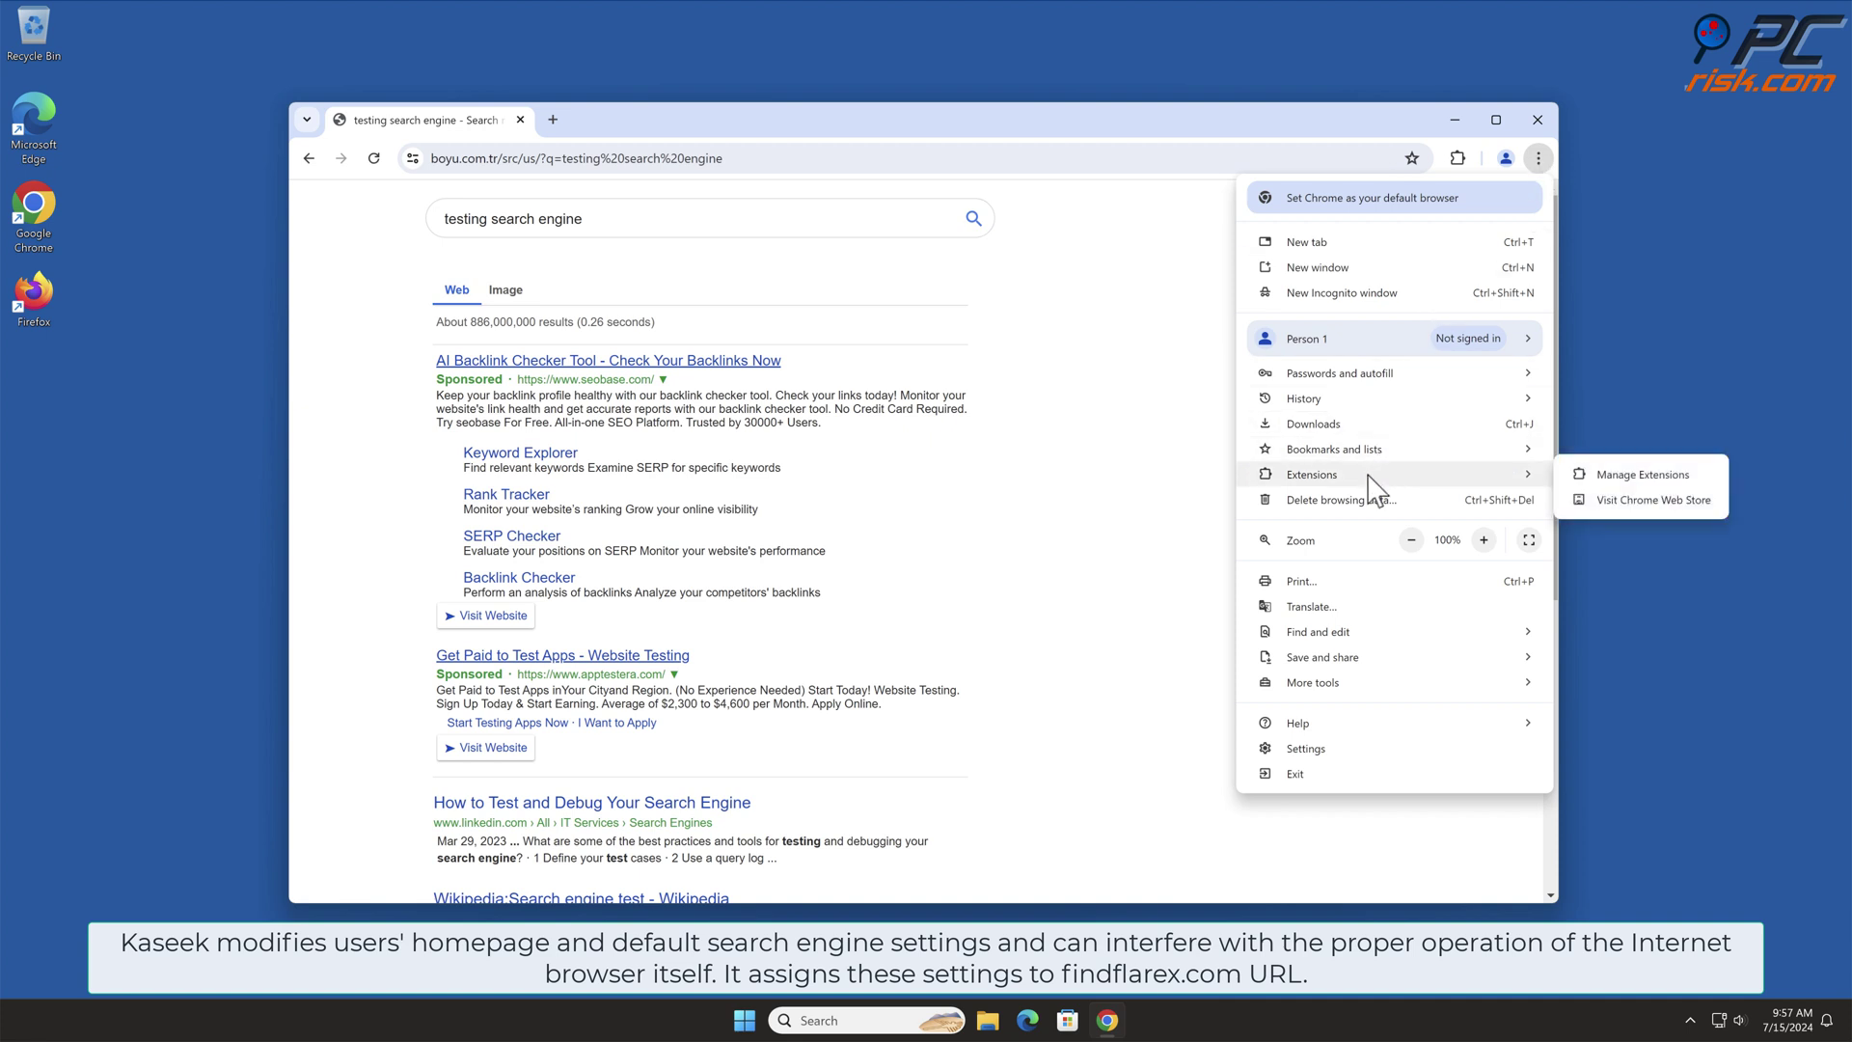
left_click(1698, 475)
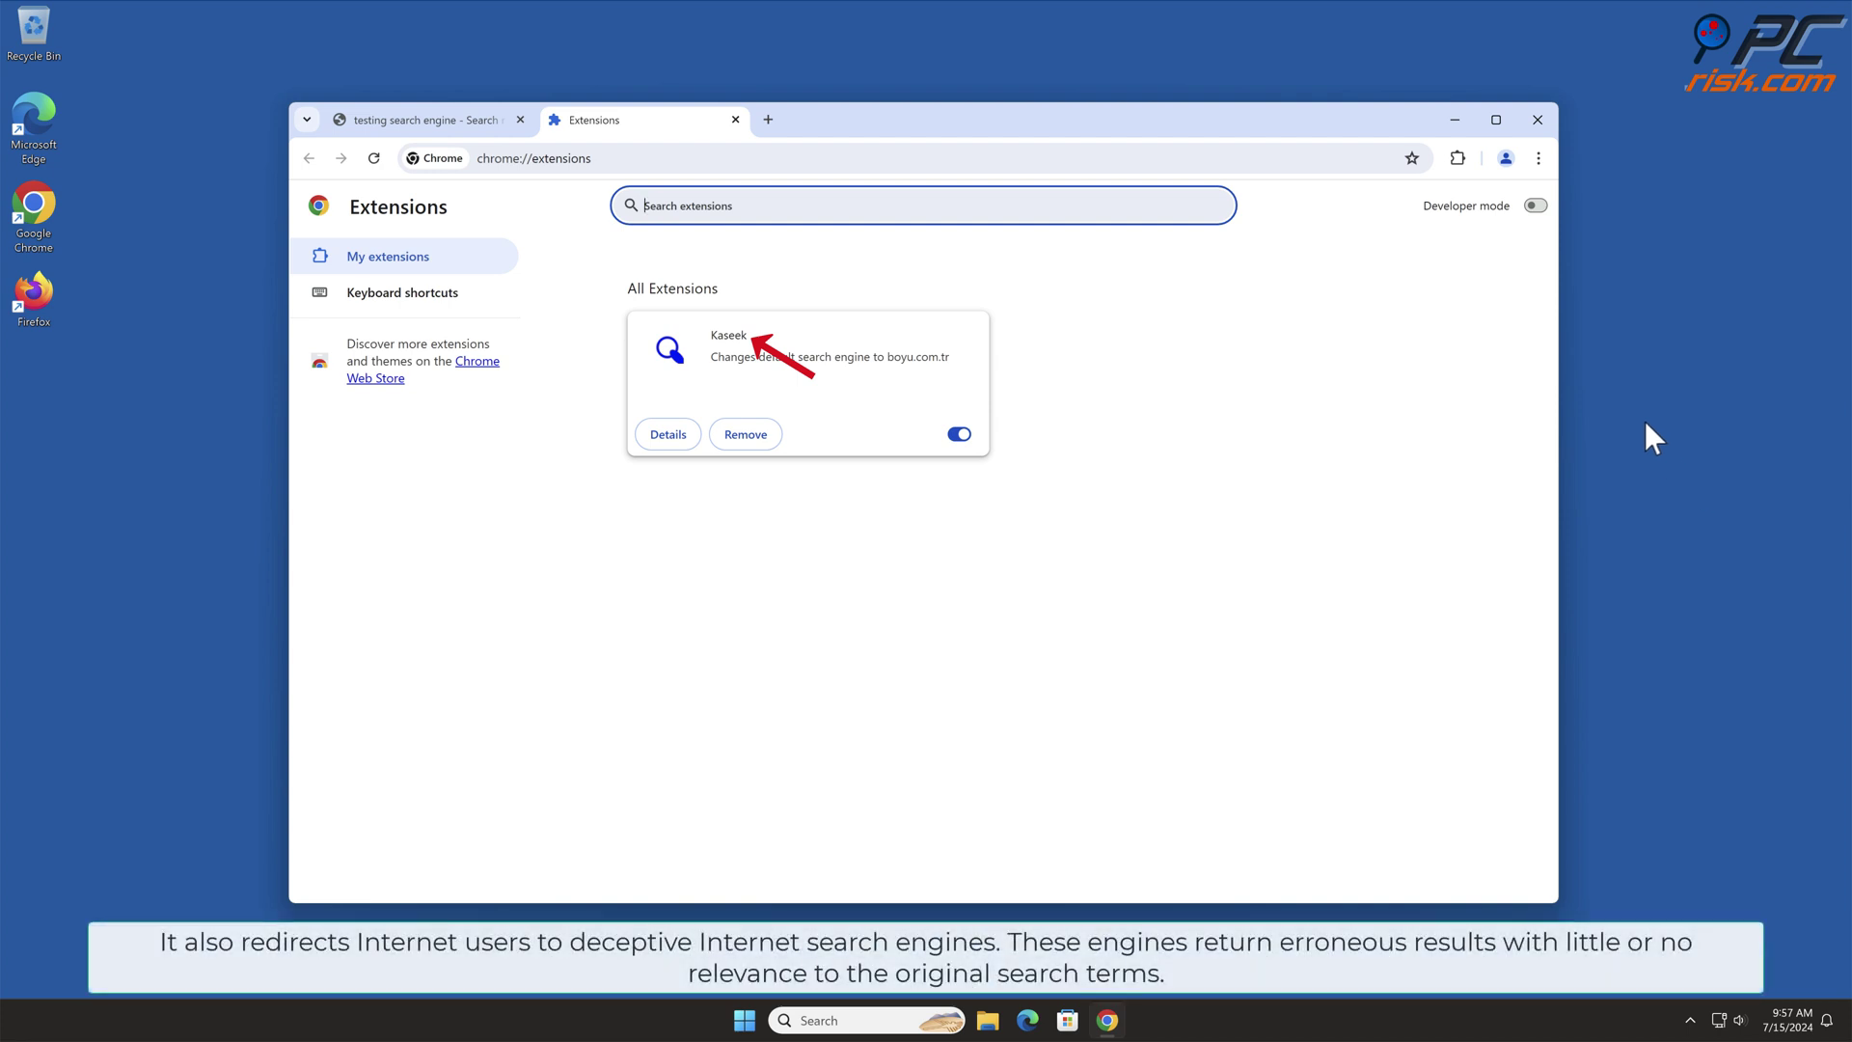
left_click(1539, 158)
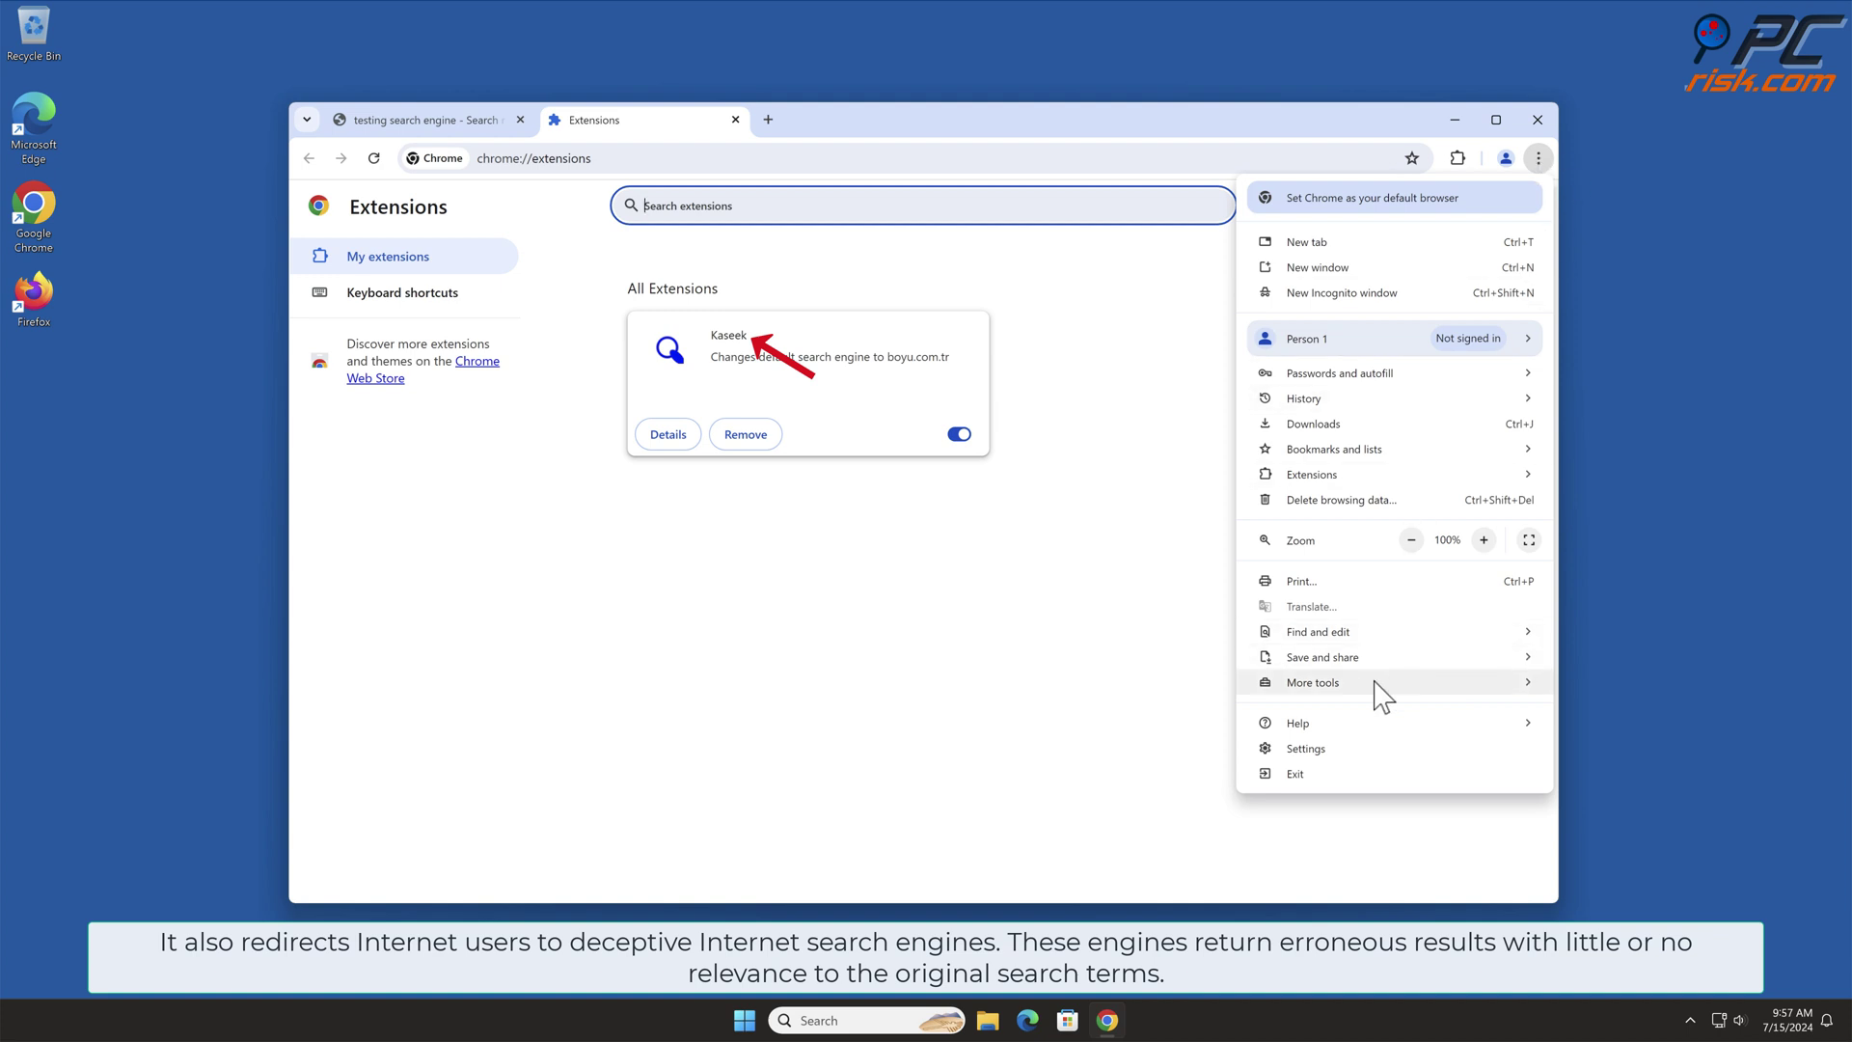
left_click(1341, 750)
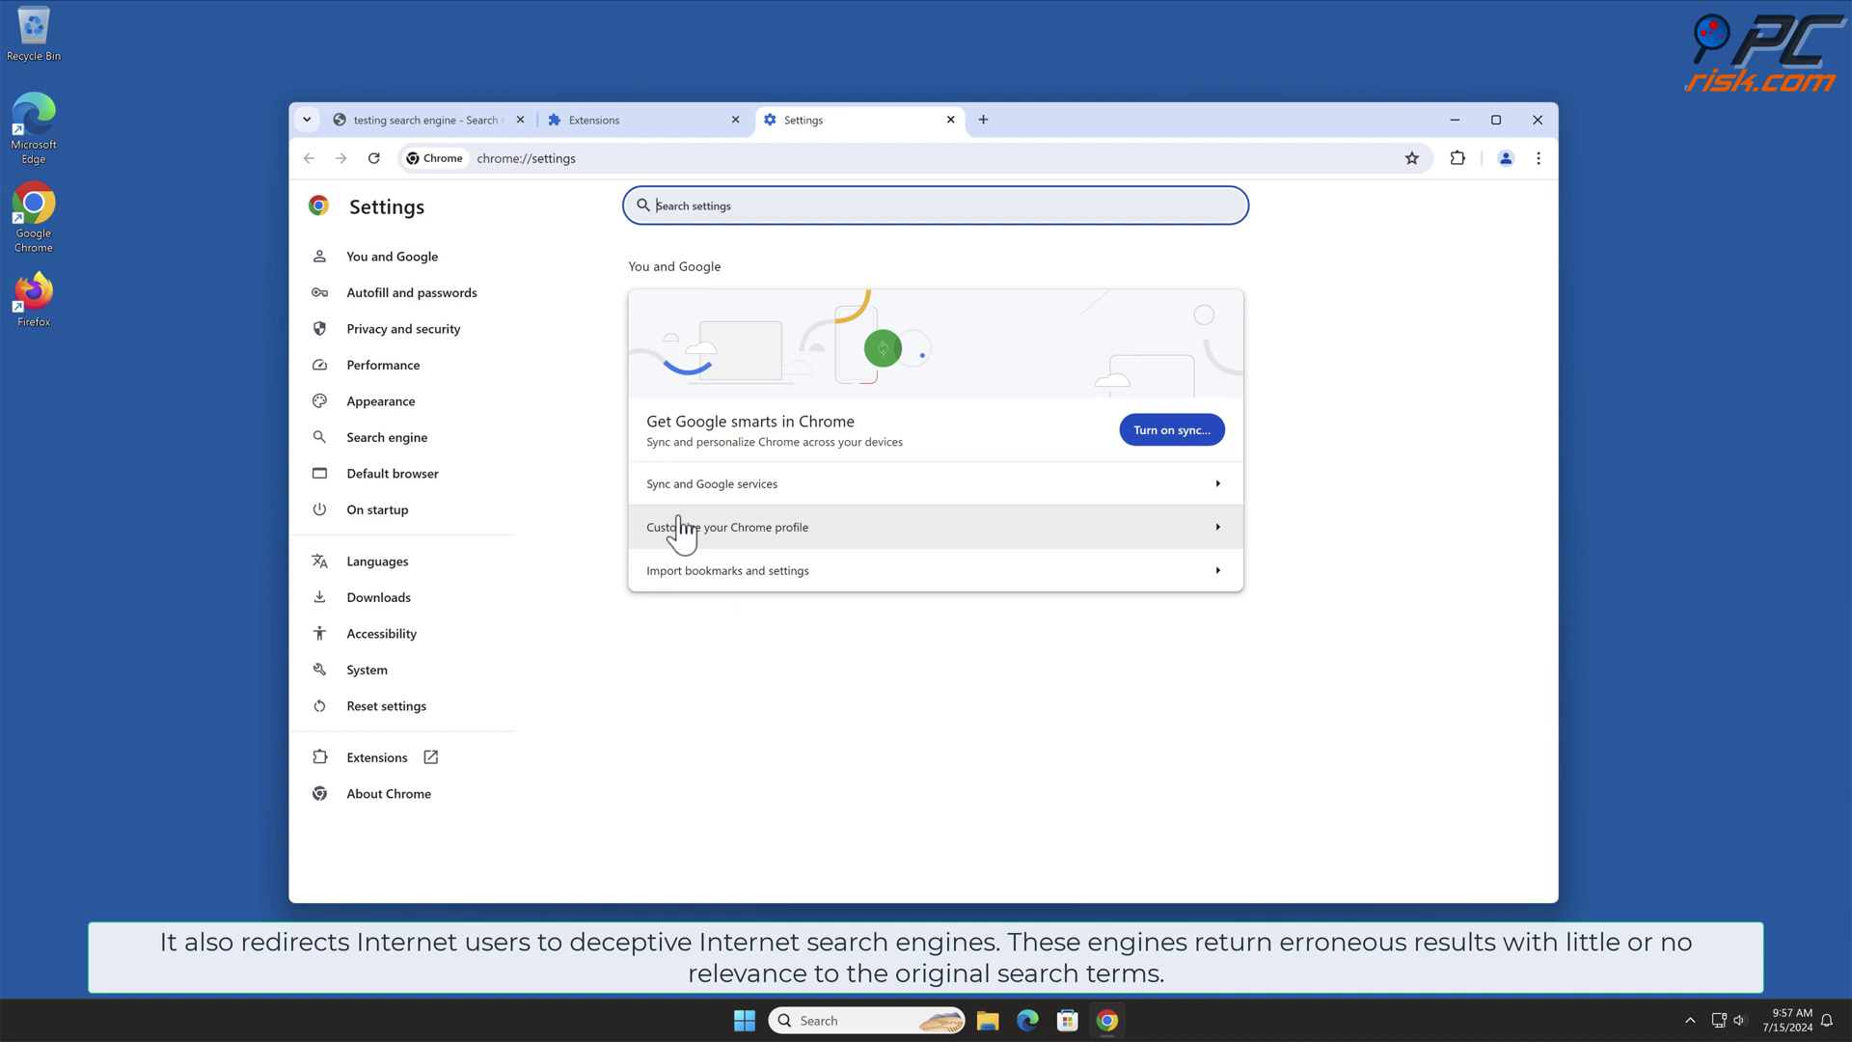
Review the search engine list showing Quest as the Kaseek-controlled default, then close Chrome
left_click(424, 443)
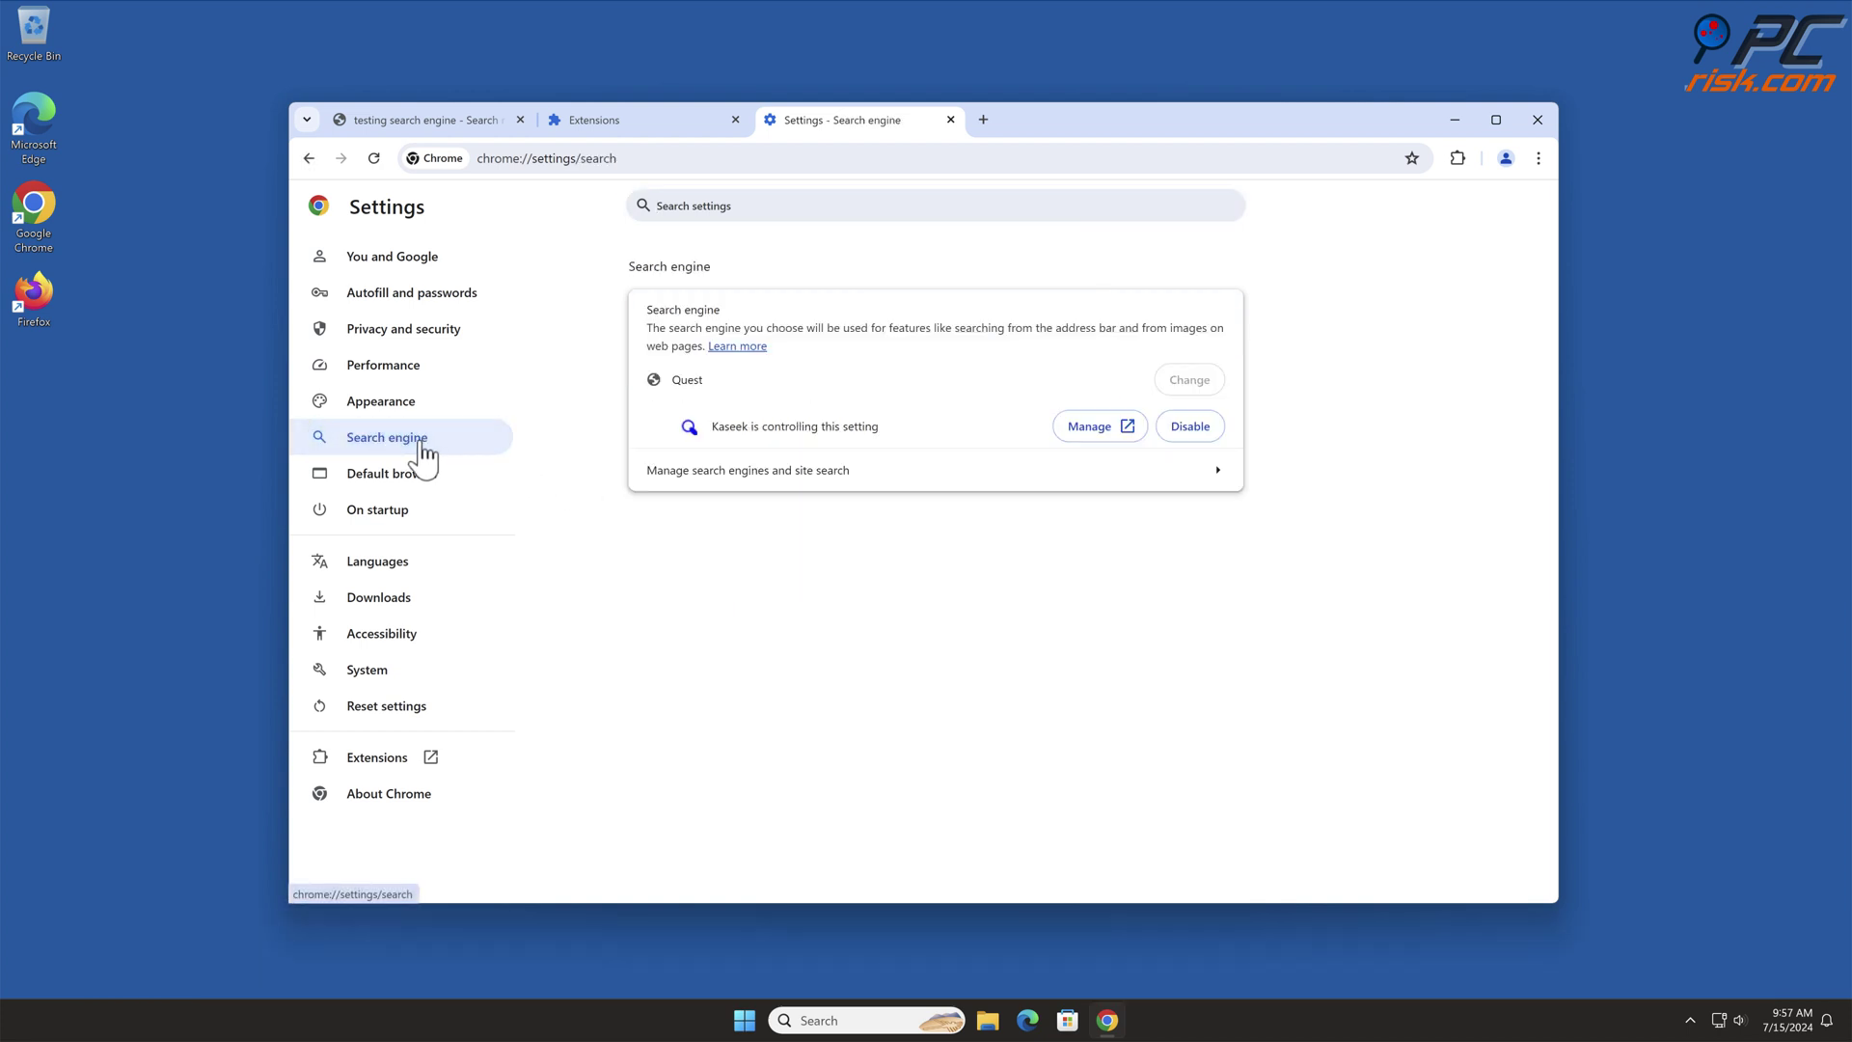
left_click(1221, 482)
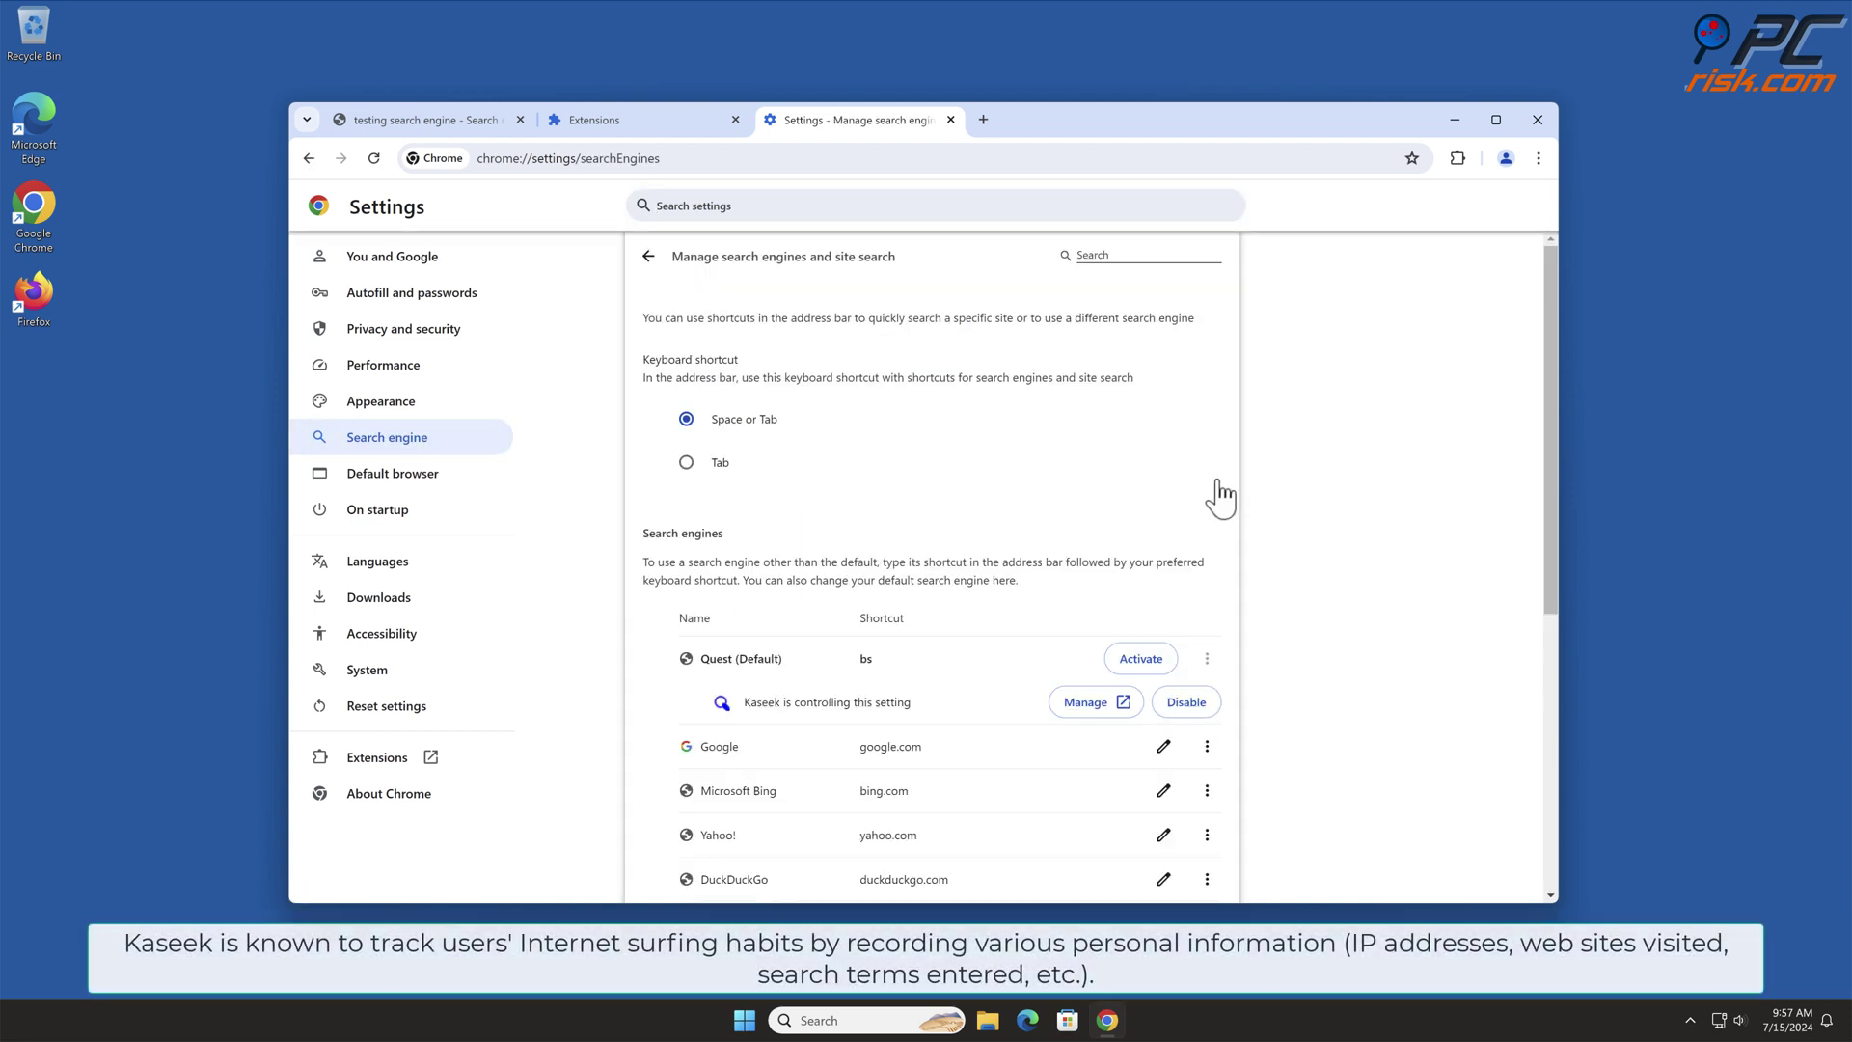
left_click_drag(1547, 374, 1548, 515)
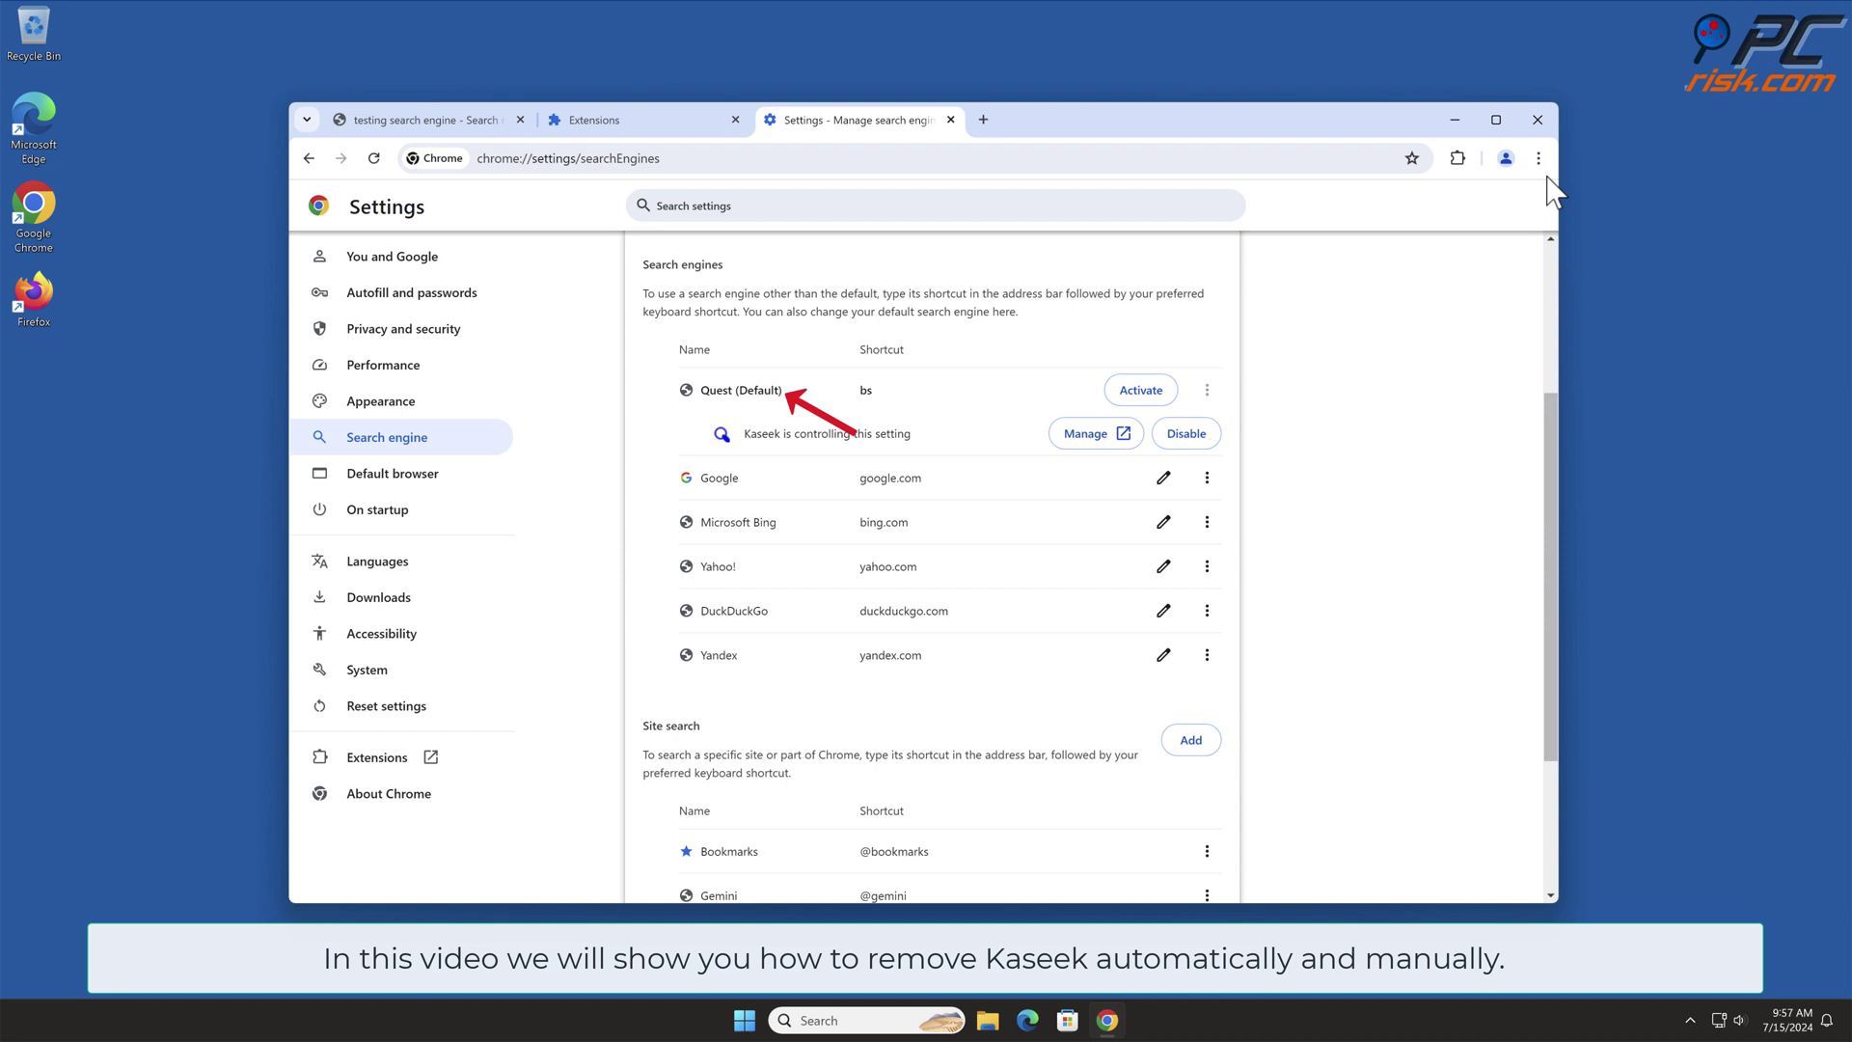
left_click(1537, 121)
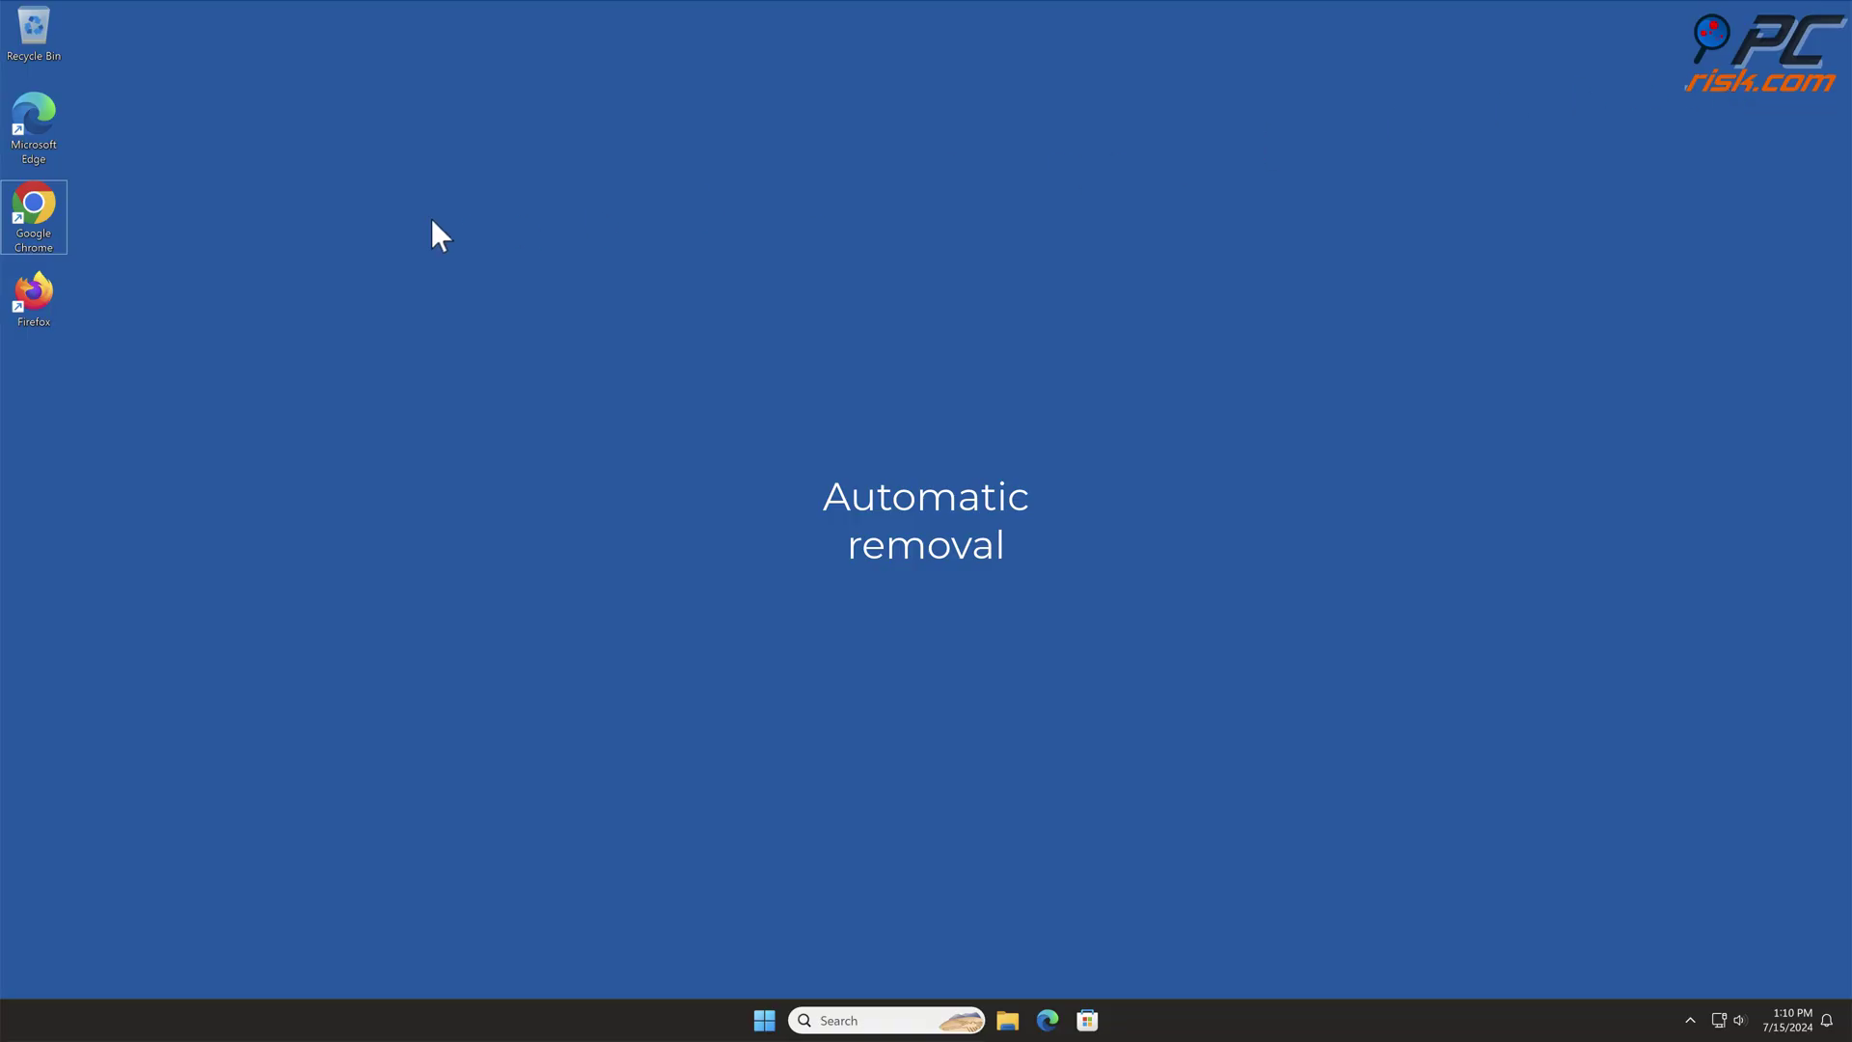
double_click(39, 205)
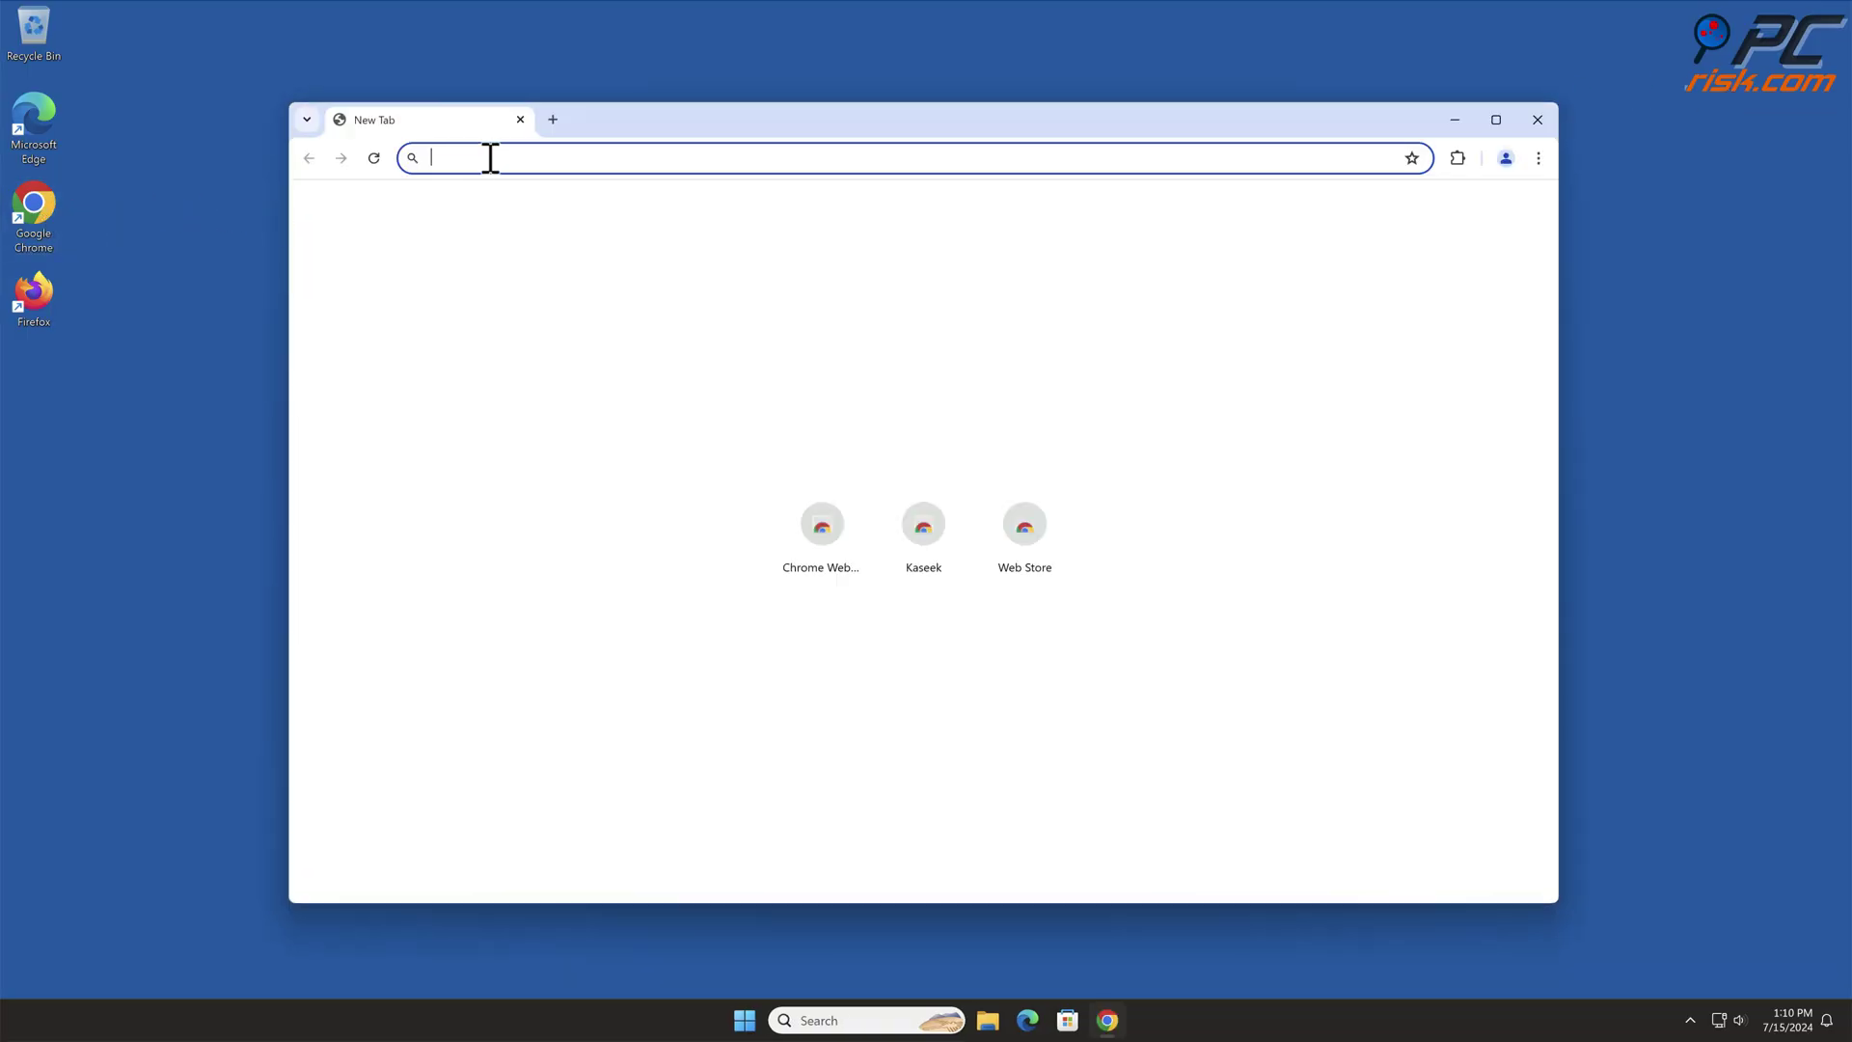
type("www.comb")
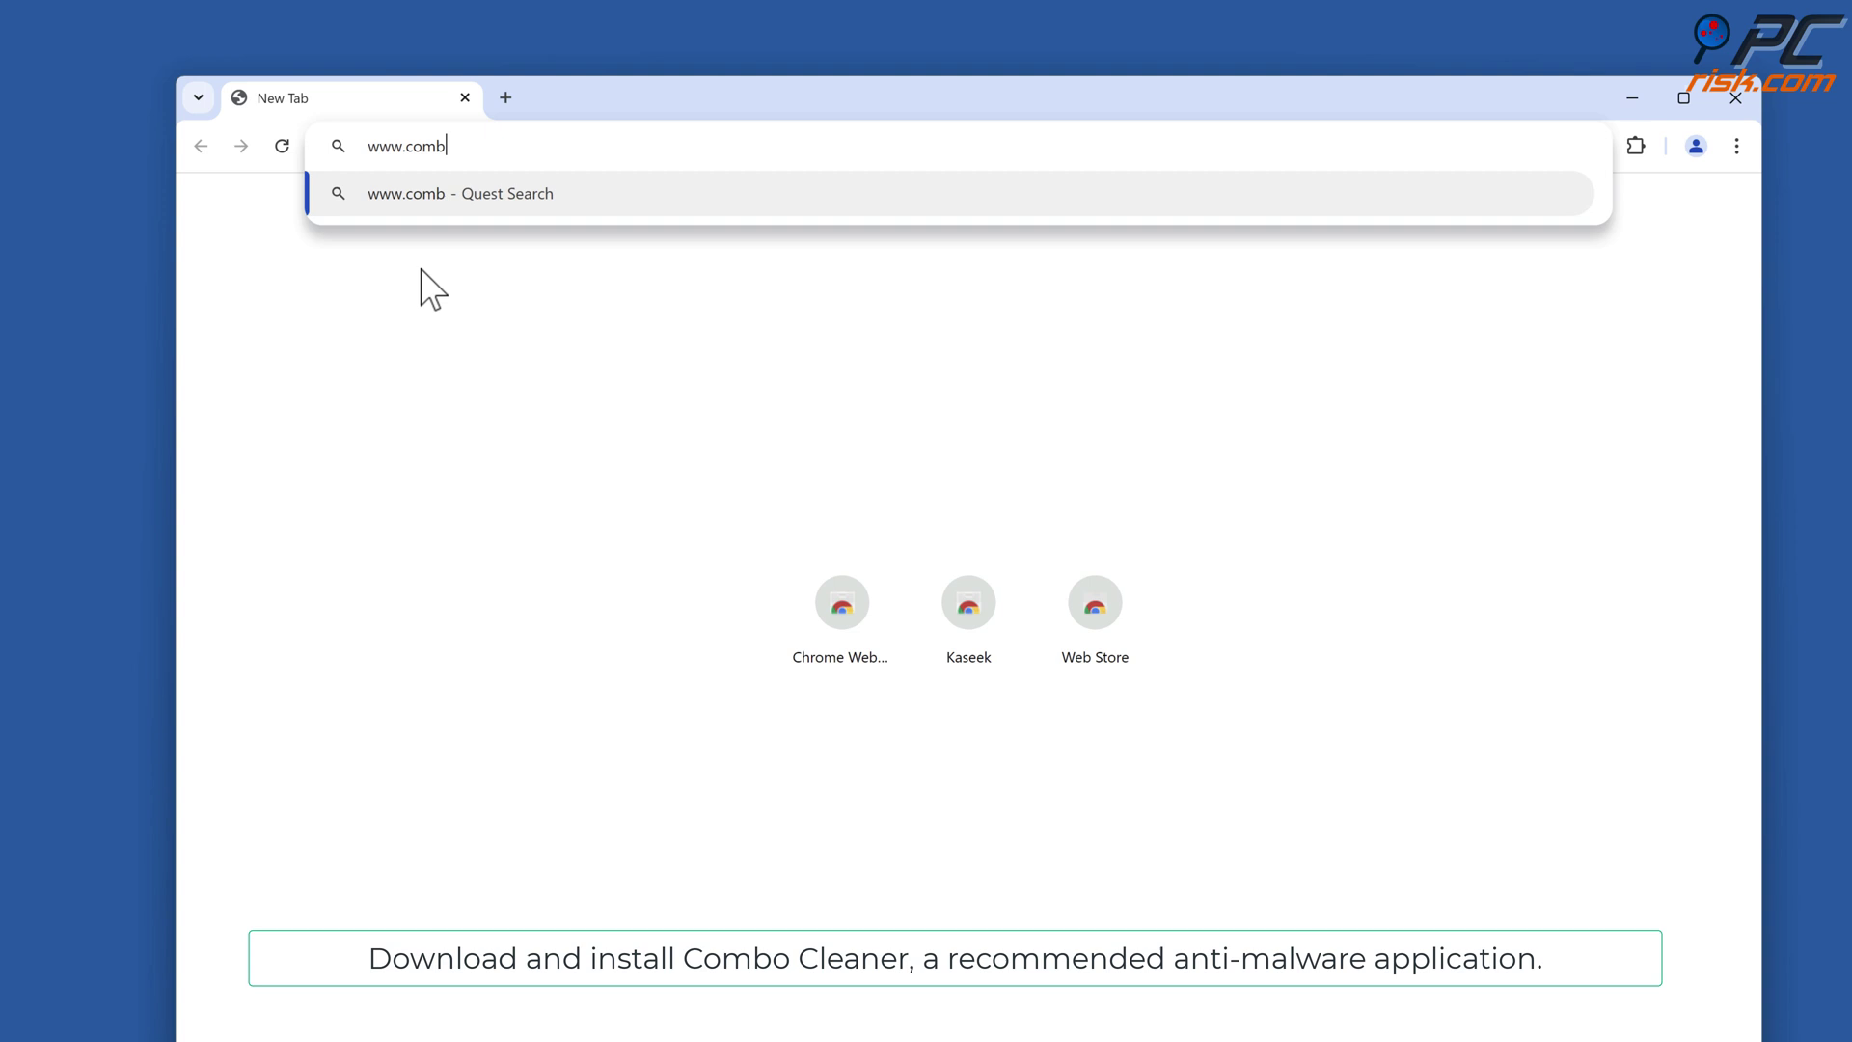
type("ocleaner.com")
key("Return")
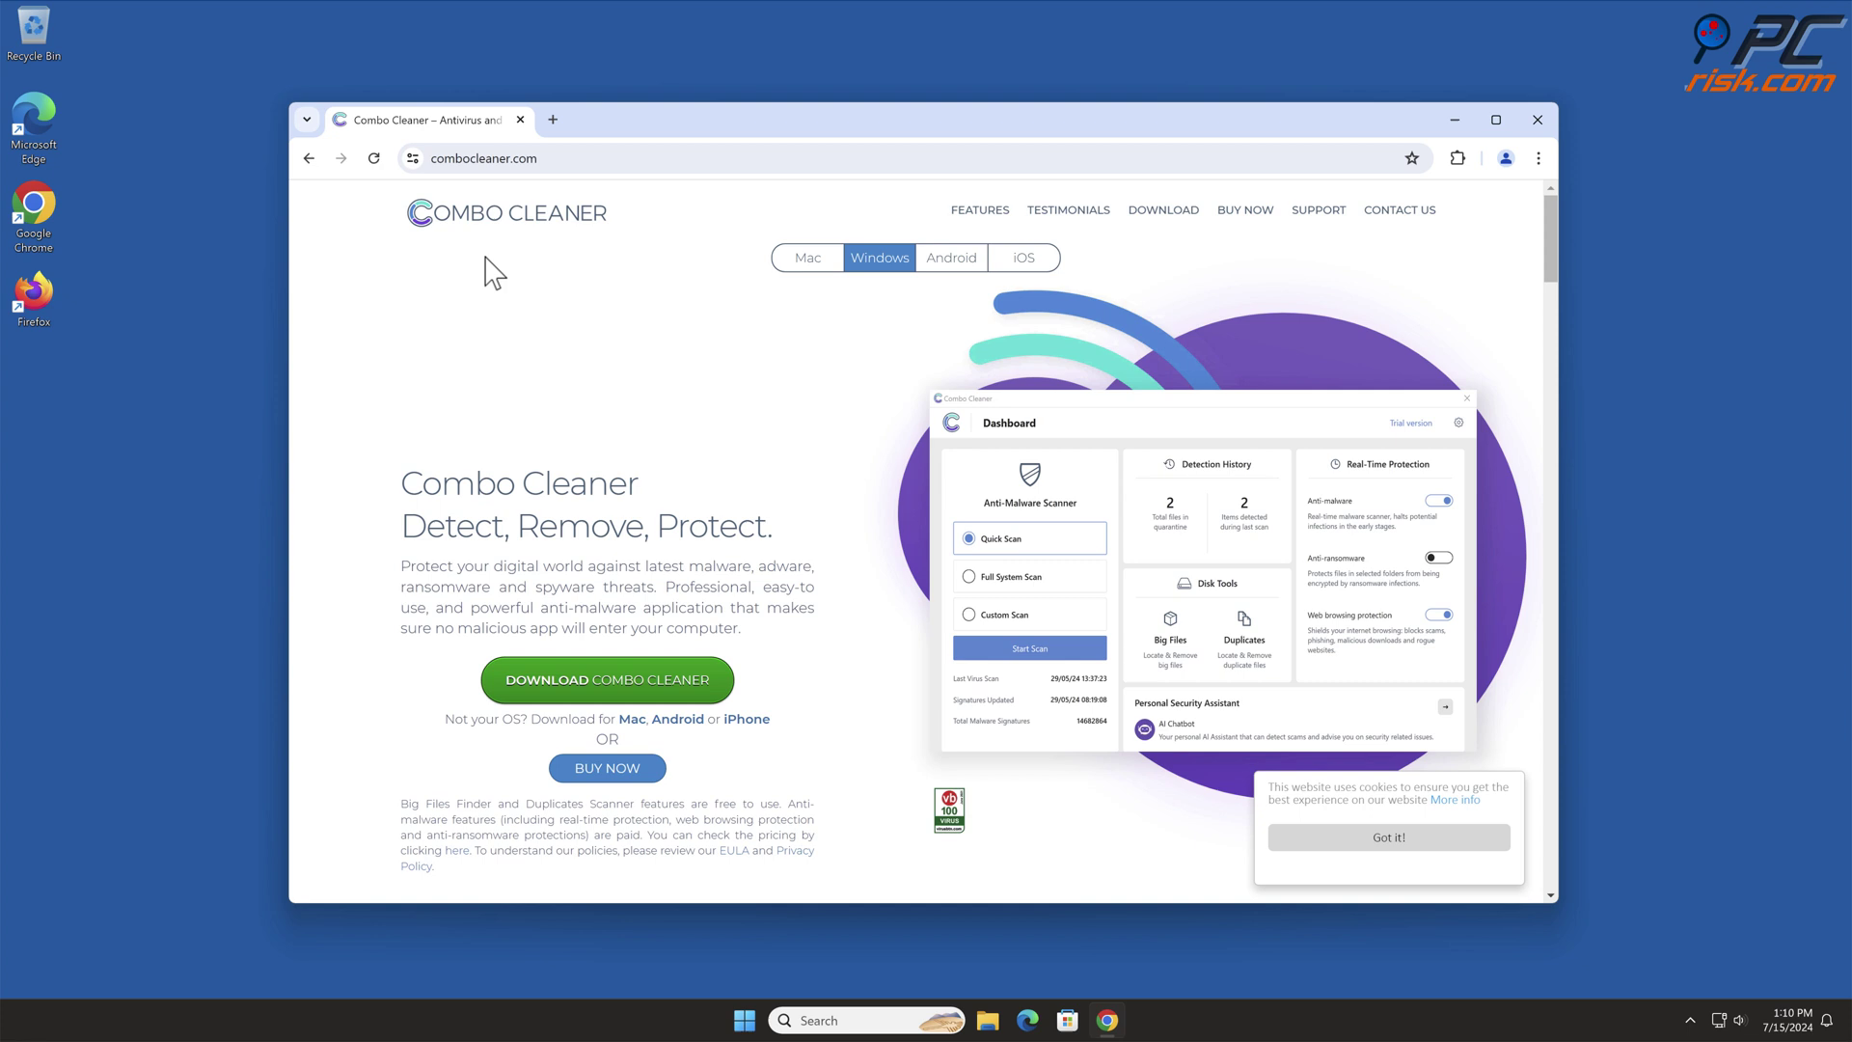
left_click(704, 675)
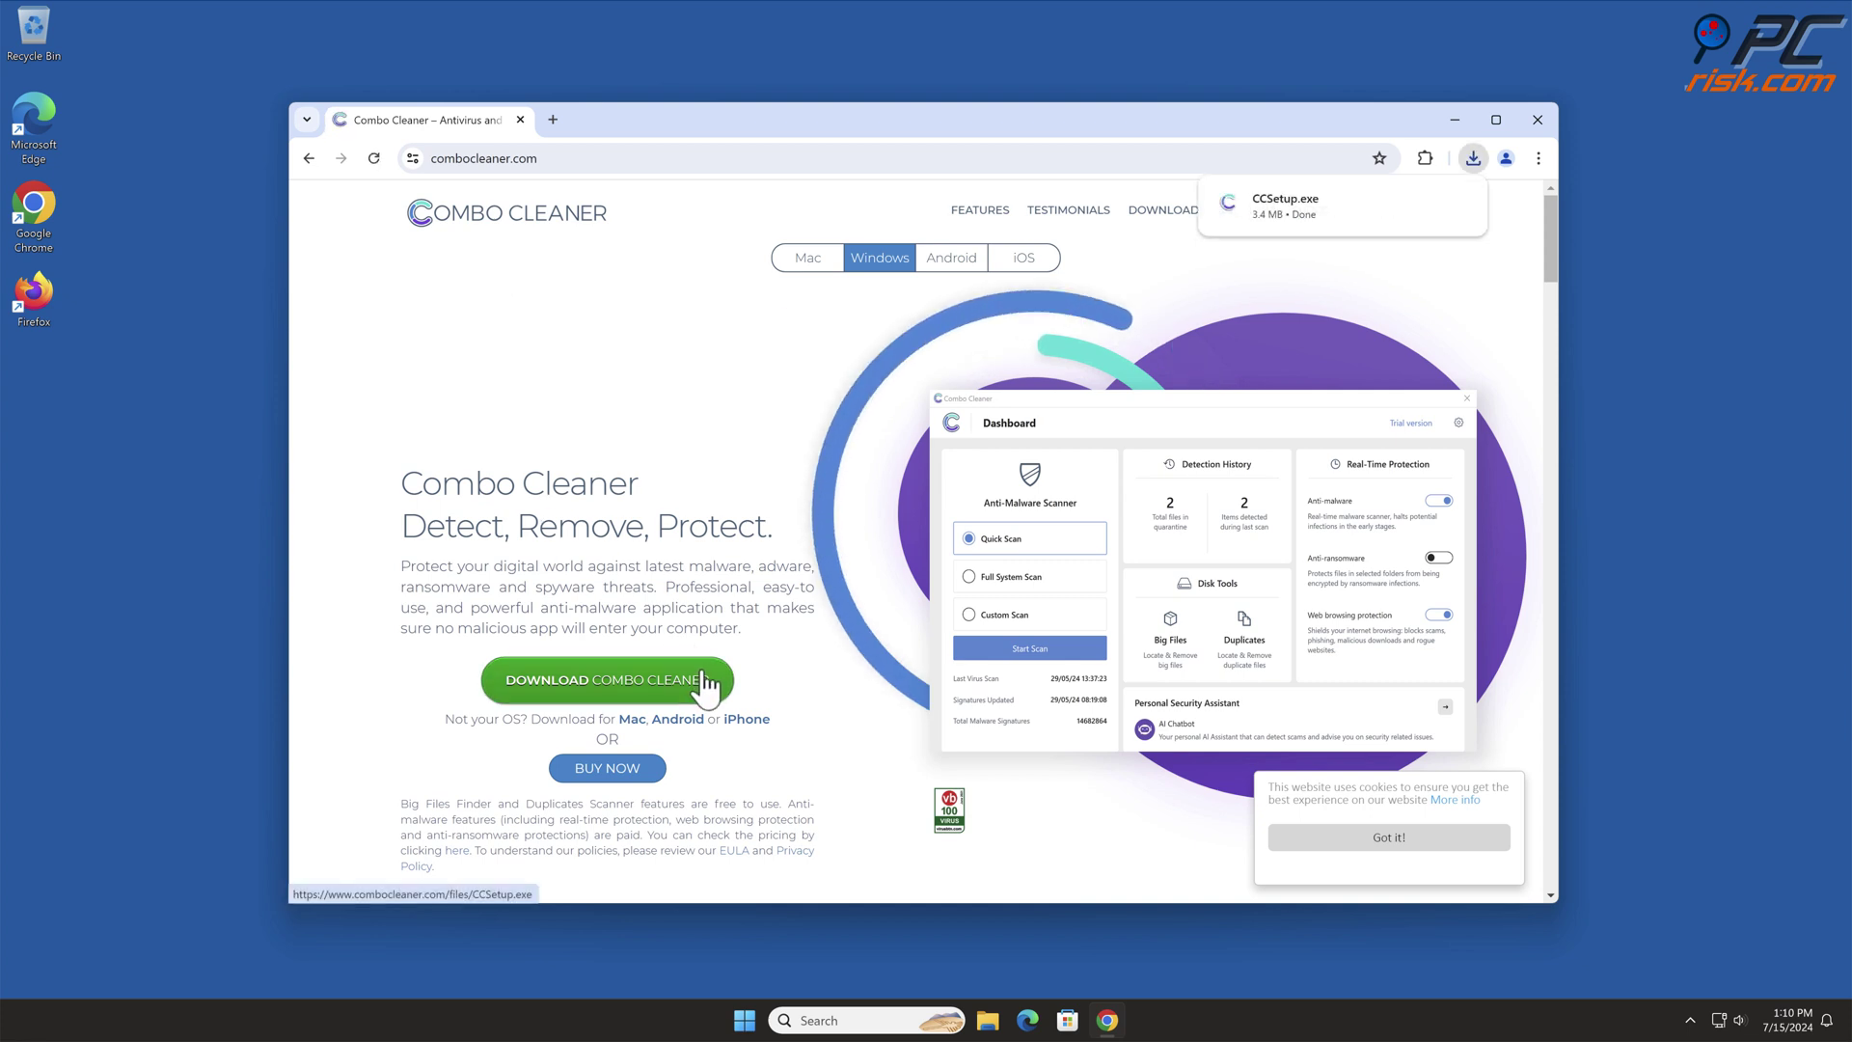
Run CCSetup.exe, install Combo Cleaner through to Finish, and close Chrome
left_click(1293, 219)
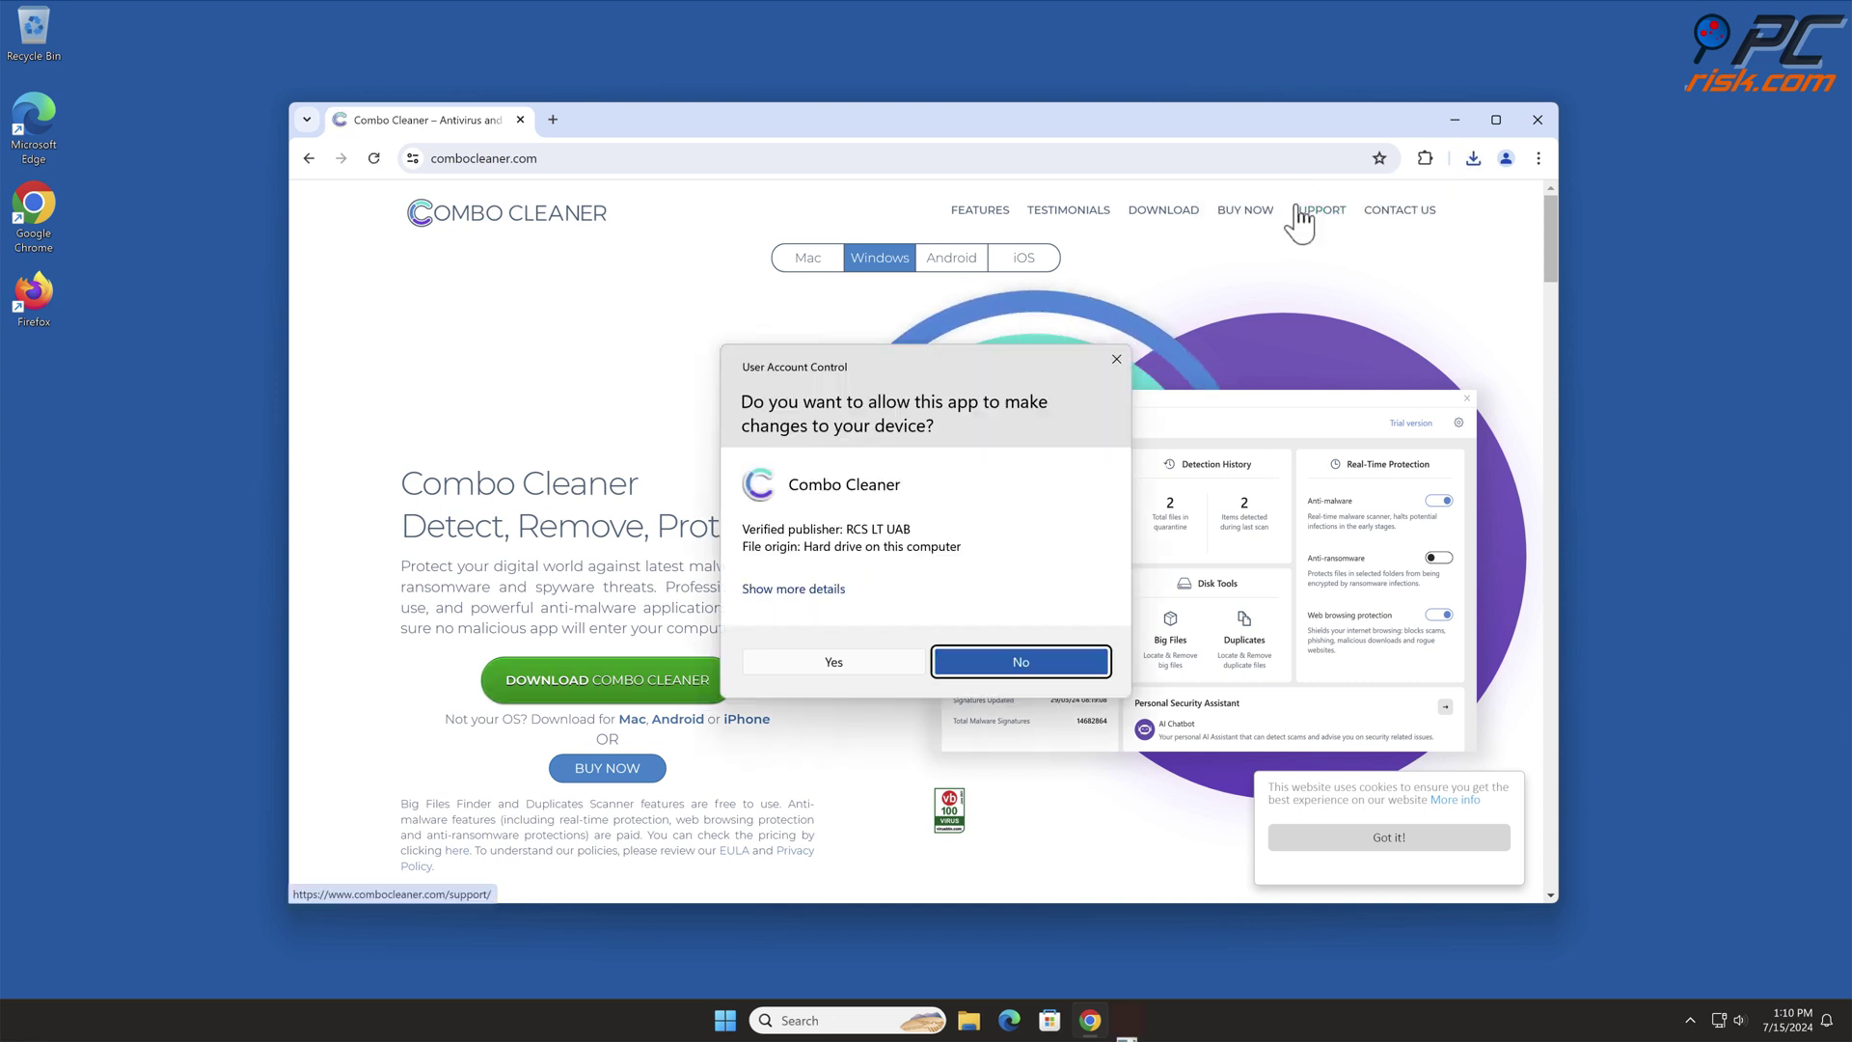
left_click(836, 665)
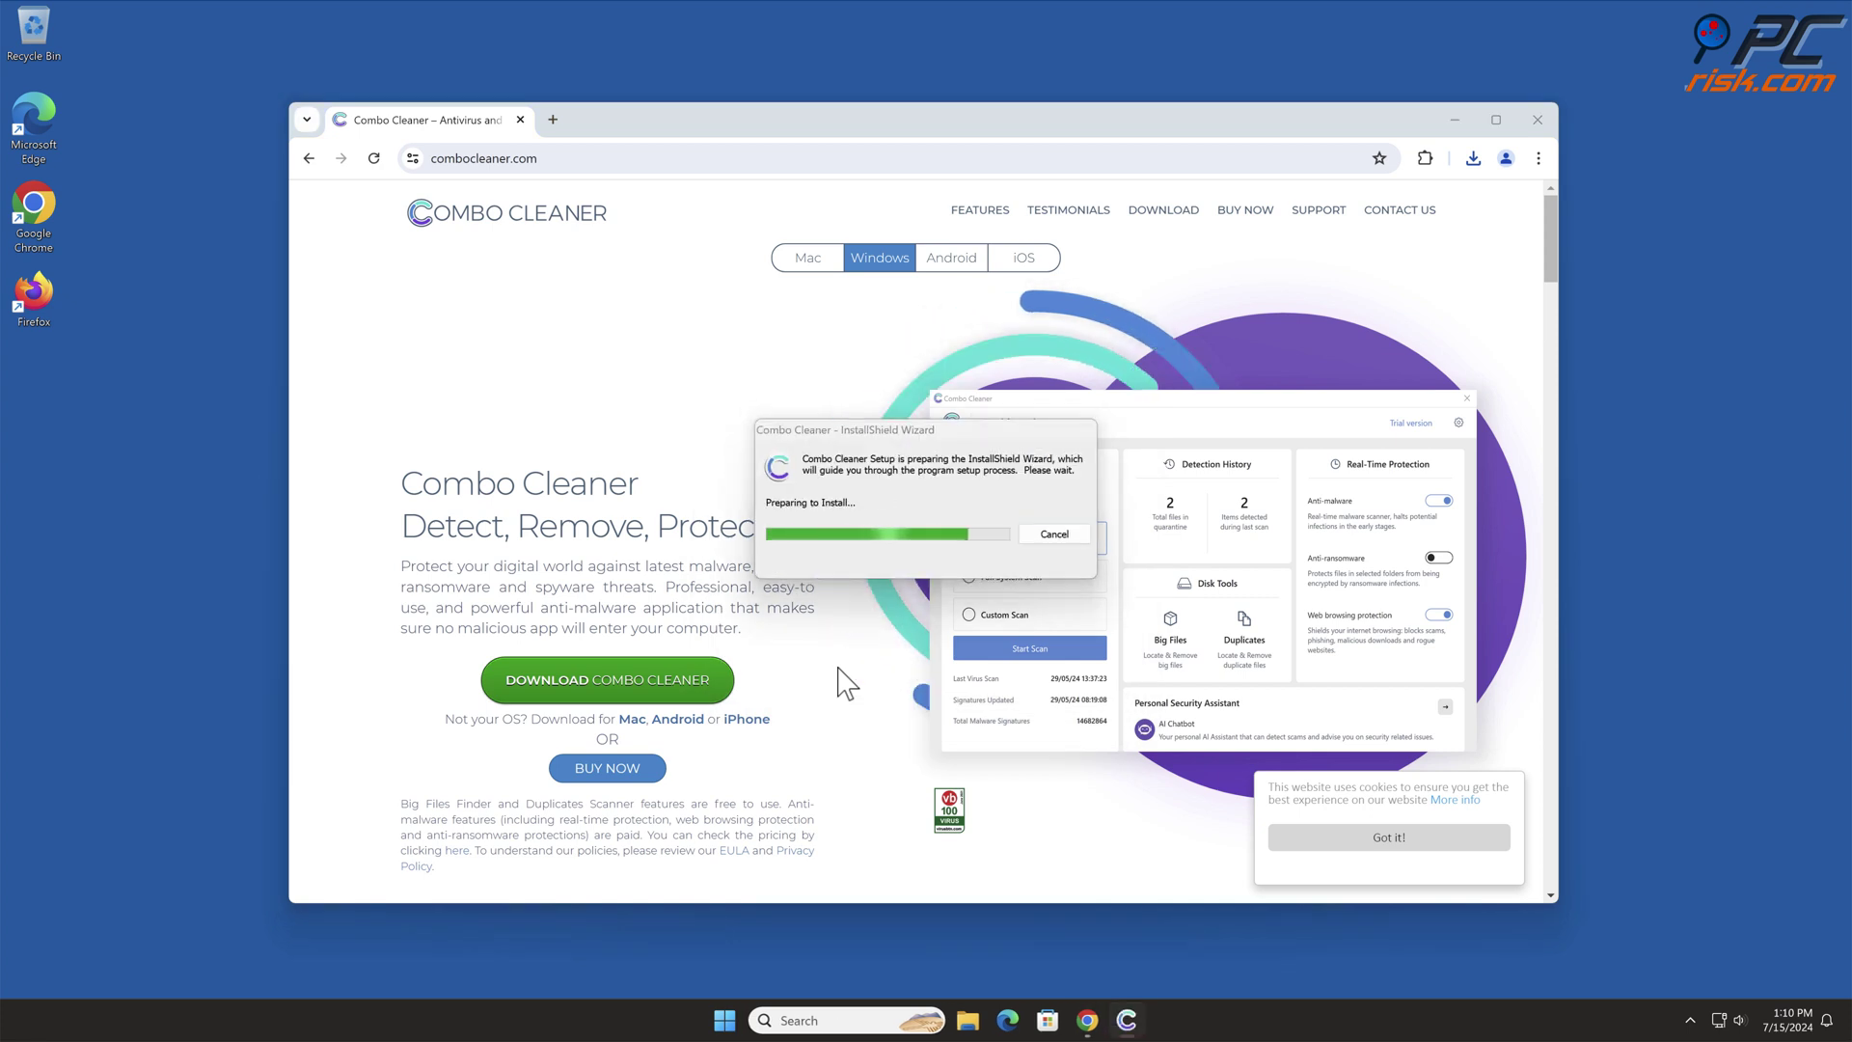
left_click(1032, 723)
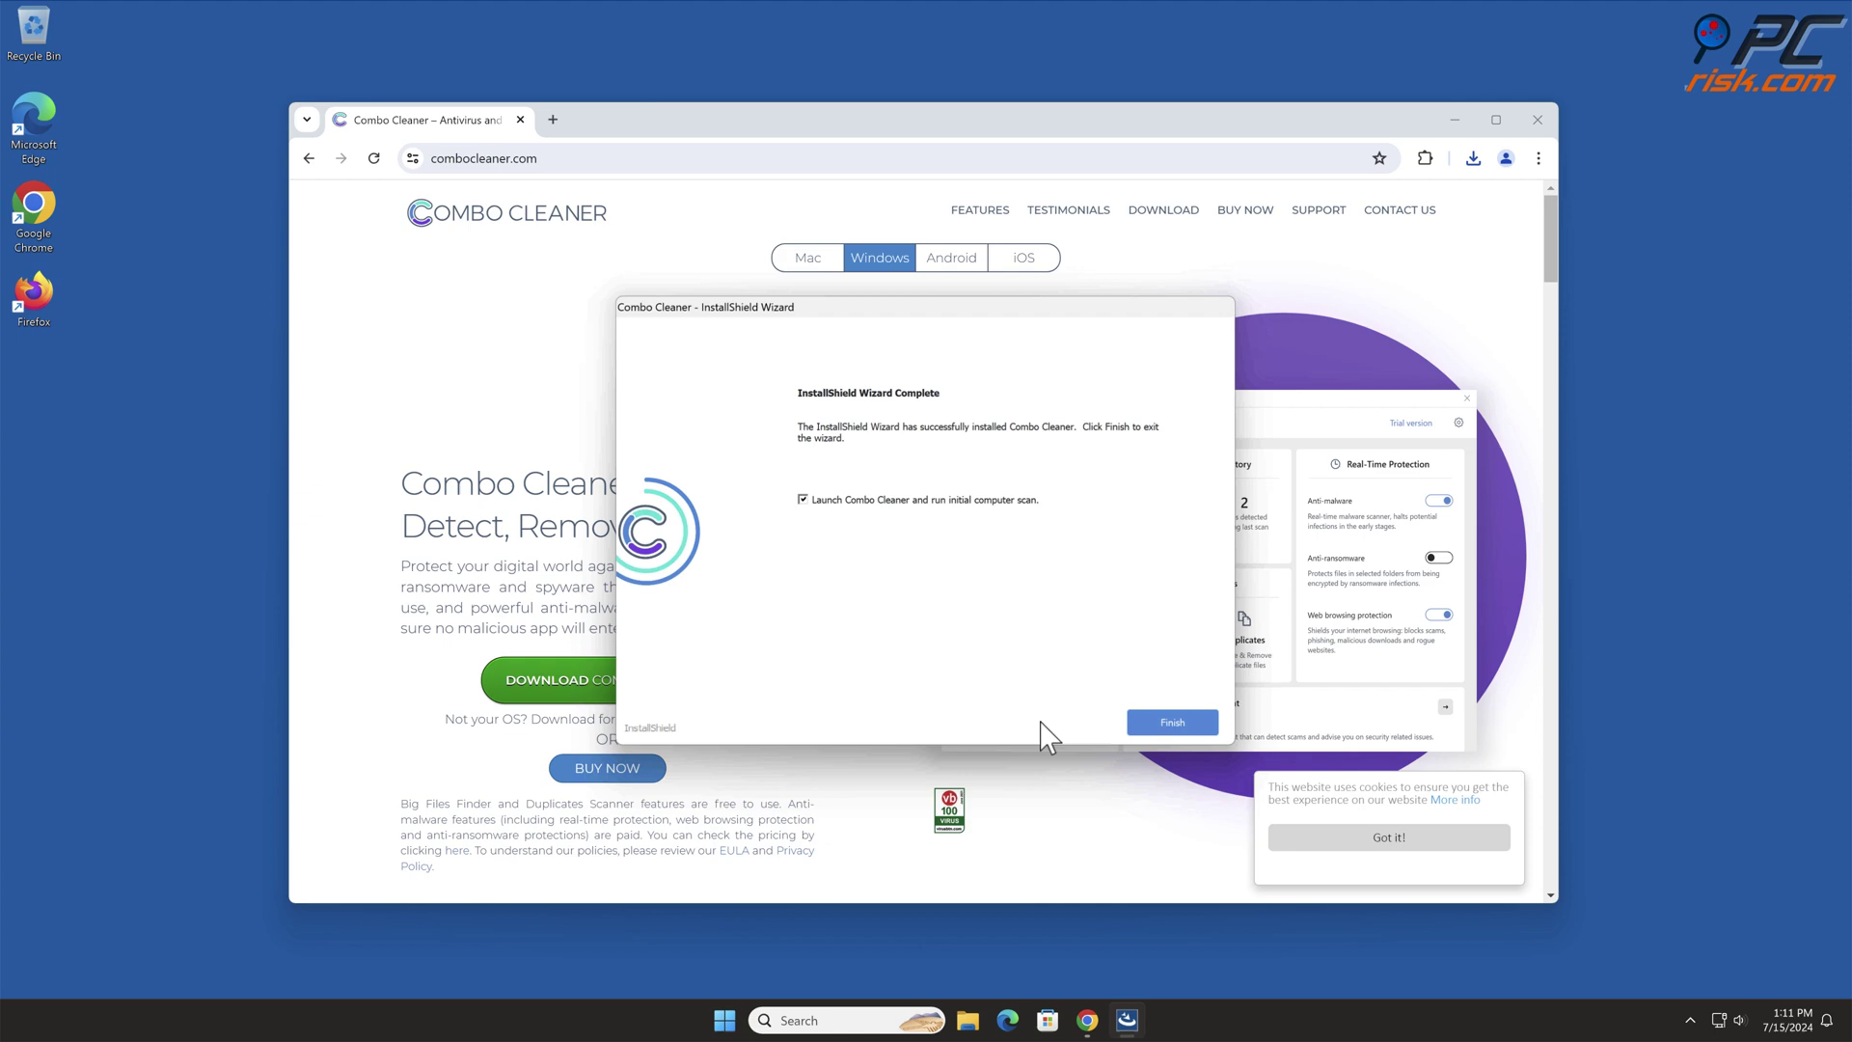
left_click(1175, 725)
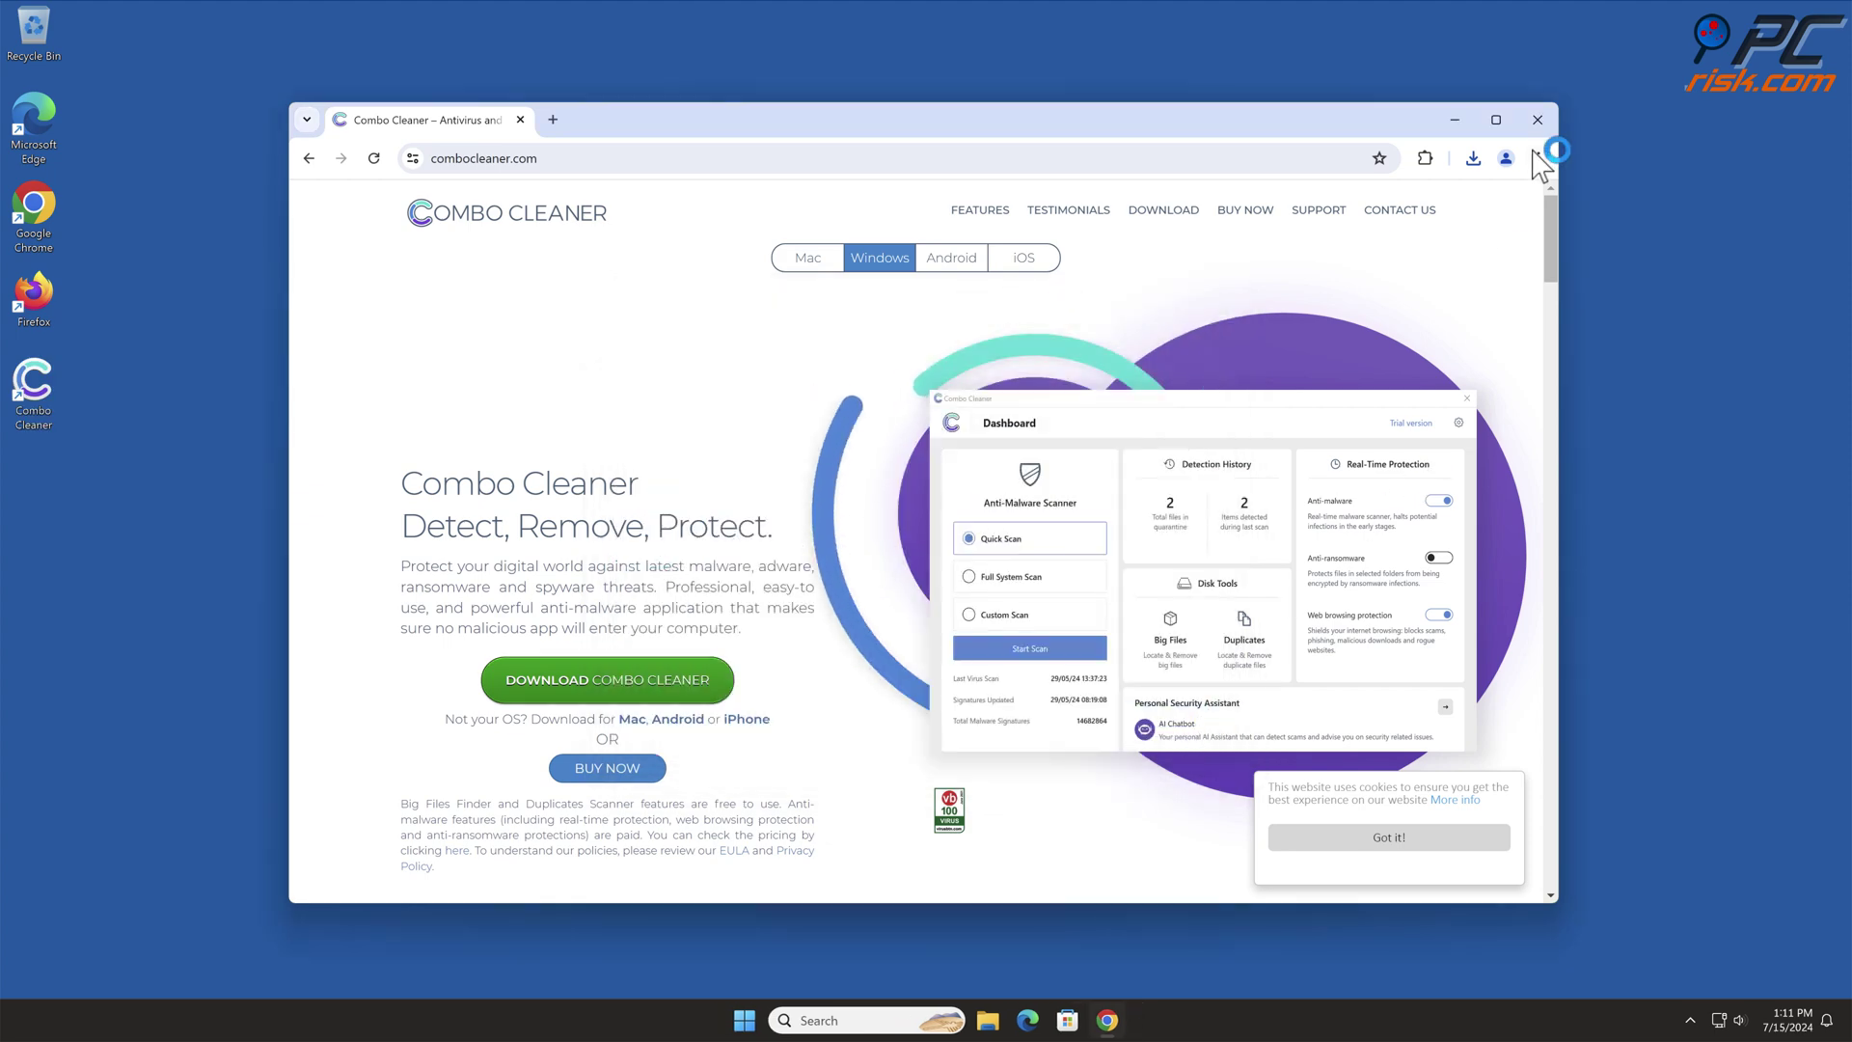
left_click(1537, 120)
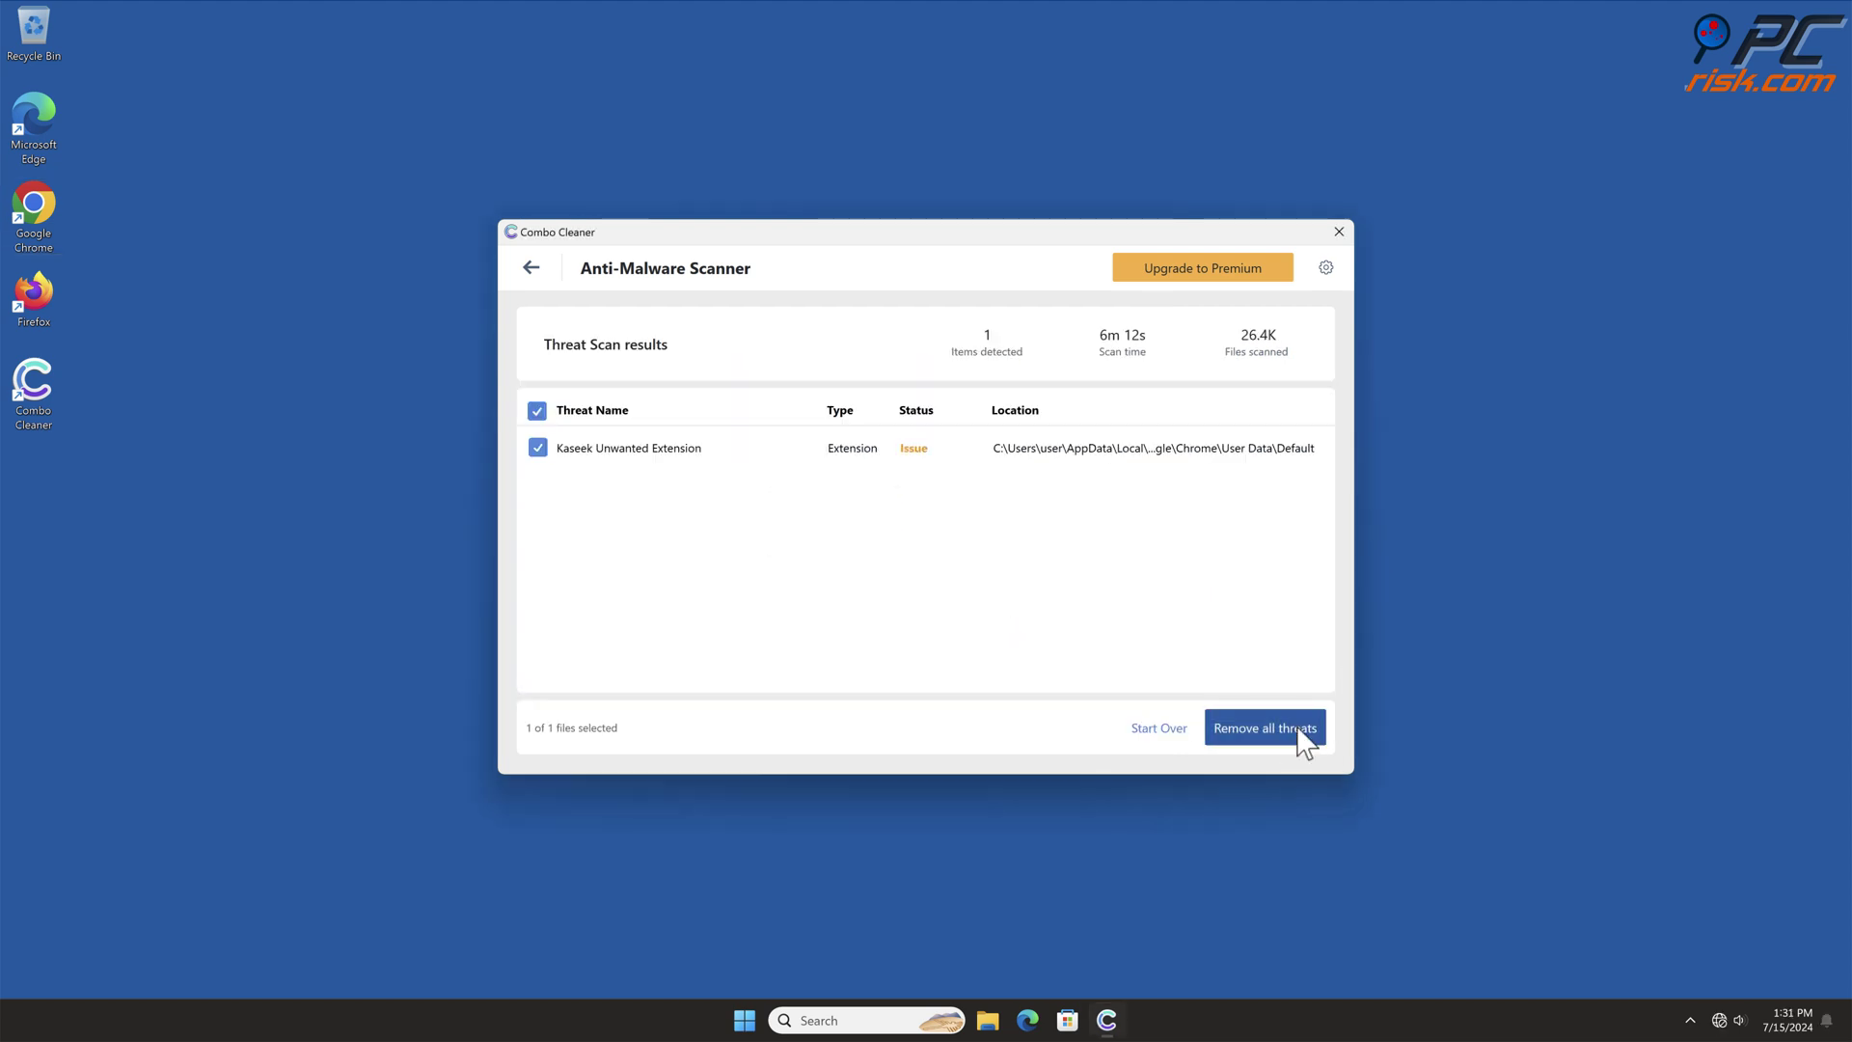
Activate Combo Cleaner, quarantine the Kaseek Unwanted Extension, and close the app
left_click(1292, 735)
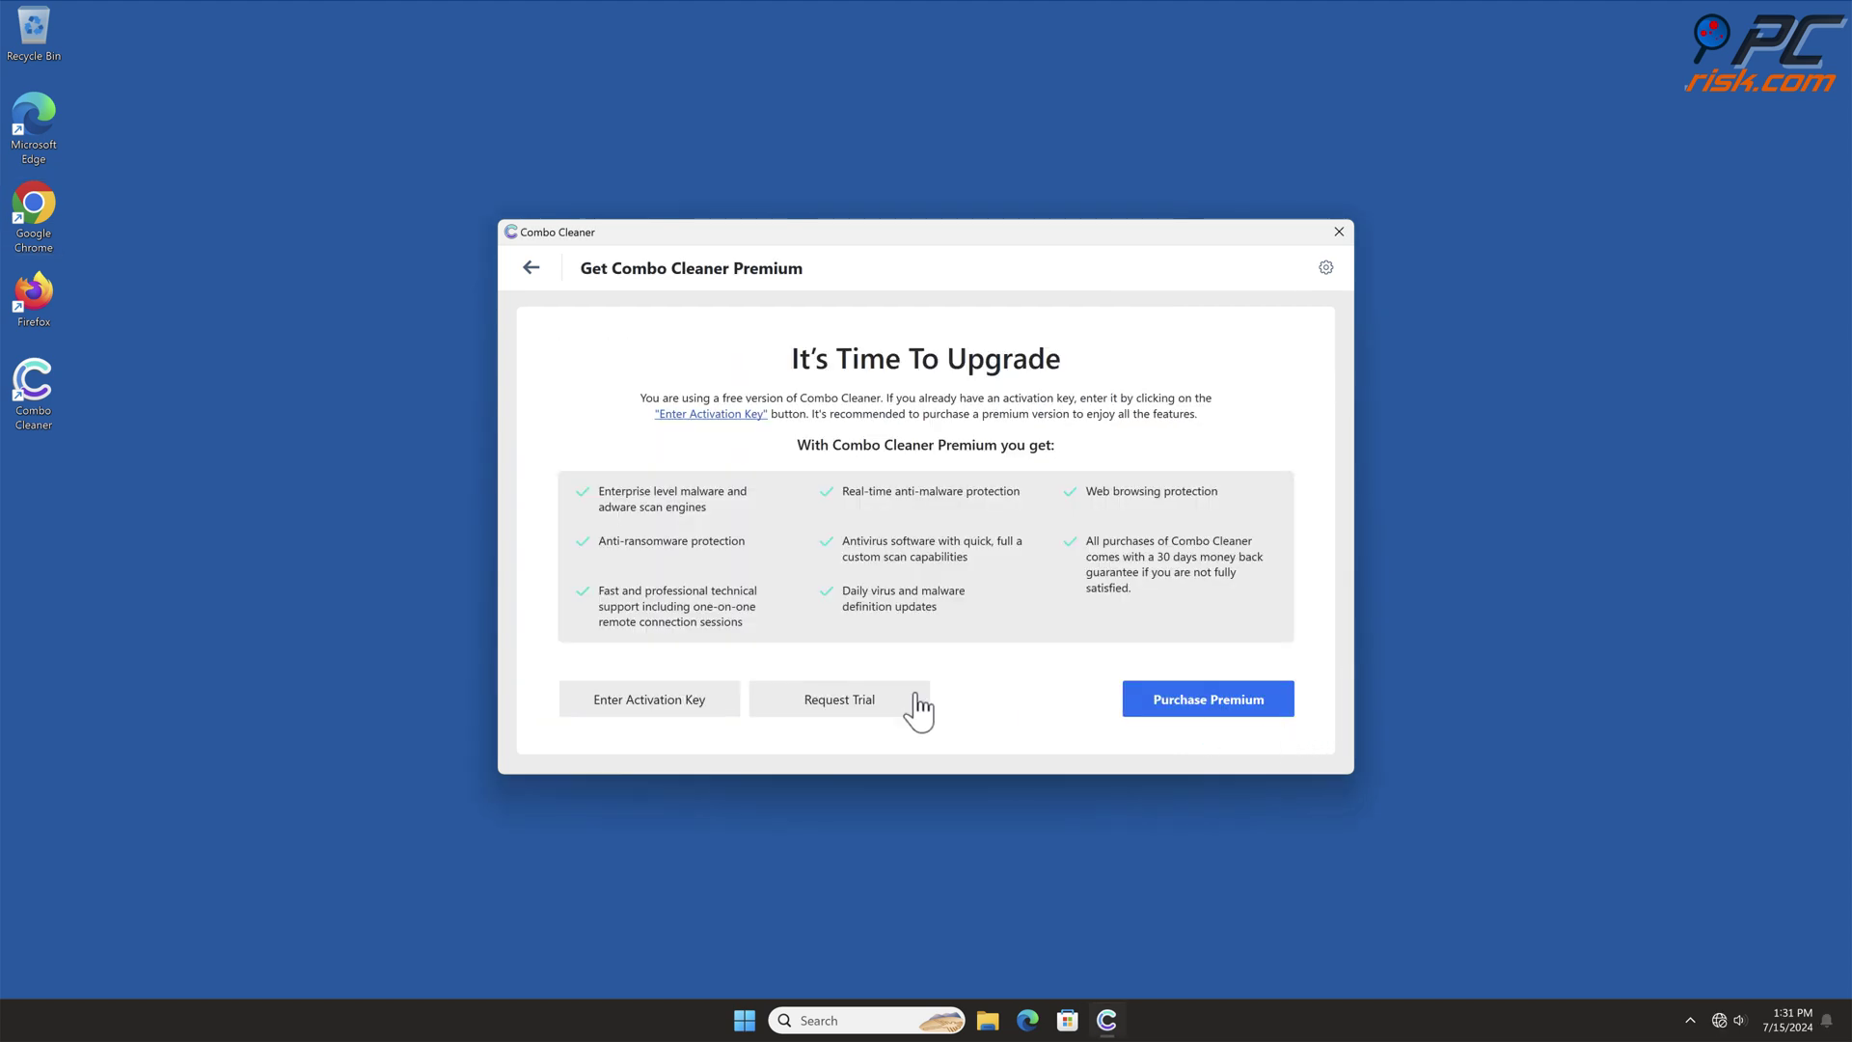
left_click(693, 693)
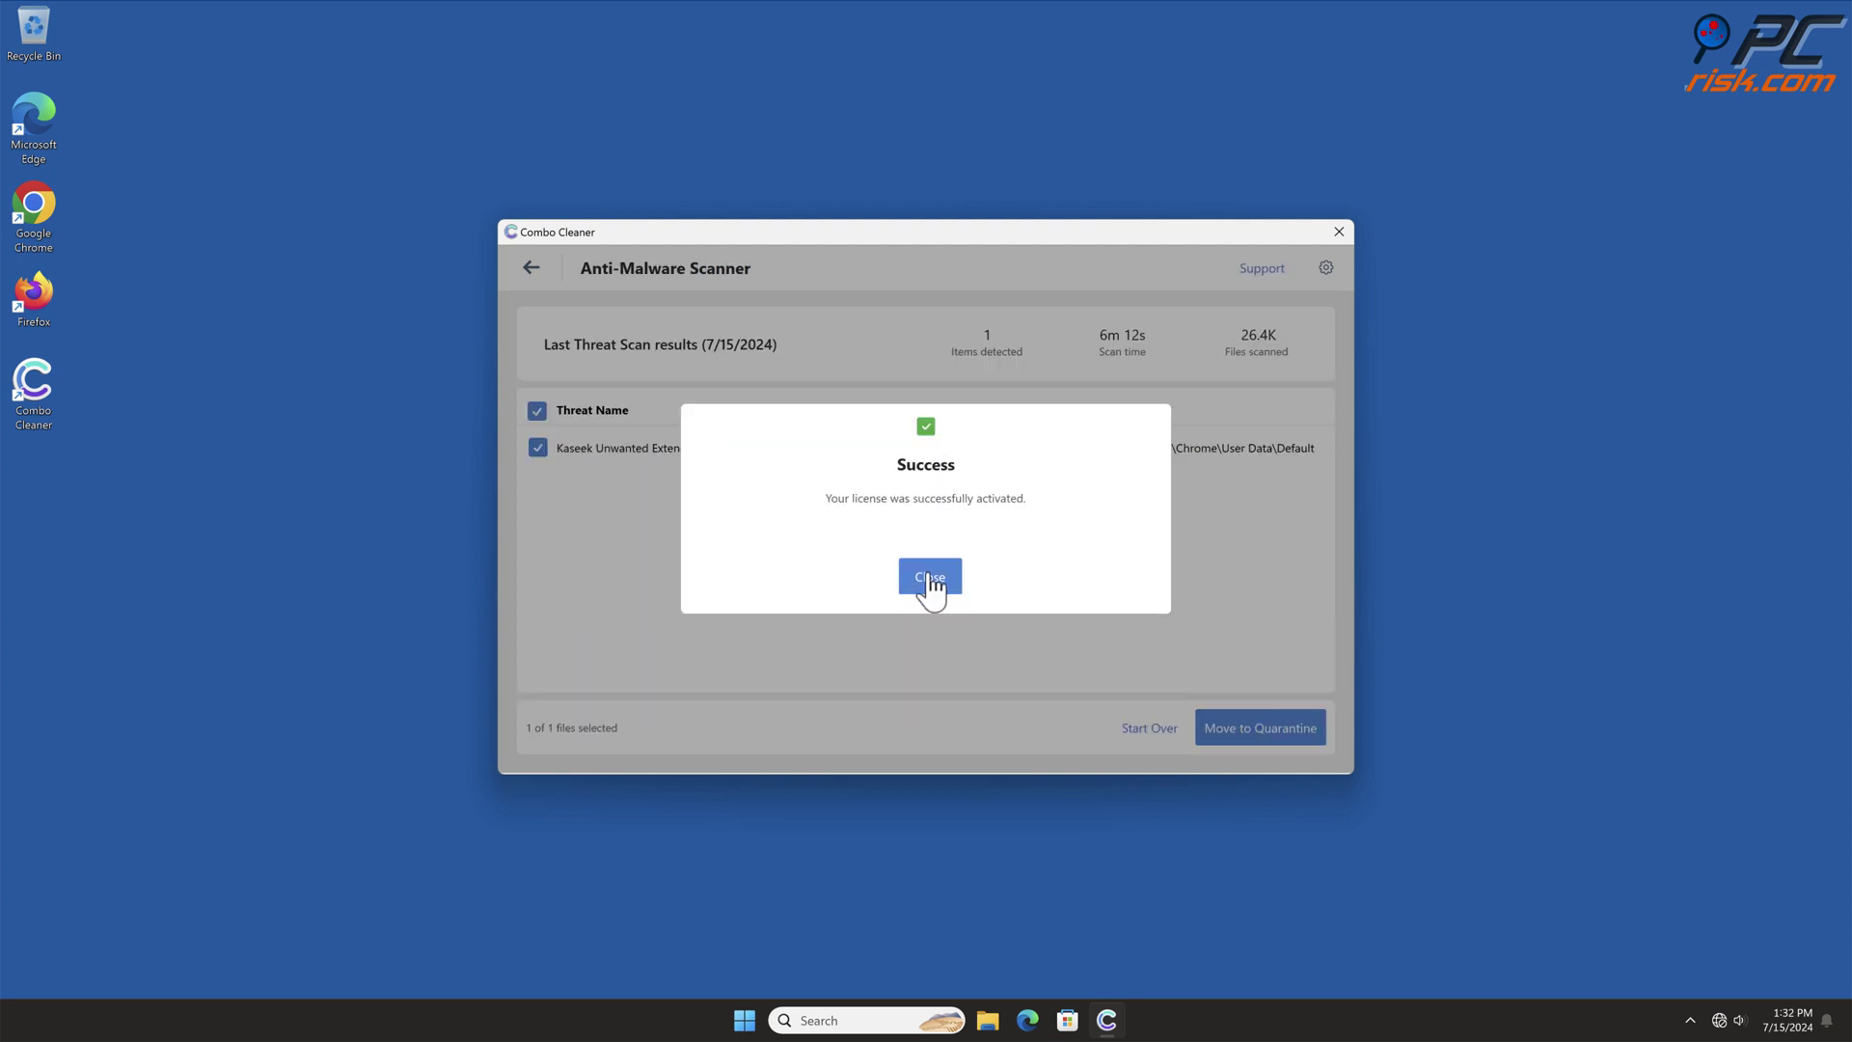
left_click(930, 579)
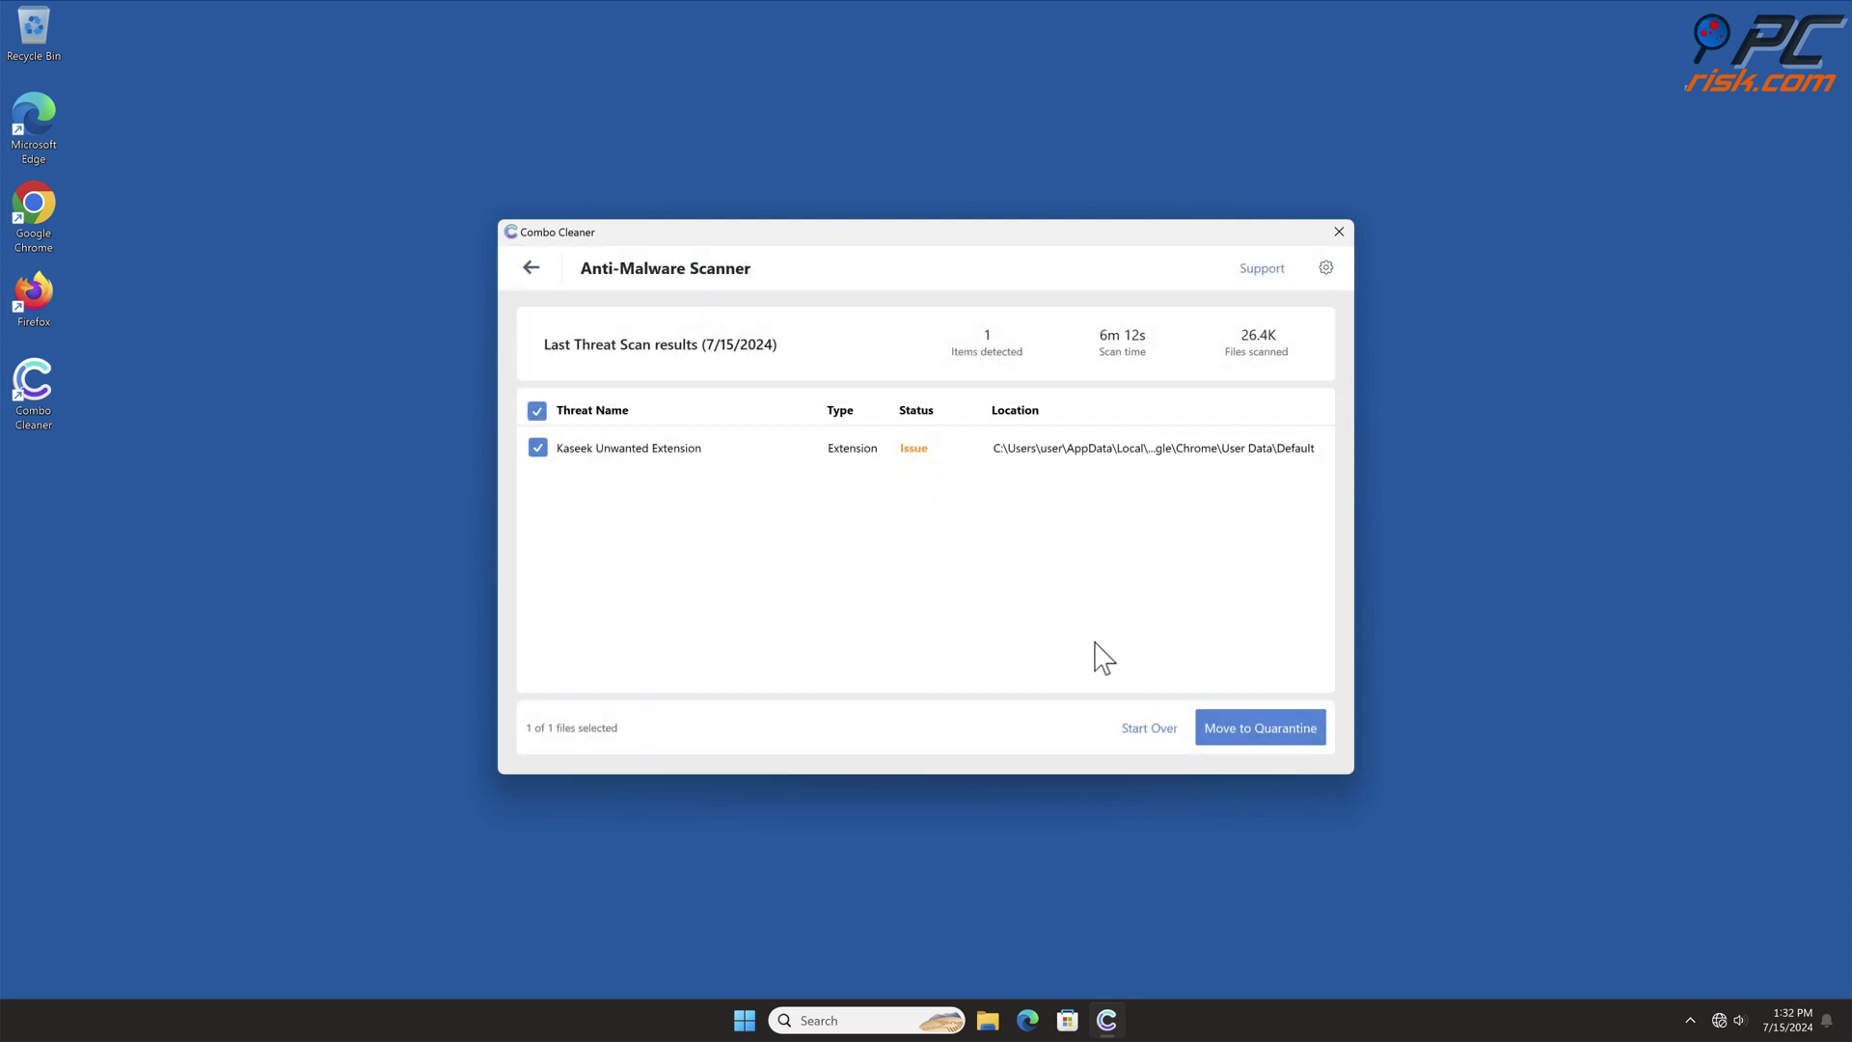
left_click(1304, 729)
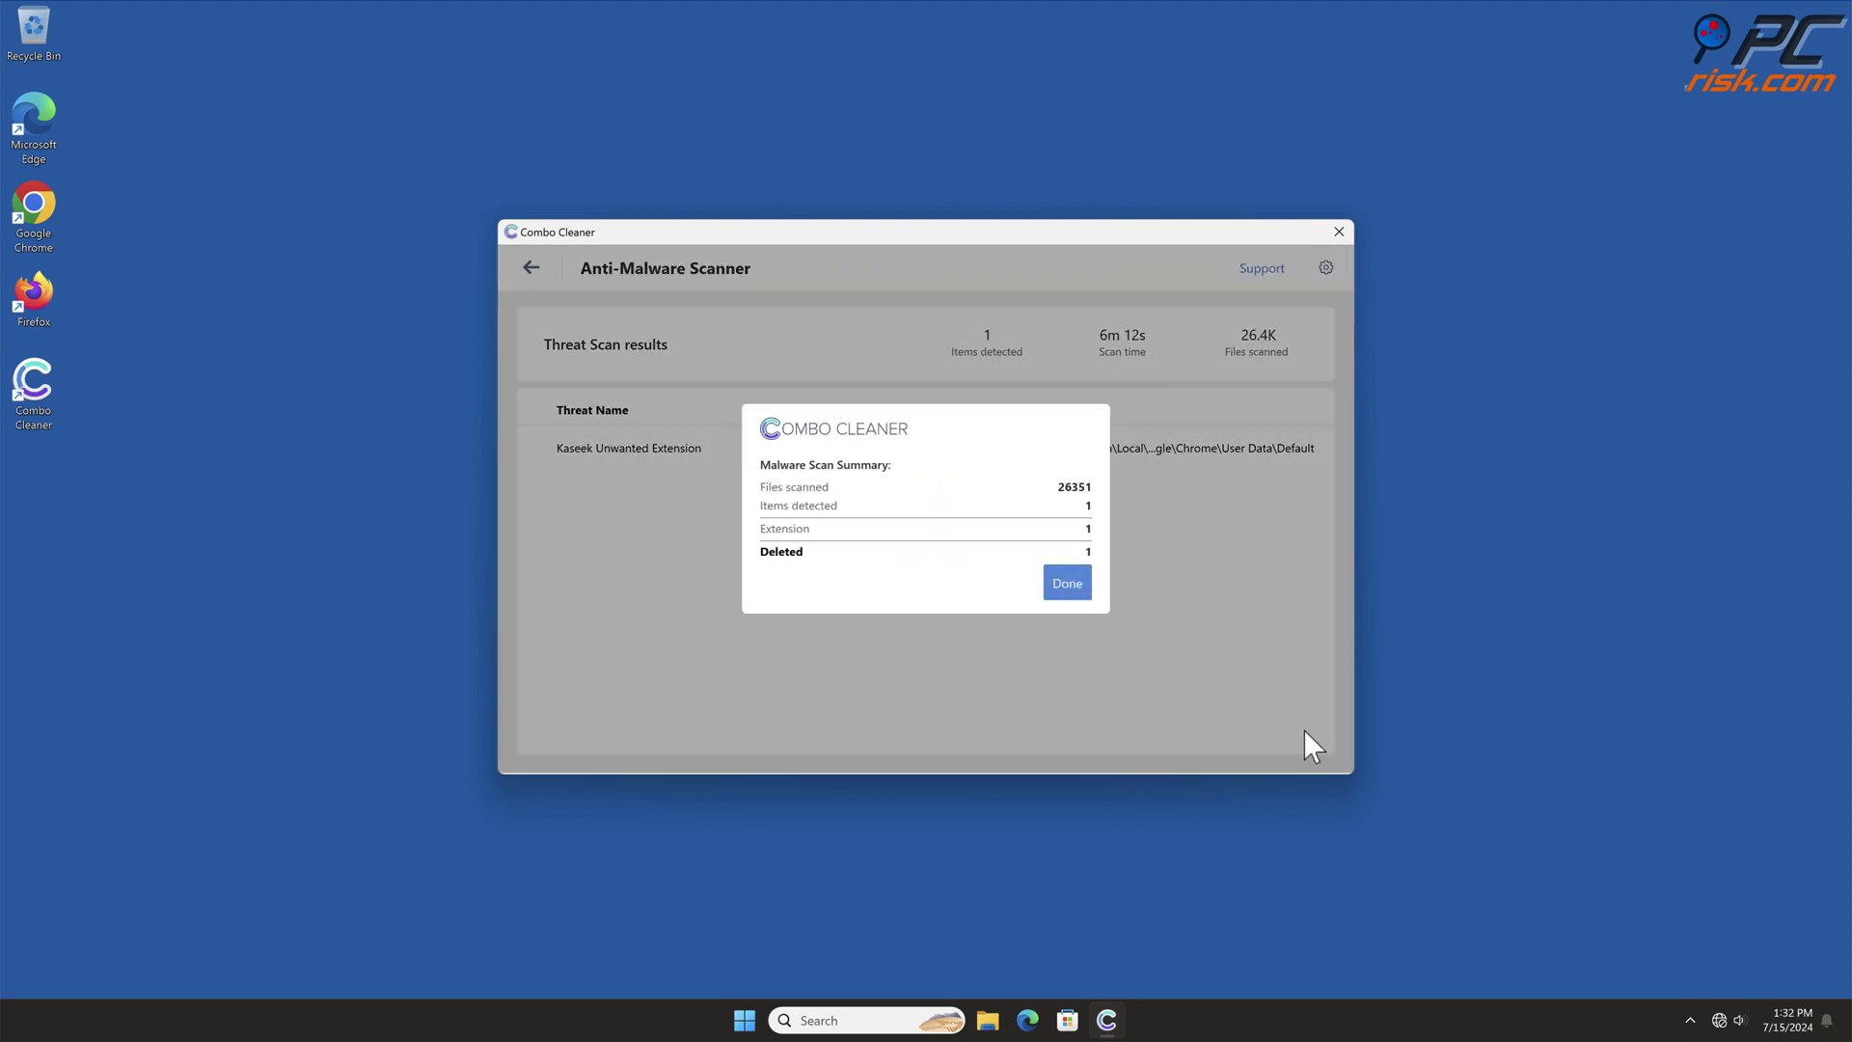
left_click(1061, 583)
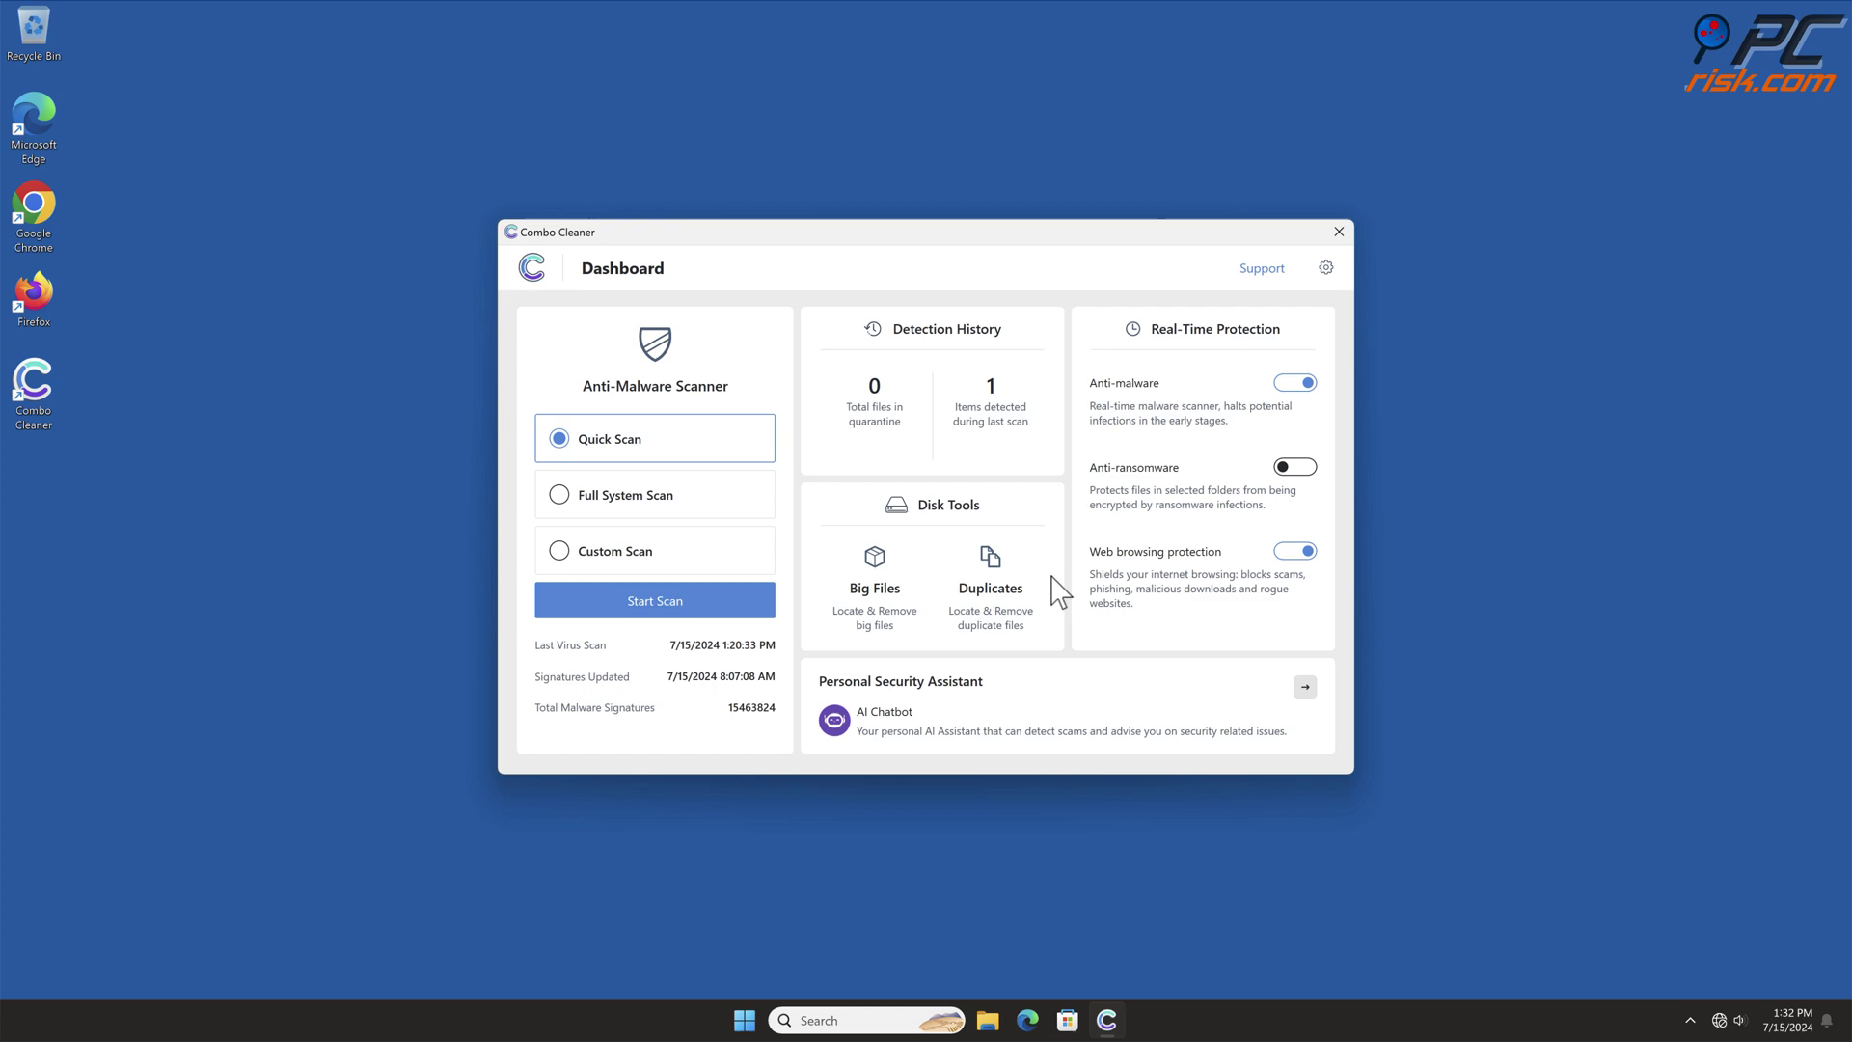
left_click(1337, 232)
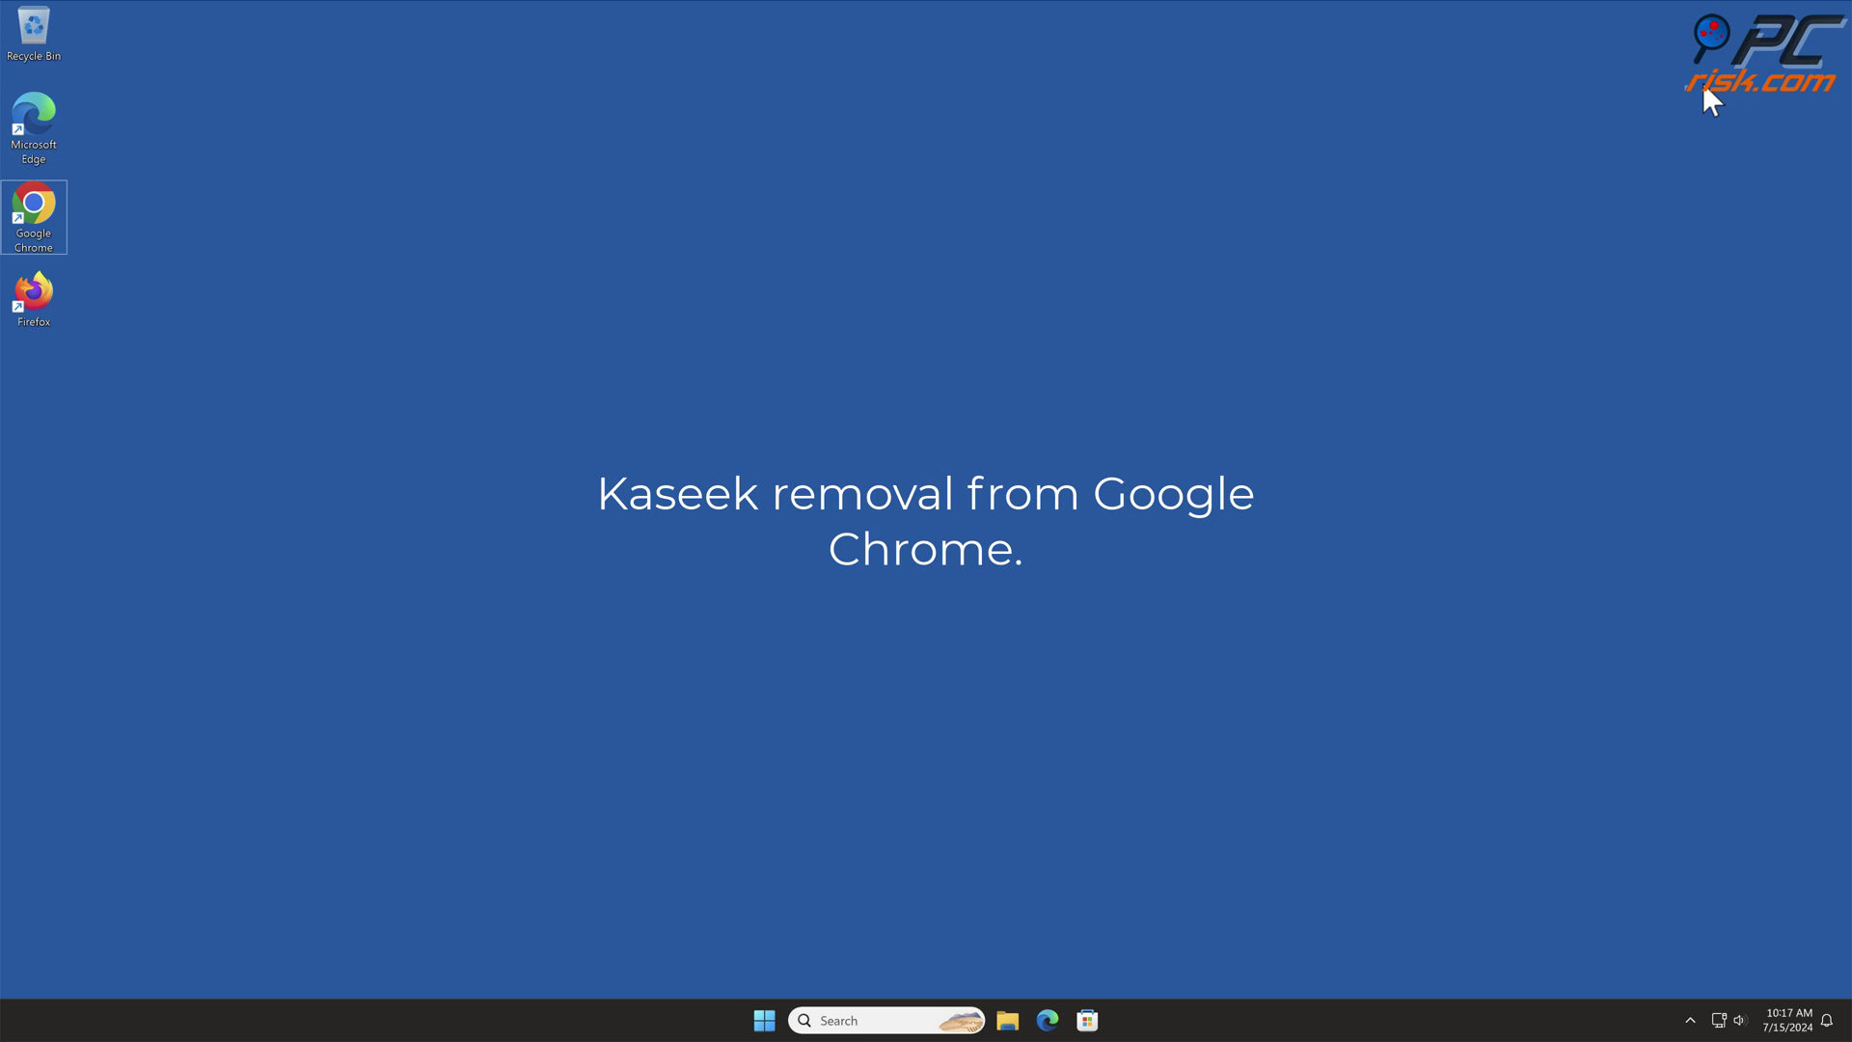
Launch Google Chrome from its desktop icon
double_click(27, 206)
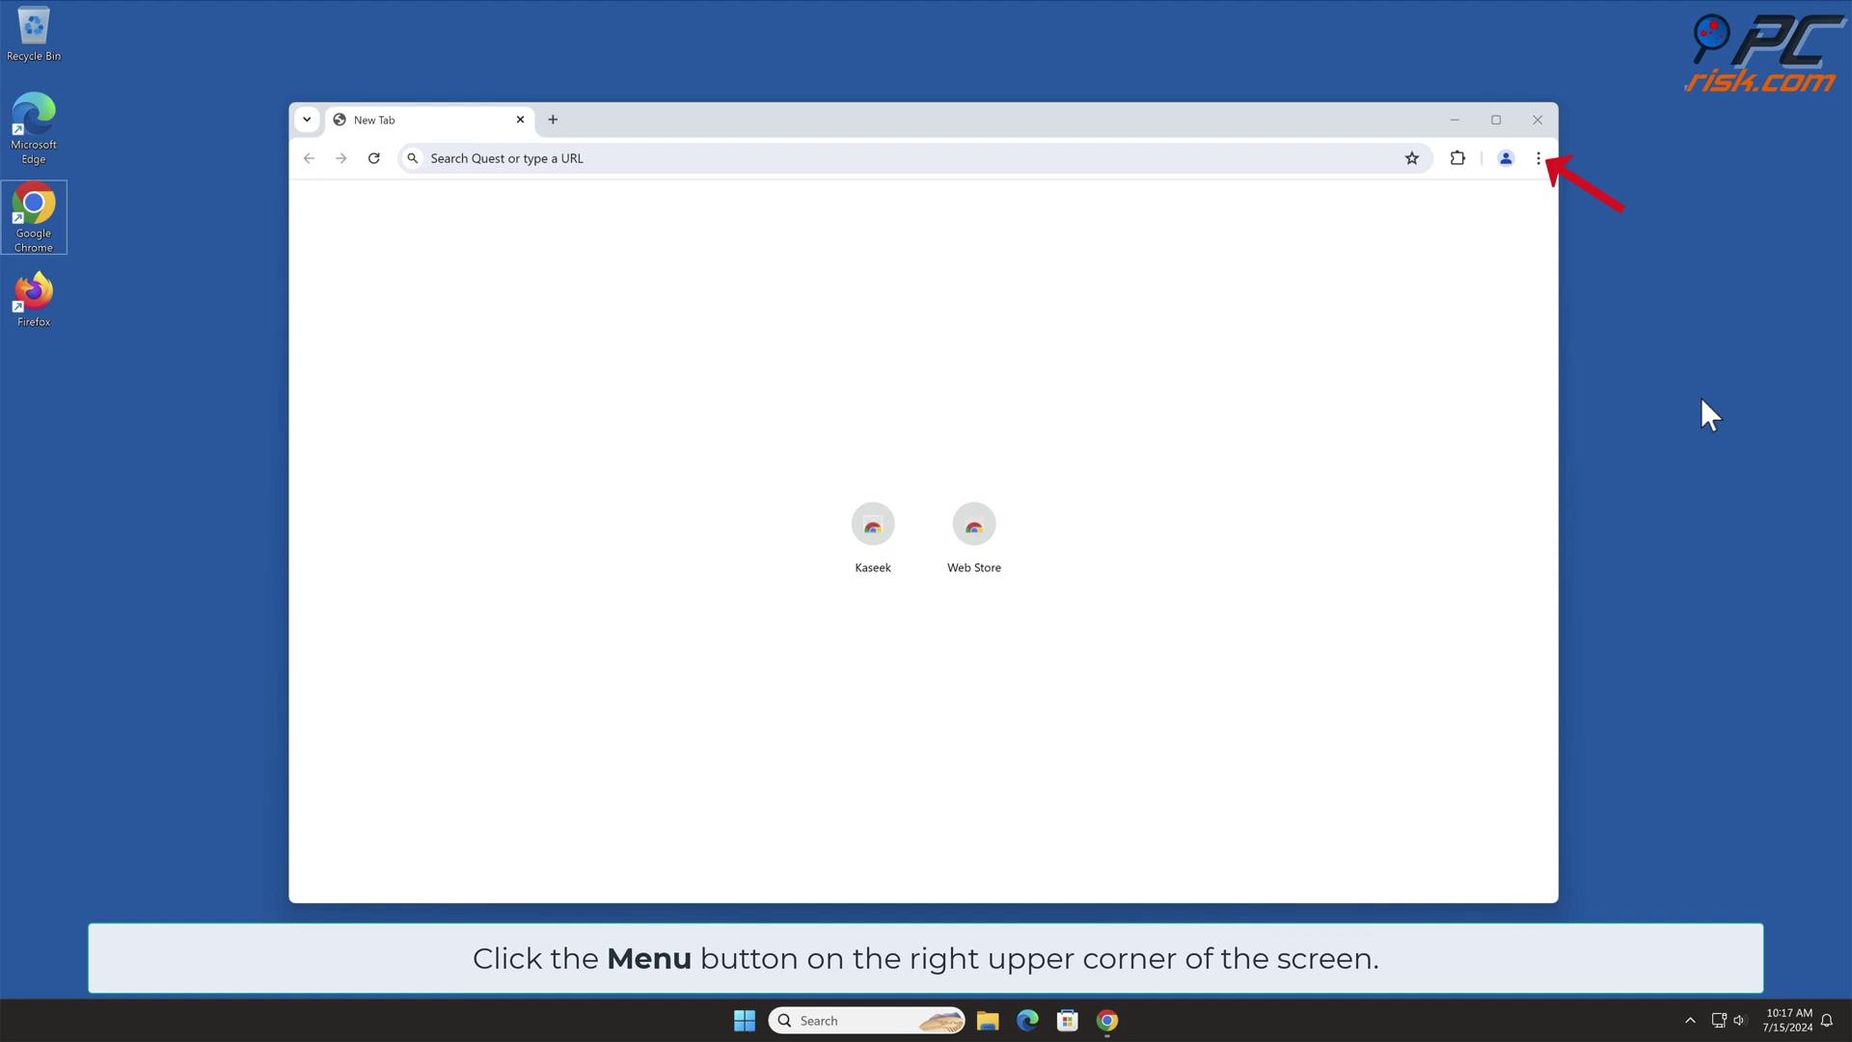
Remove the Kaseek extension from Chrome's Manage Extensions page and confirm
left_click(1540, 158)
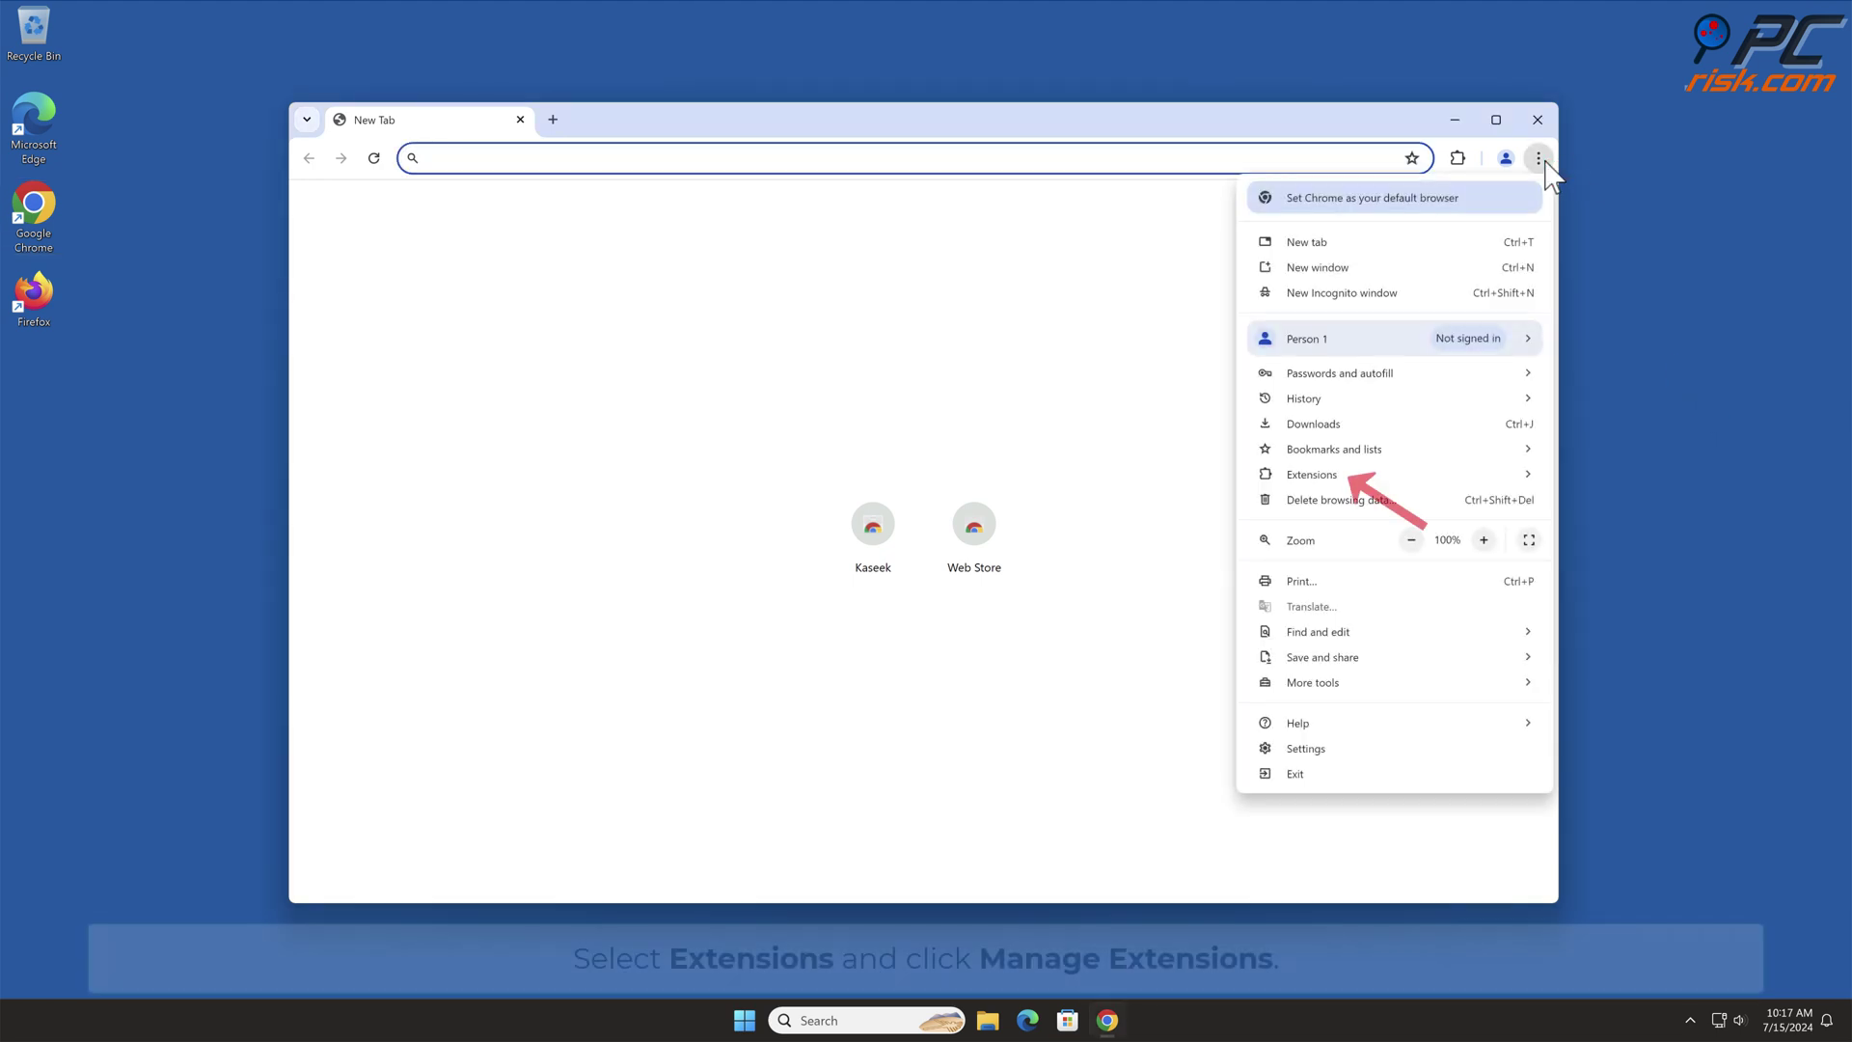
mouse_move(1363, 487)
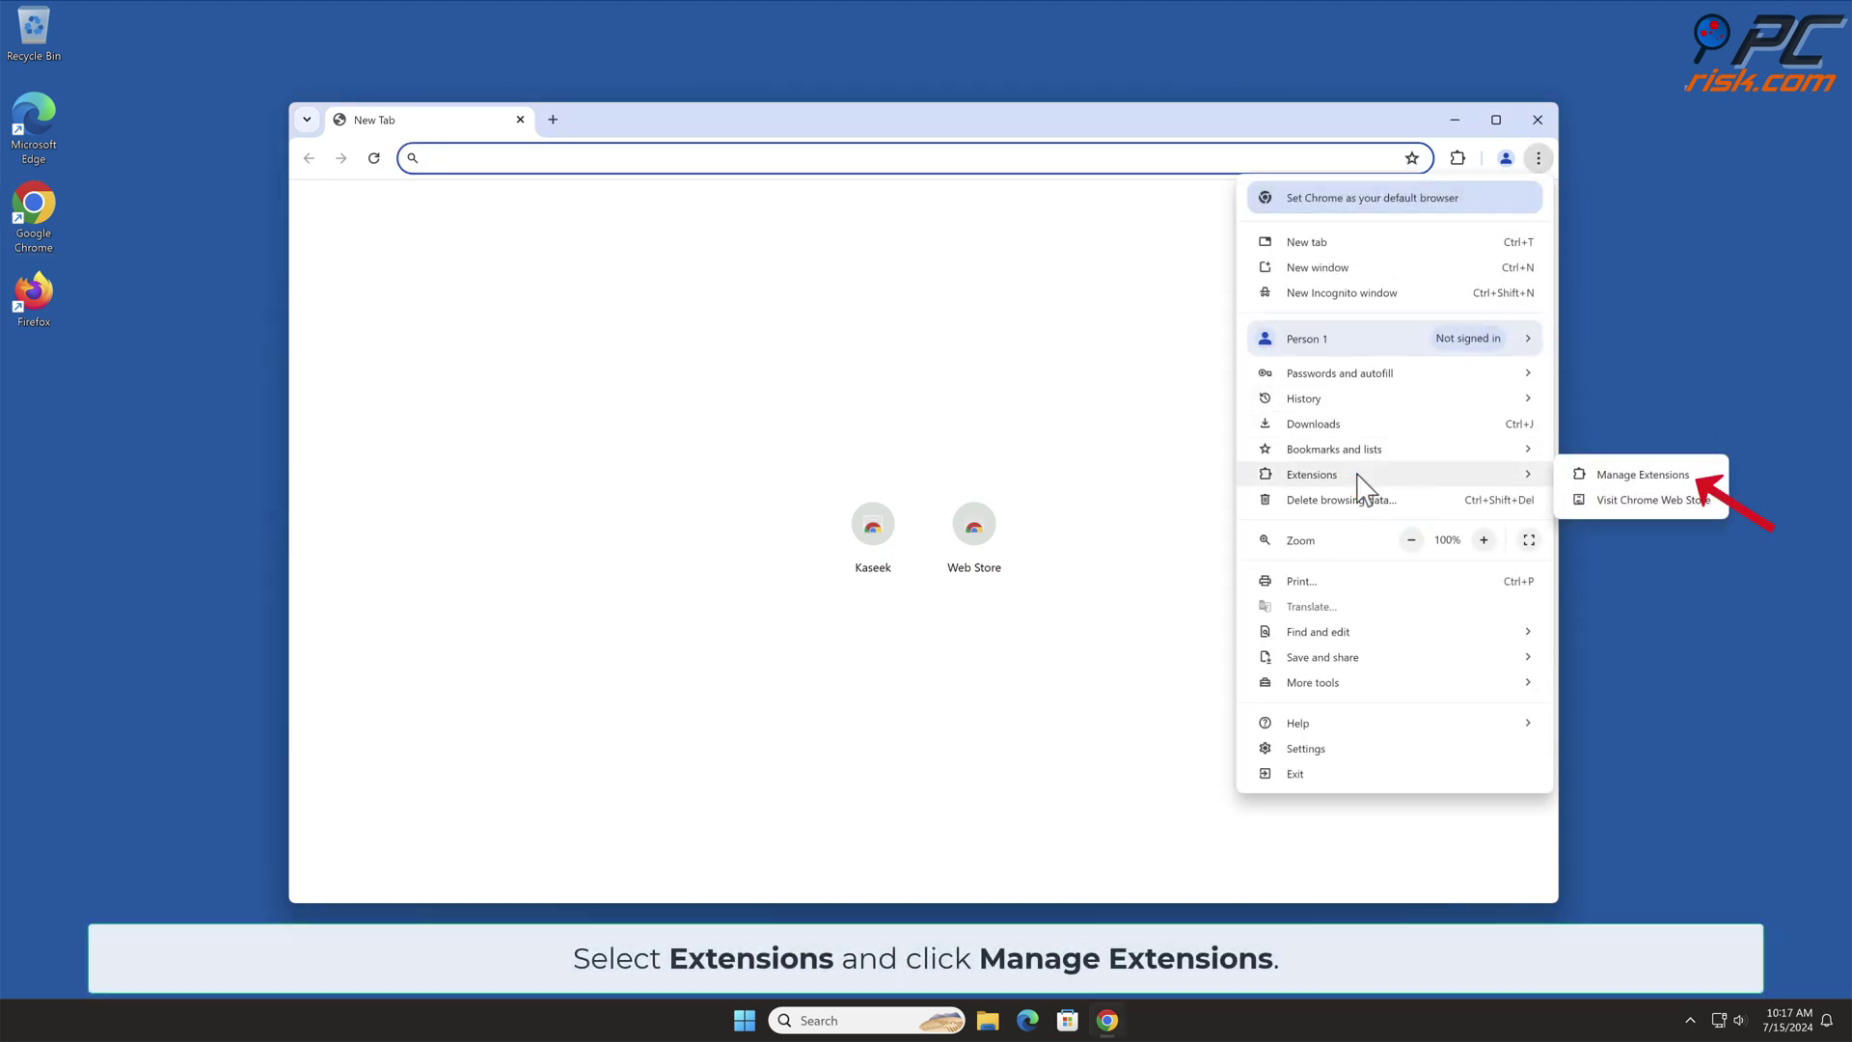
left_click(1682, 474)
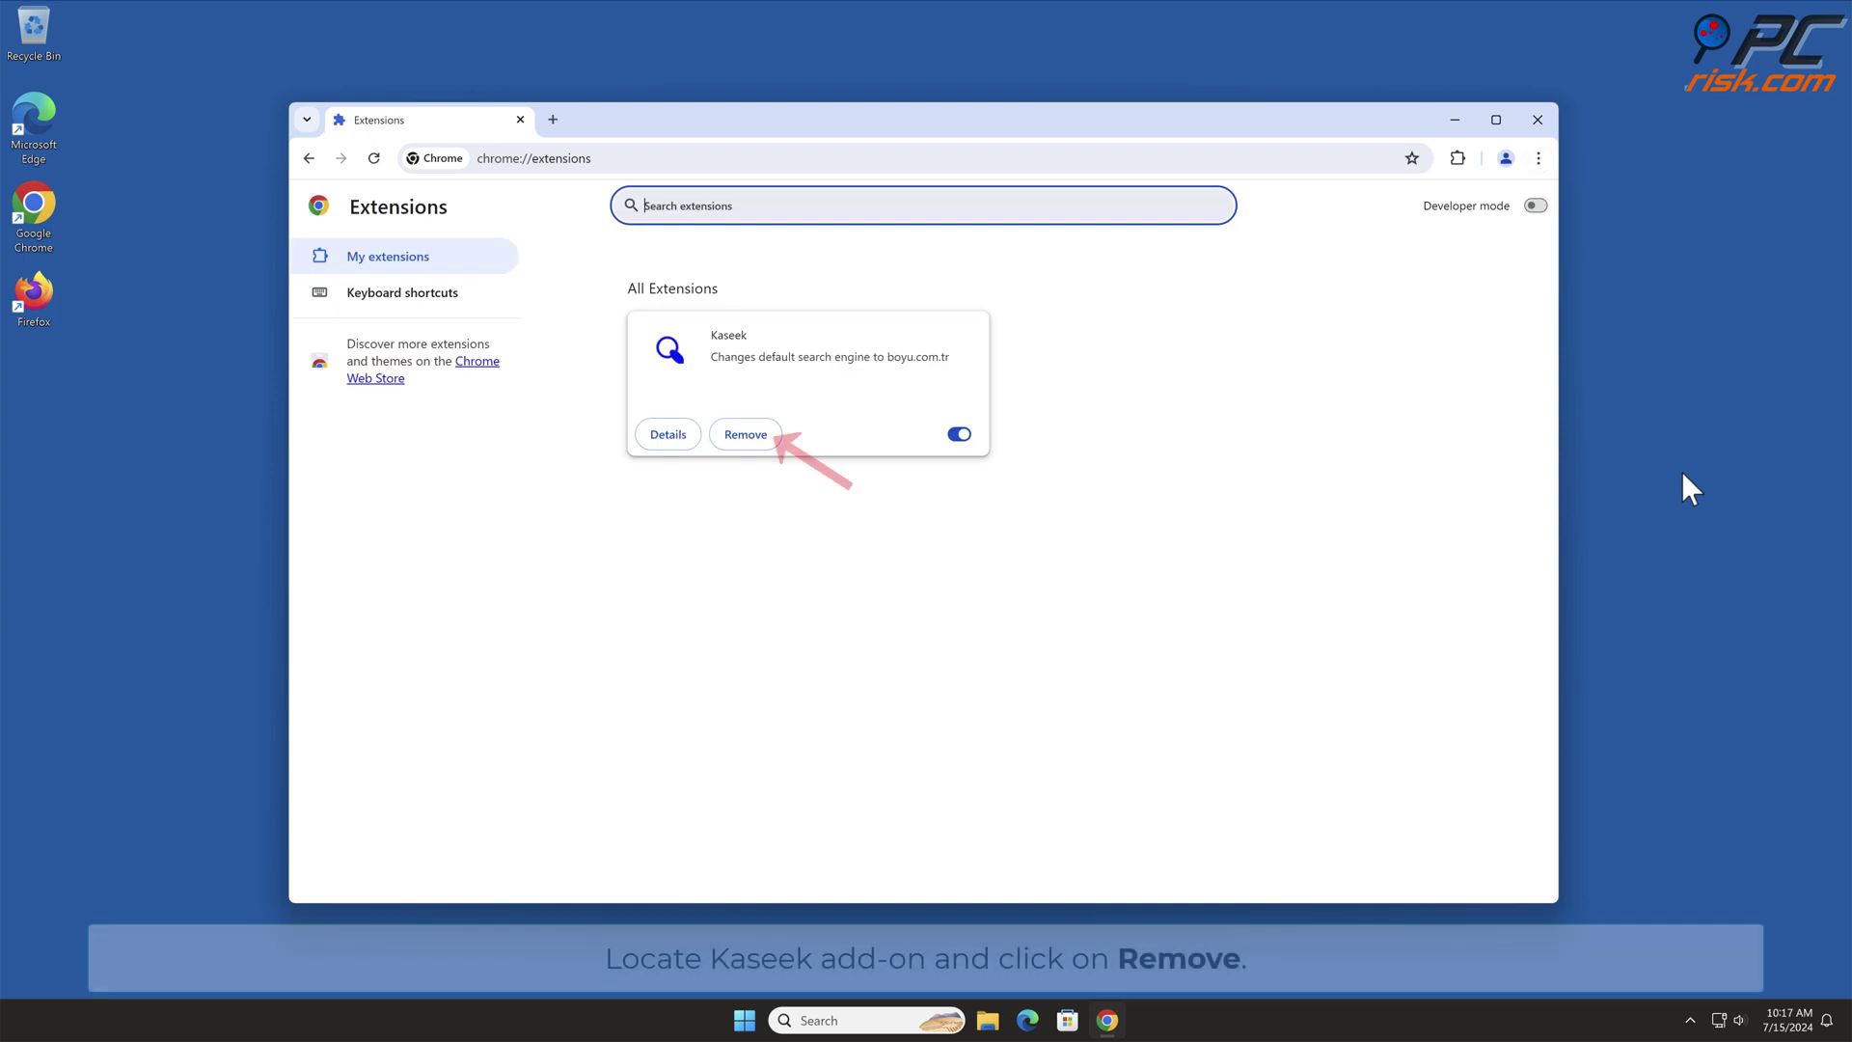
left_click(766, 440)
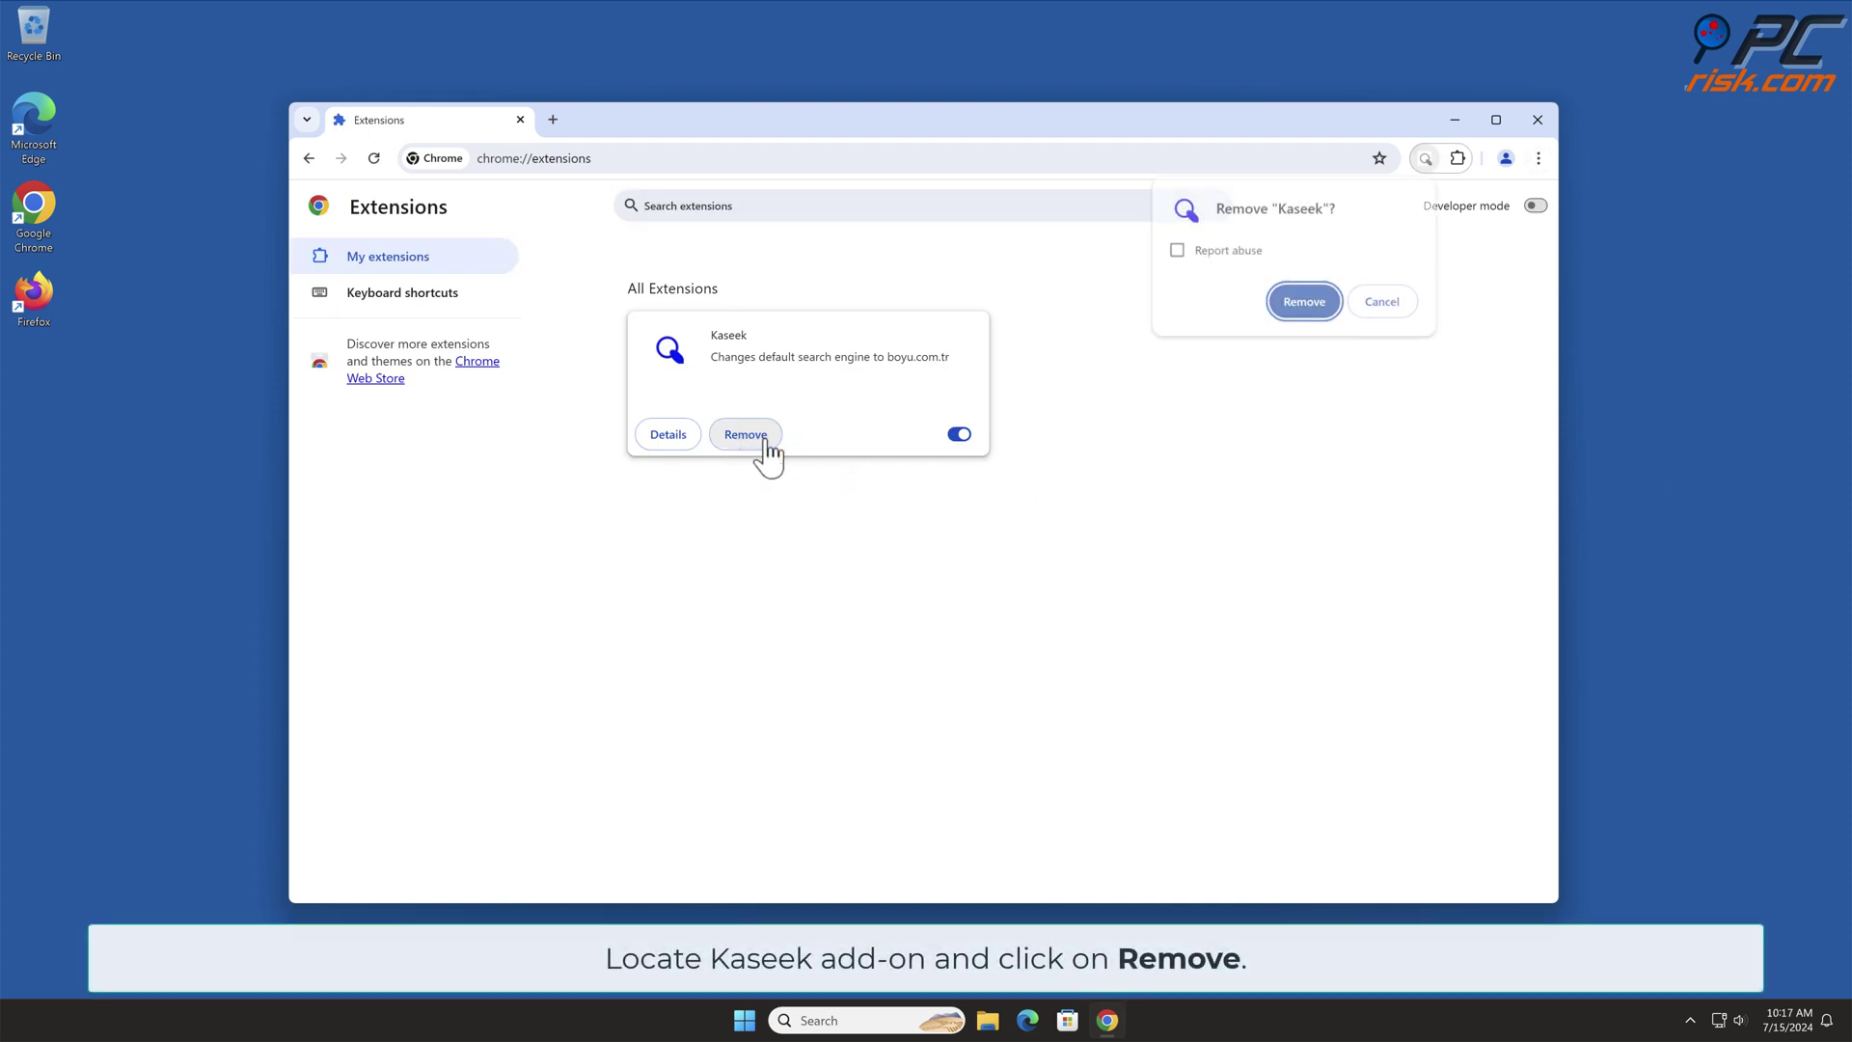
left_click(1318, 304)
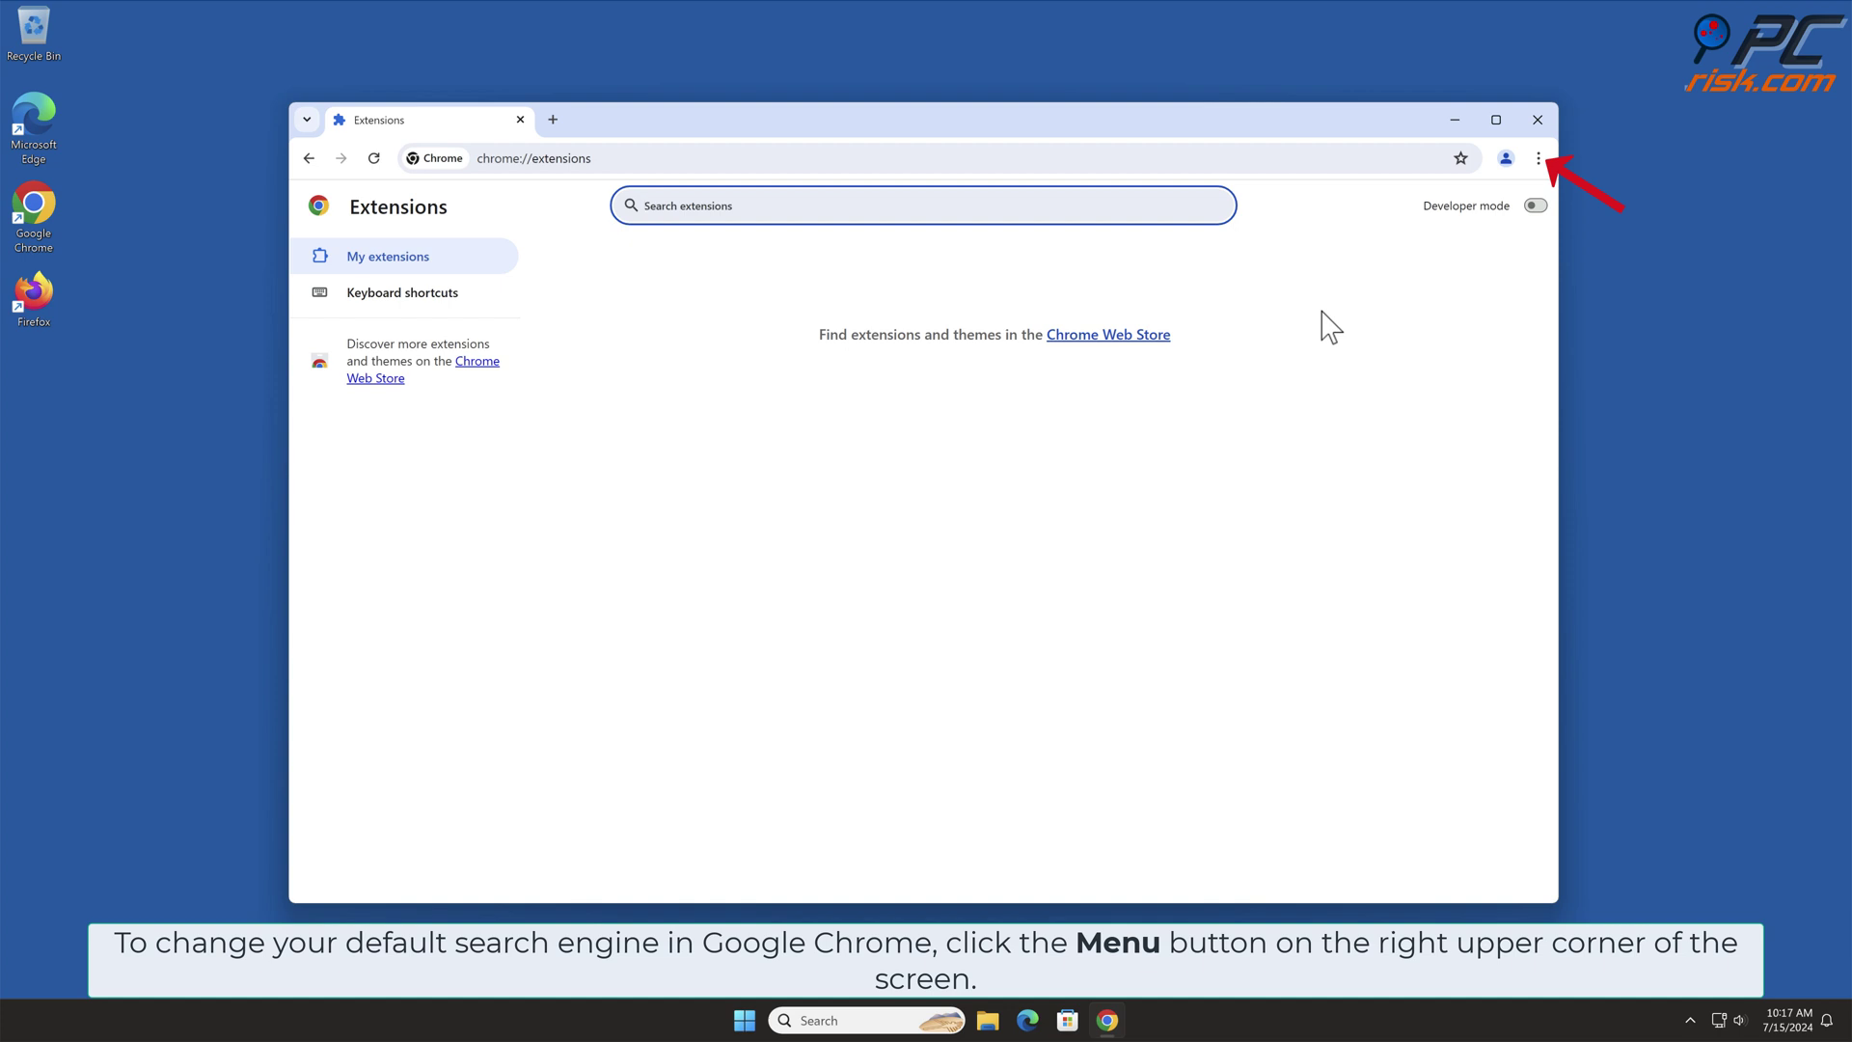
Make Google the default in Chrome's Manage search engines list
left_click(1539, 159)
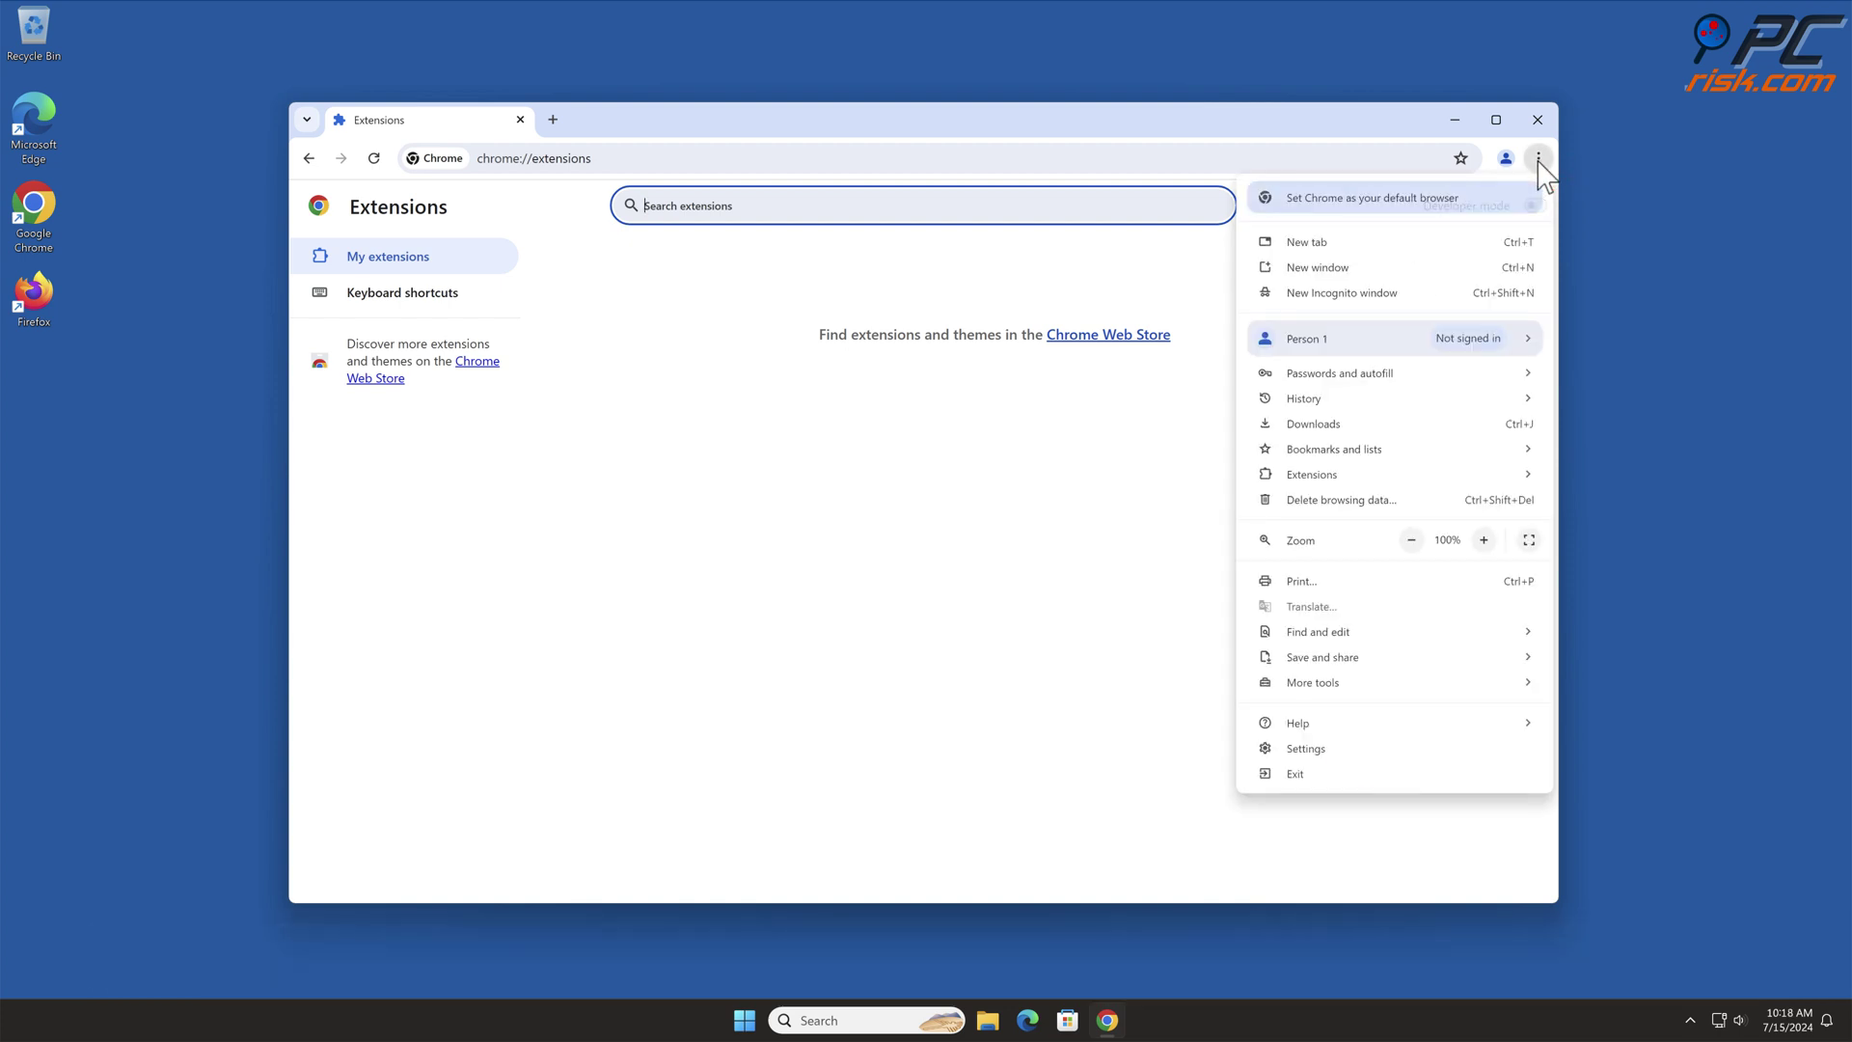
left_click(1345, 754)
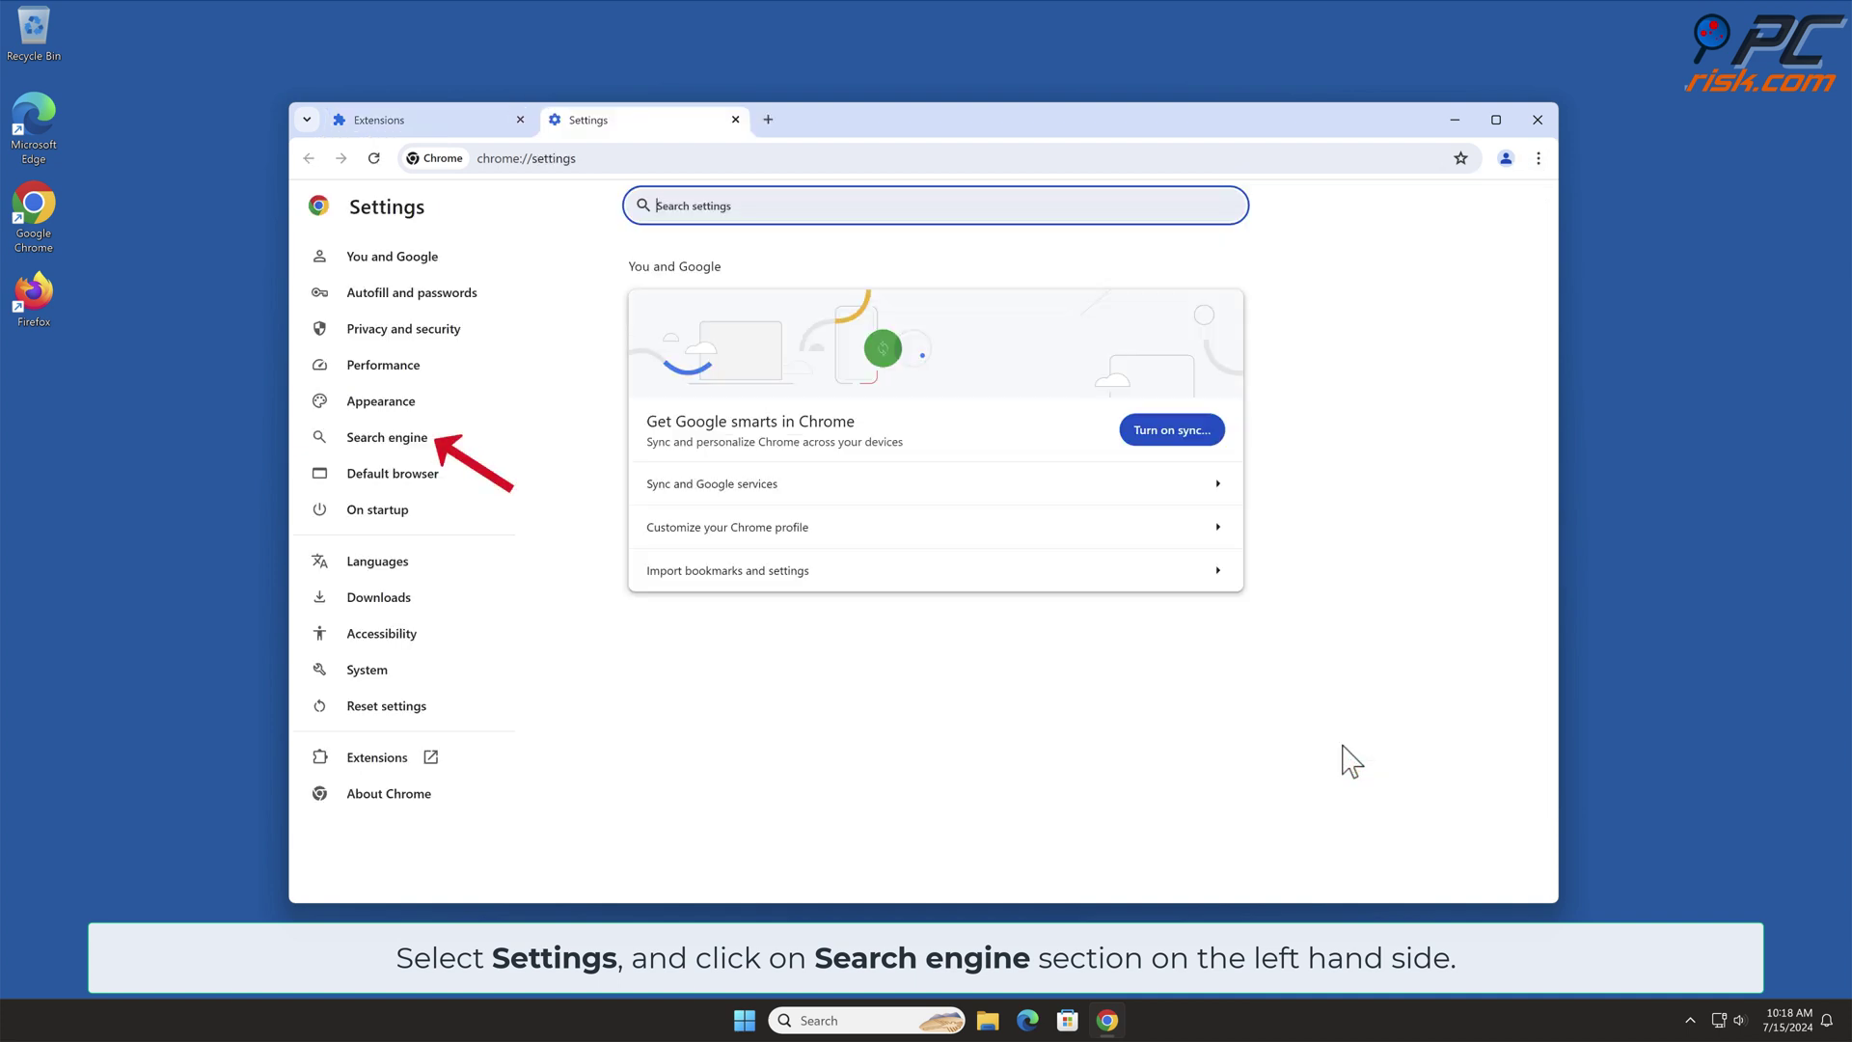
left_click(433, 448)
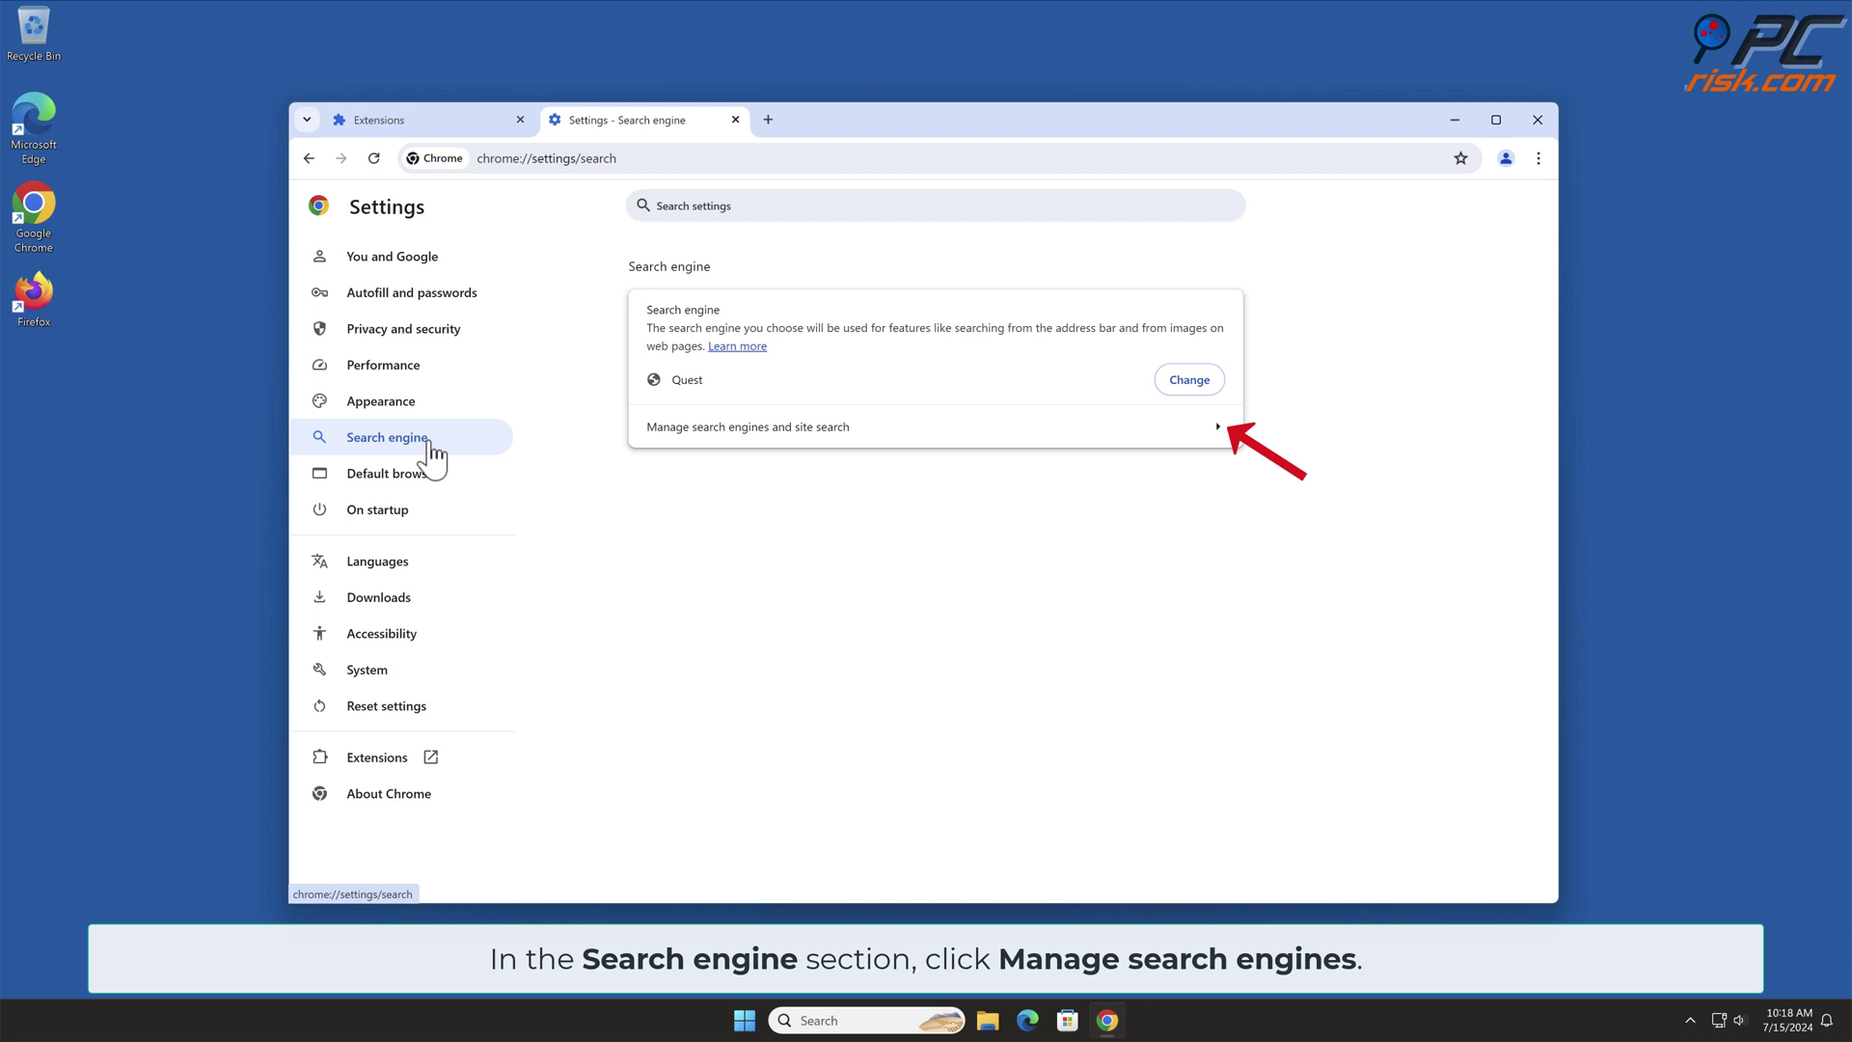
left_click(1215, 432)
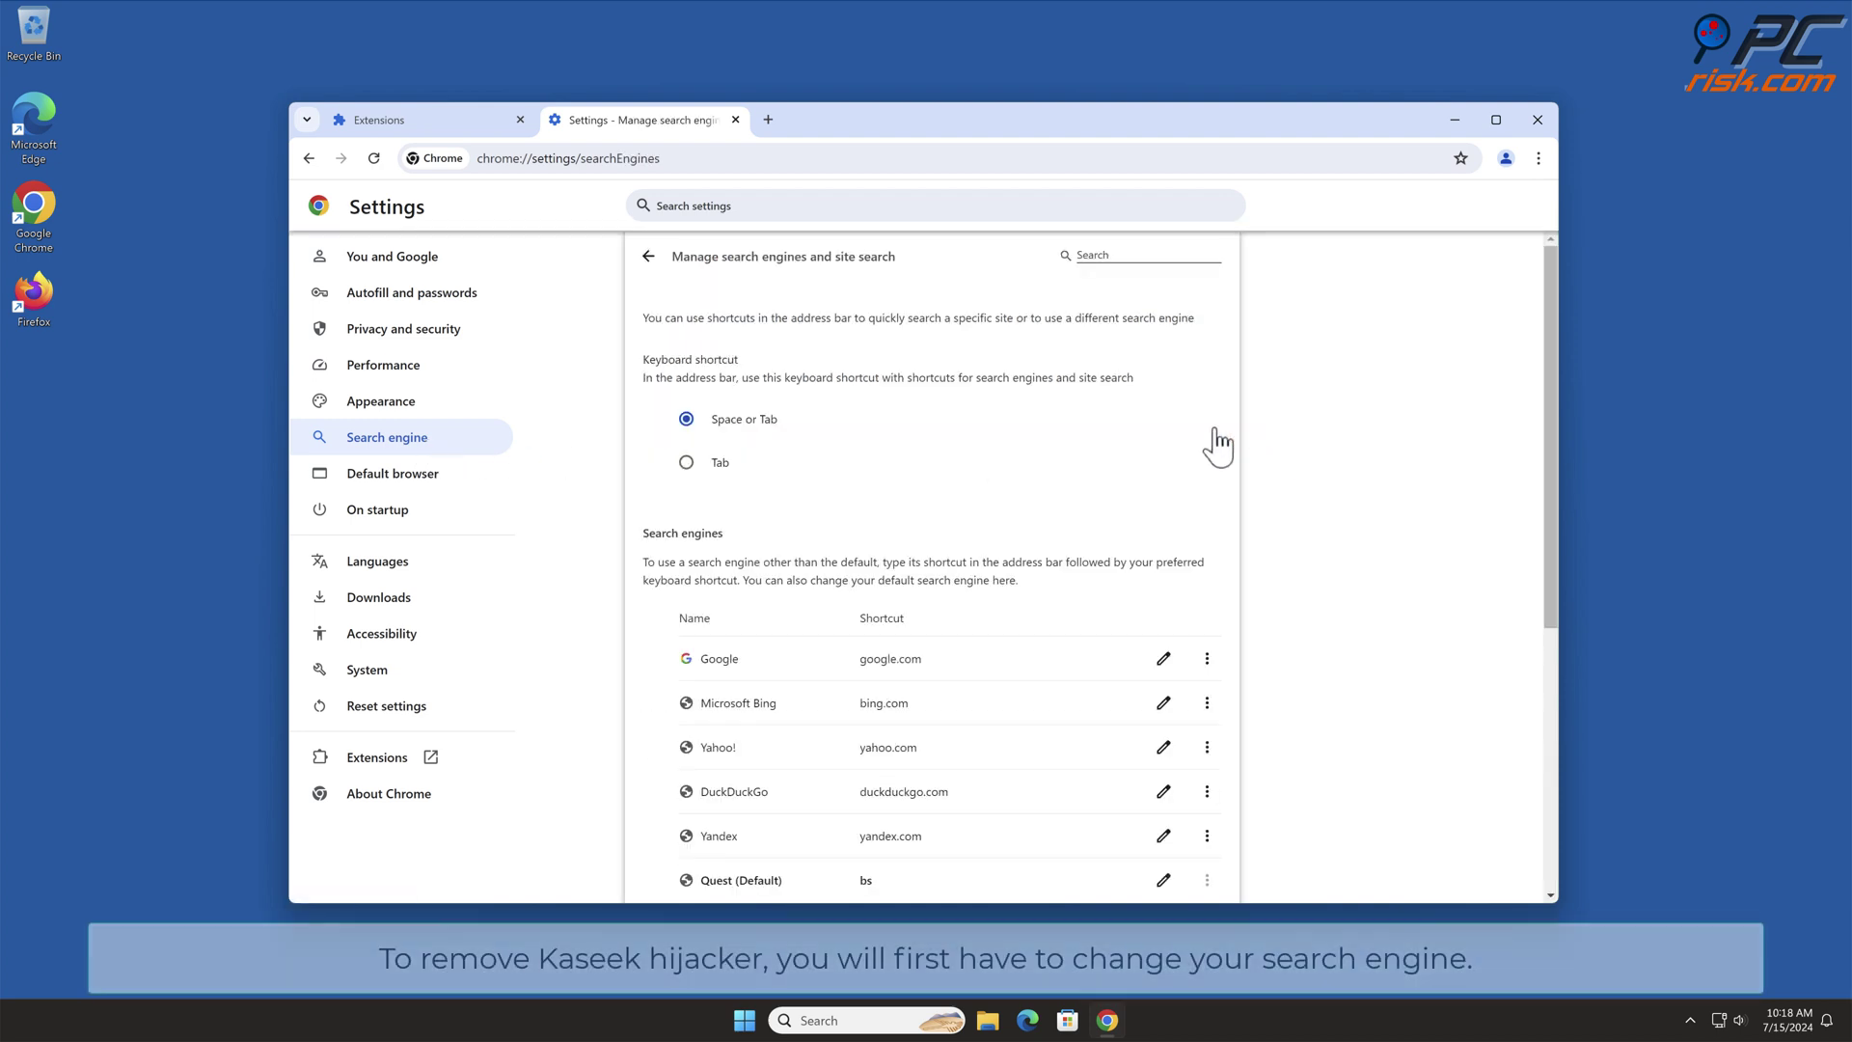
left_click_drag(1546, 374, 1546, 519)
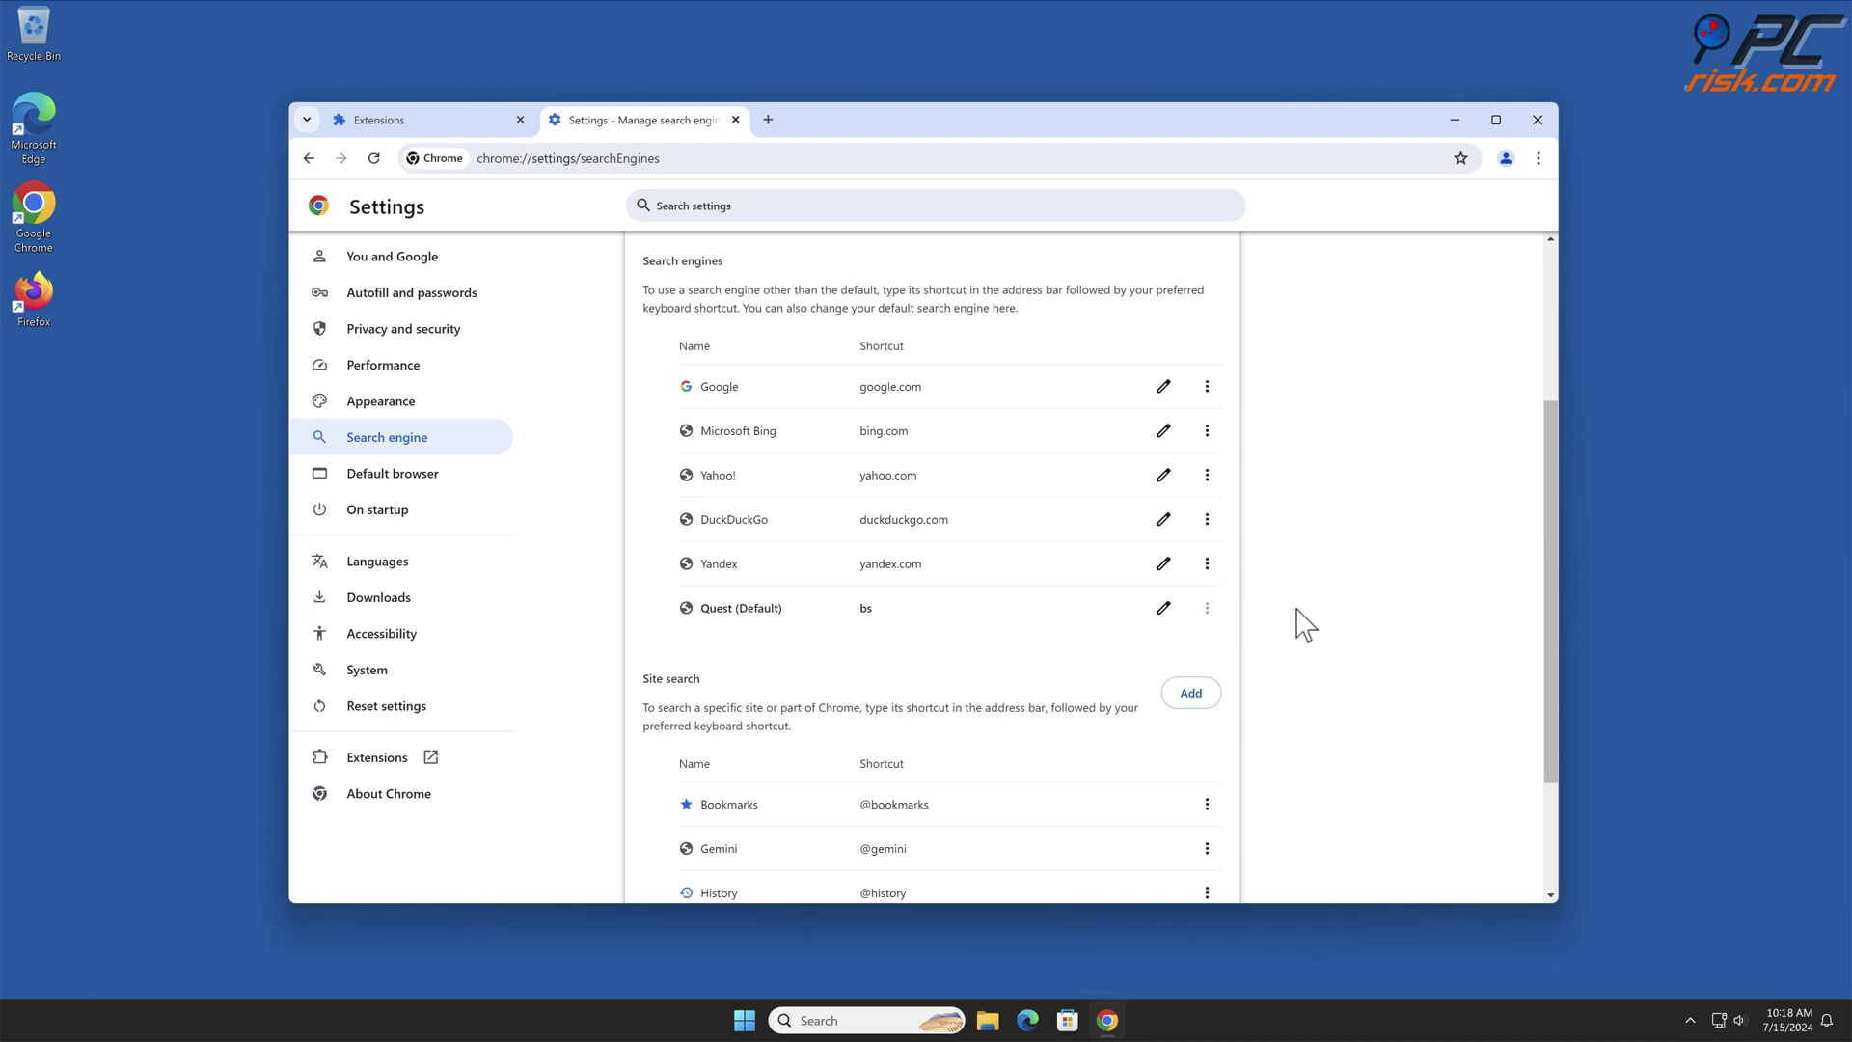
left_click(1209, 390)
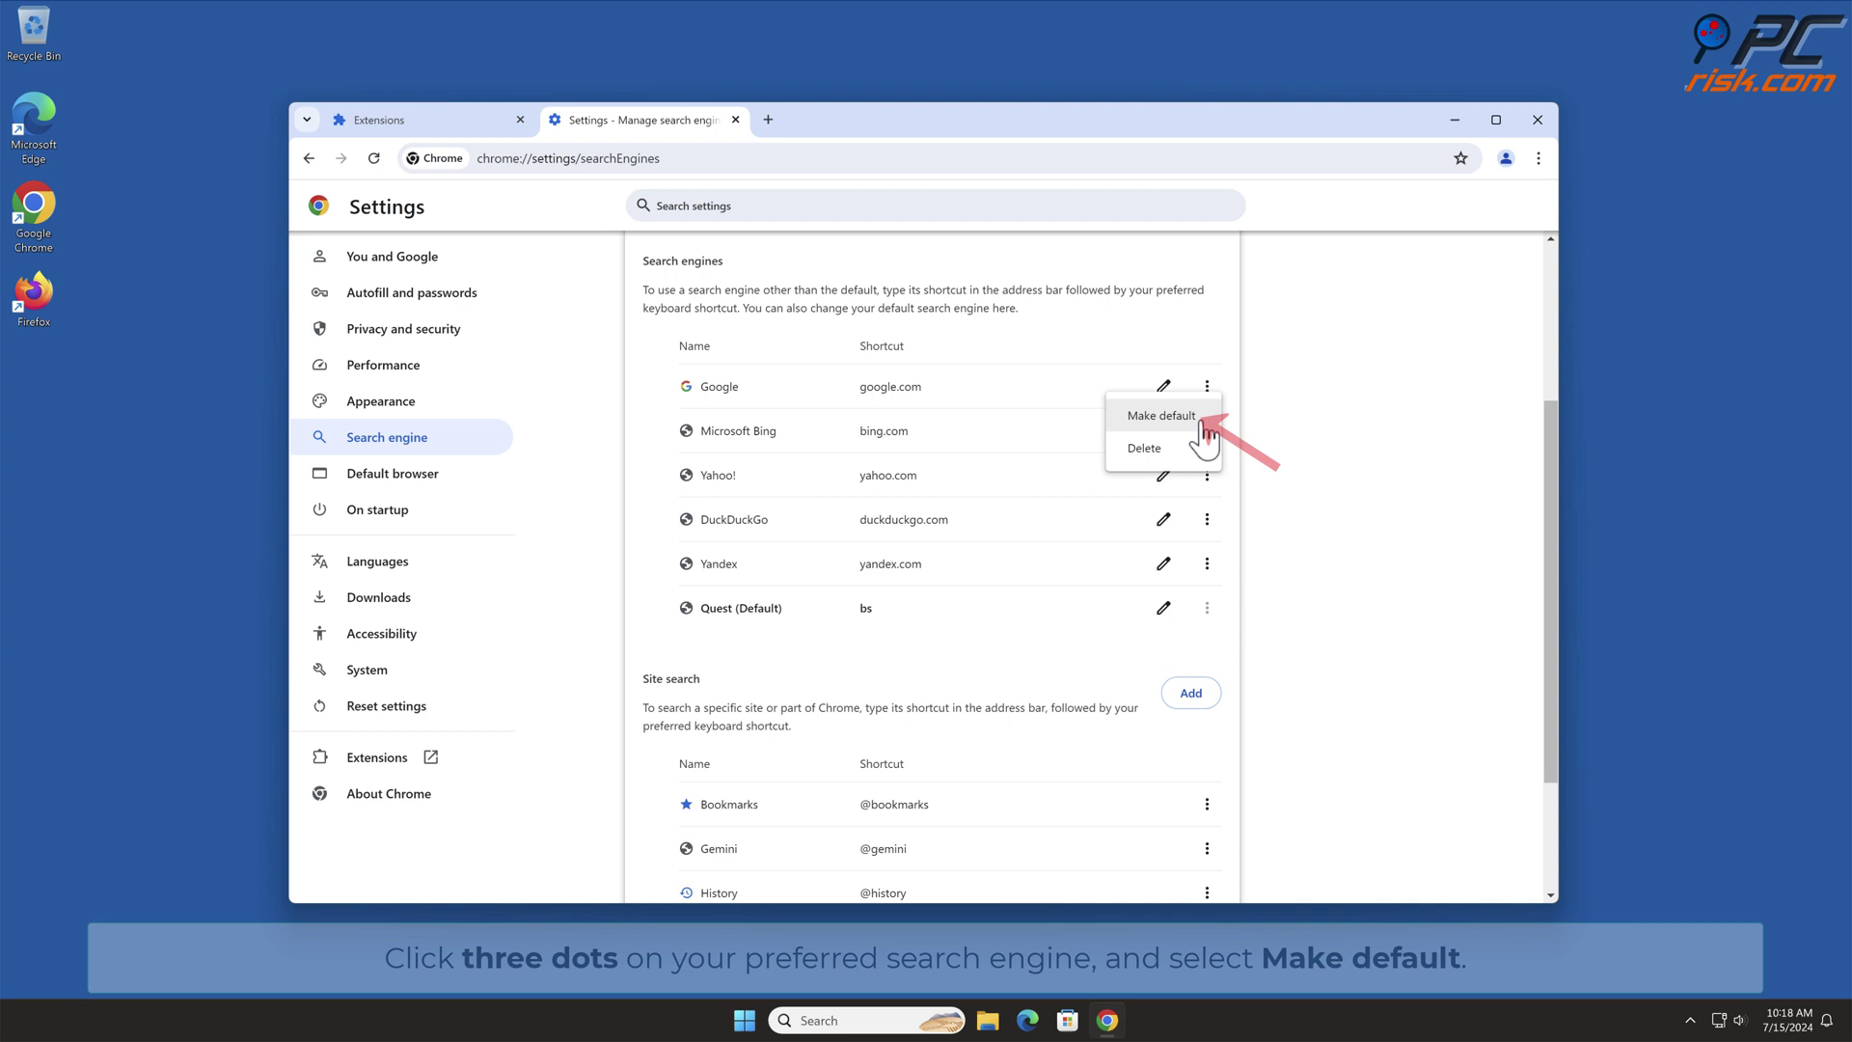
left_click(1202, 422)
Delete the Quest entry from the site search list
left_click_drag(1550, 436, 1563, 586)
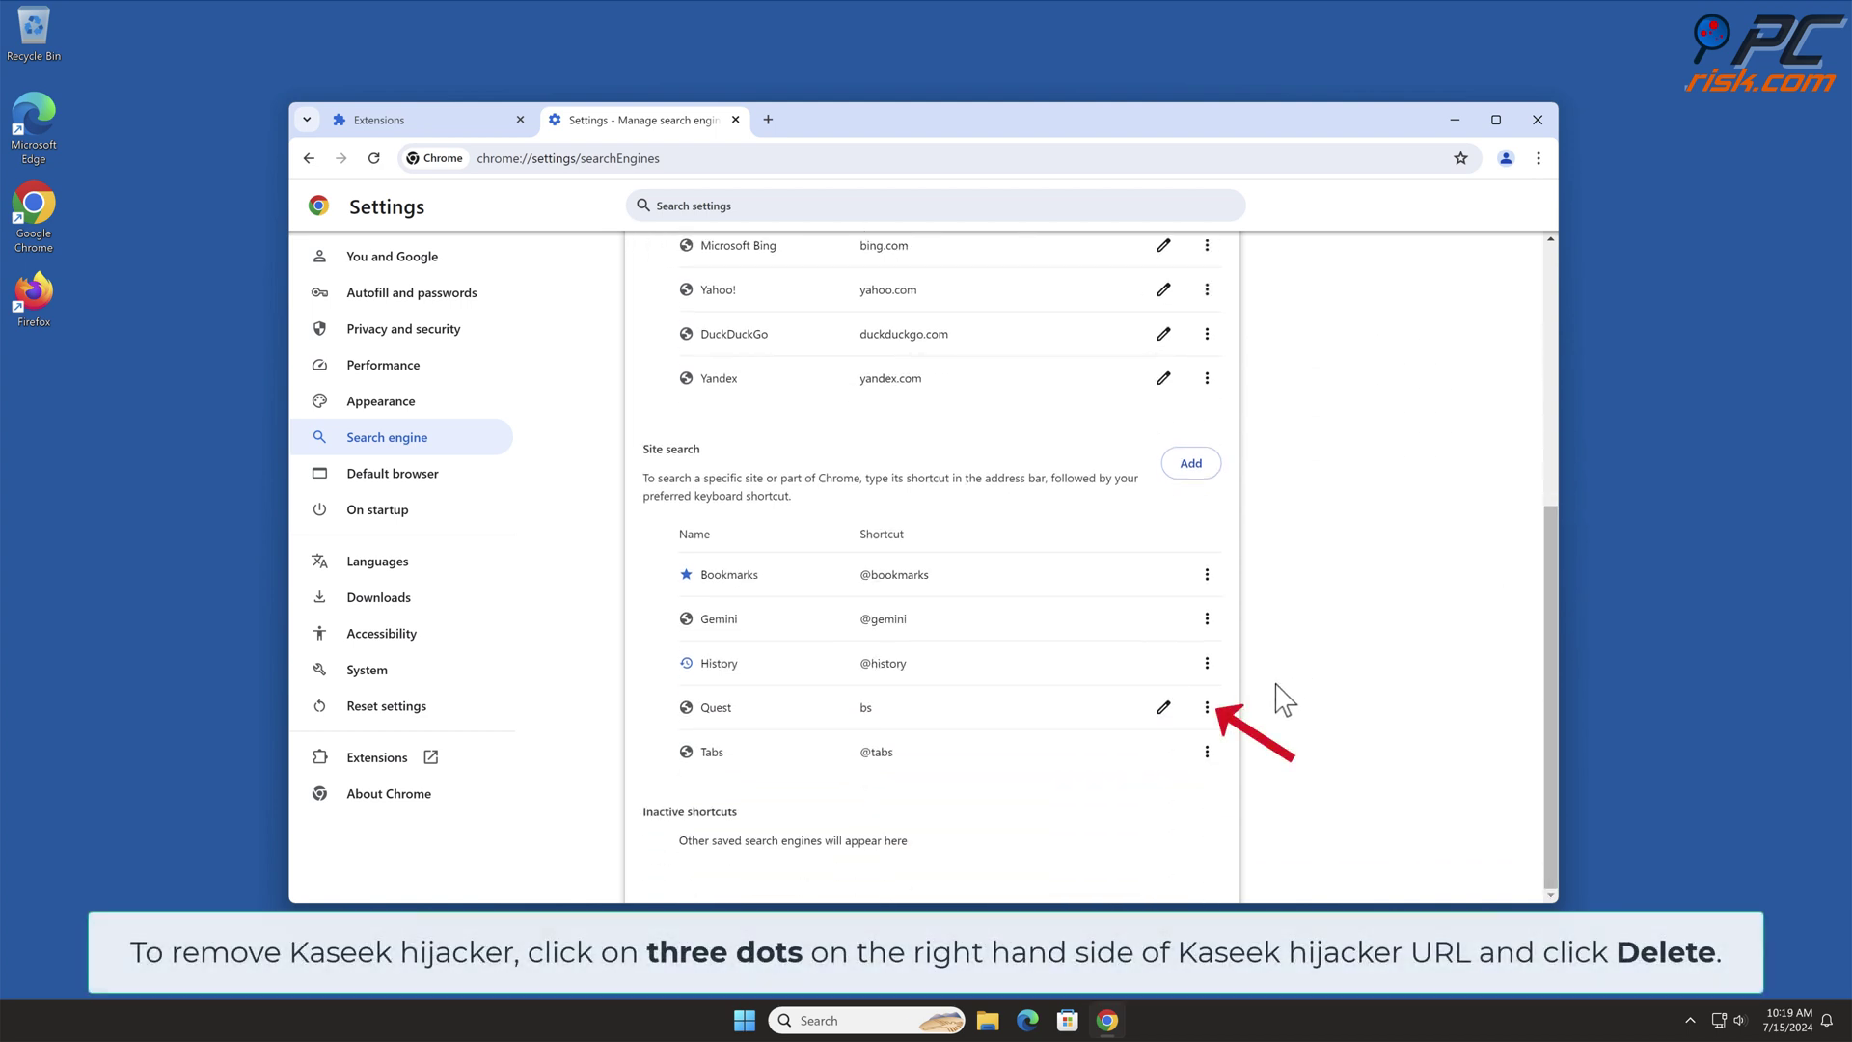
left_click(1206, 709)
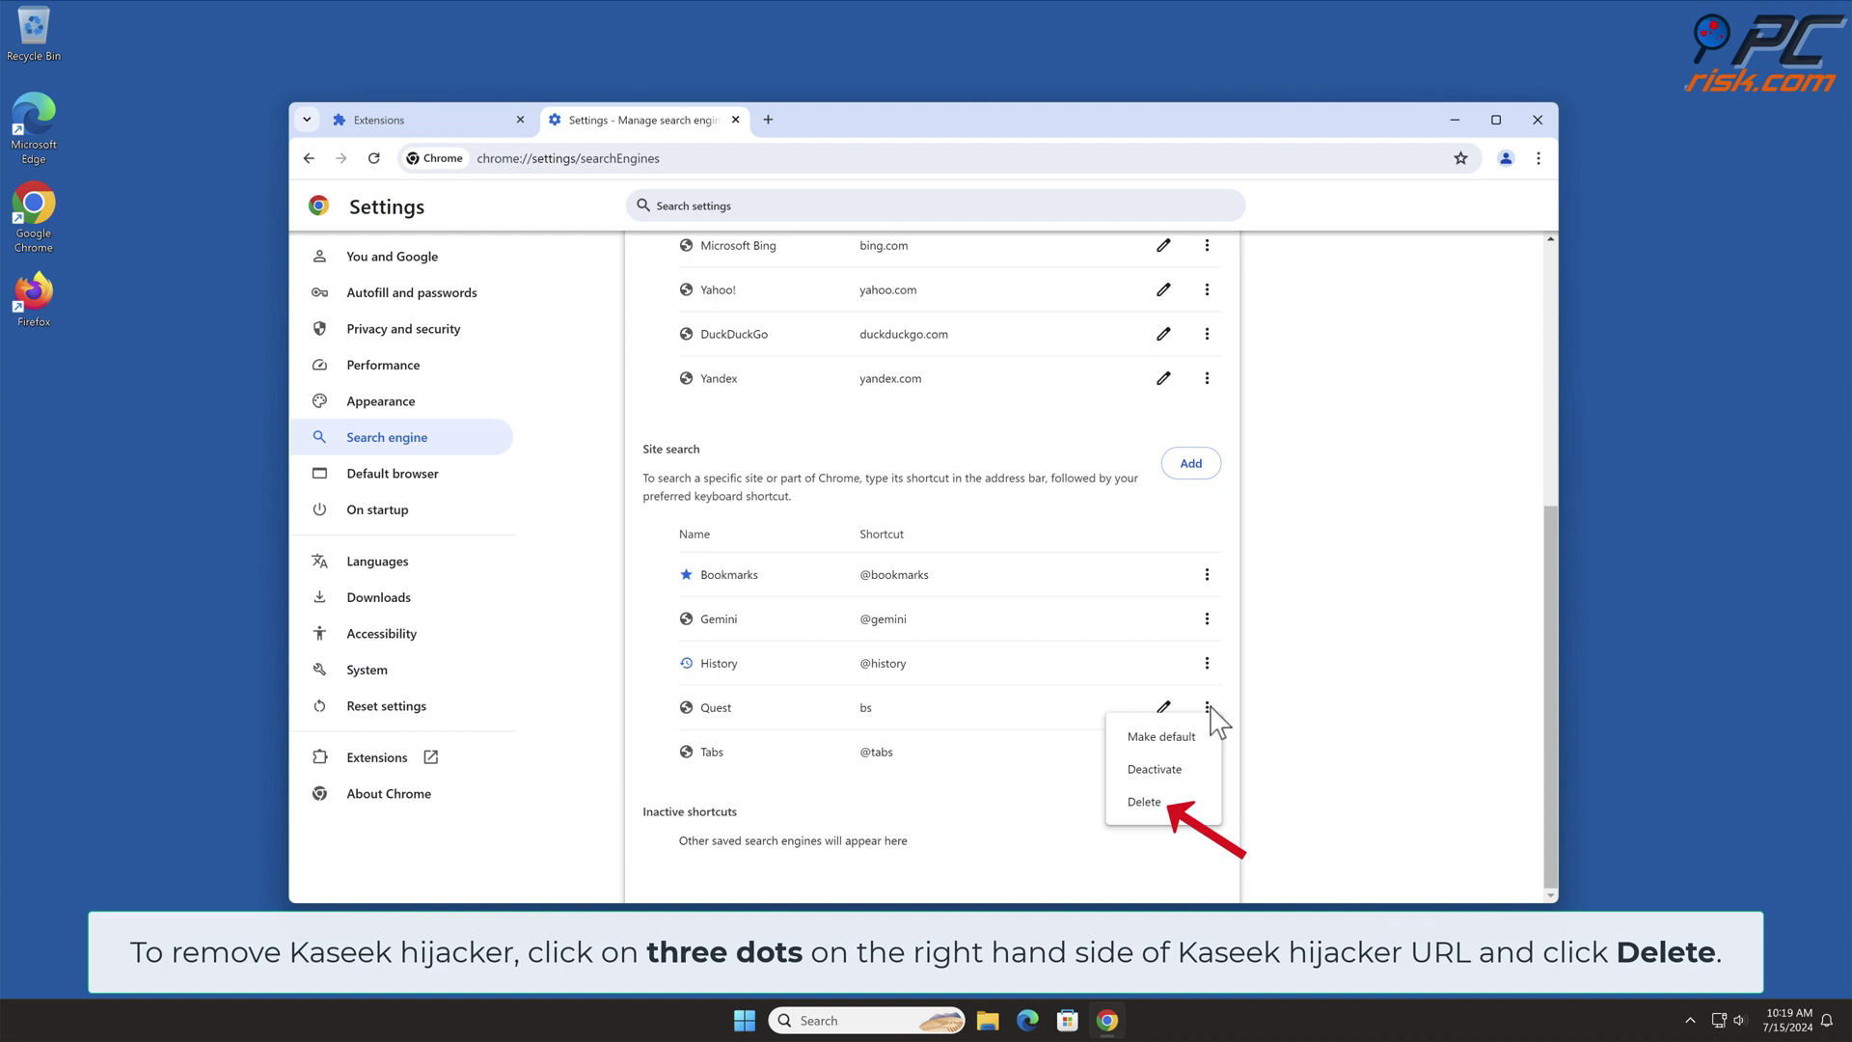
left_click(1179, 805)
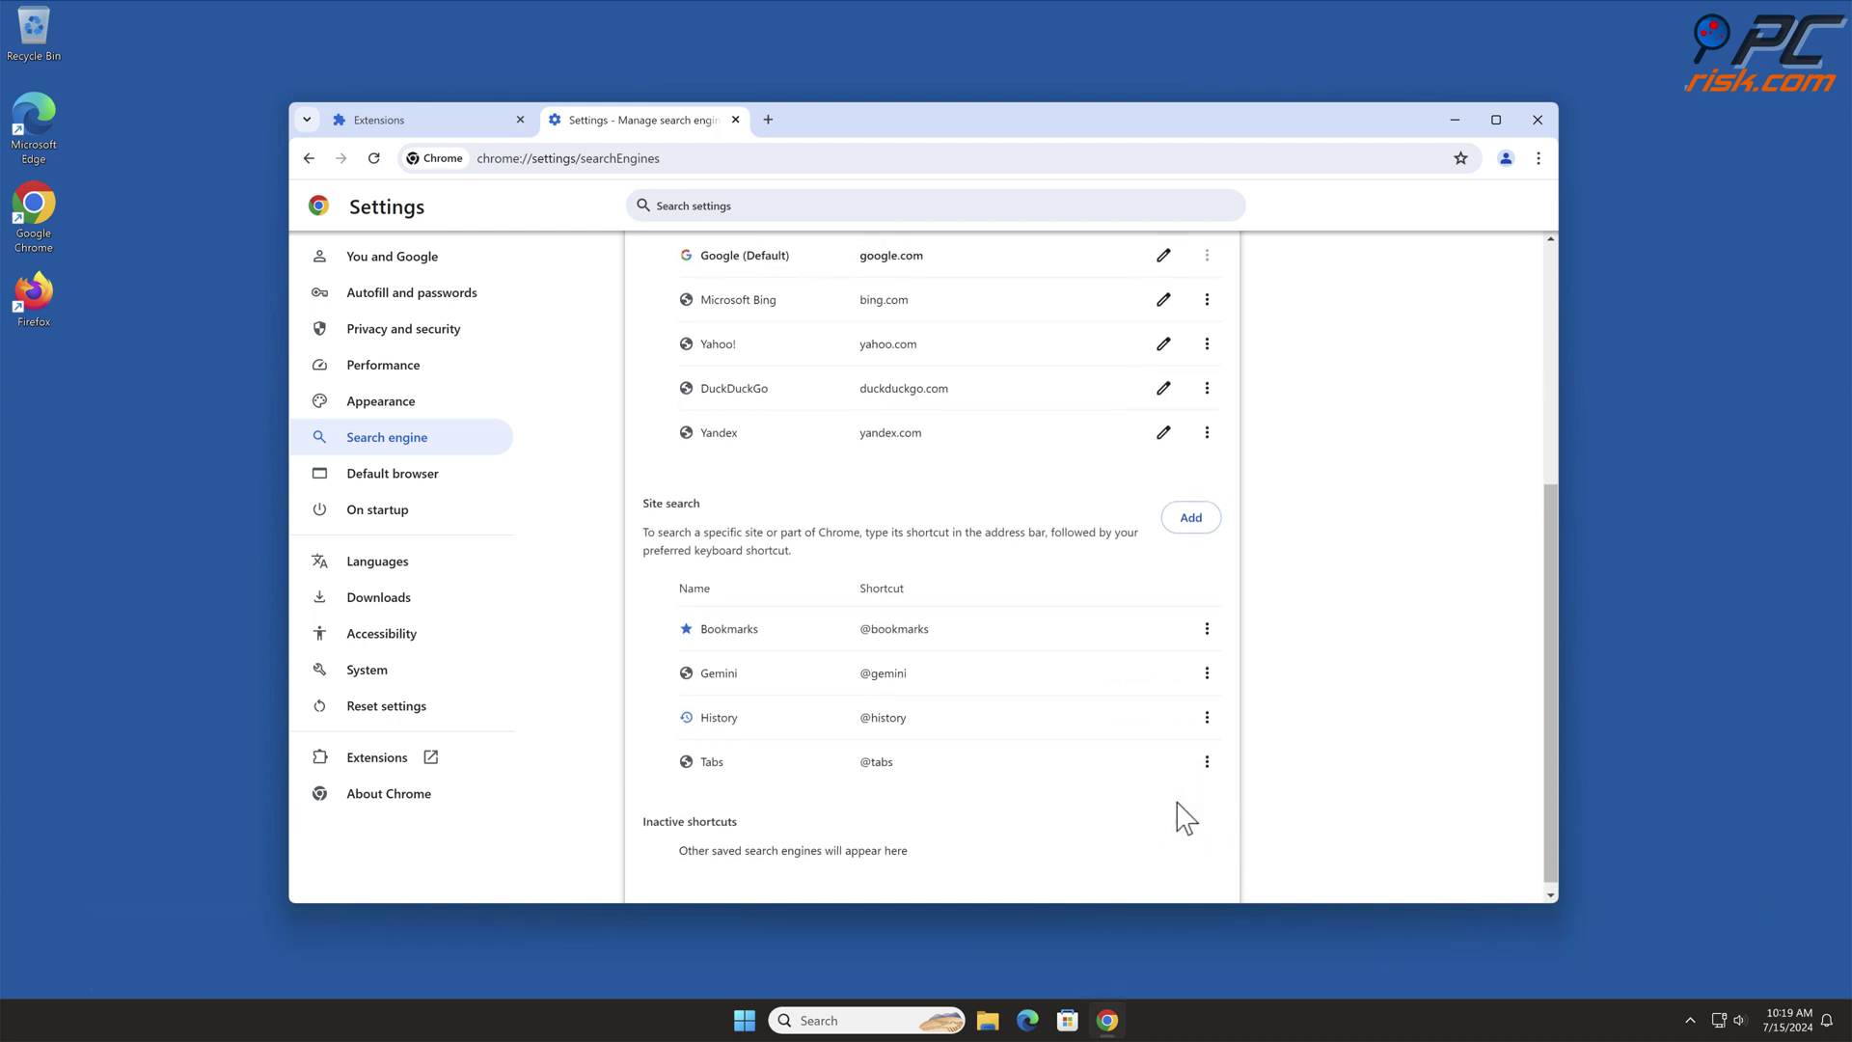
Remove findflarex.com from Chrome's On startup pages, then close Chrome
left_click(415, 515)
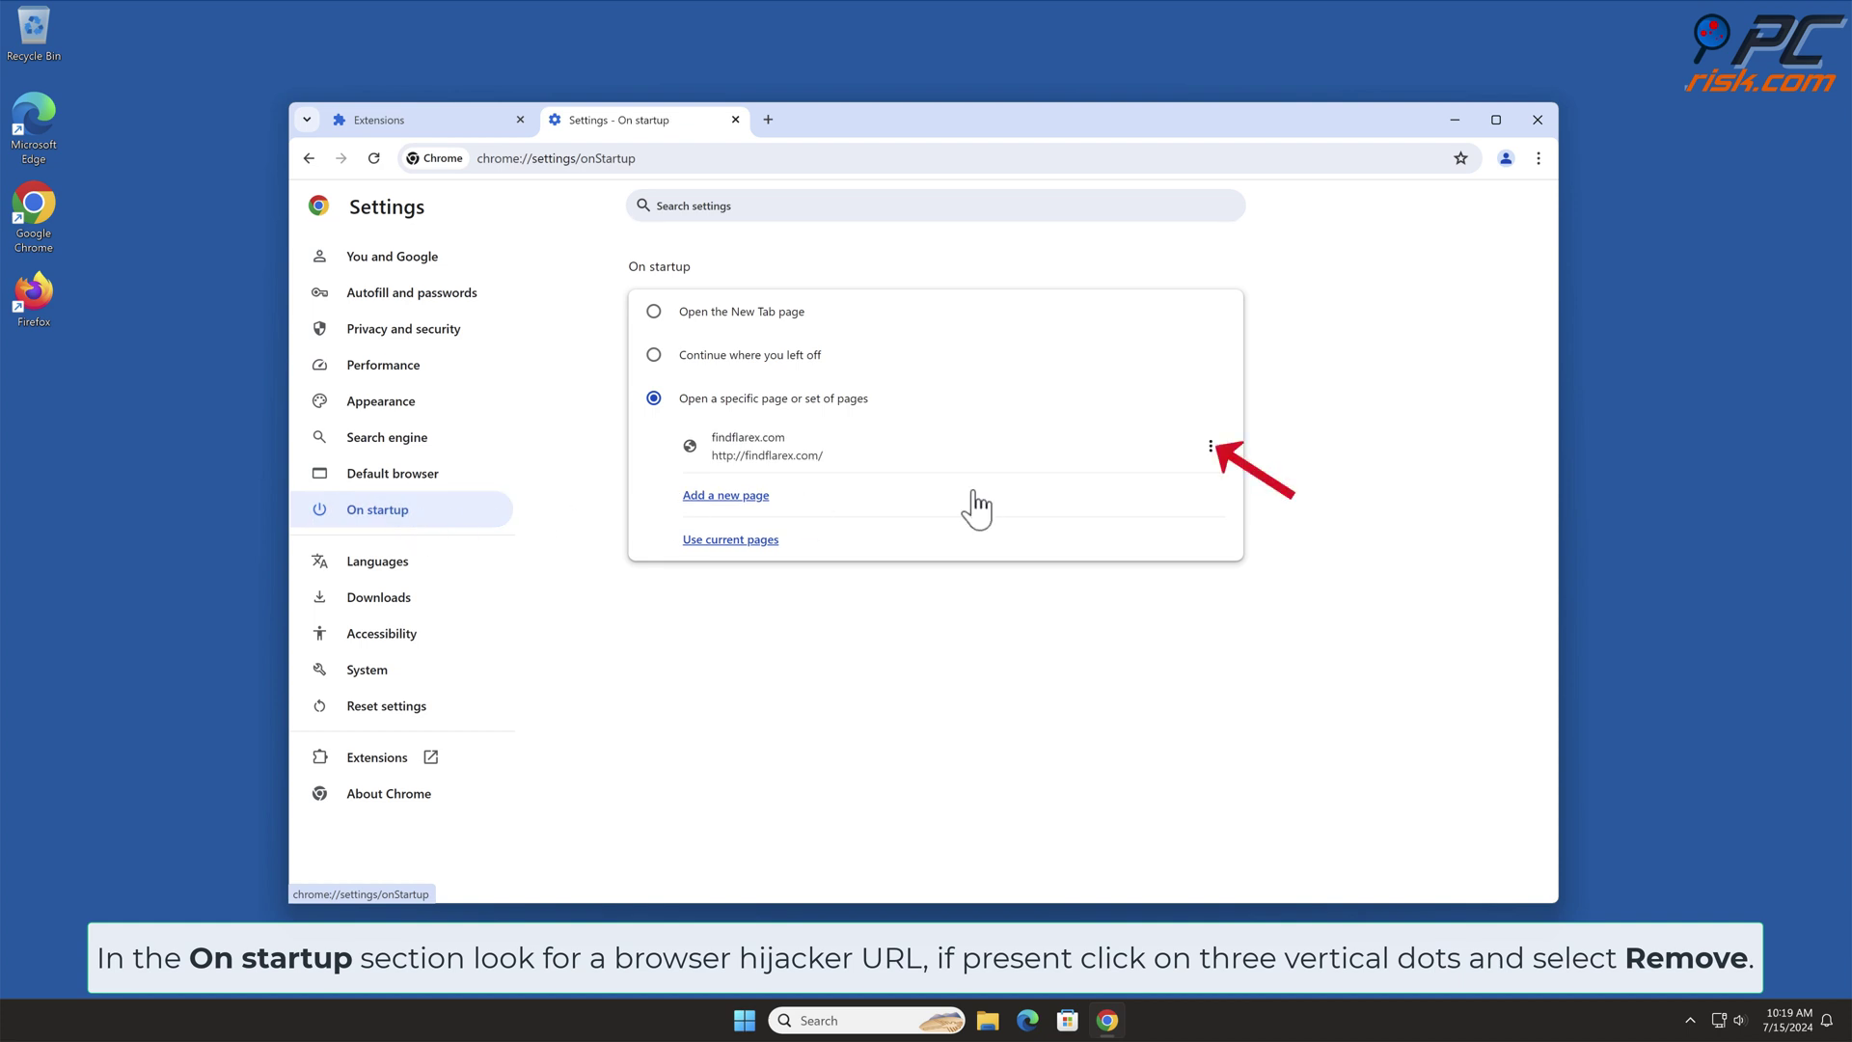
left_click(1211, 447)
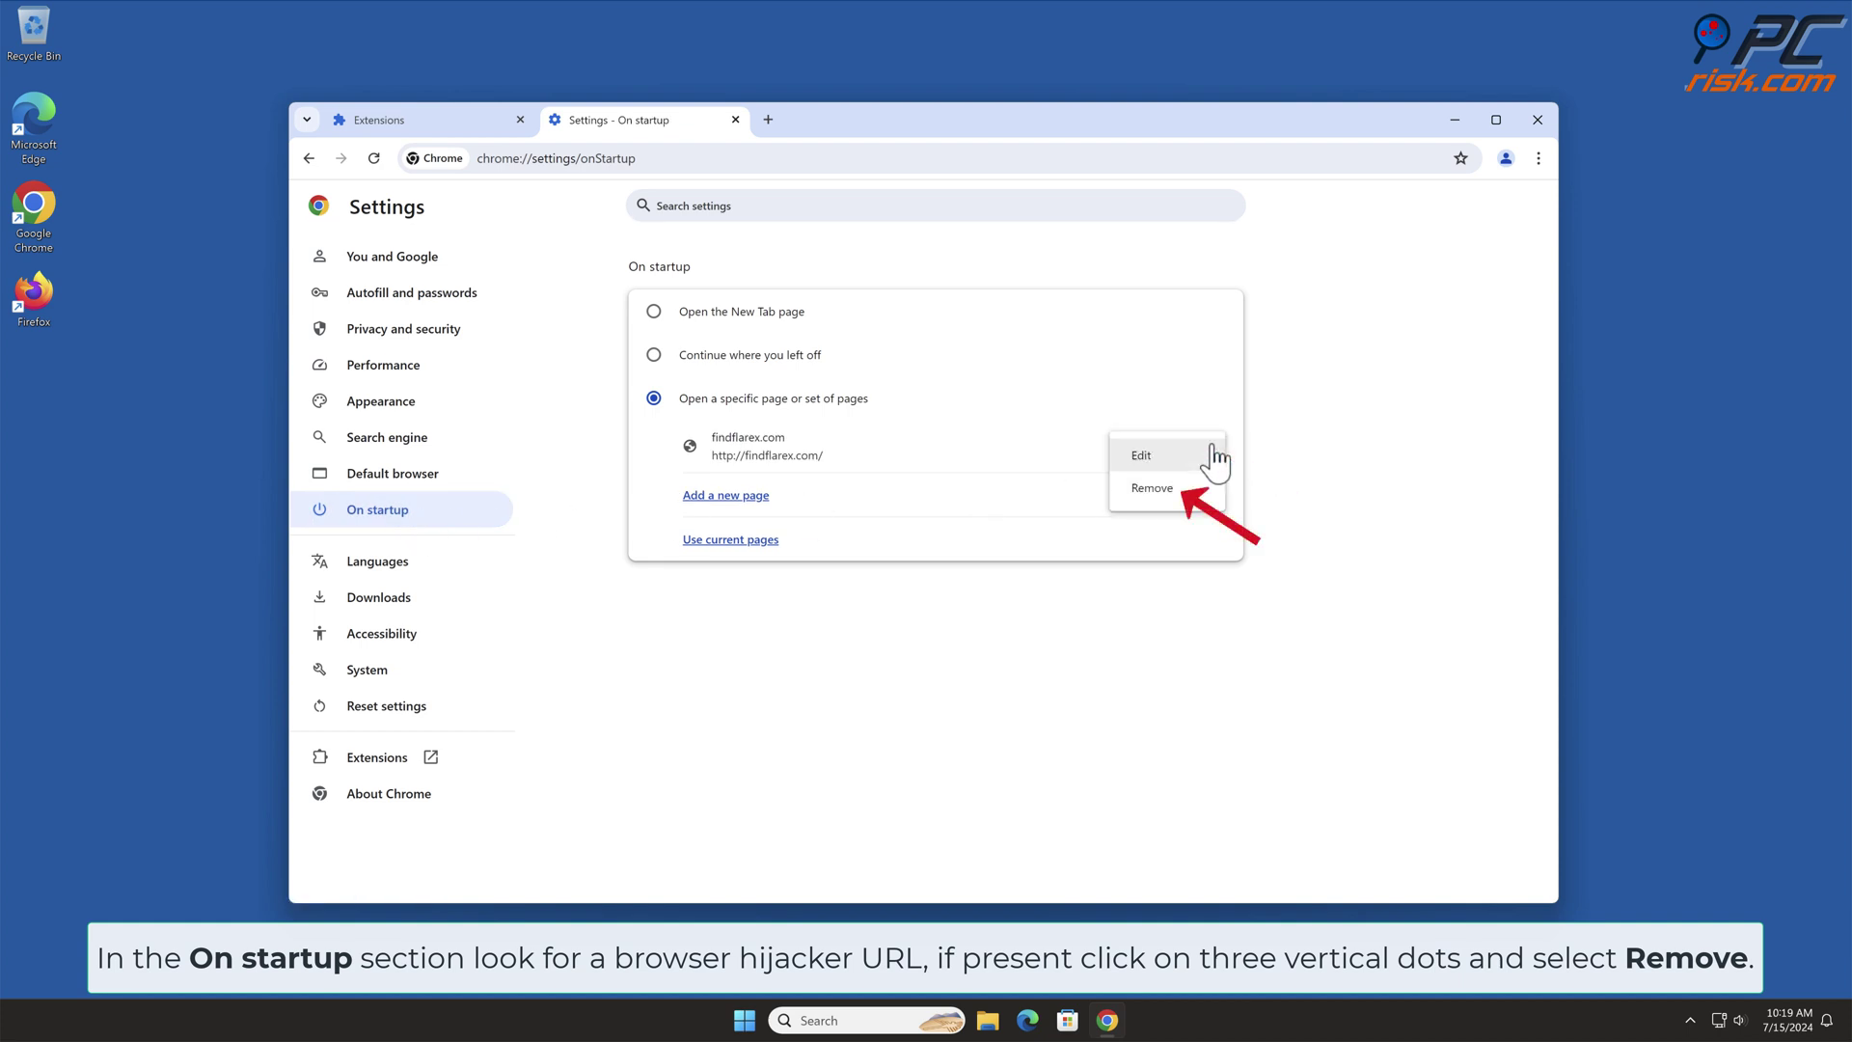
left_click(1163, 489)
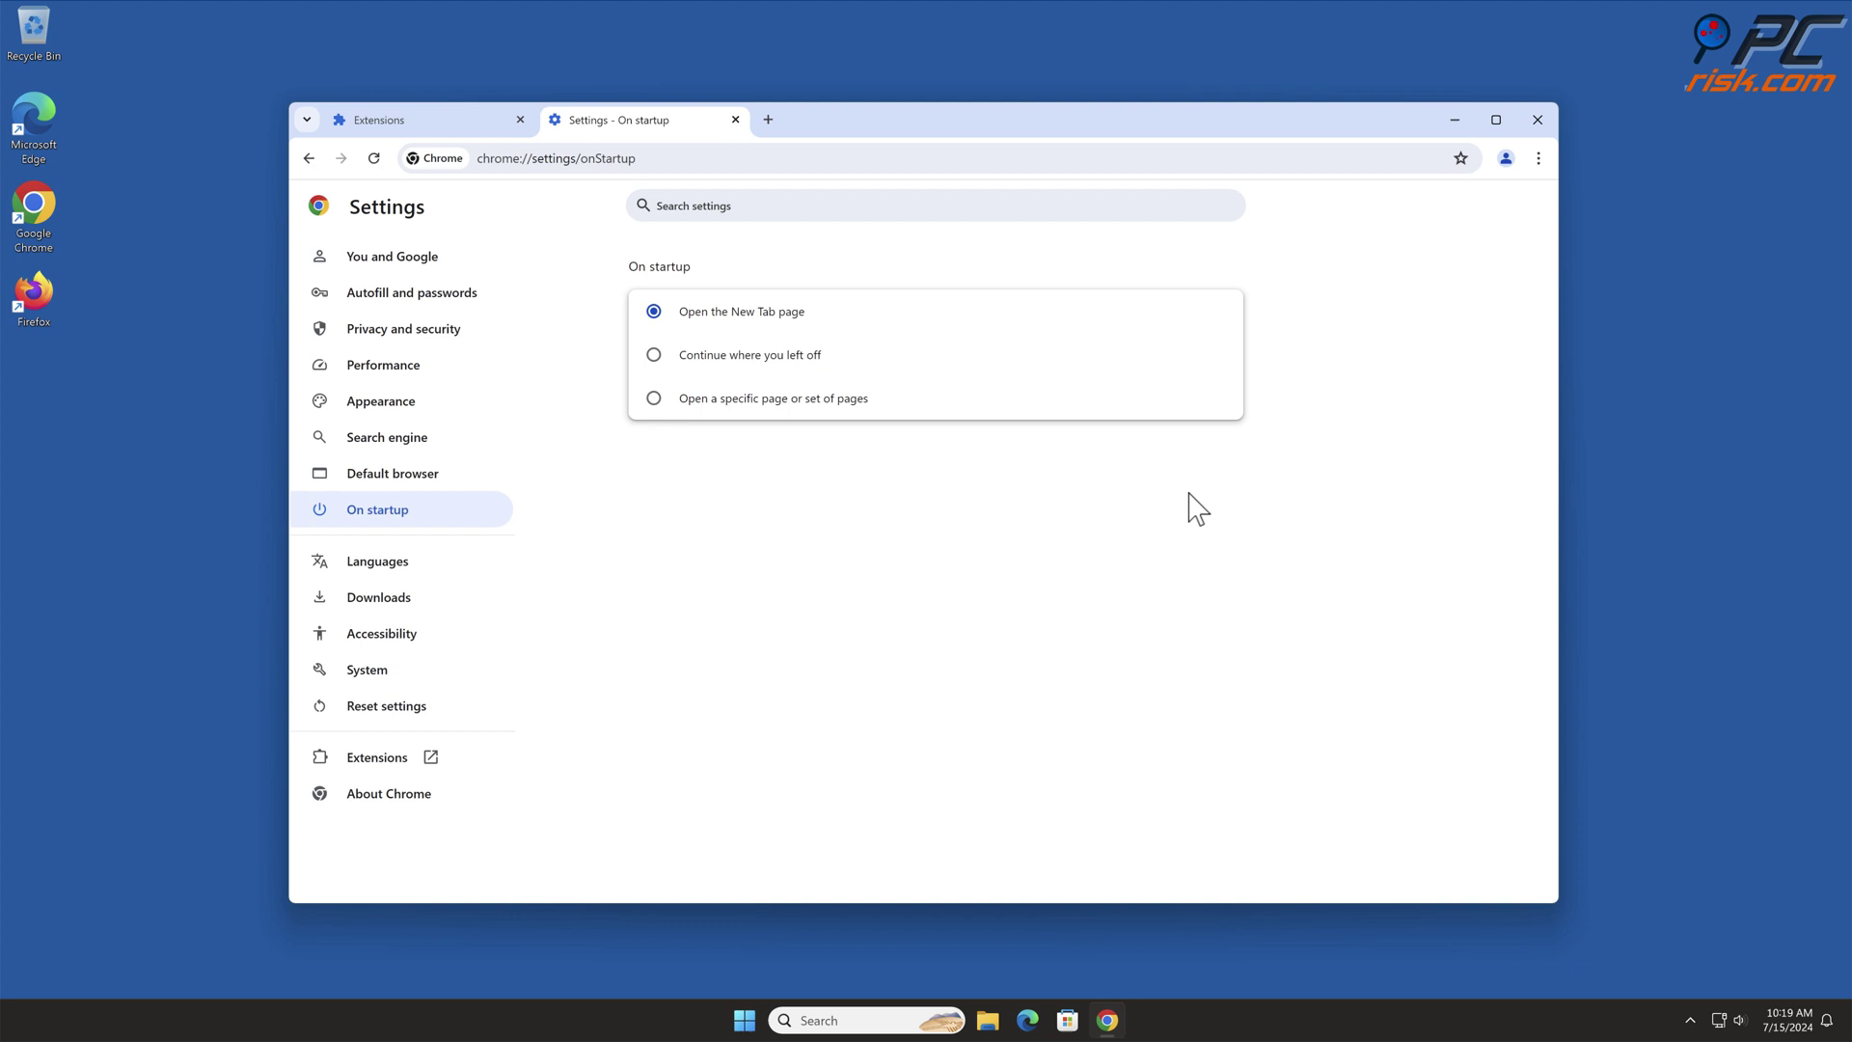
left_click(1539, 117)
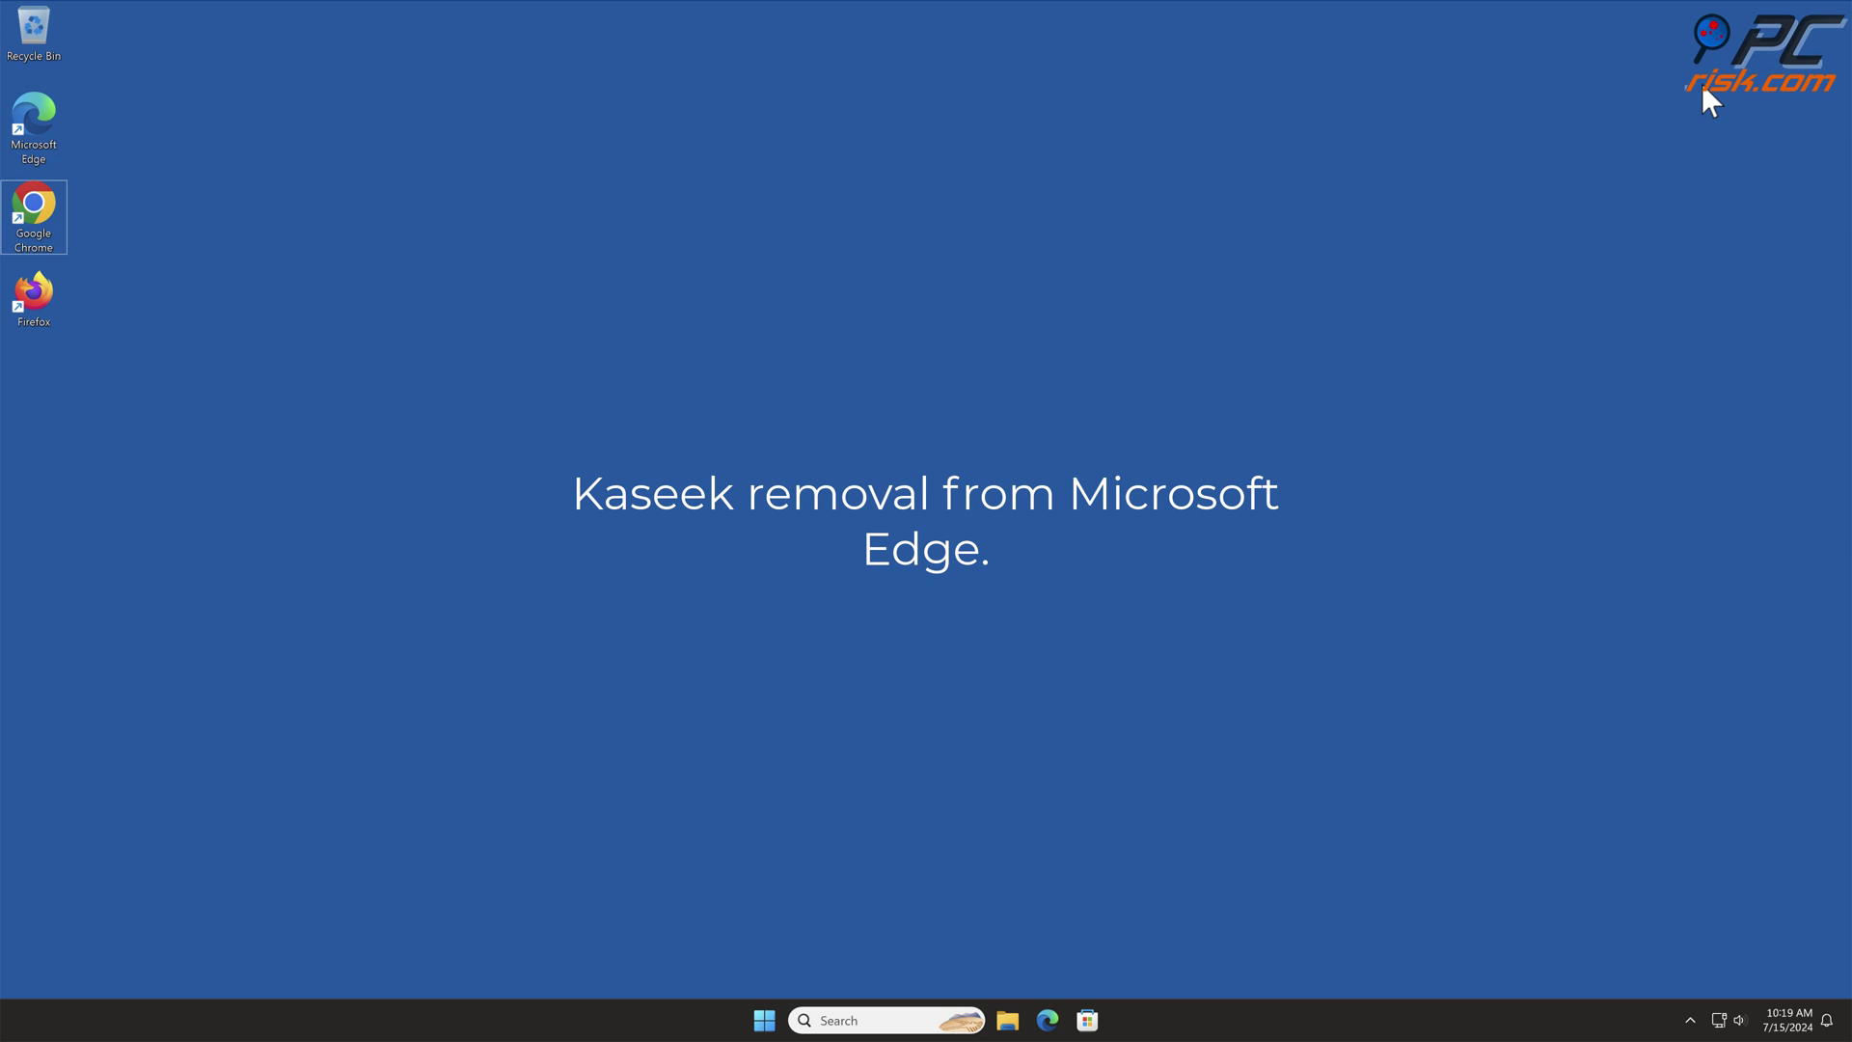
Launch Edge and remove the Kaseek extension from its Manage extensions page
double_click(41, 120)
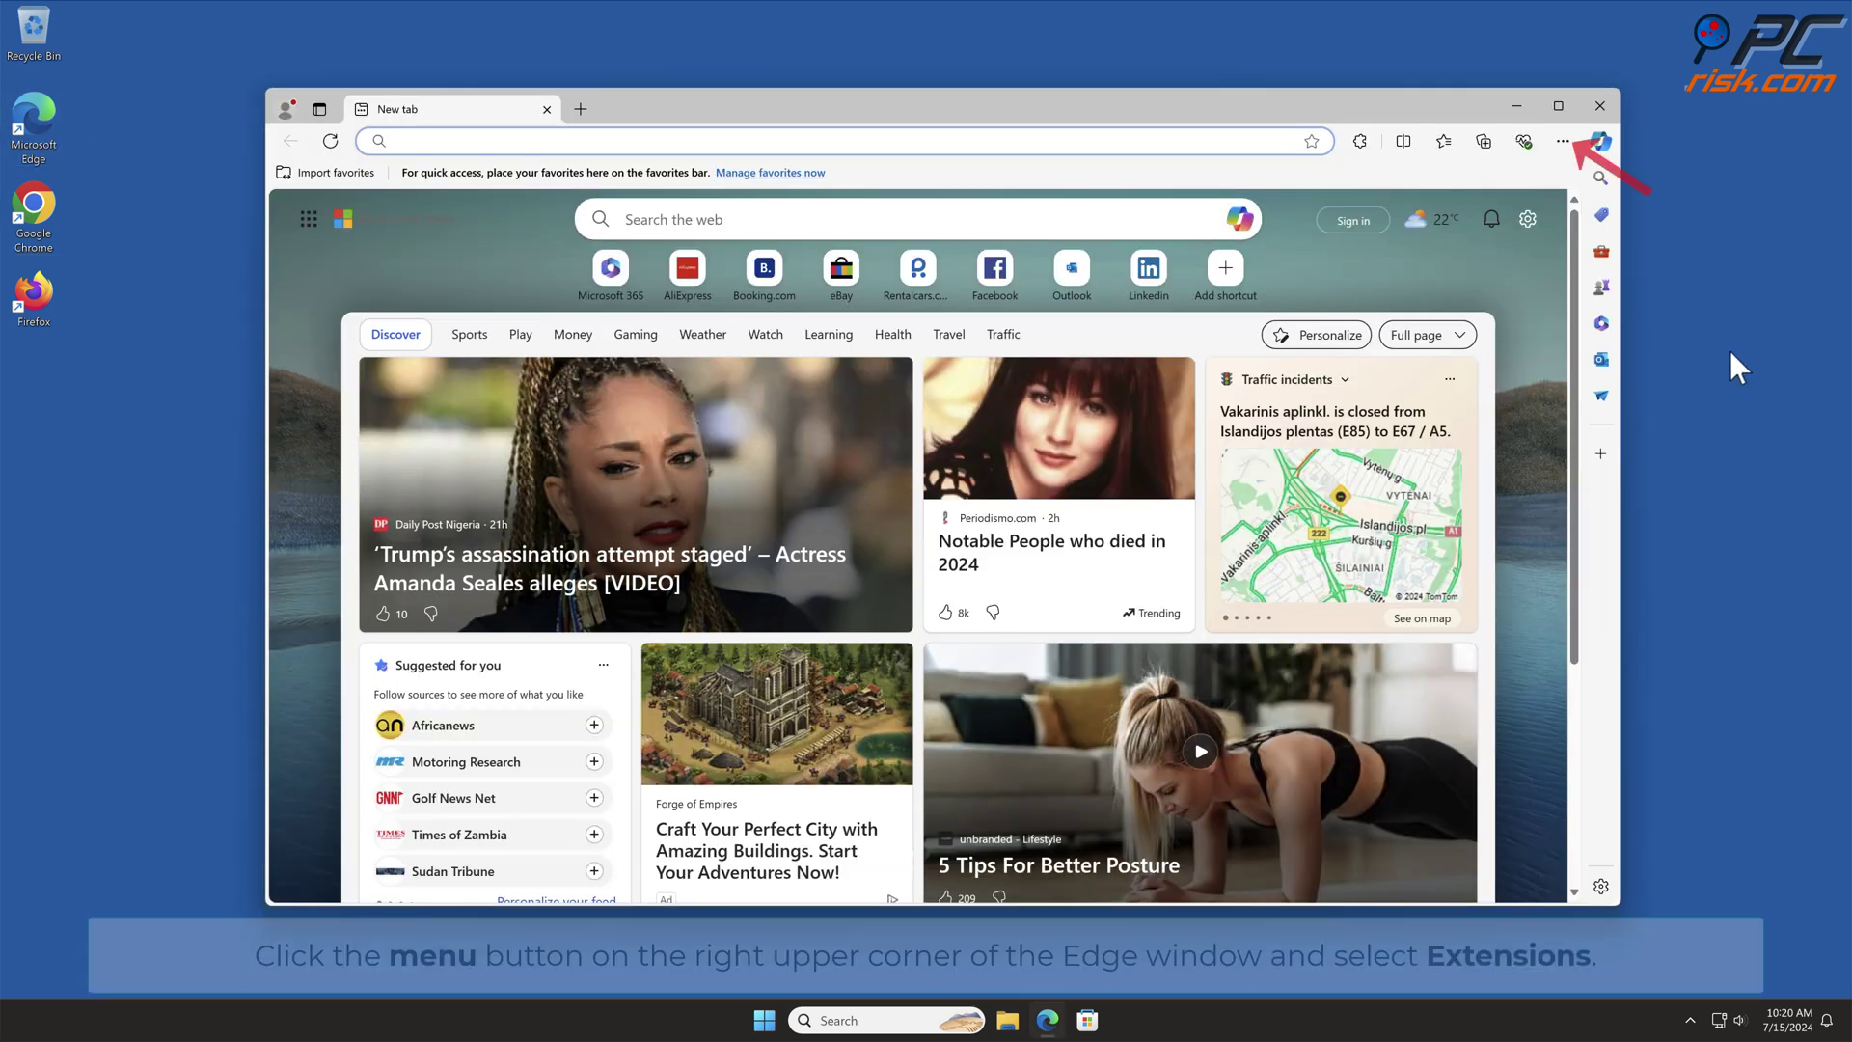
left_click(1564, 144)
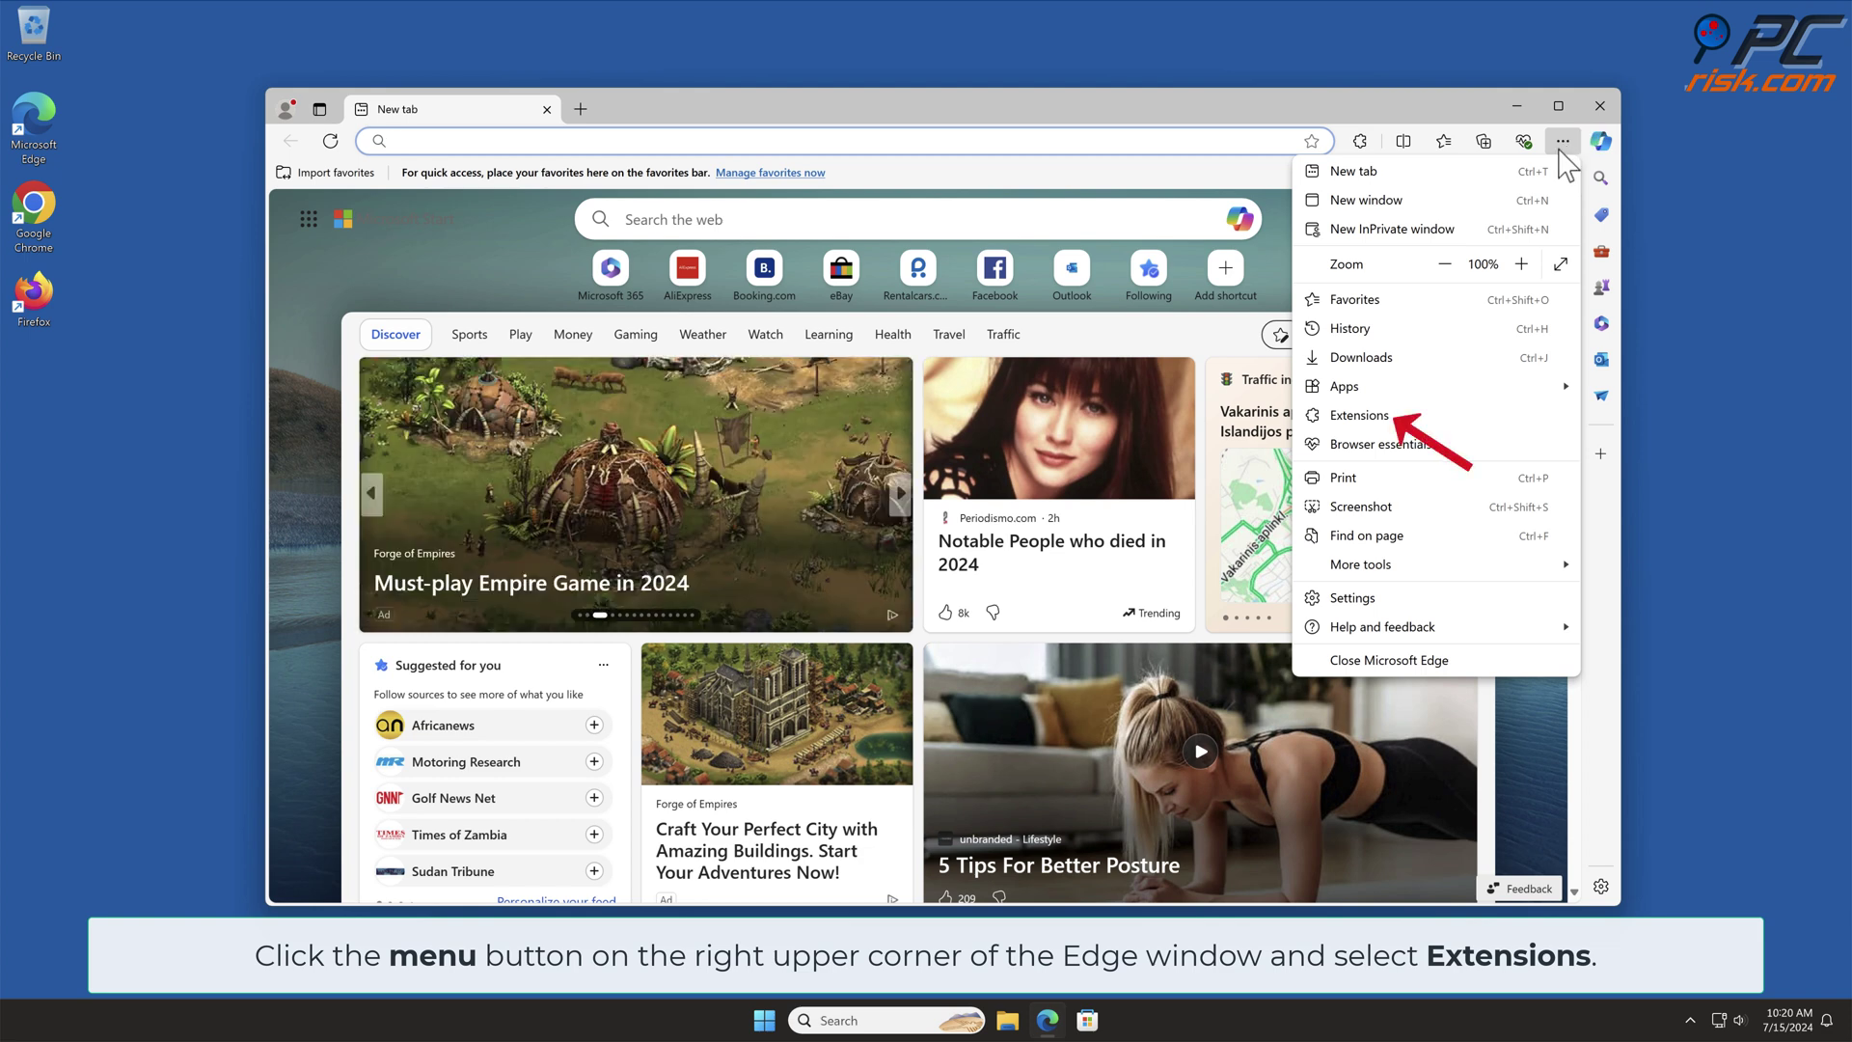
left_click(1411, 417)
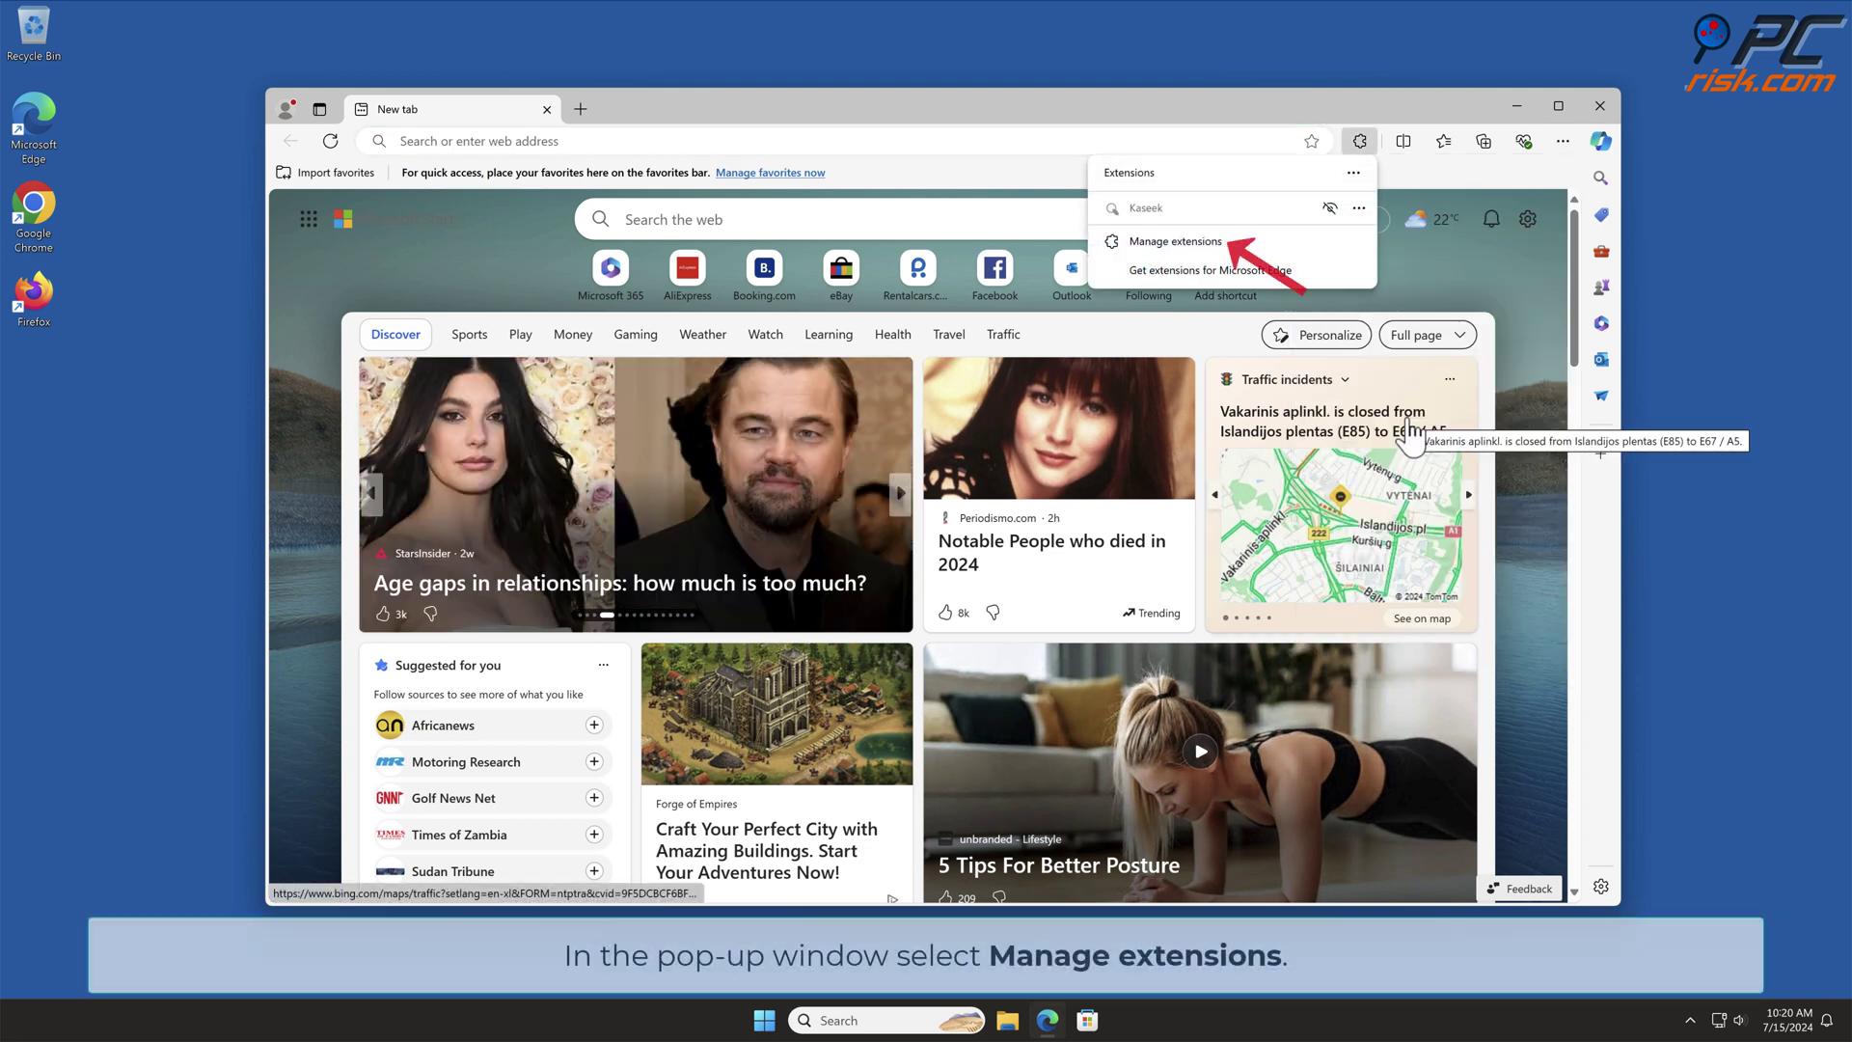
left_click(1217, 243)
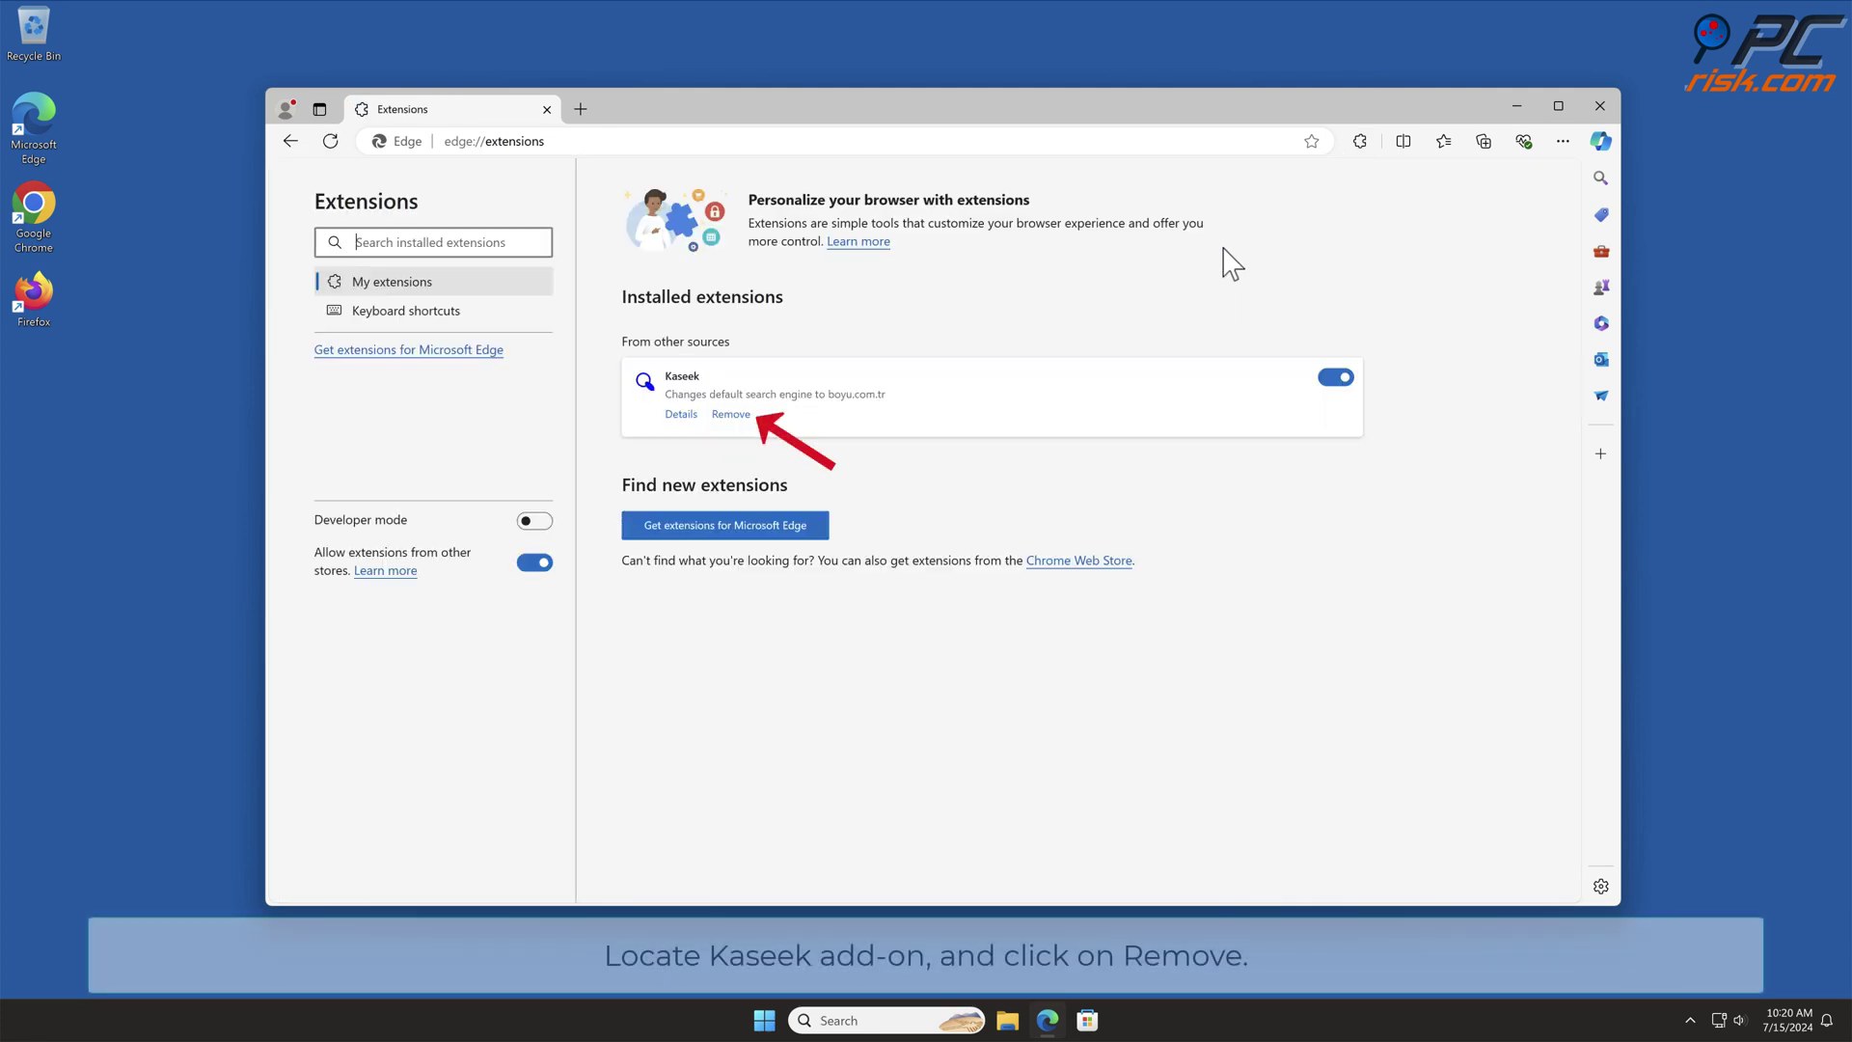
left_click(731, 415)
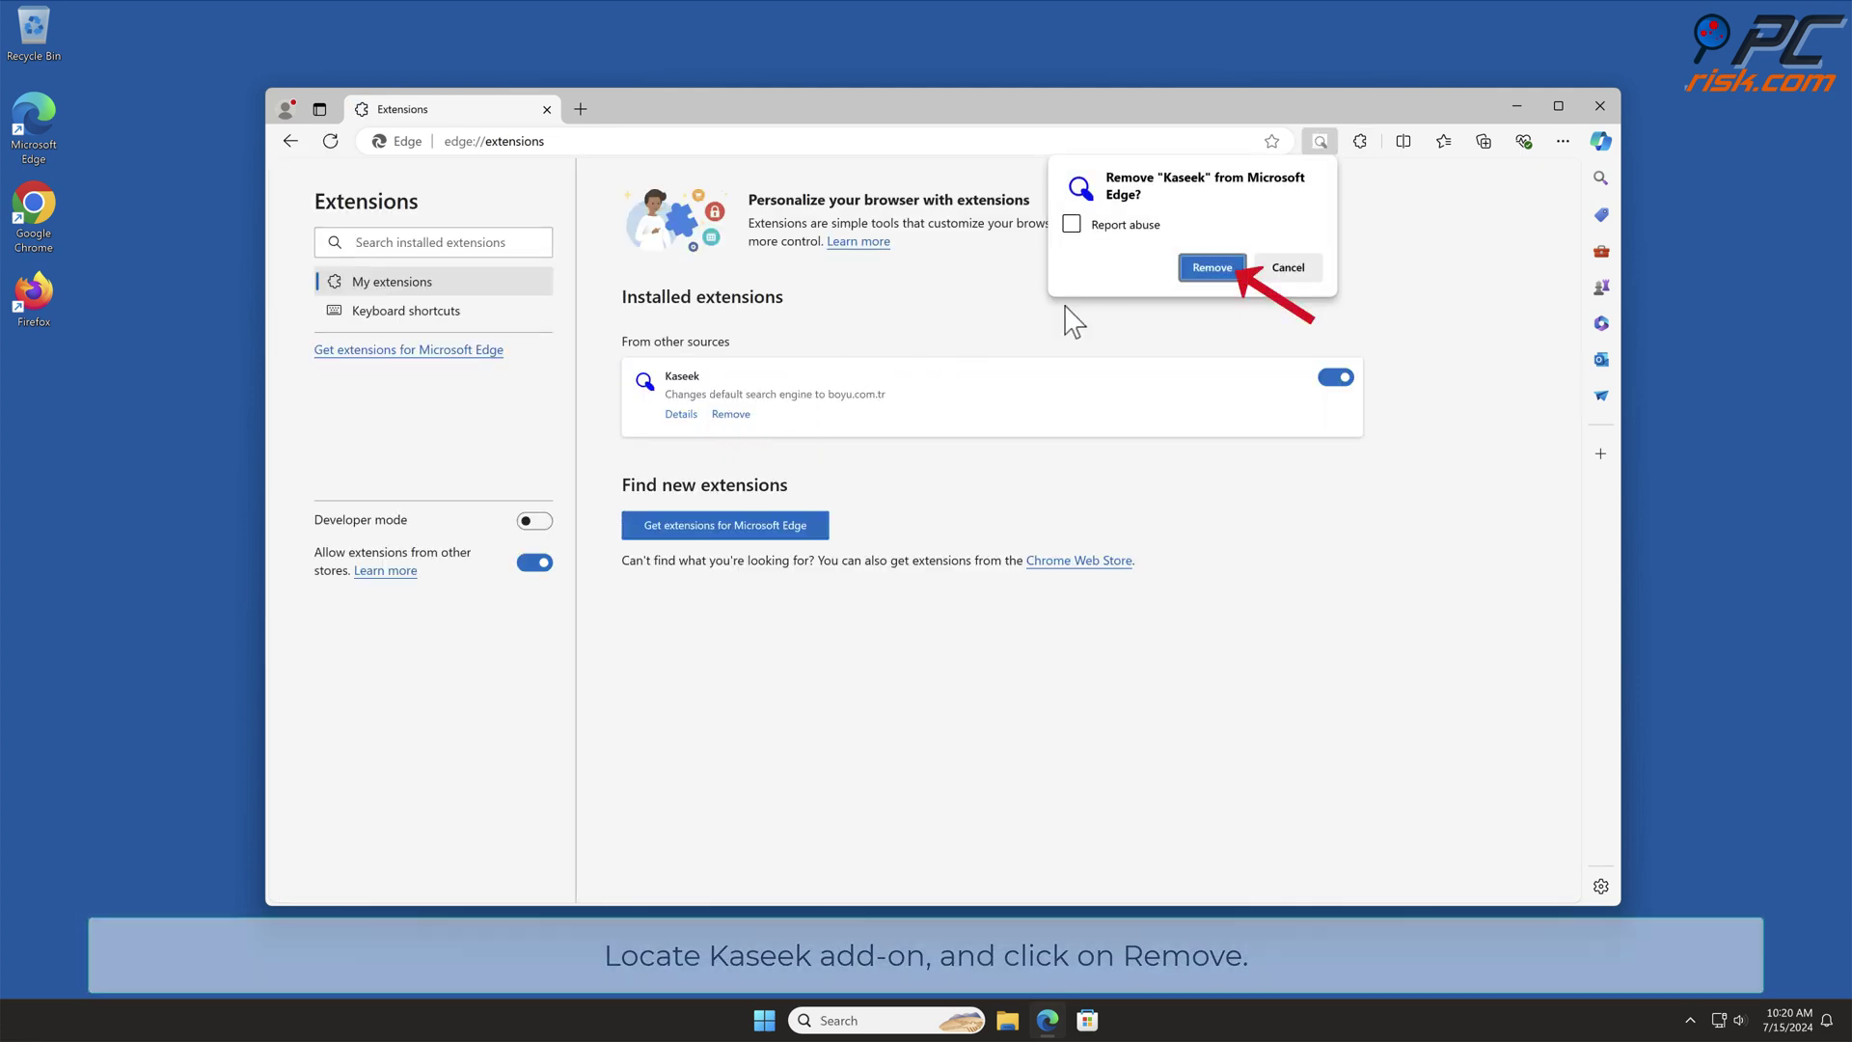
left_click(1212, 270)
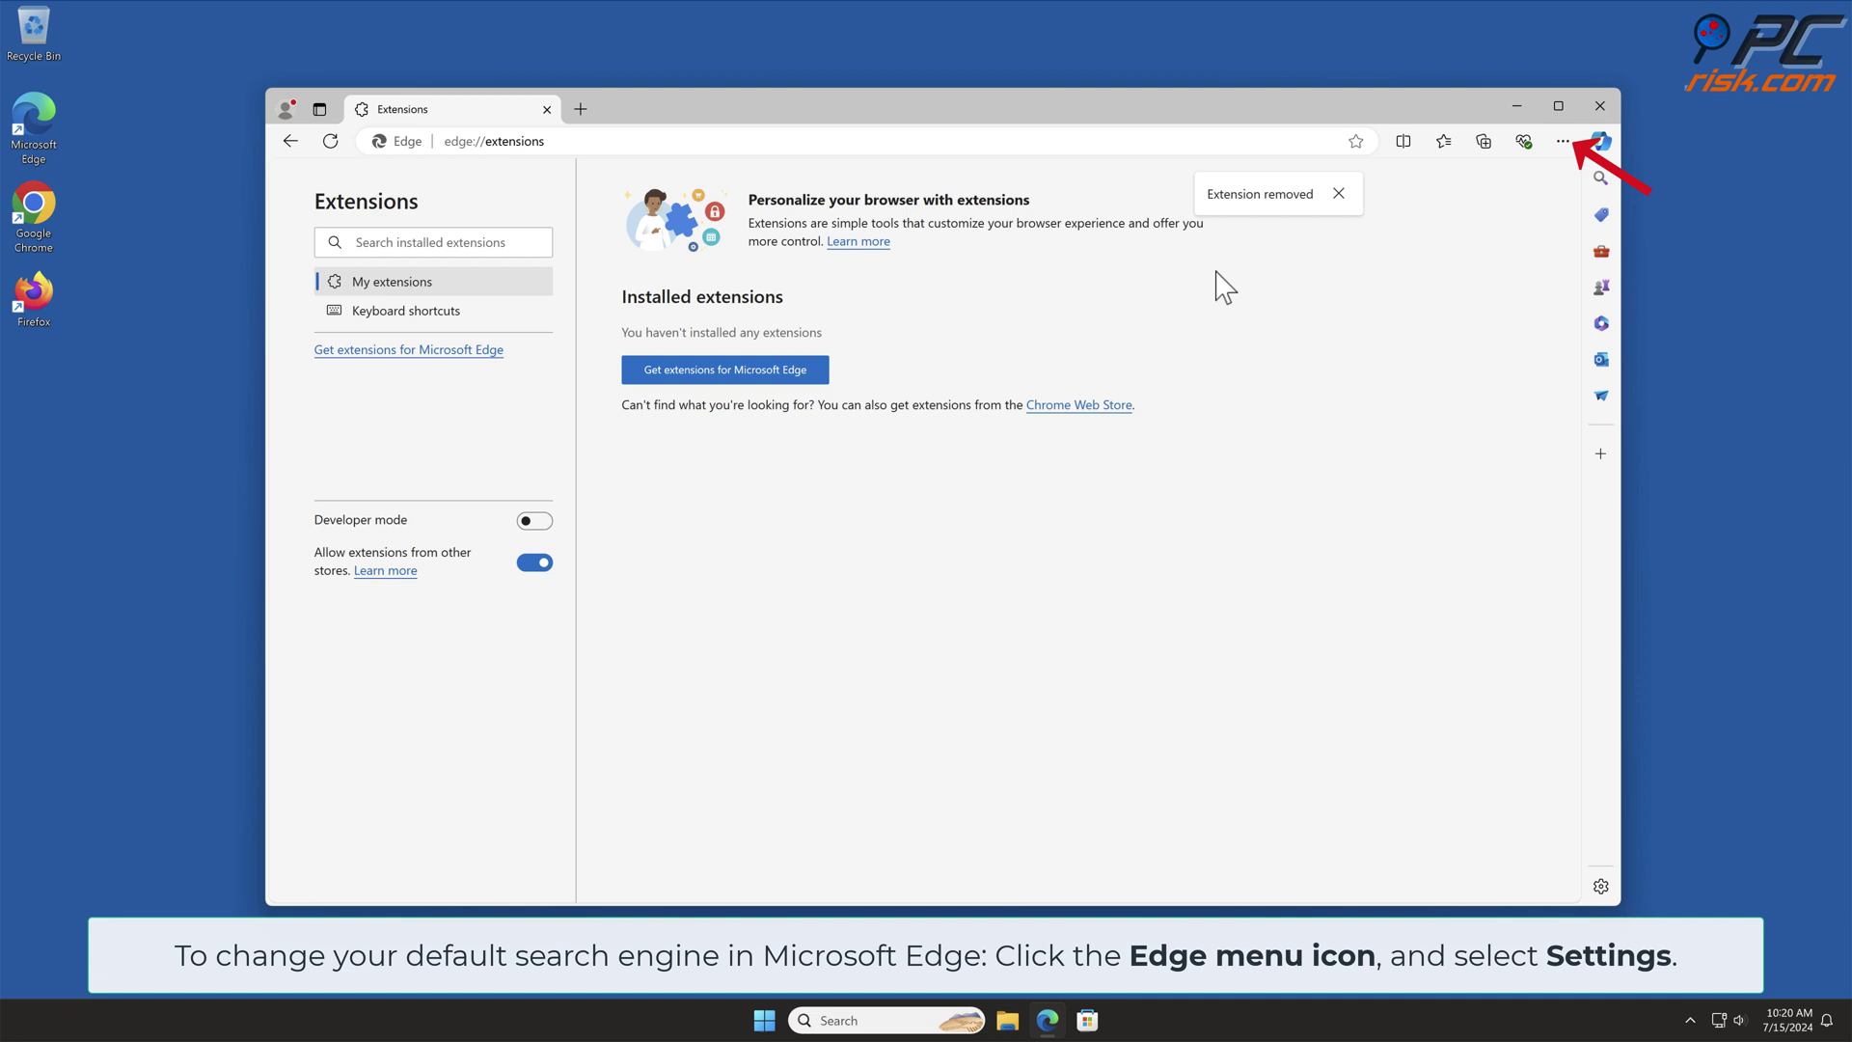
Navigate Edge Settings to Privacy, search, and services > Address bar and search > Manage search engines
left_click(1563, 142)
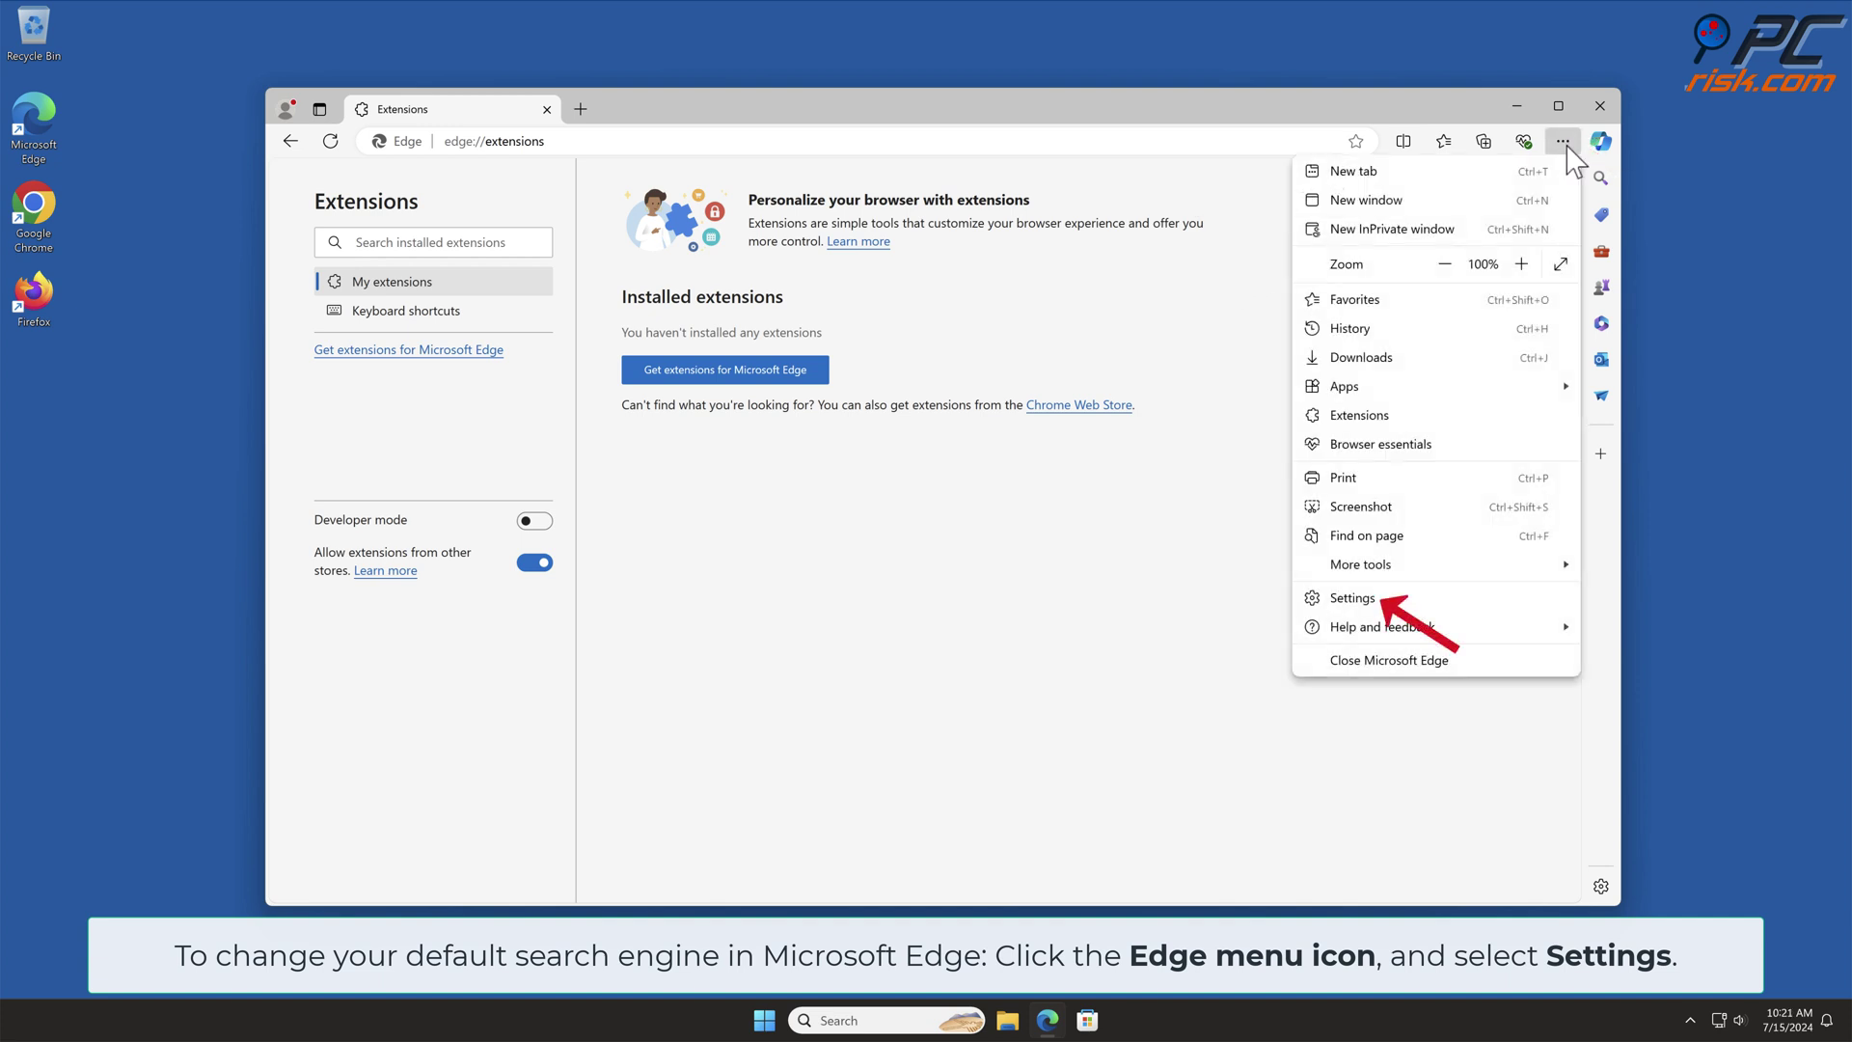
left_click(1377, 598)
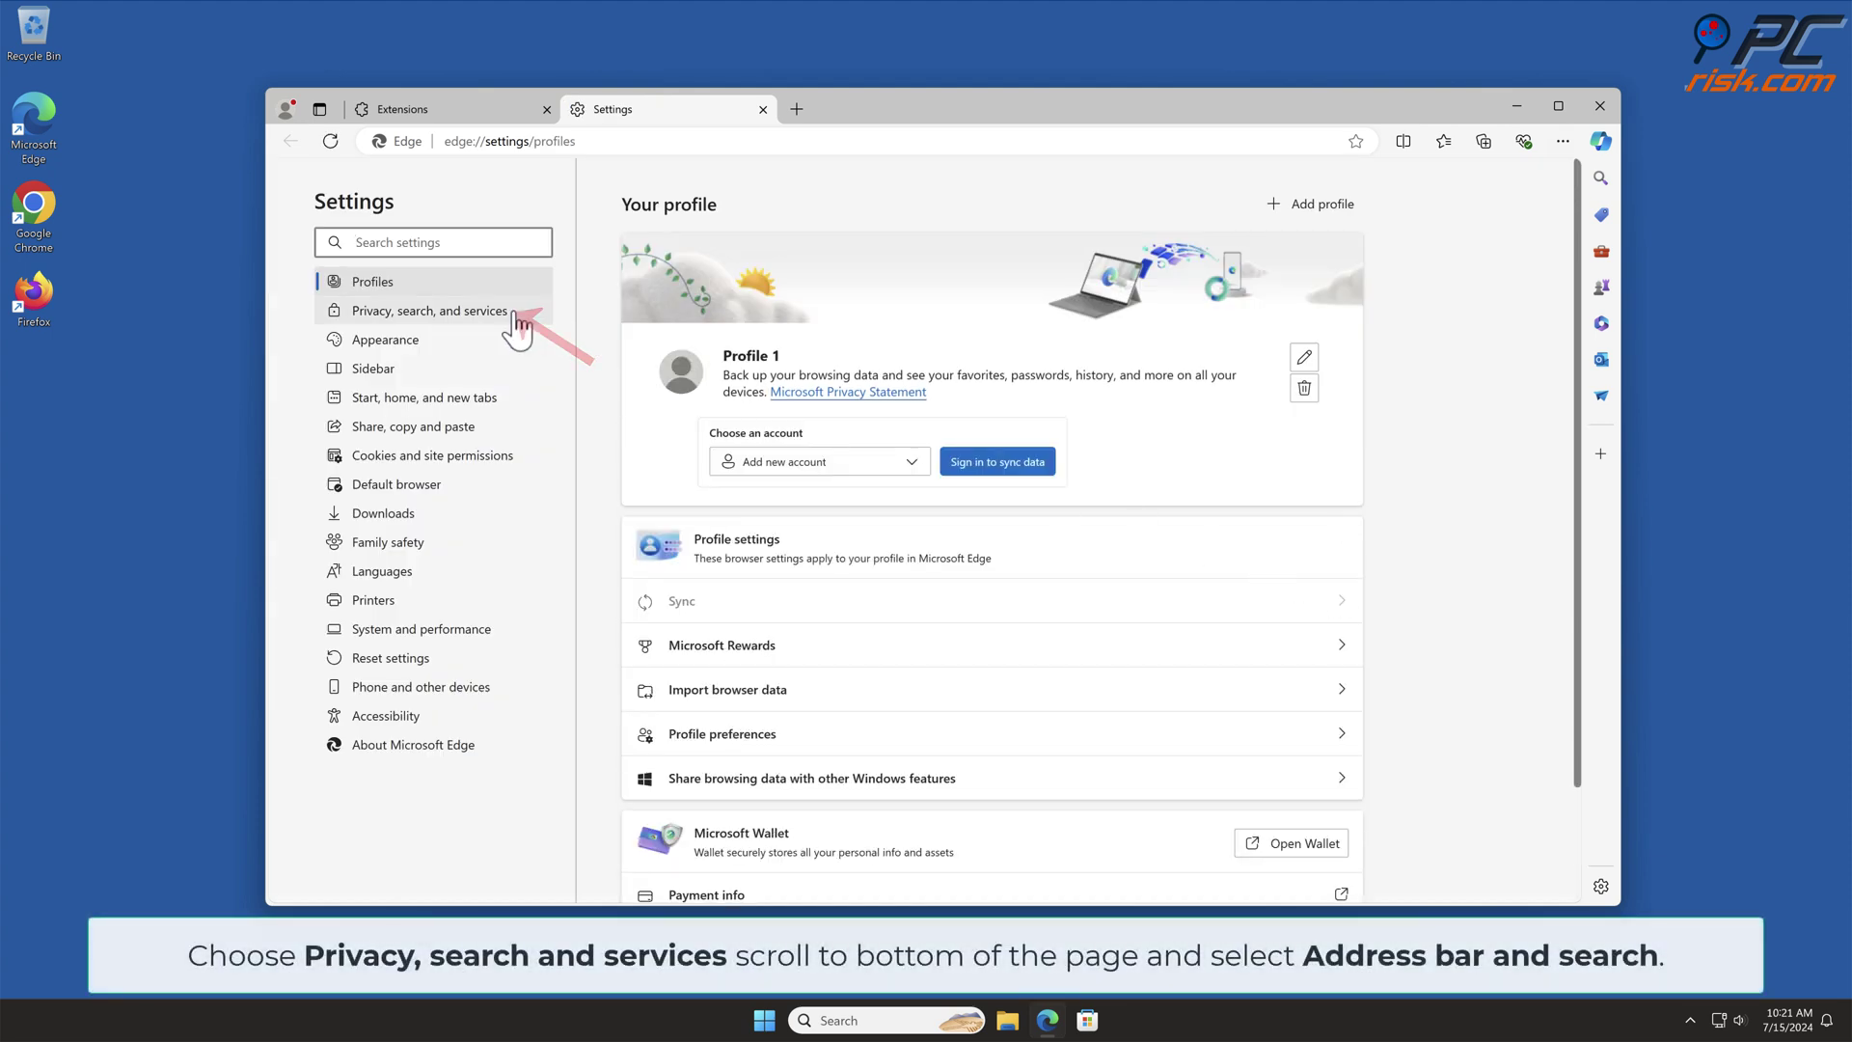
left_click(518, 313)
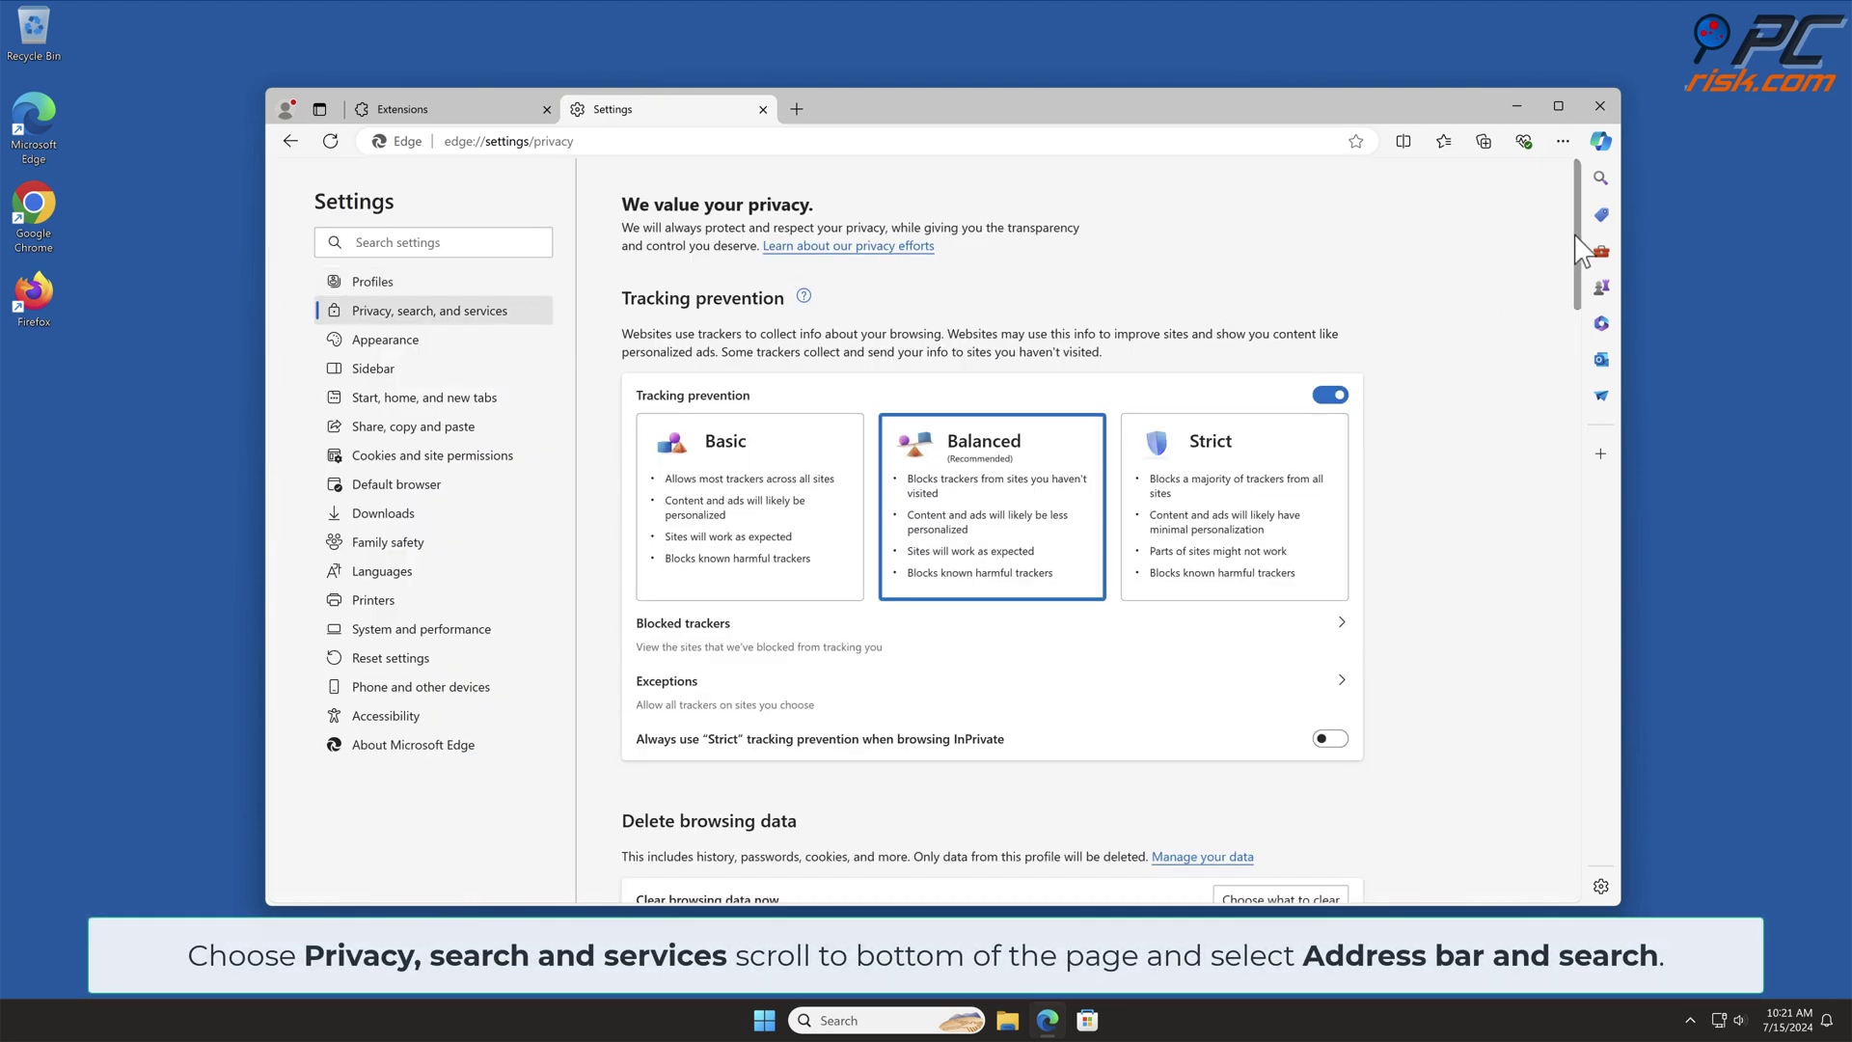
left_click_drag(1577, 290, 1574, 882)
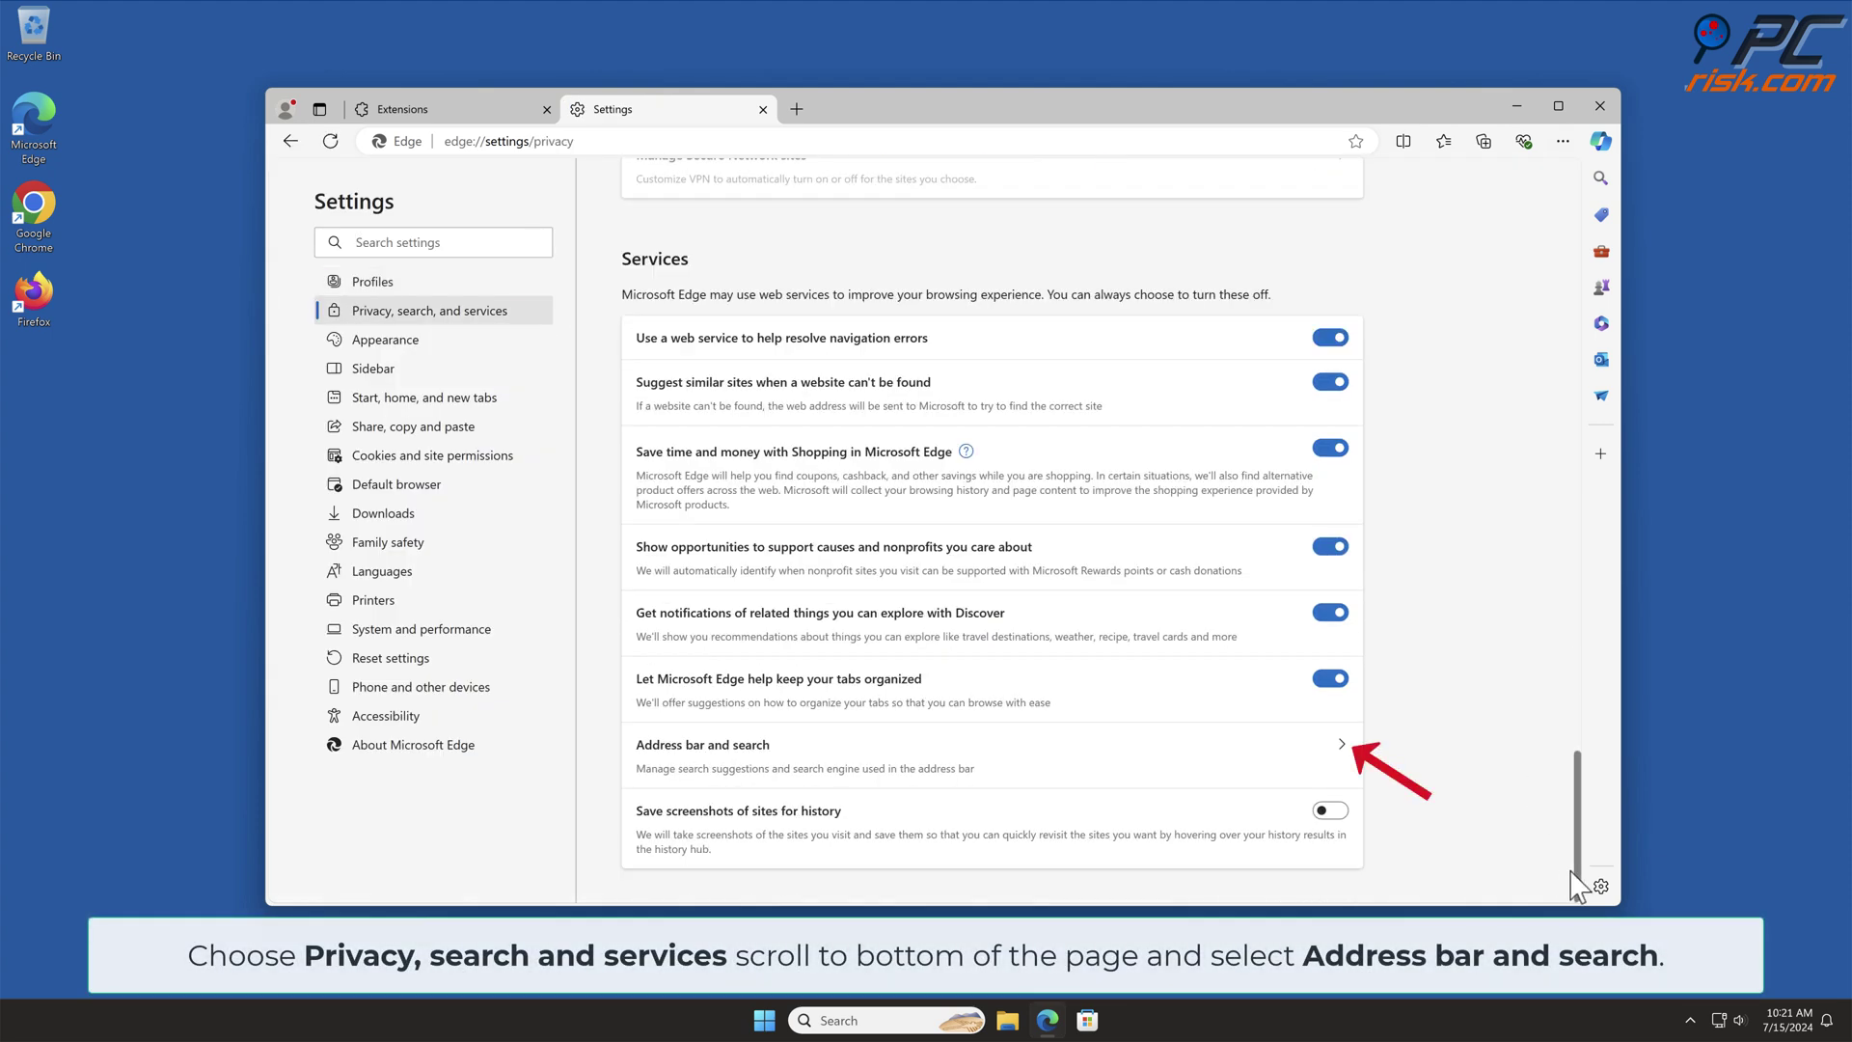
left_click(1346, 743)
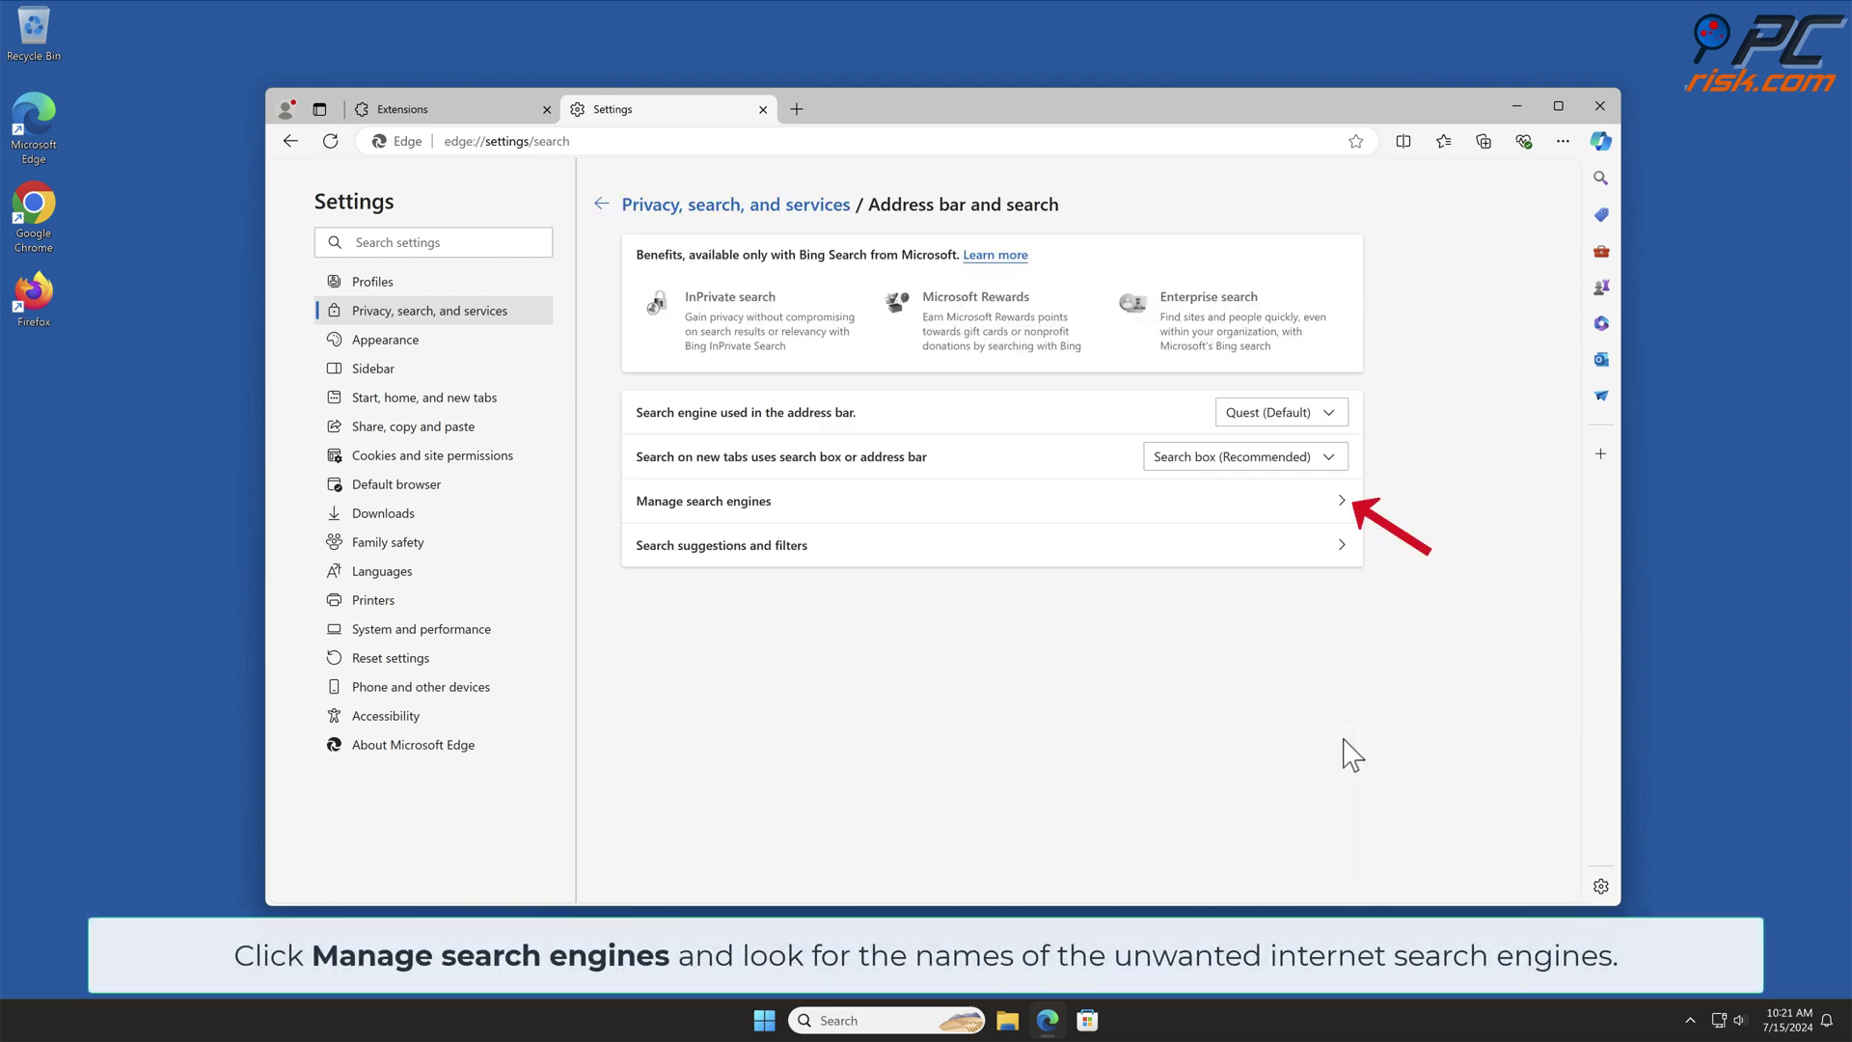
left_click(1339, 509)
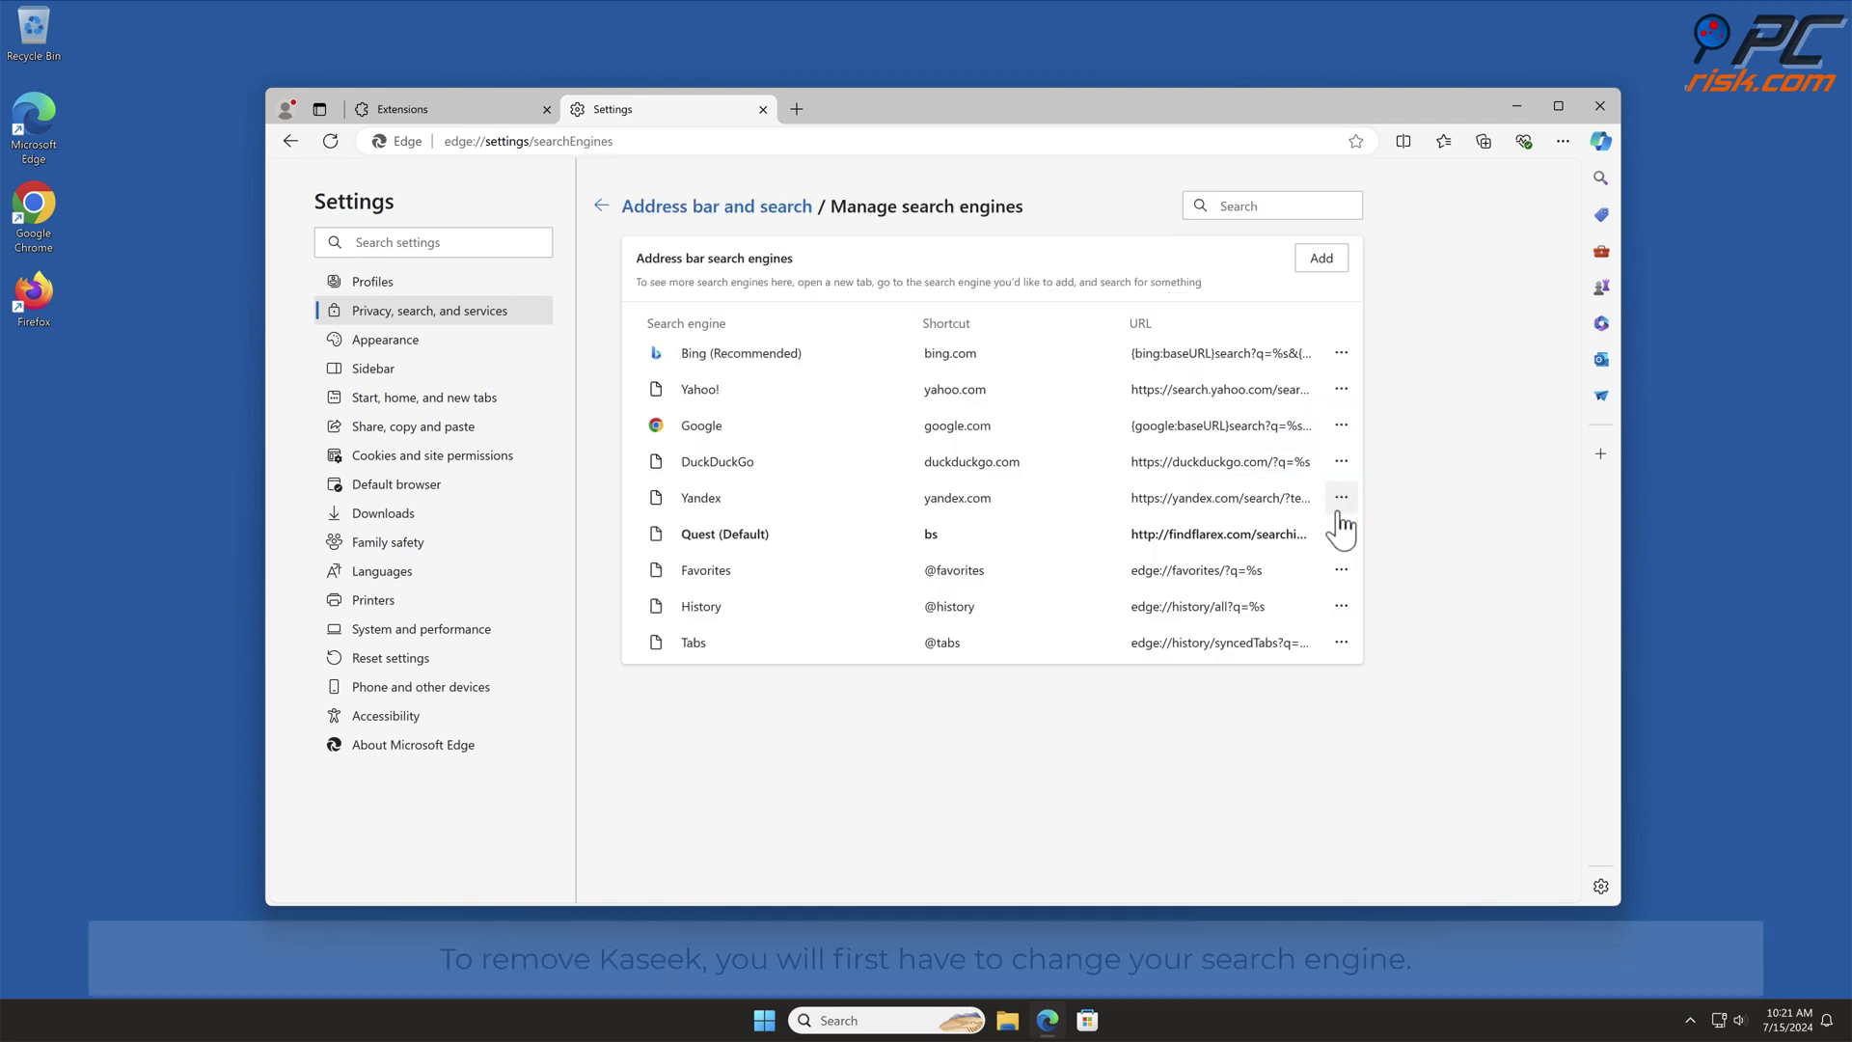
Make Bing the default search engine and bring up Quest's options for removal
left_click(1341, 535)
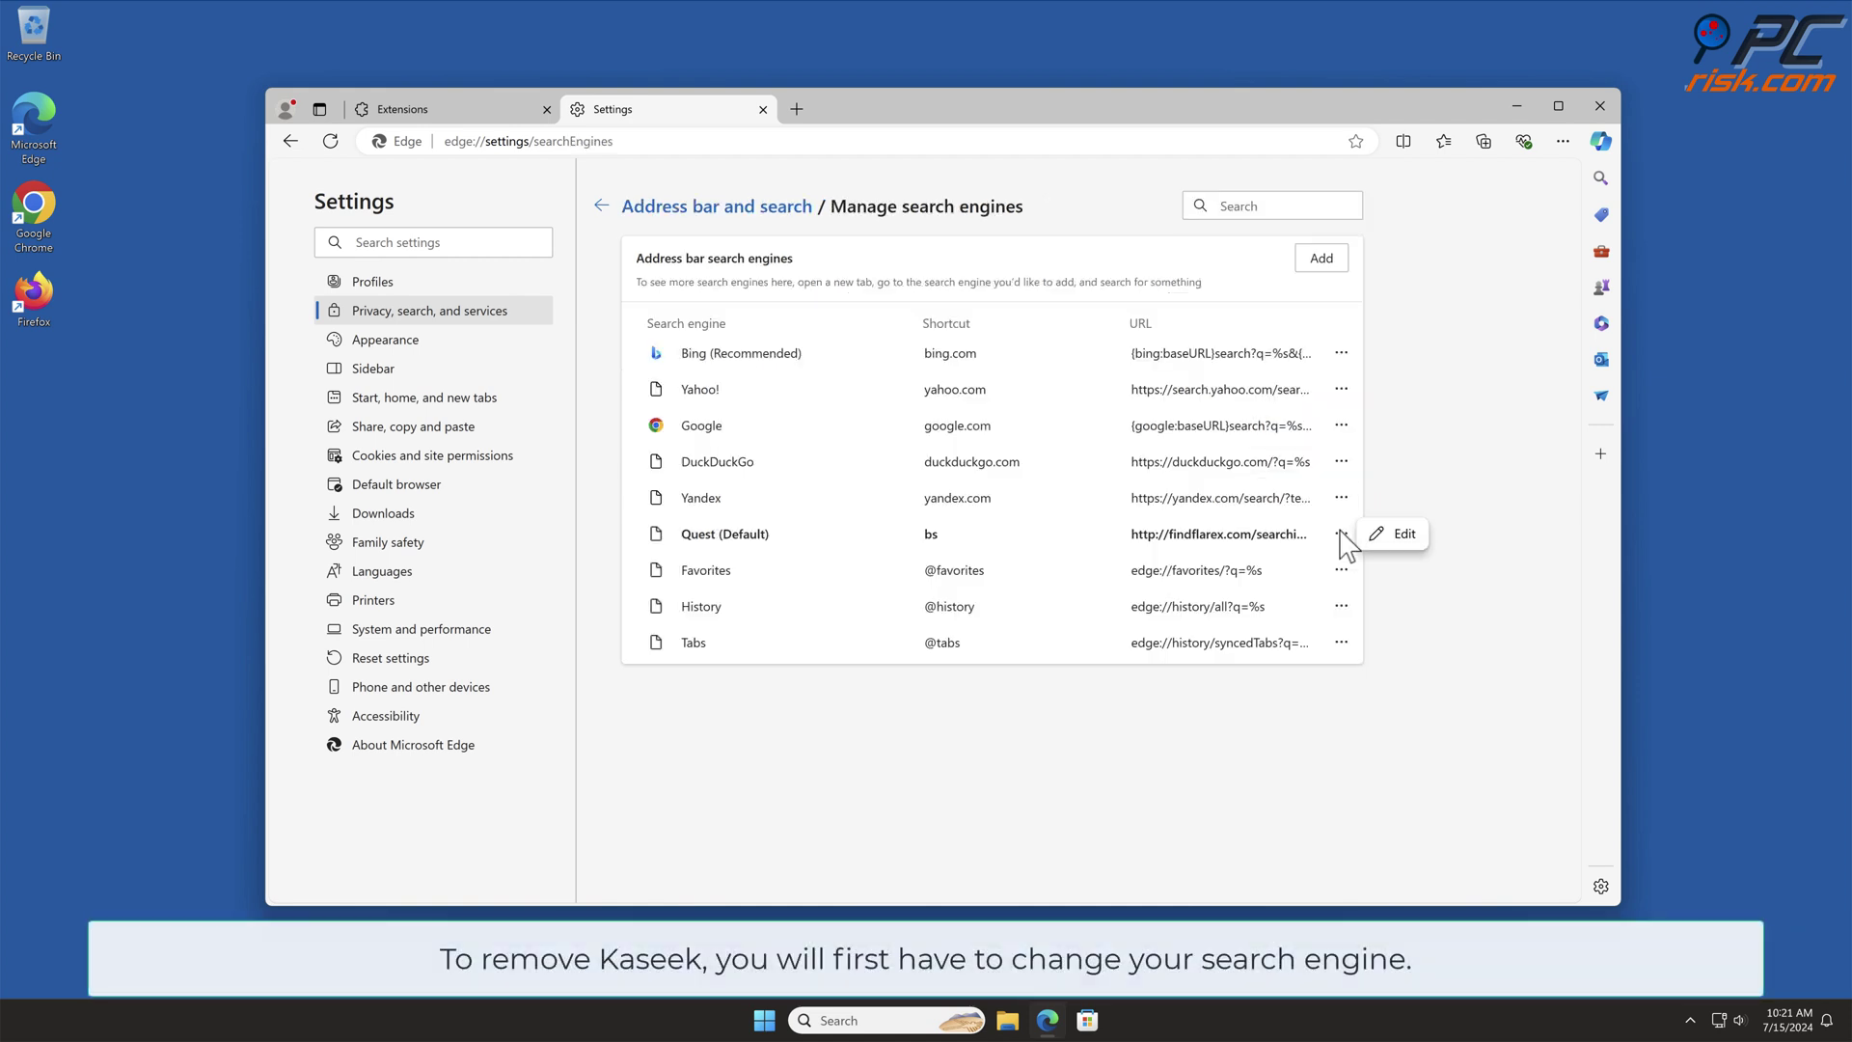
left_click(1512, 559)
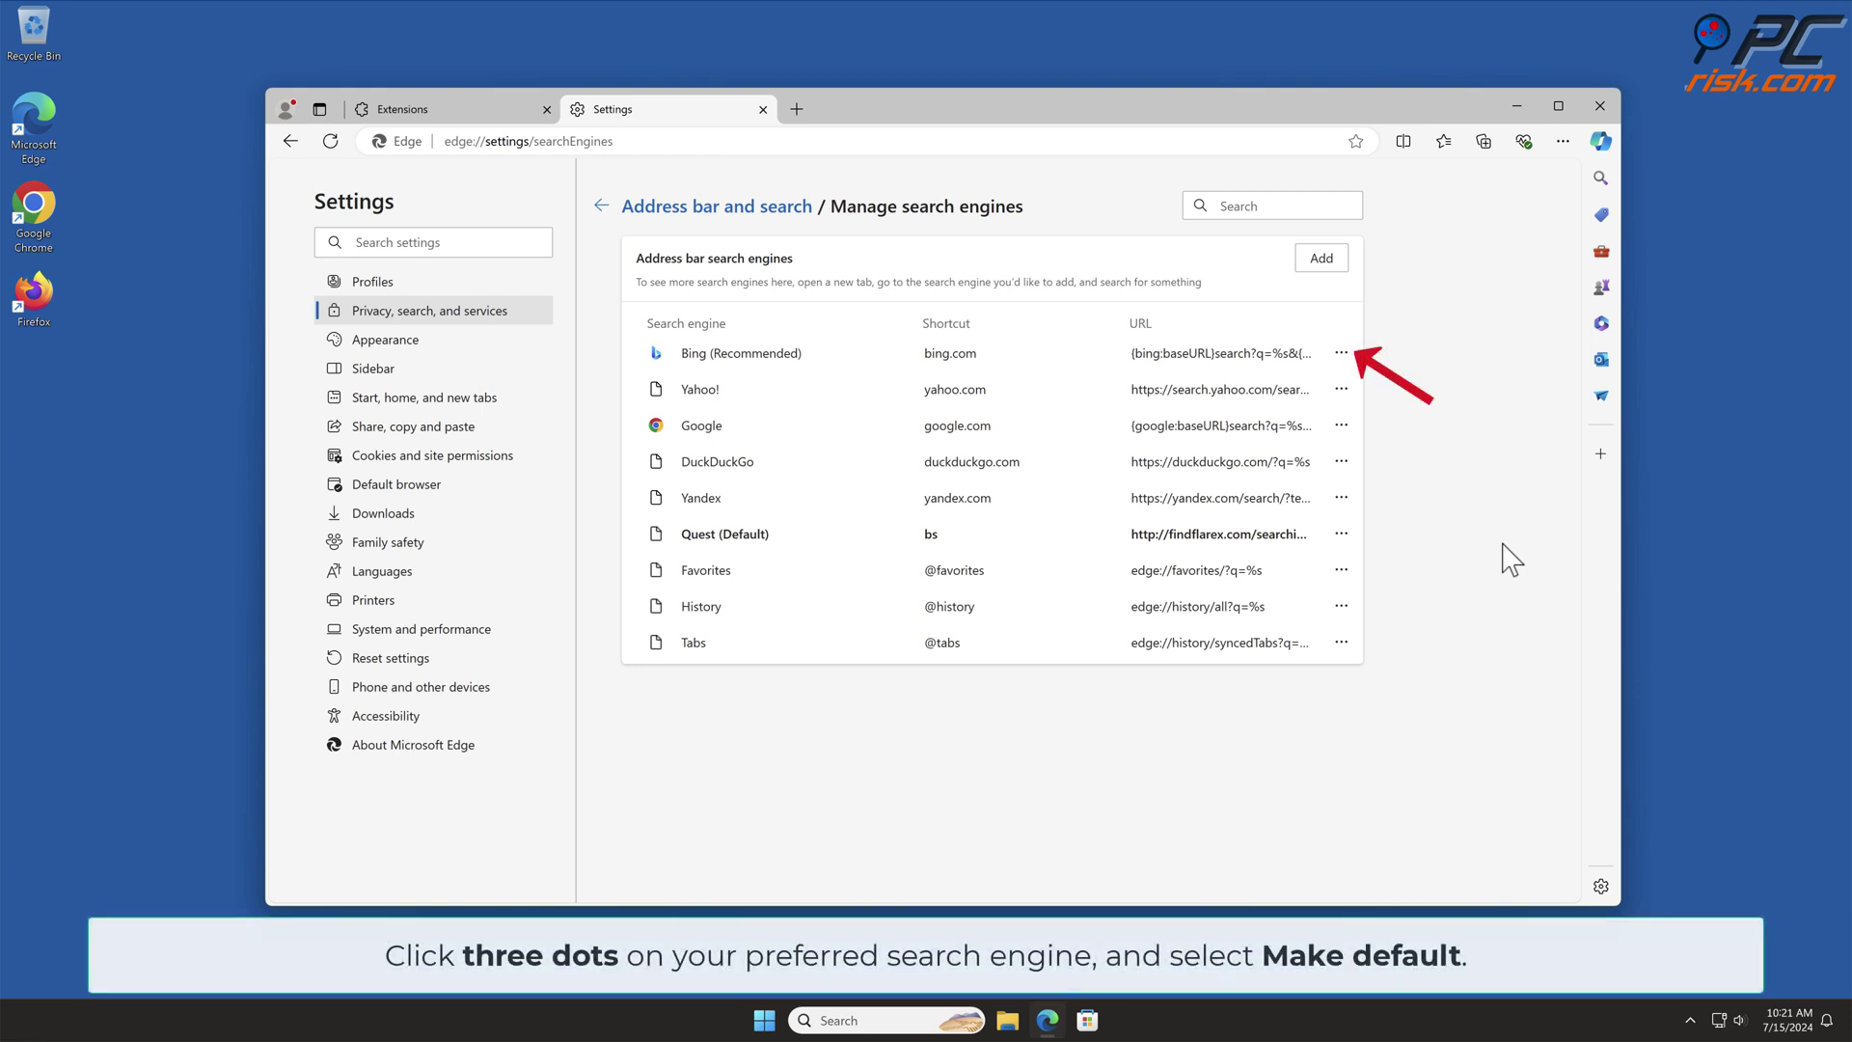
left_click(1340, 353)
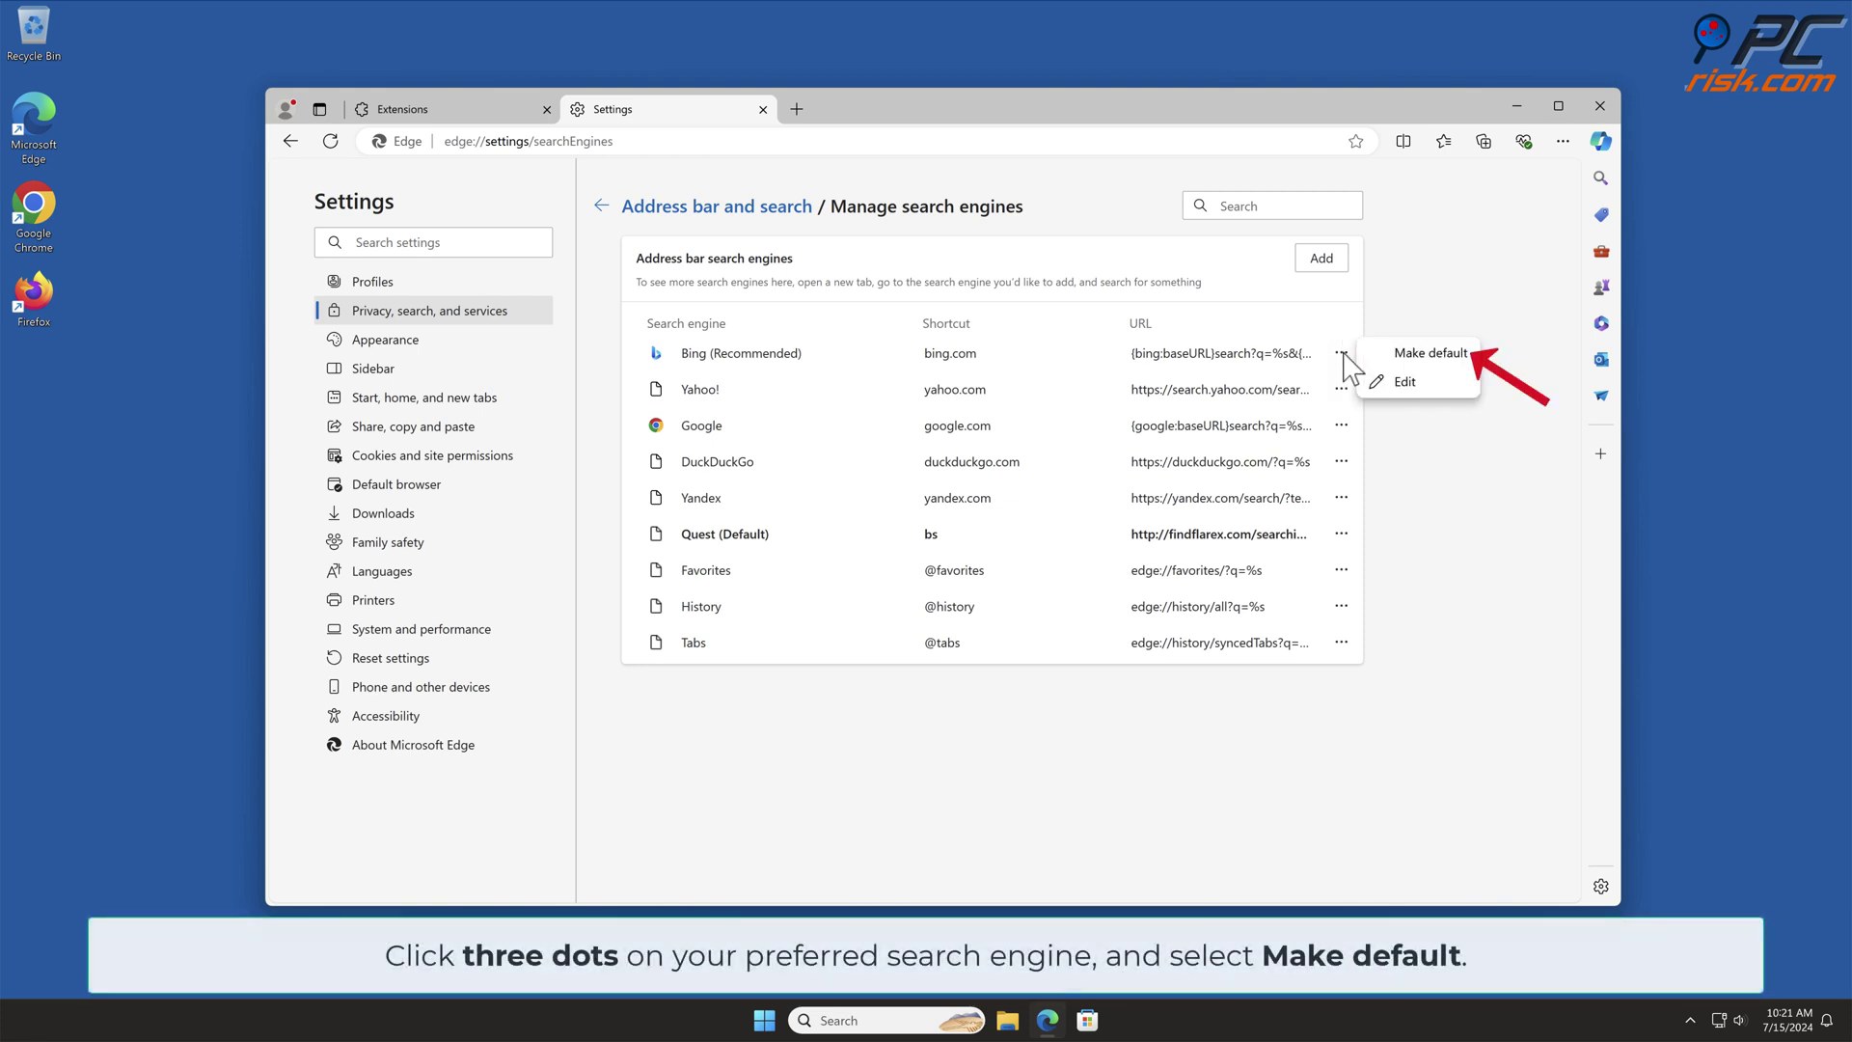
left_click(1430, 353)
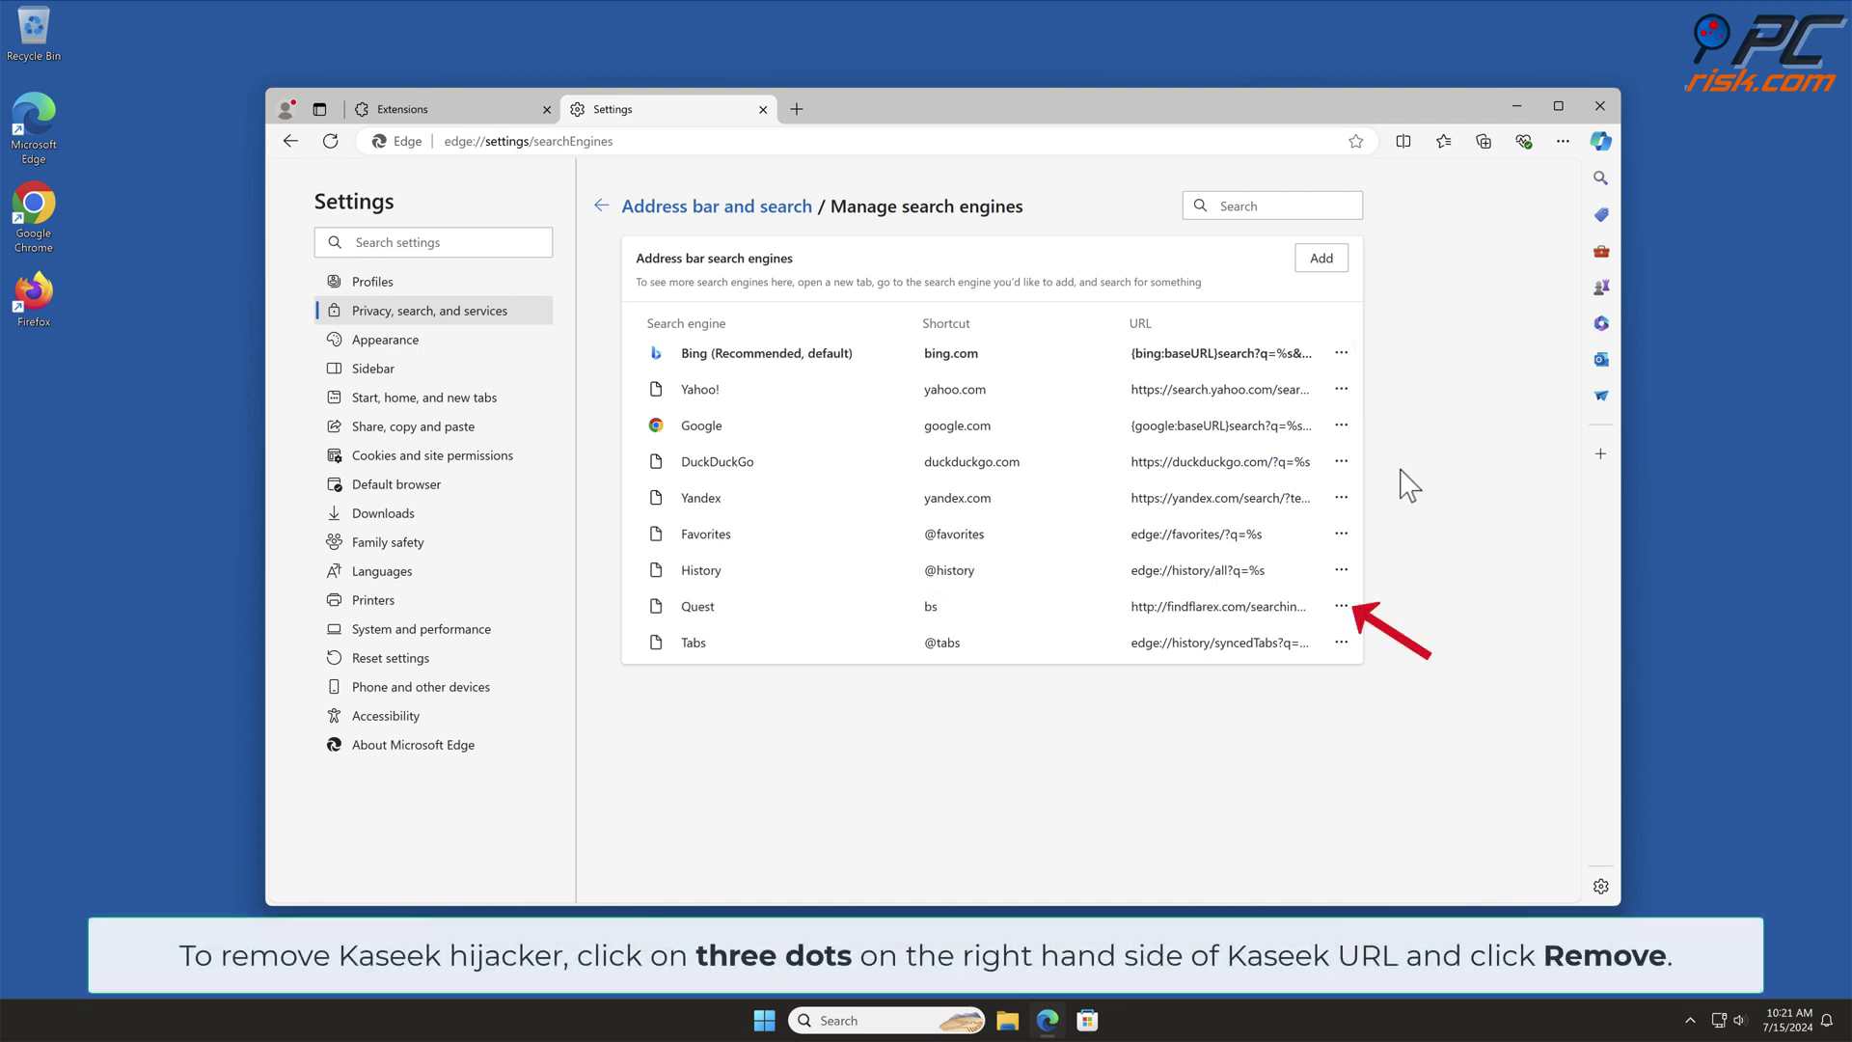
left_click(1342, 606)
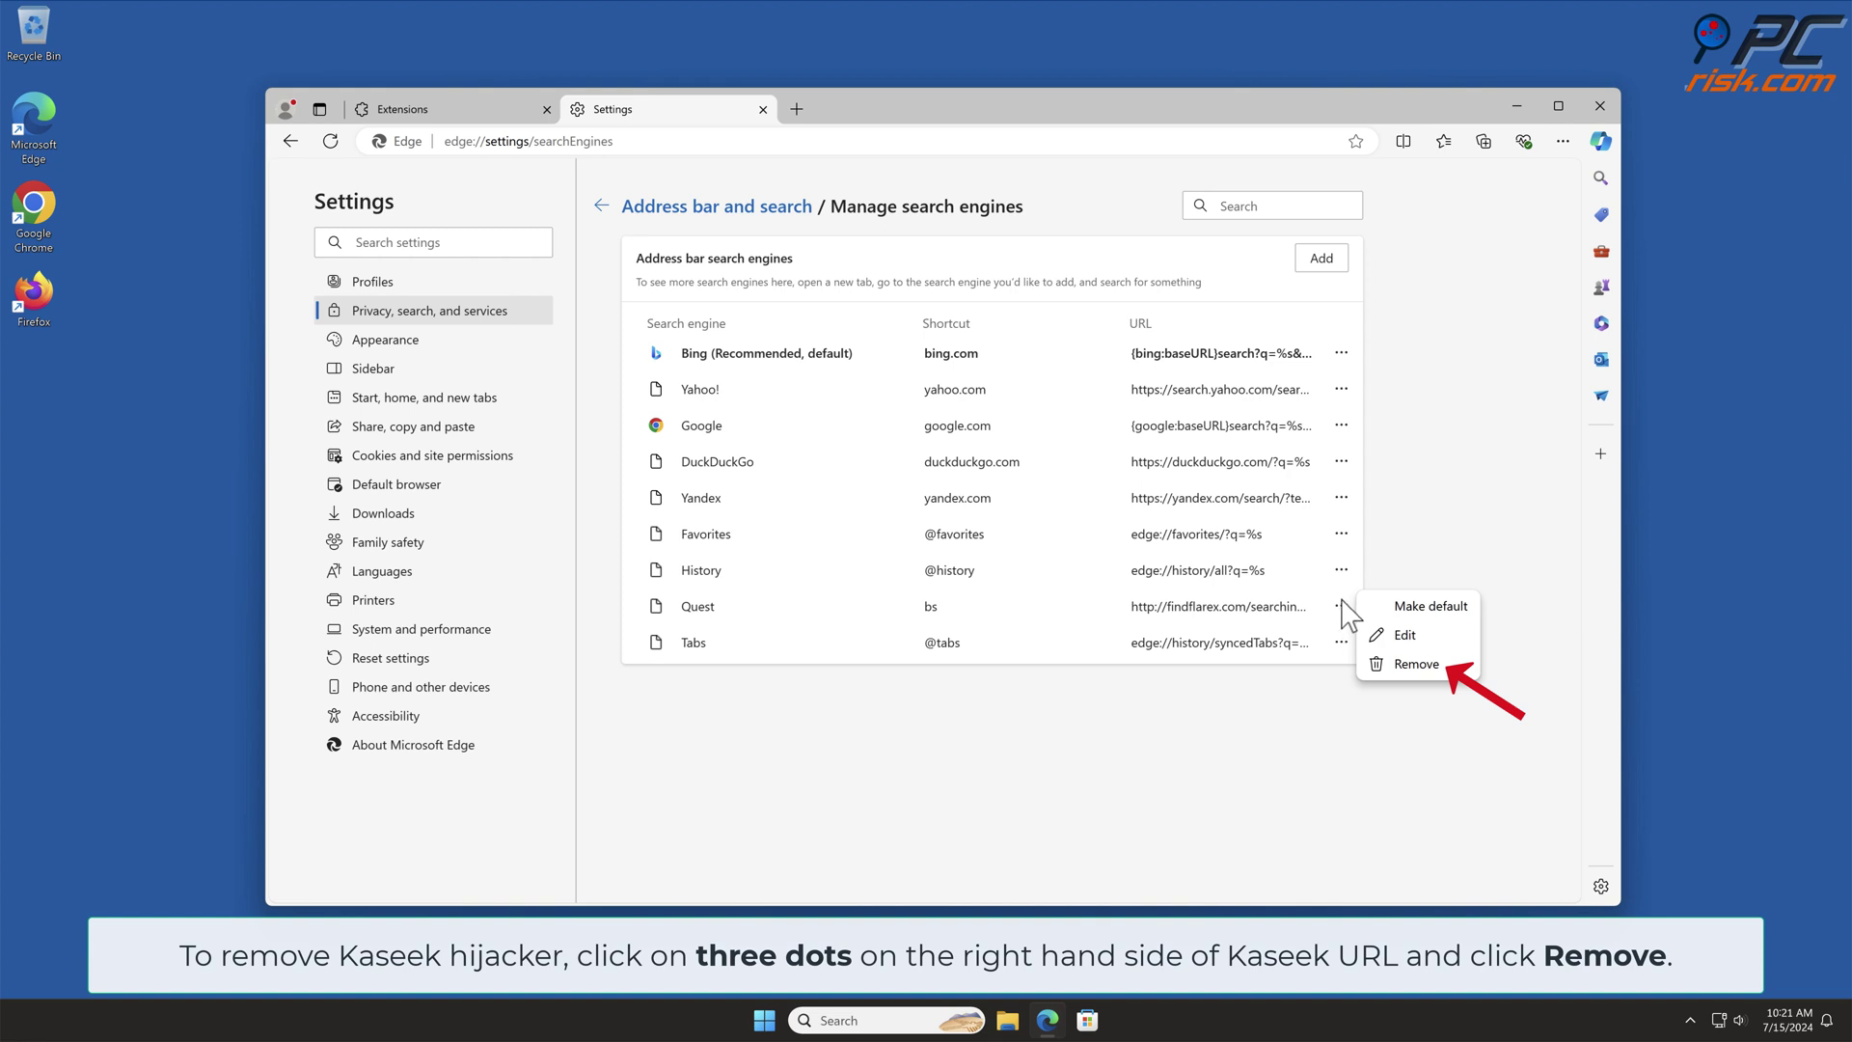
Remove the Quest search engine and delete the findflarex.com startup page in Edge
left_click(1412, 663)
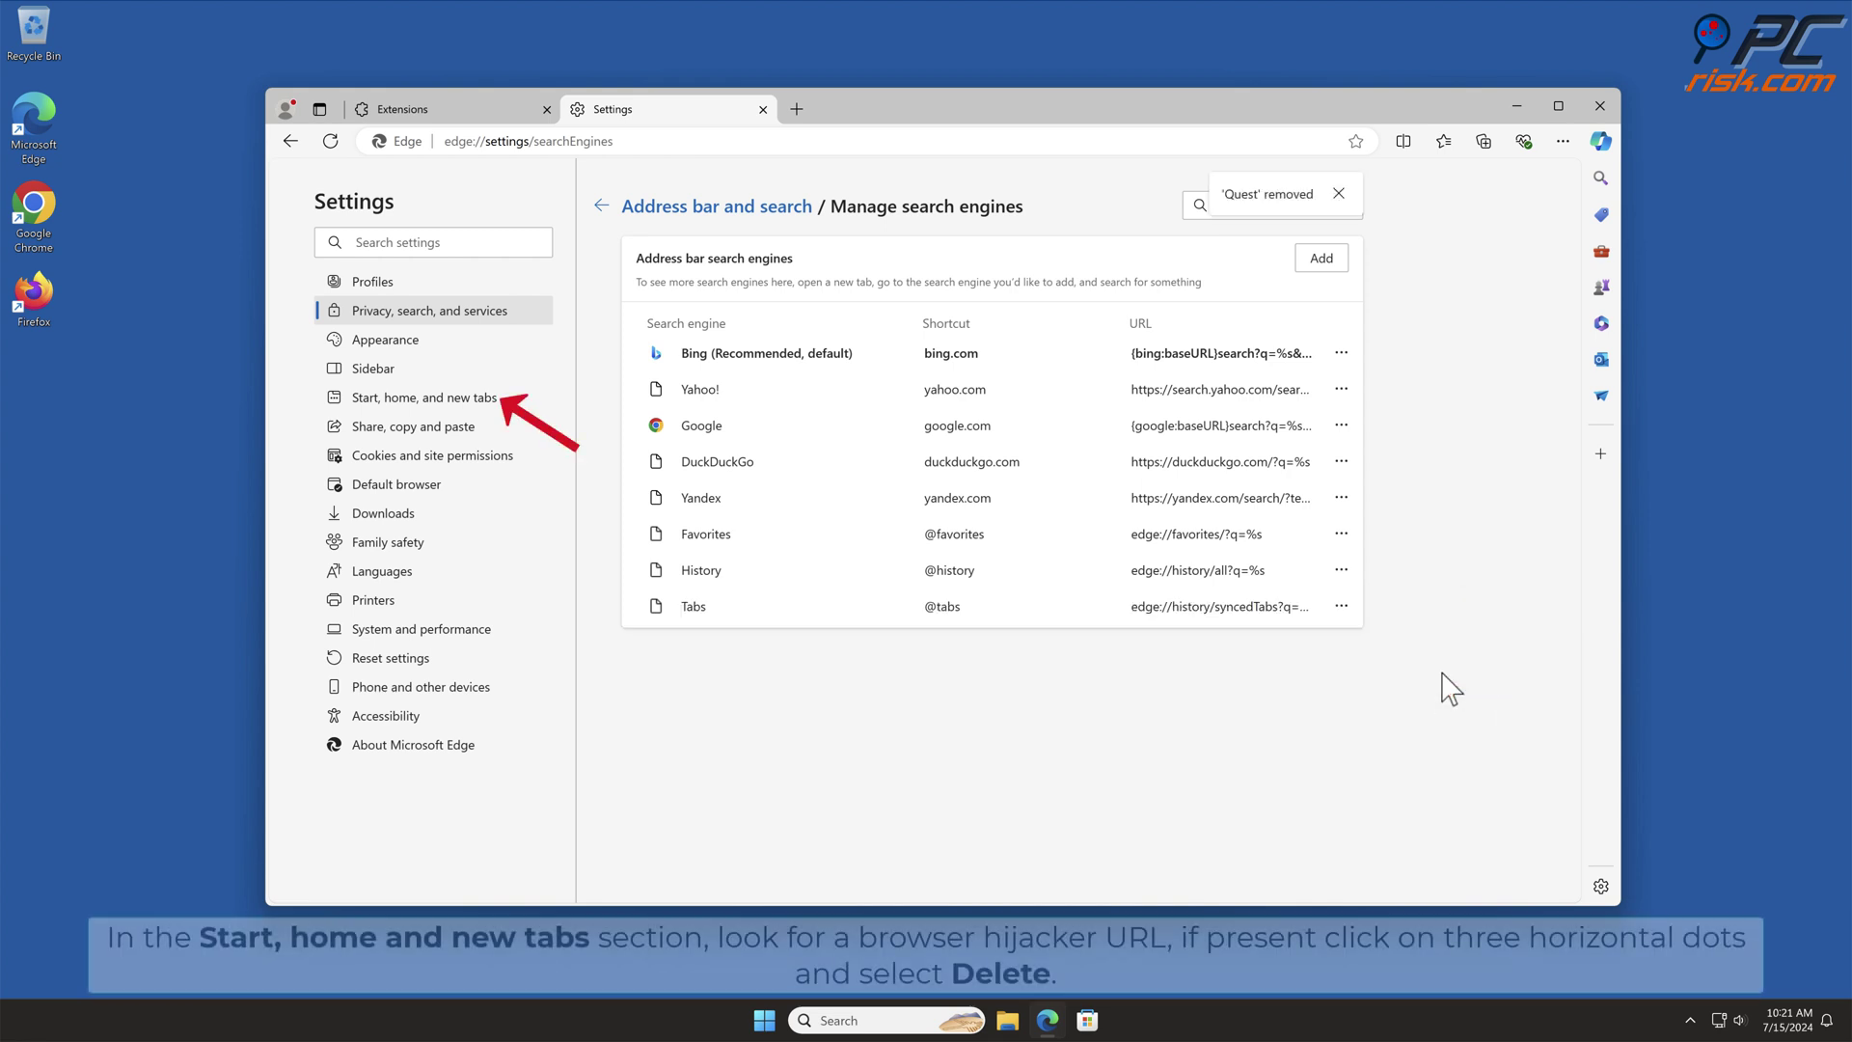
left_click(515, 410)
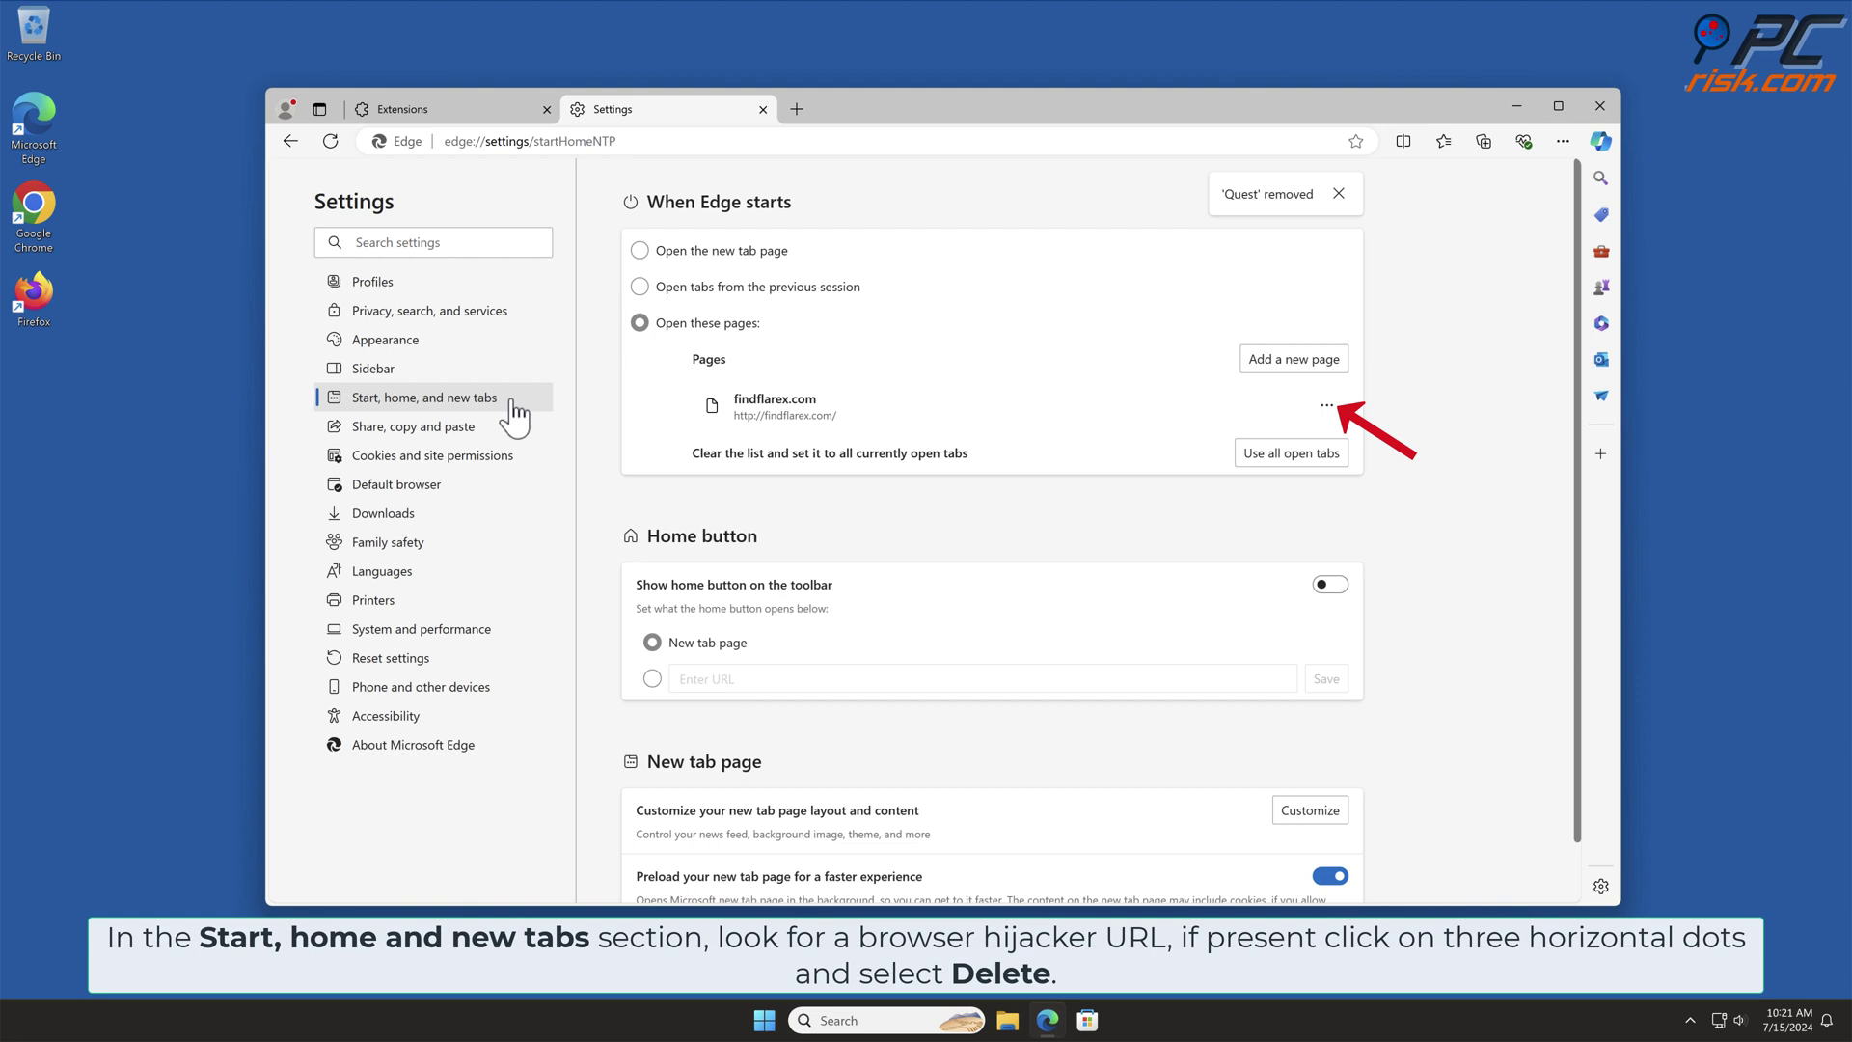
left_click(1326, 406)
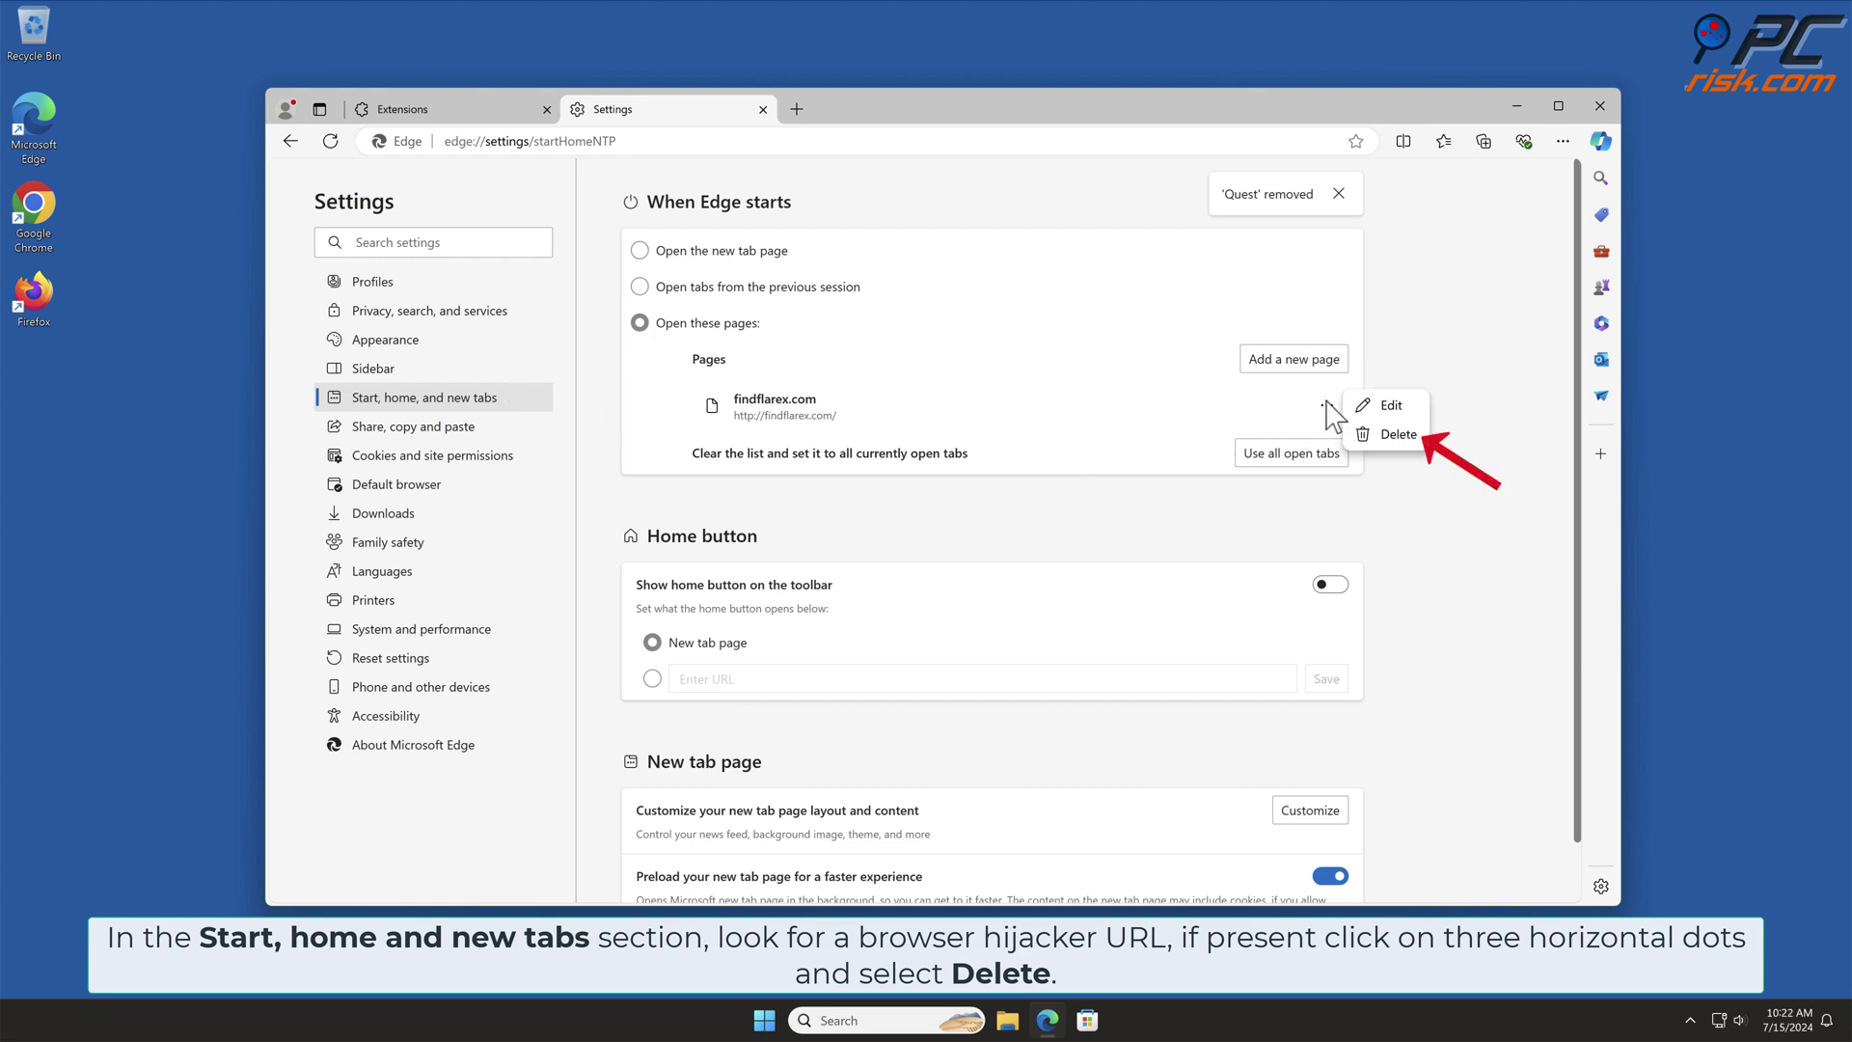
left_click(1398, 435)
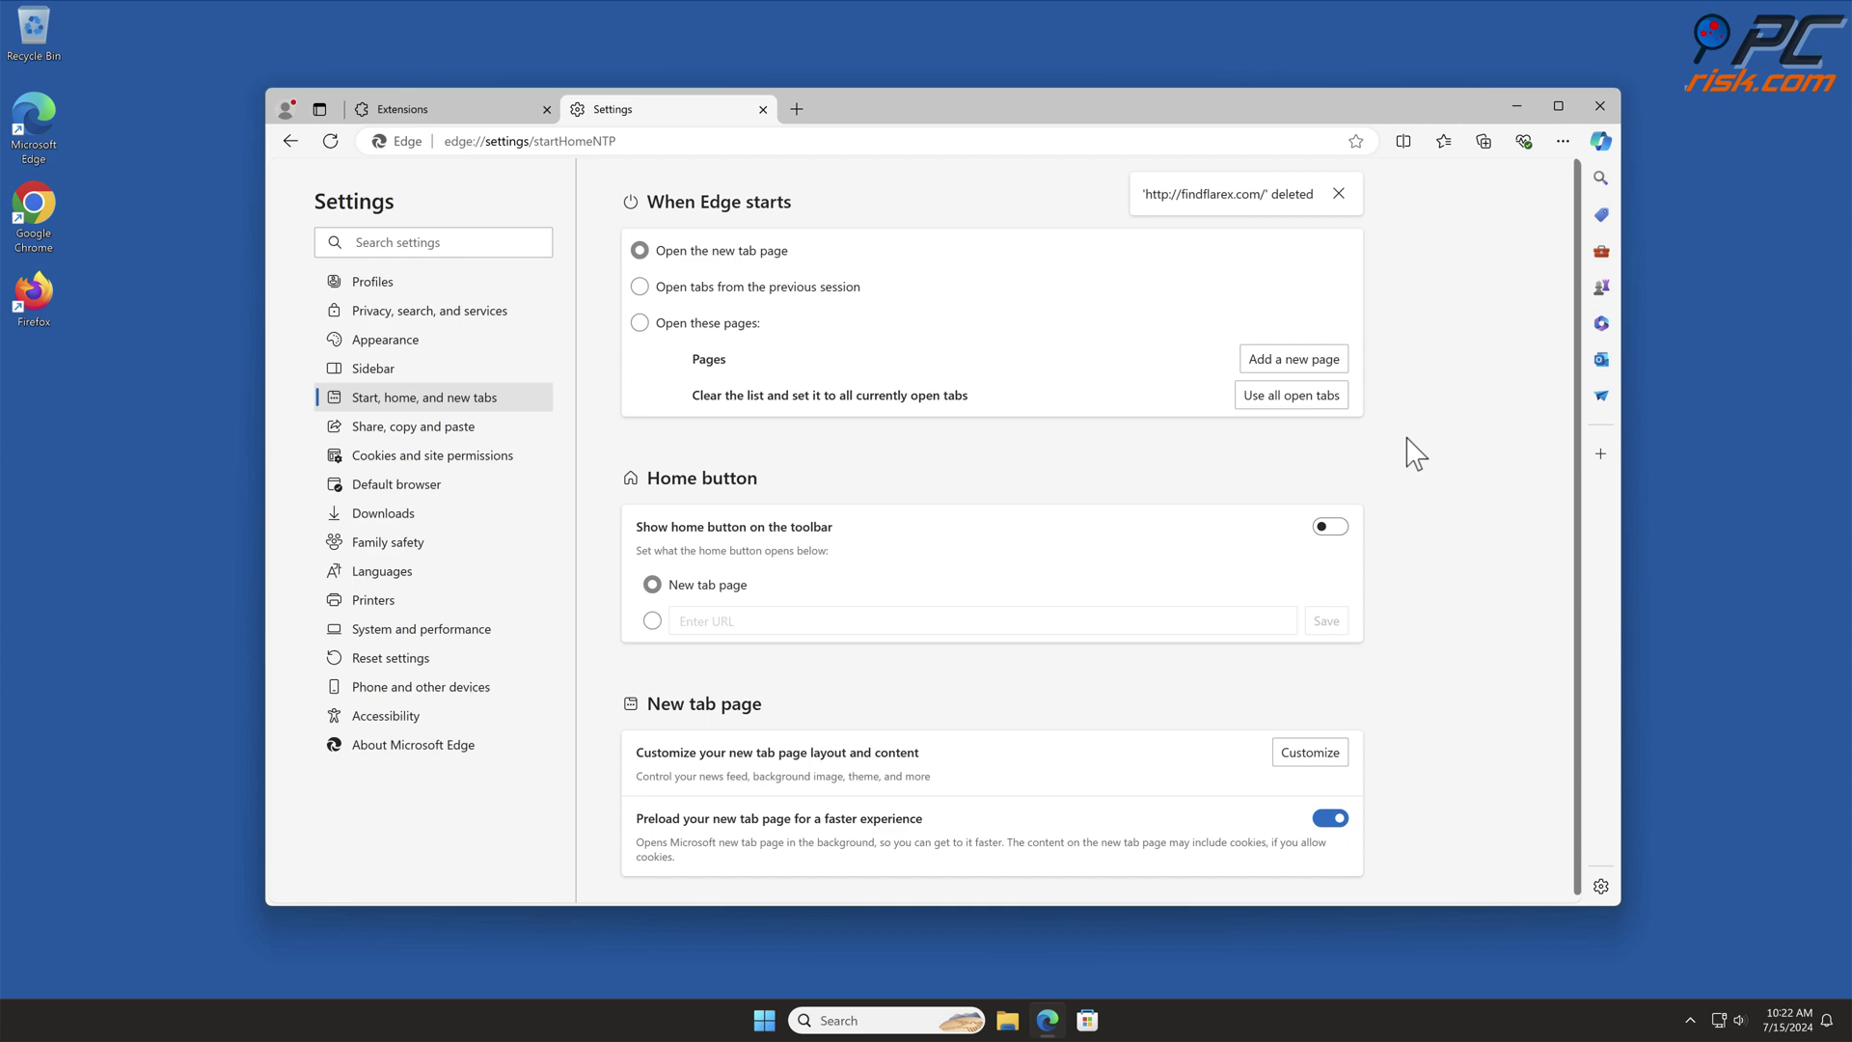
Close Edge, launch Safari and open its Extensions preferences
left_click(1601, 107)
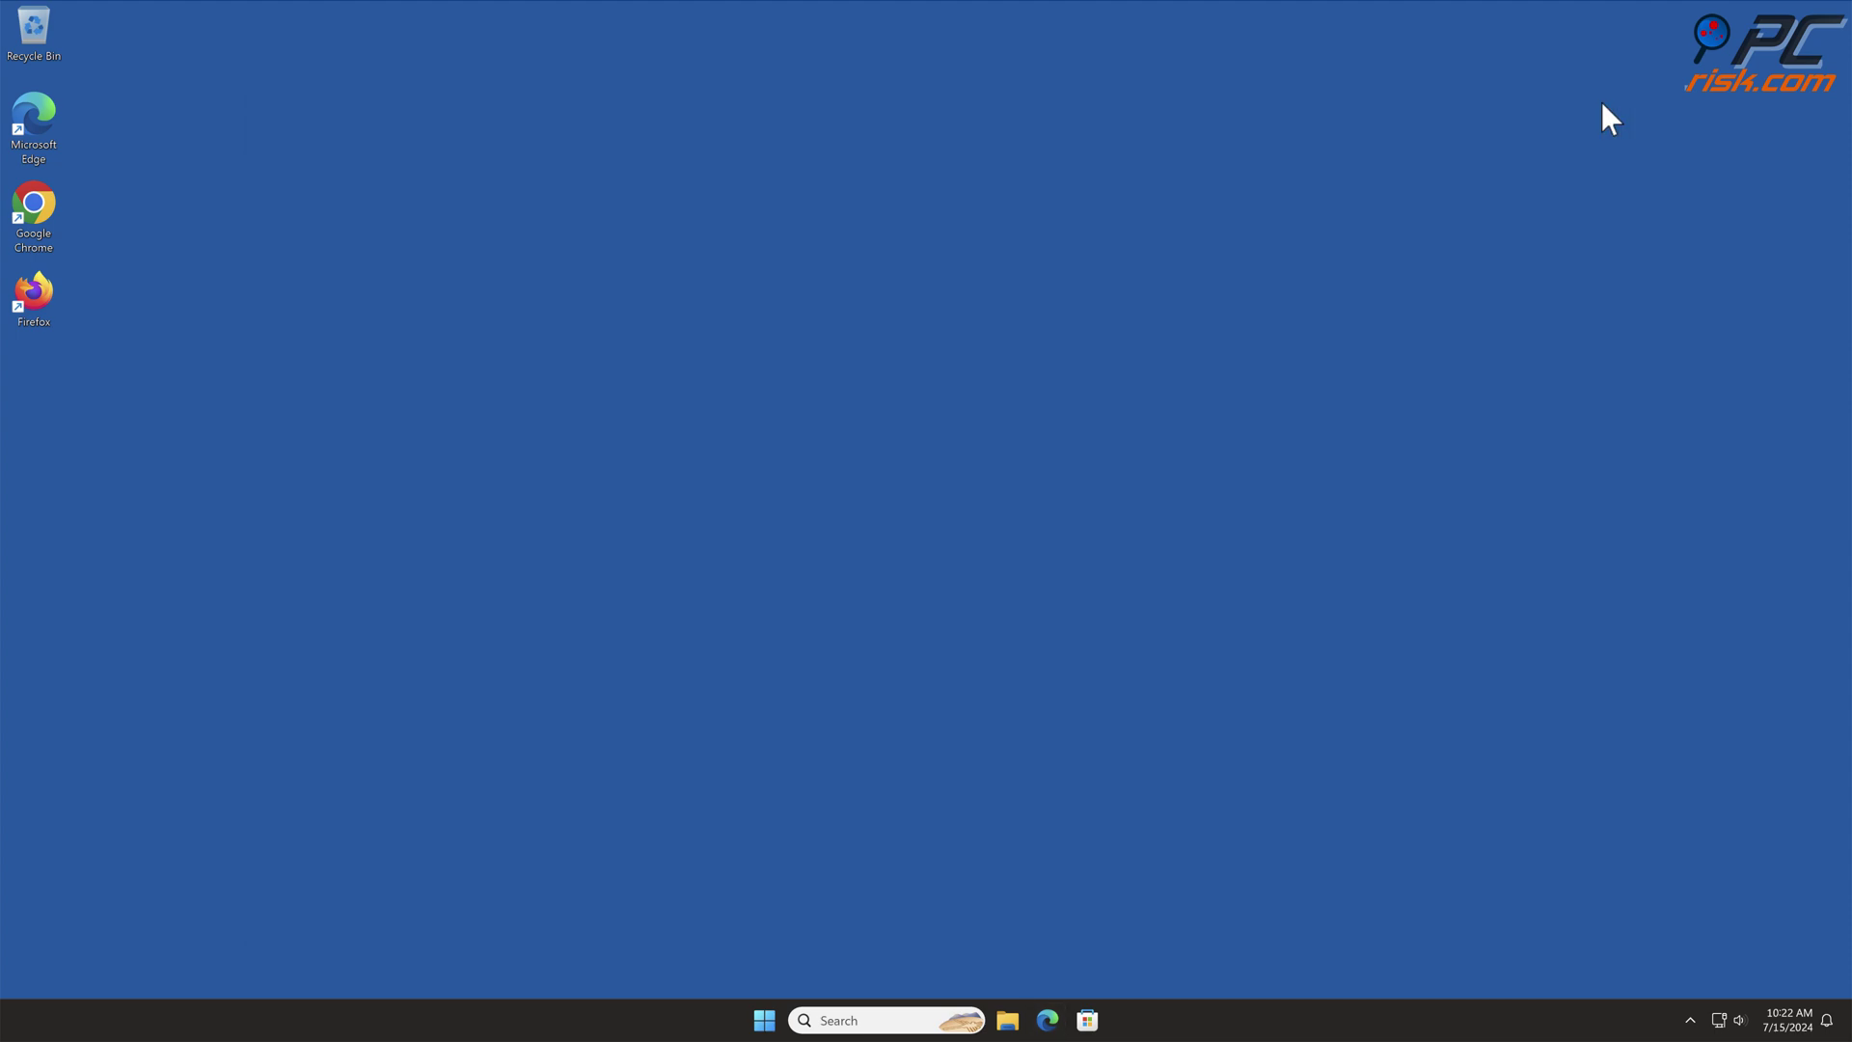
left_click(34, 126)
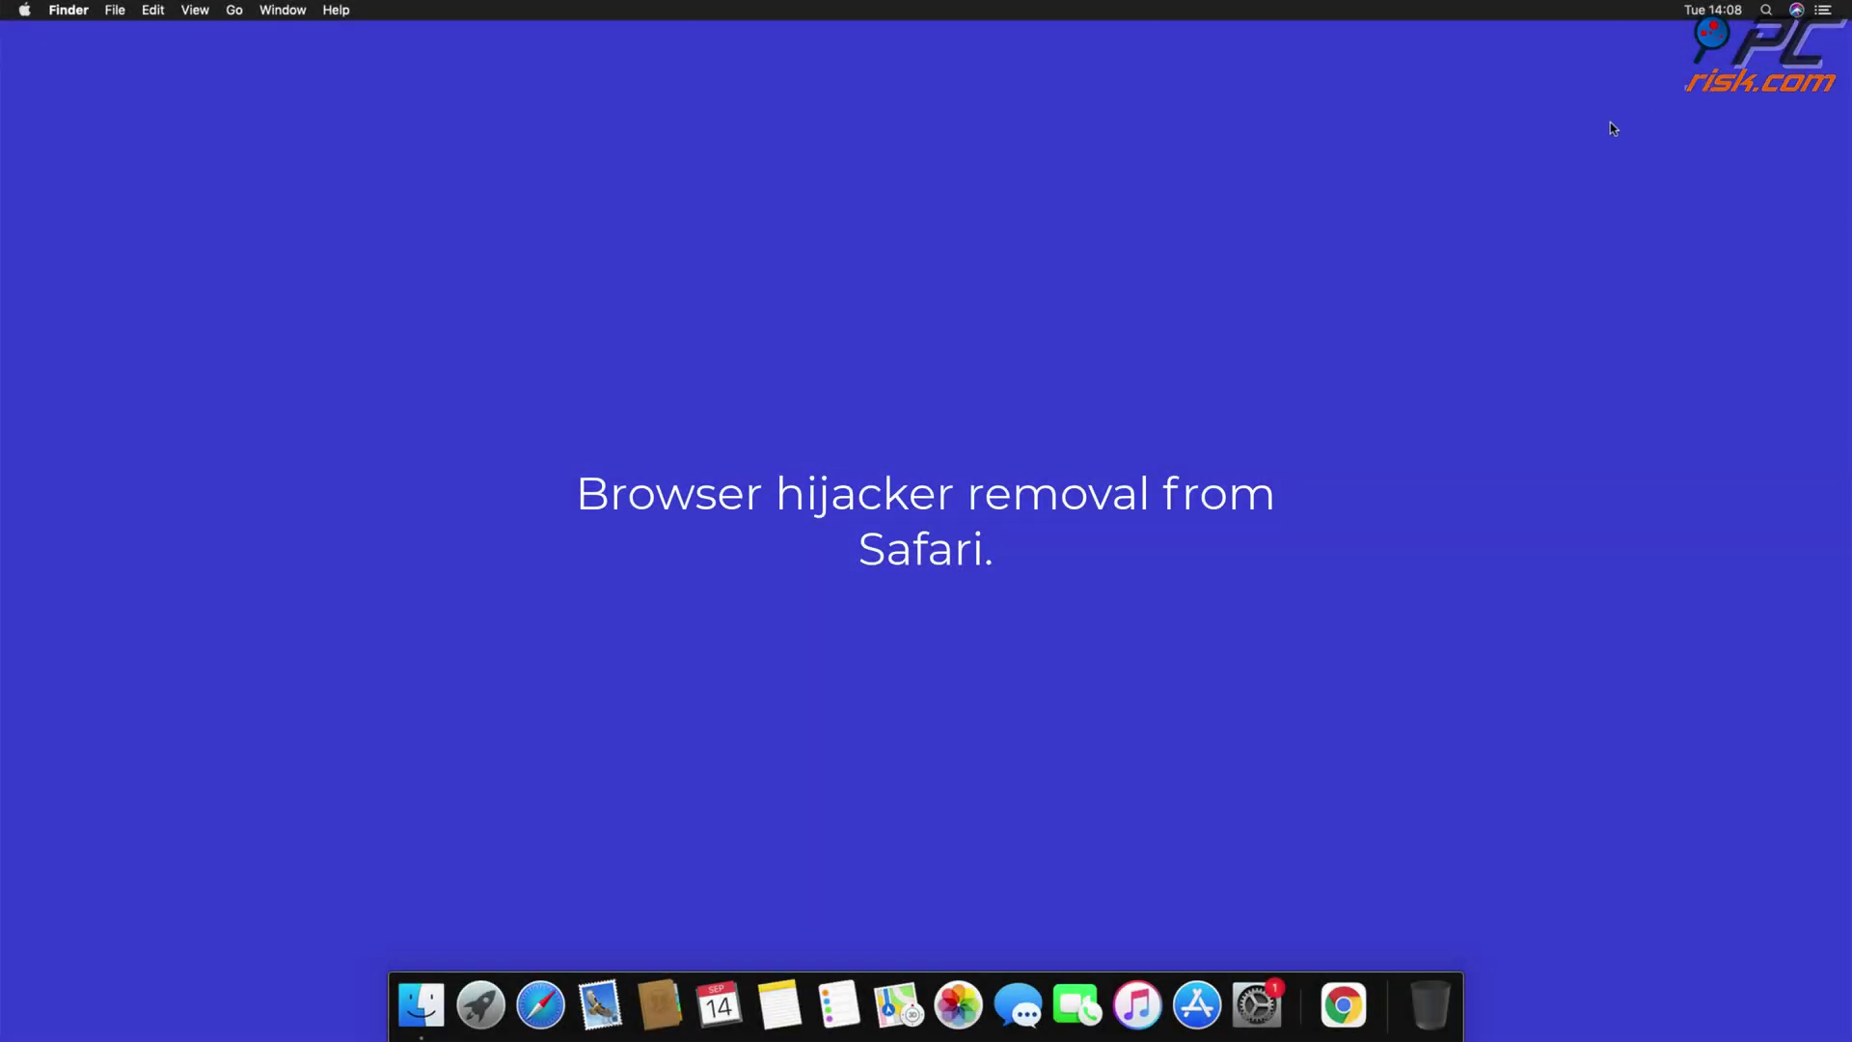
left_click(540, 1005)
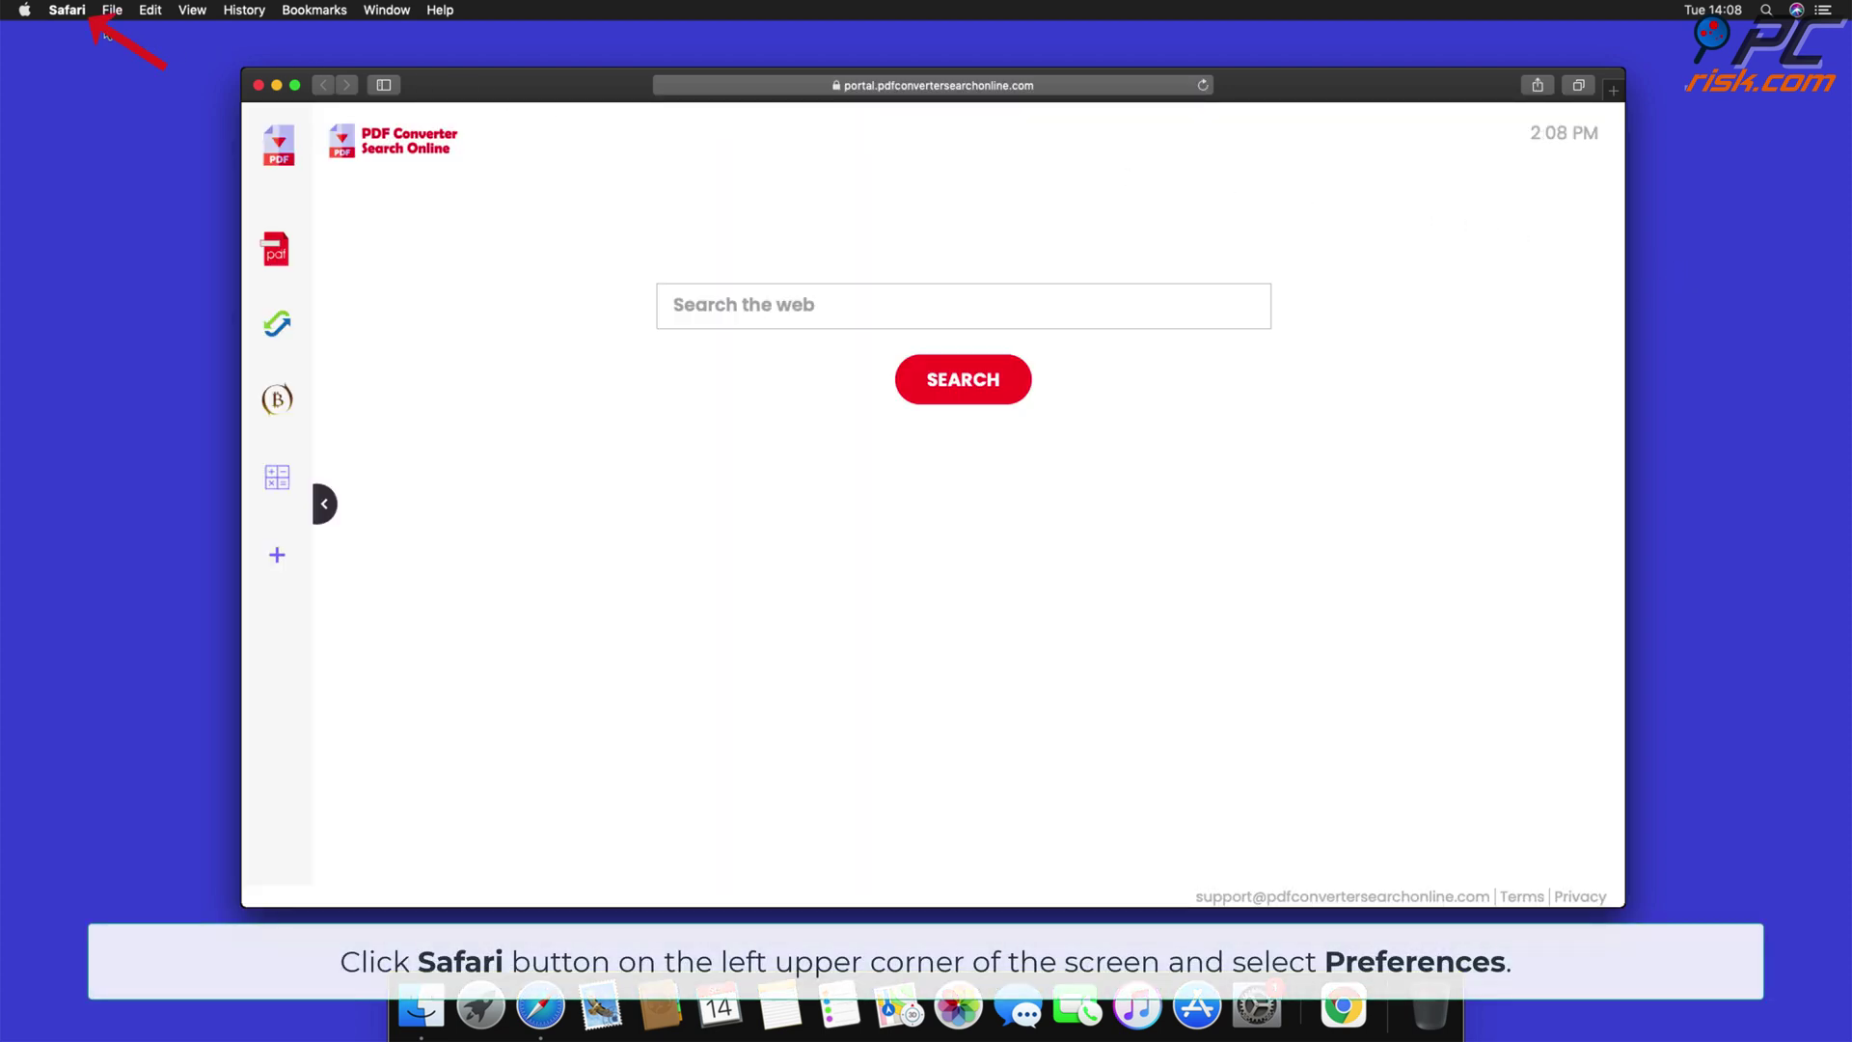
left_click(75, 17)
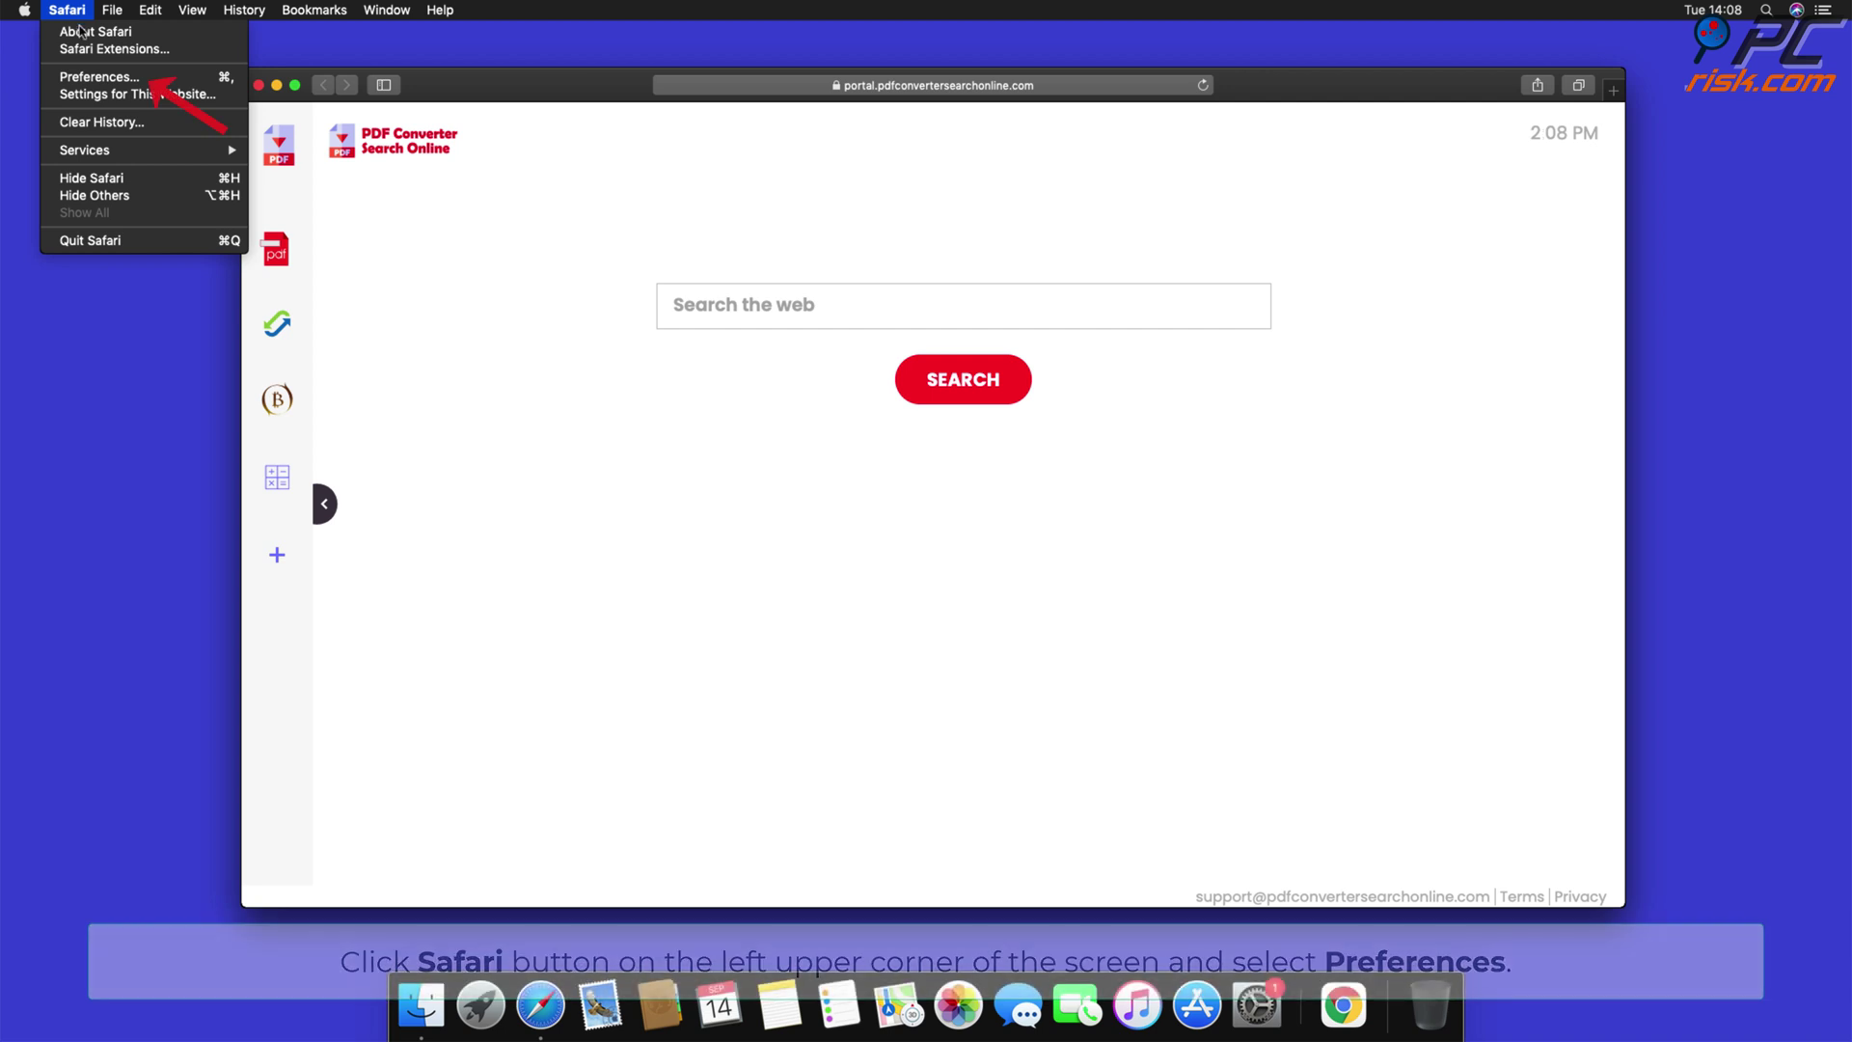
left_click(100, 77)
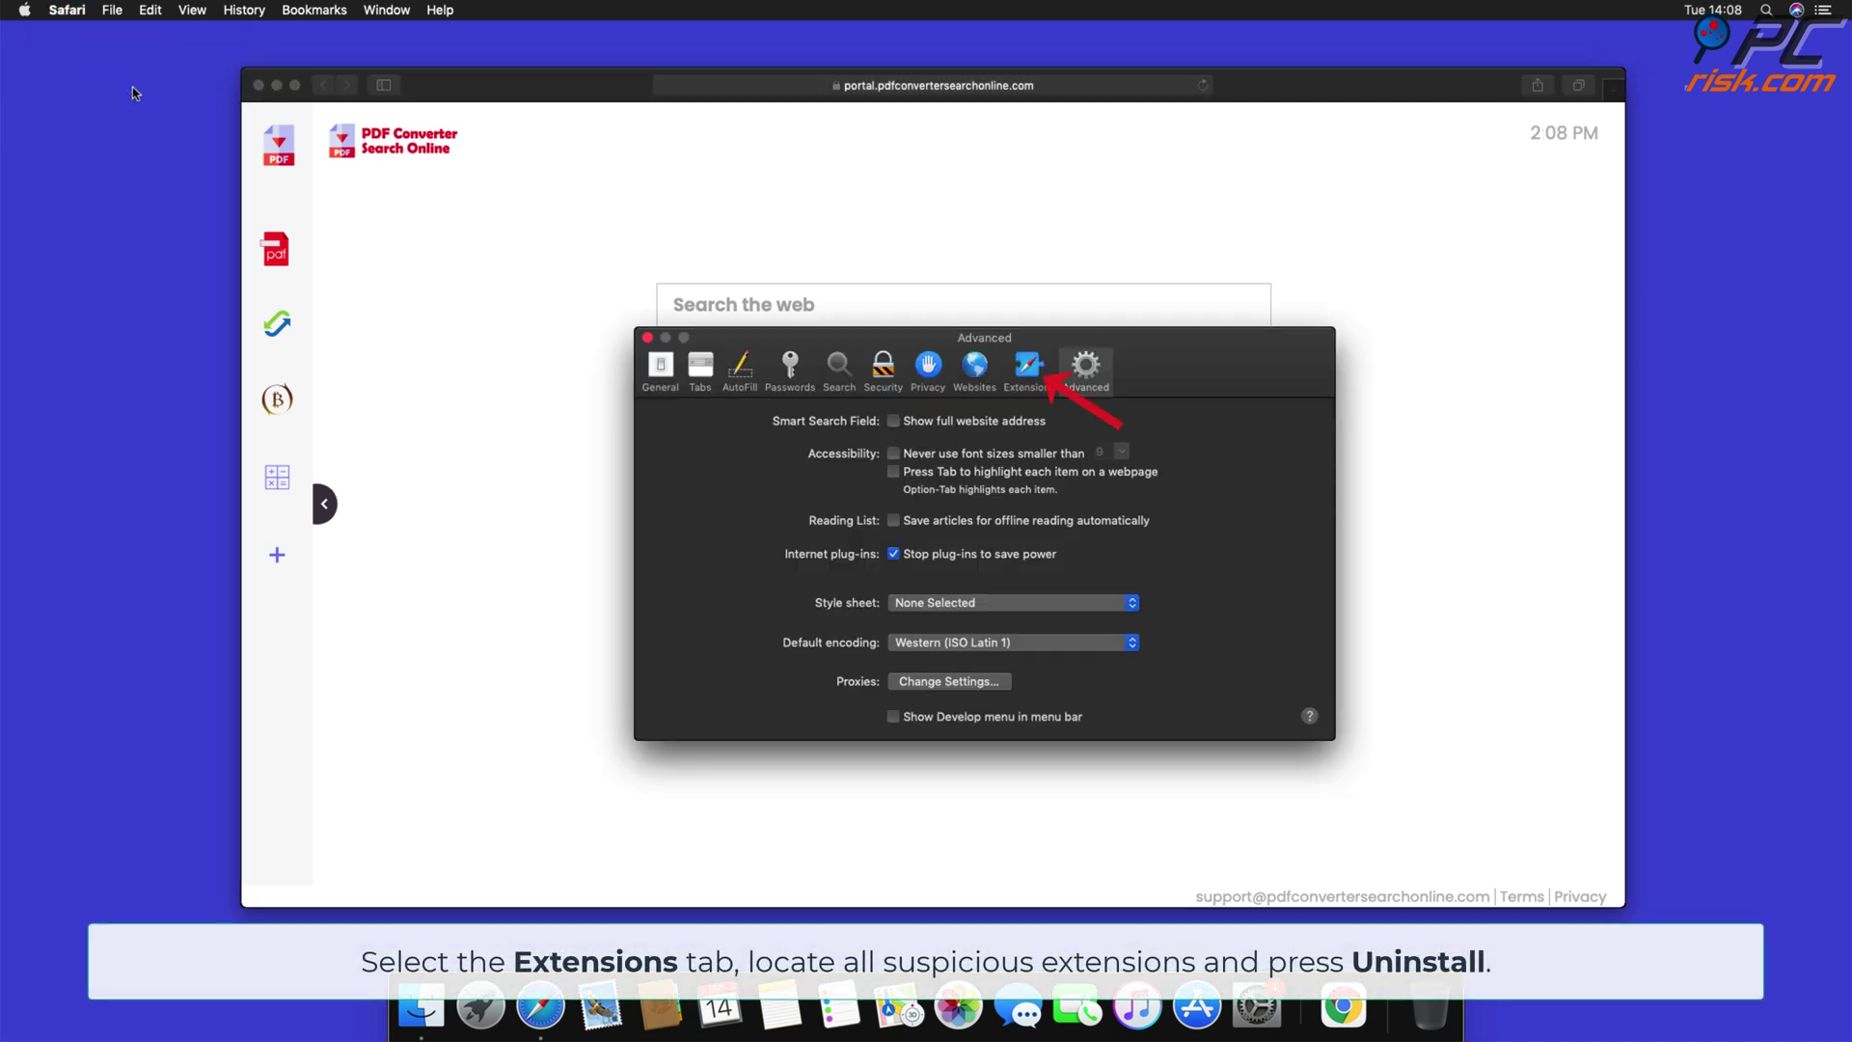
left_click(1024, 381)
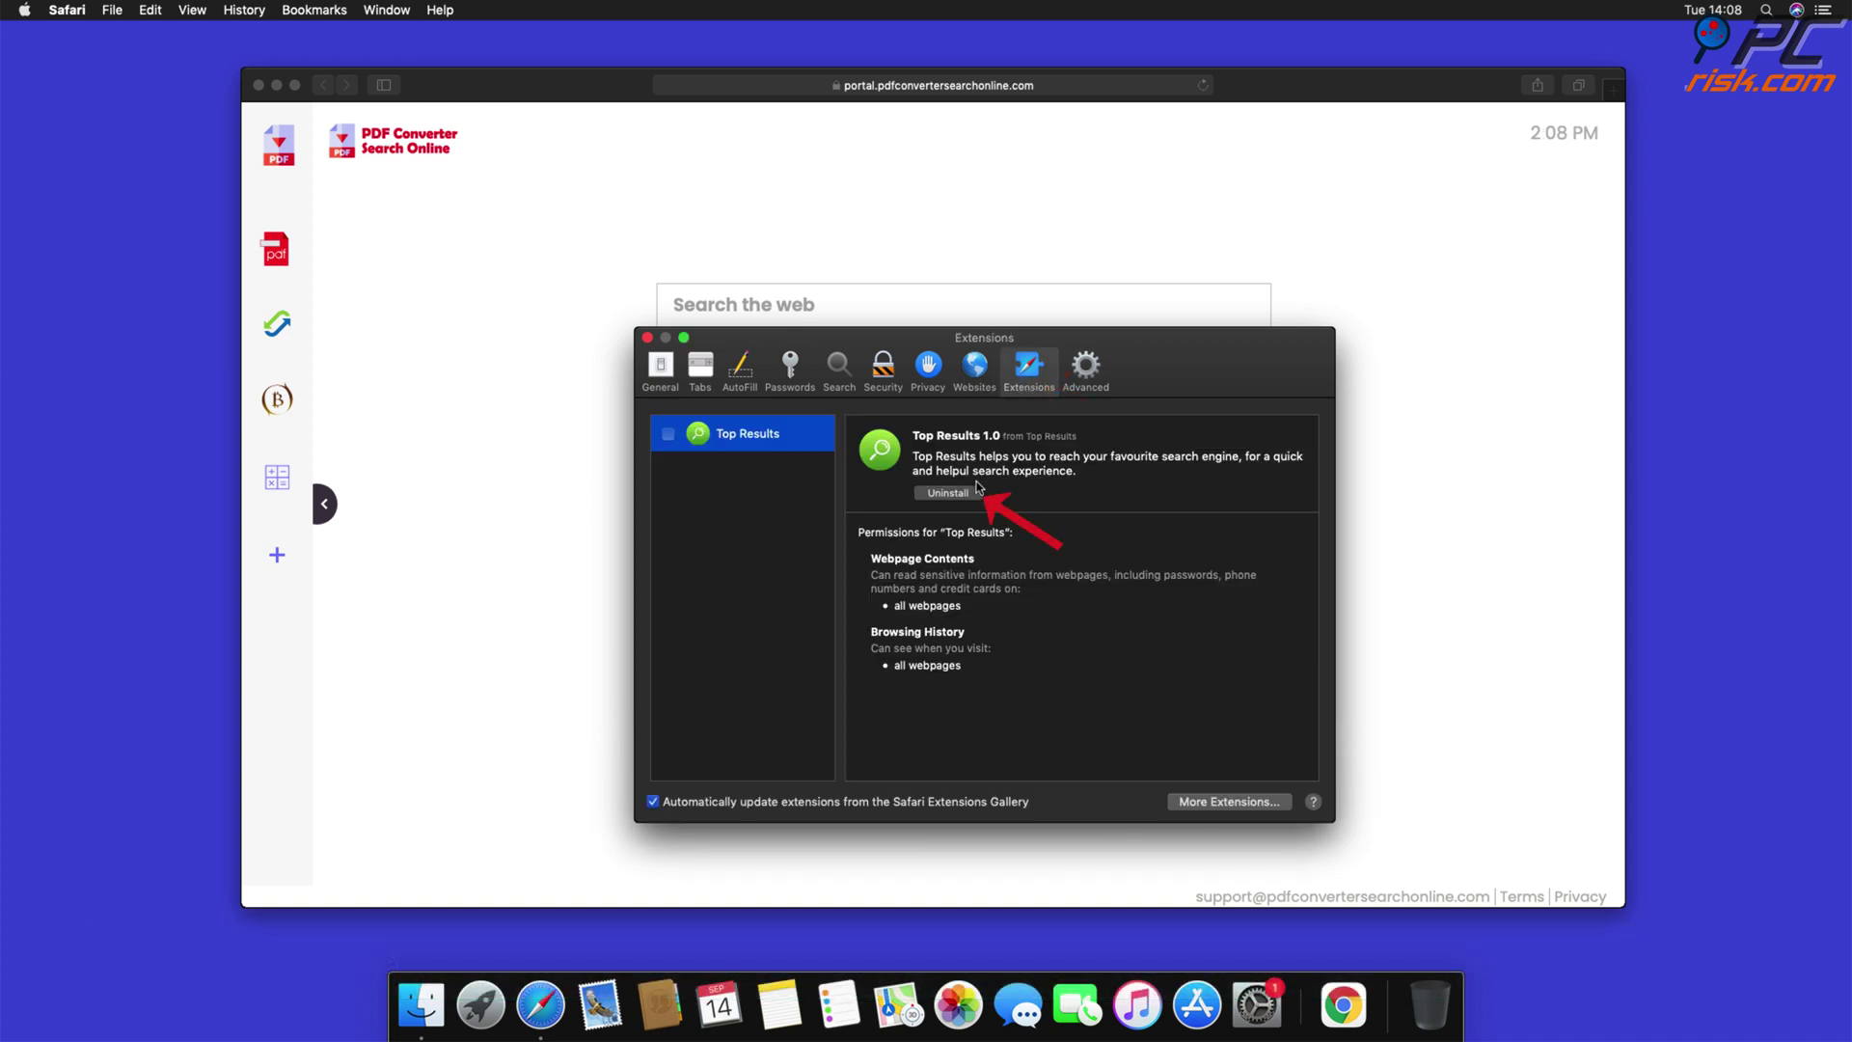
Uninstall Top Results and move its app from Applications to the Trash
left_click(949, 493)
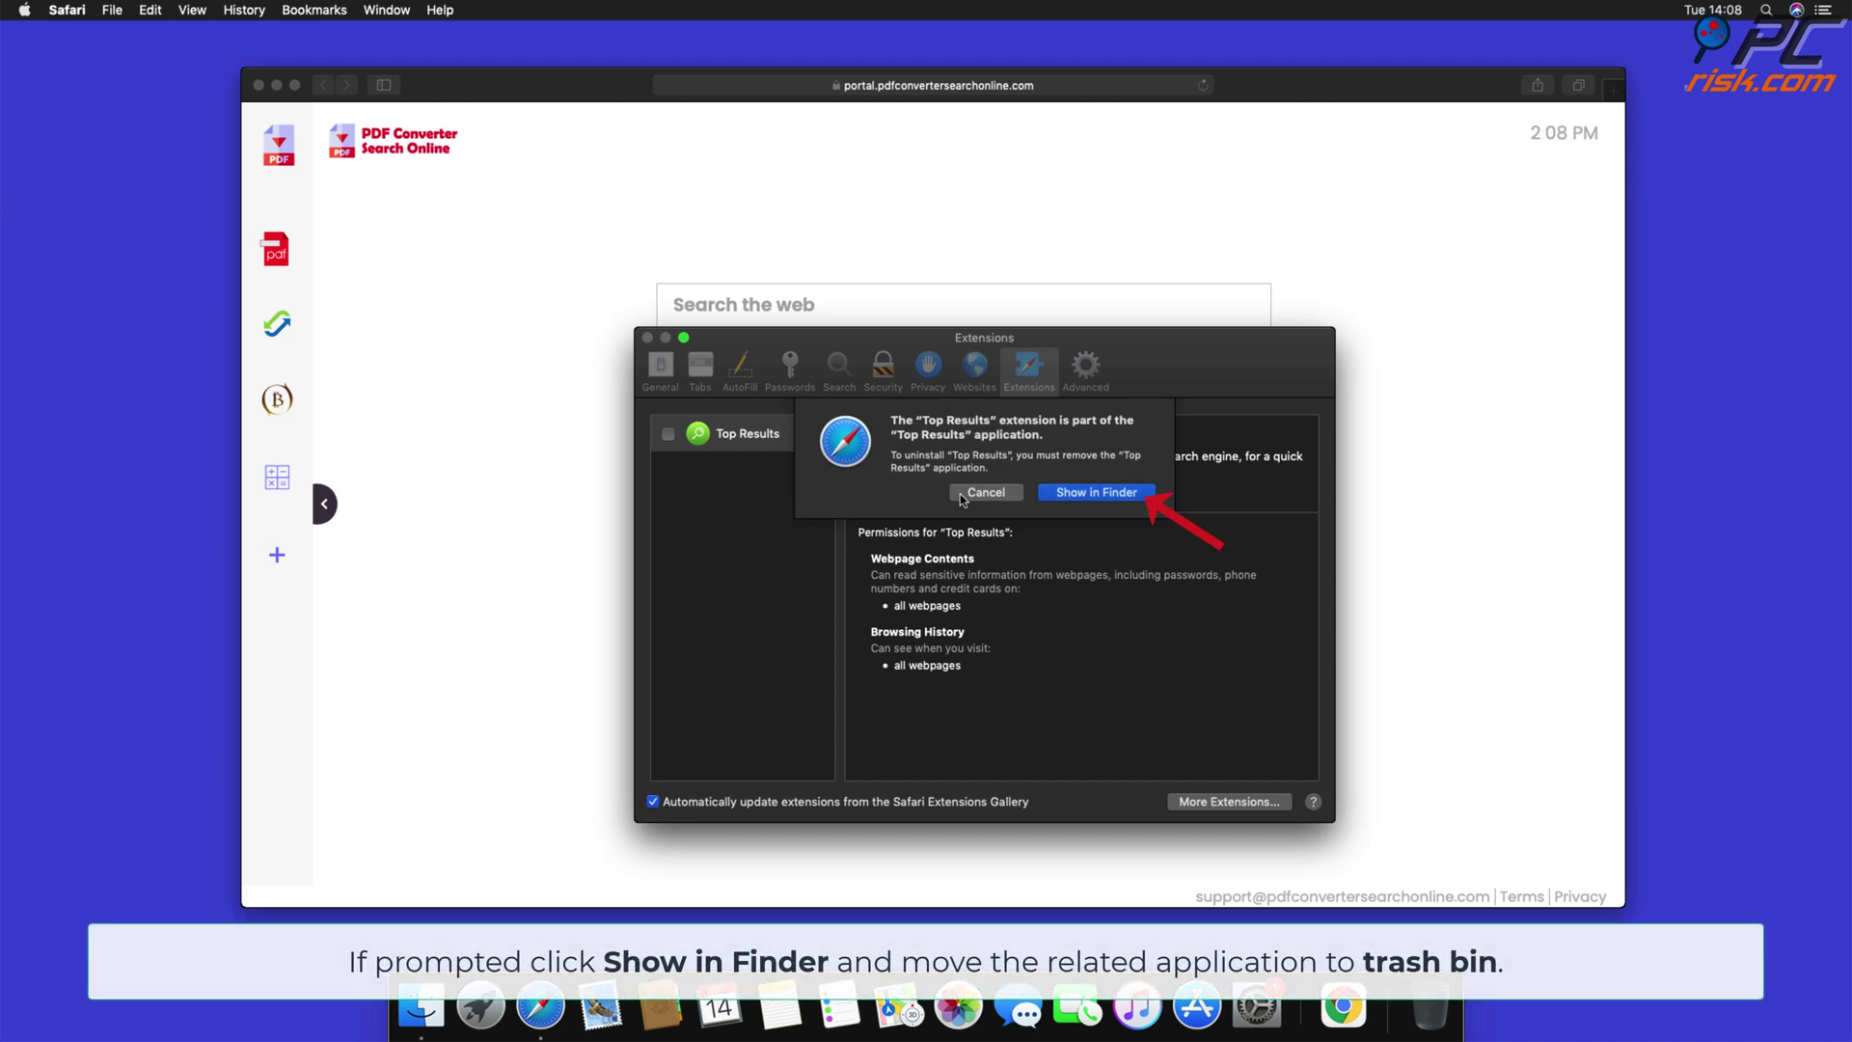
left_click(1096, 493)
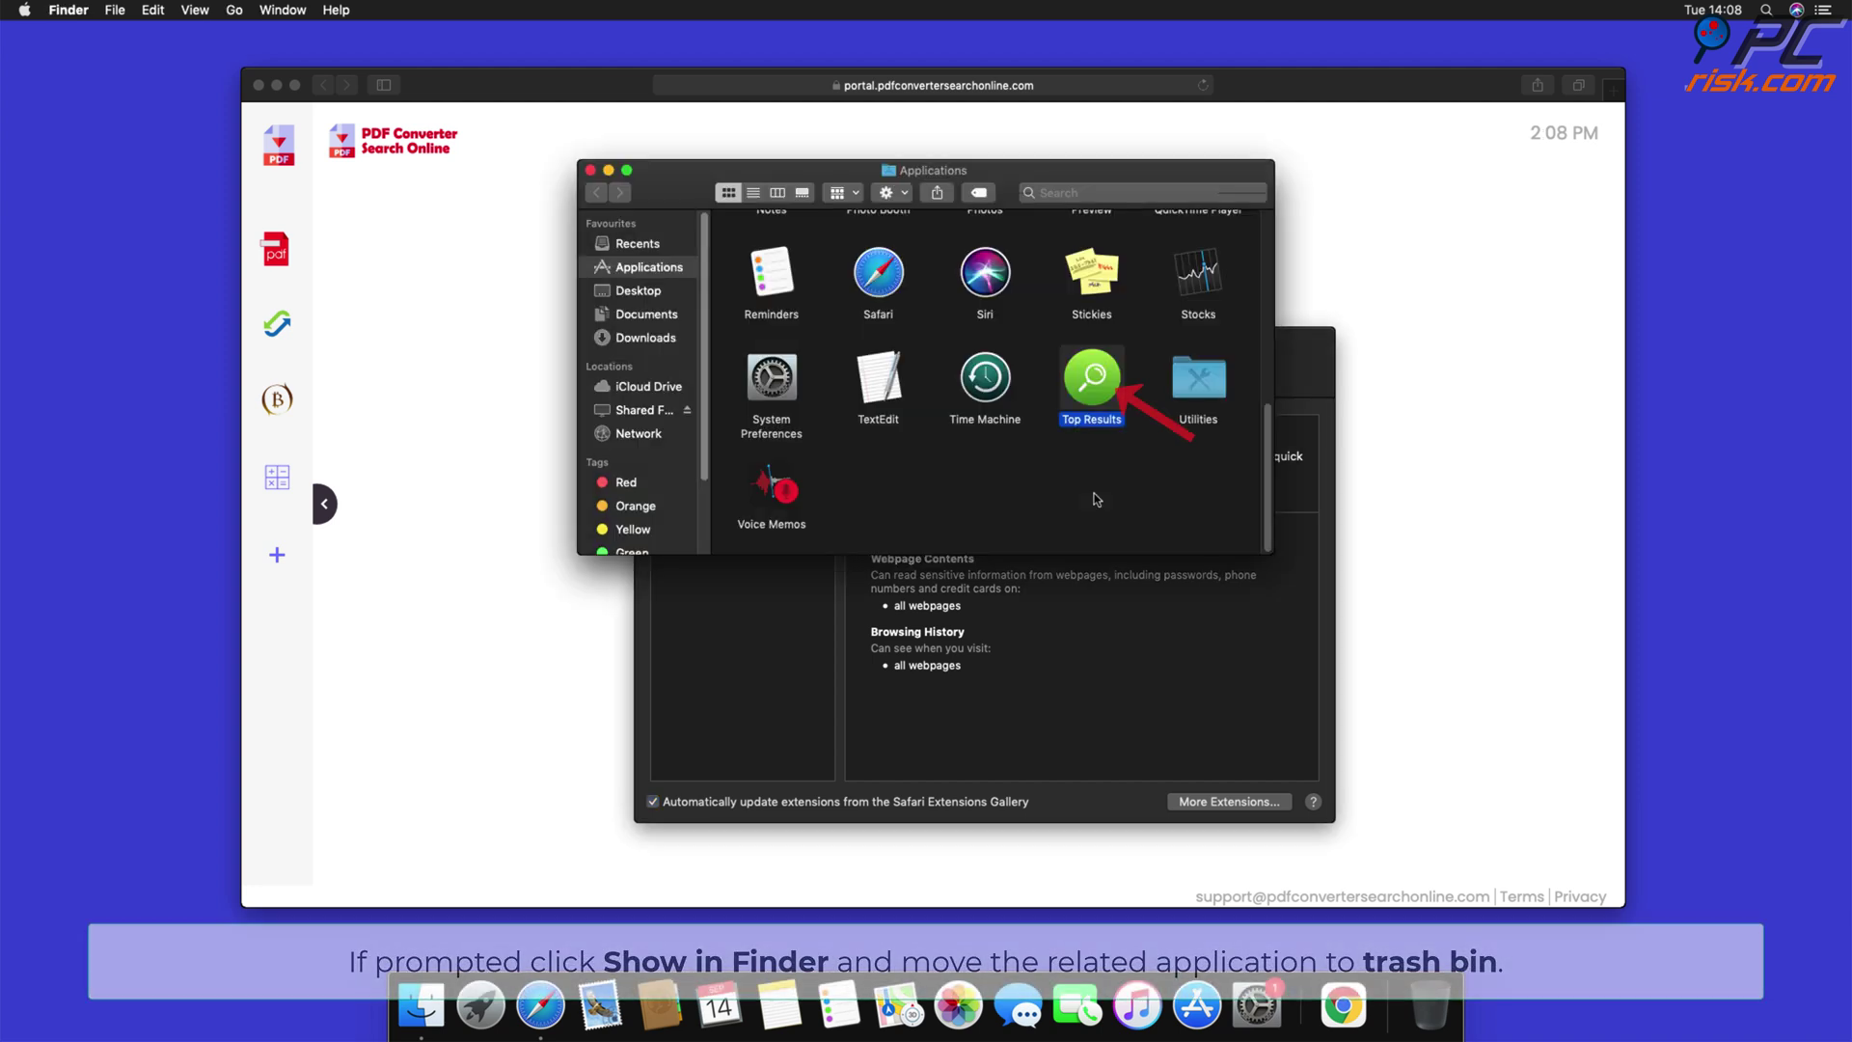
left_click_drag(1090, 379, 1437, 1011)
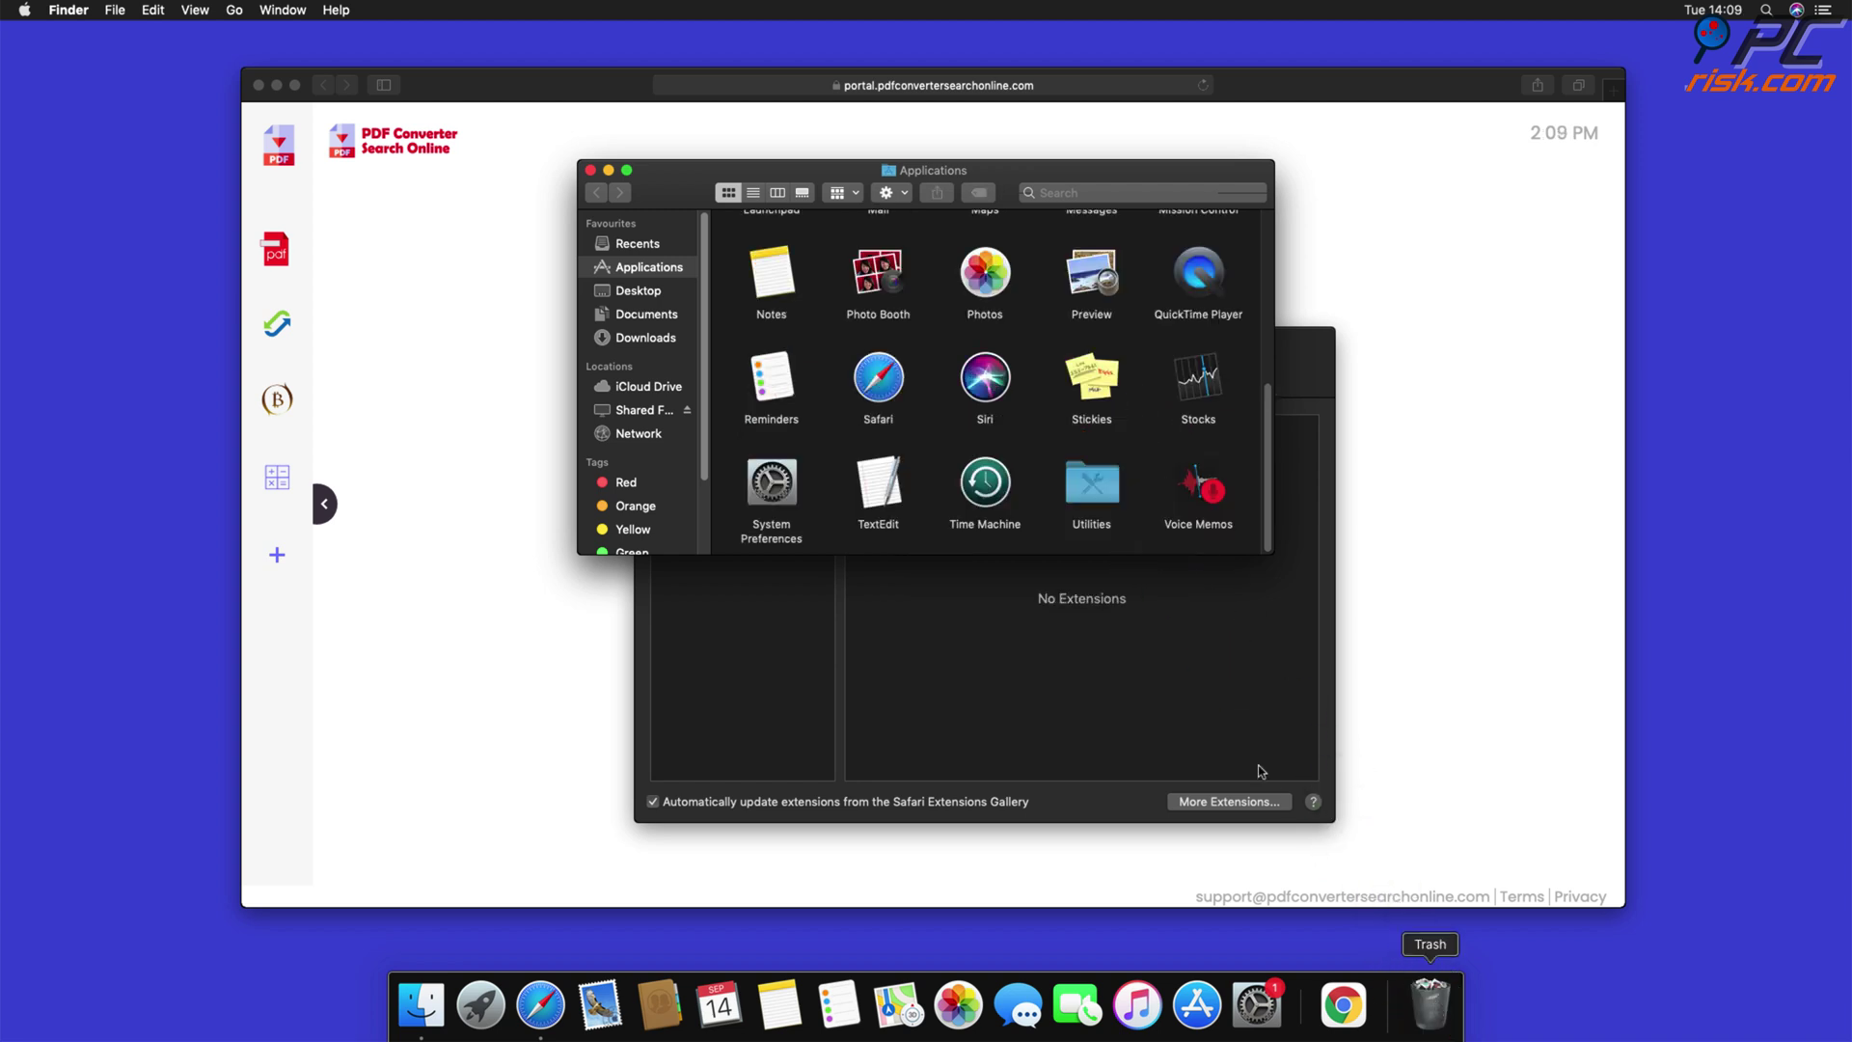
Close the Finder window and pick Google in Safari's Search engine dropdown
left_click(590, 170)
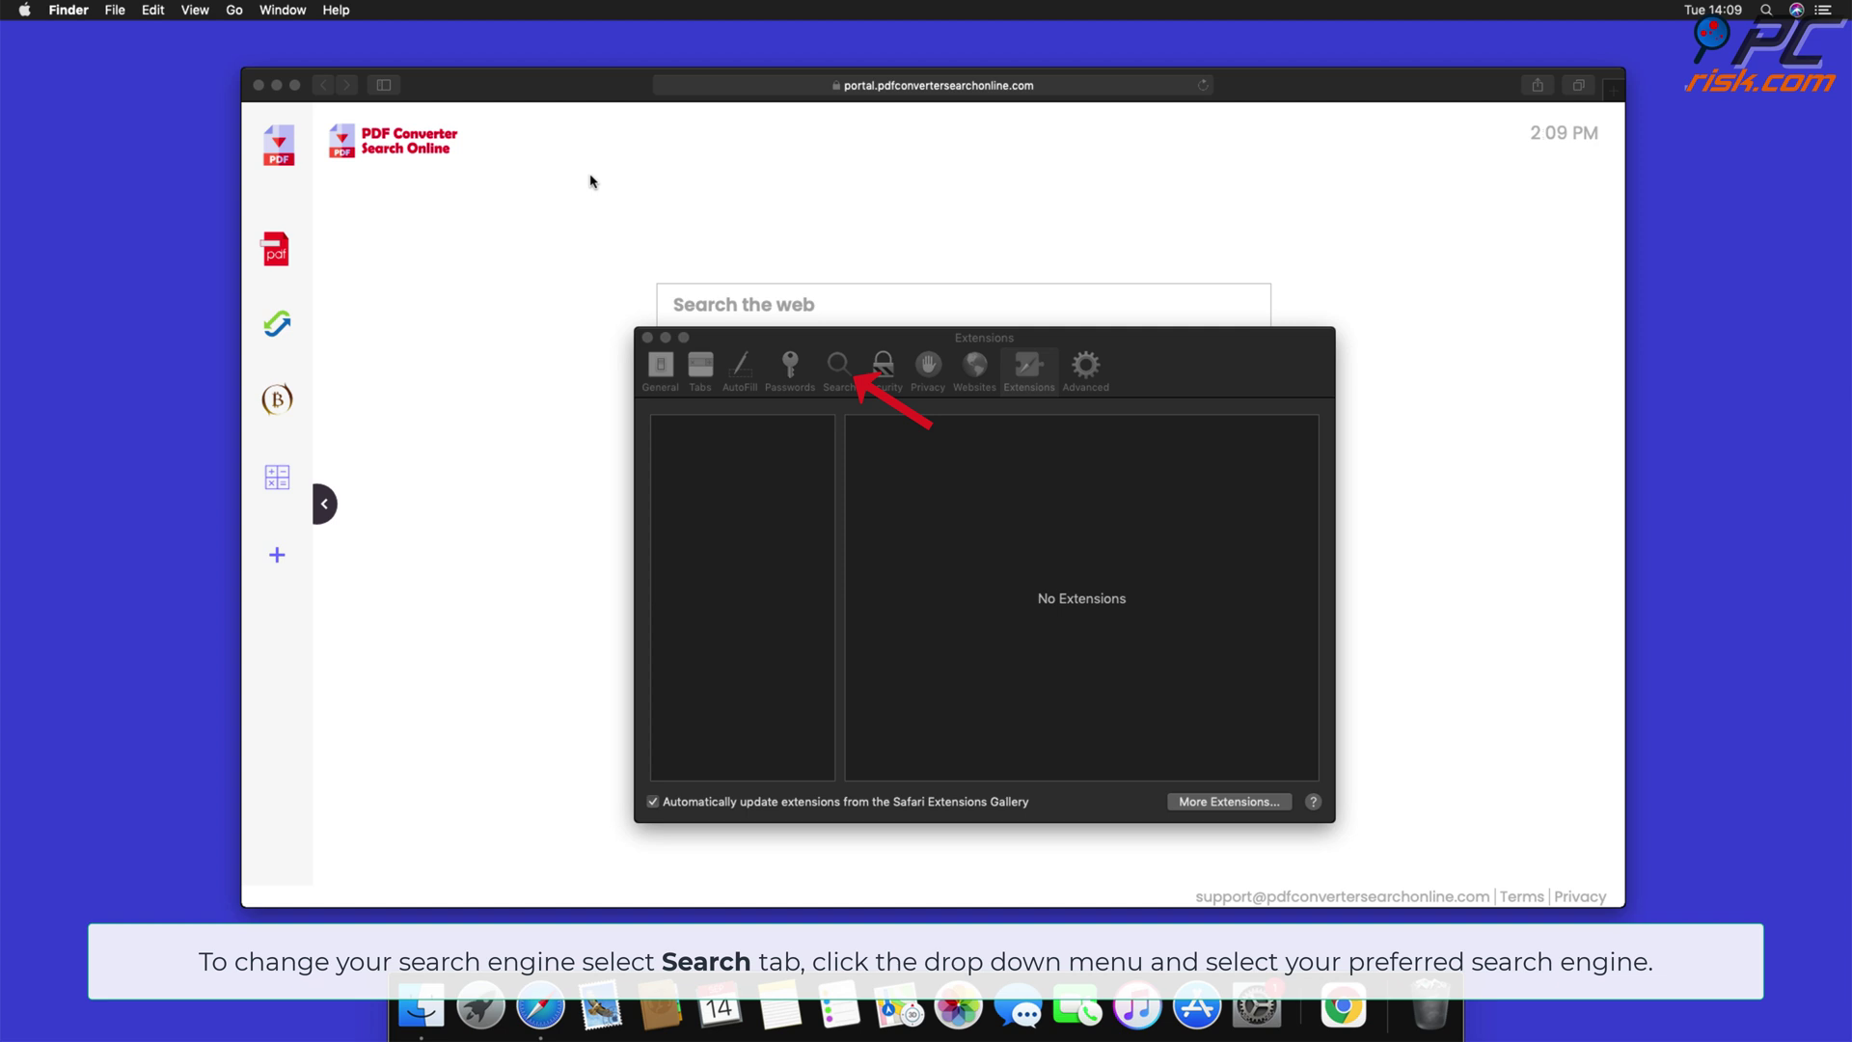
left_click(838, 372)
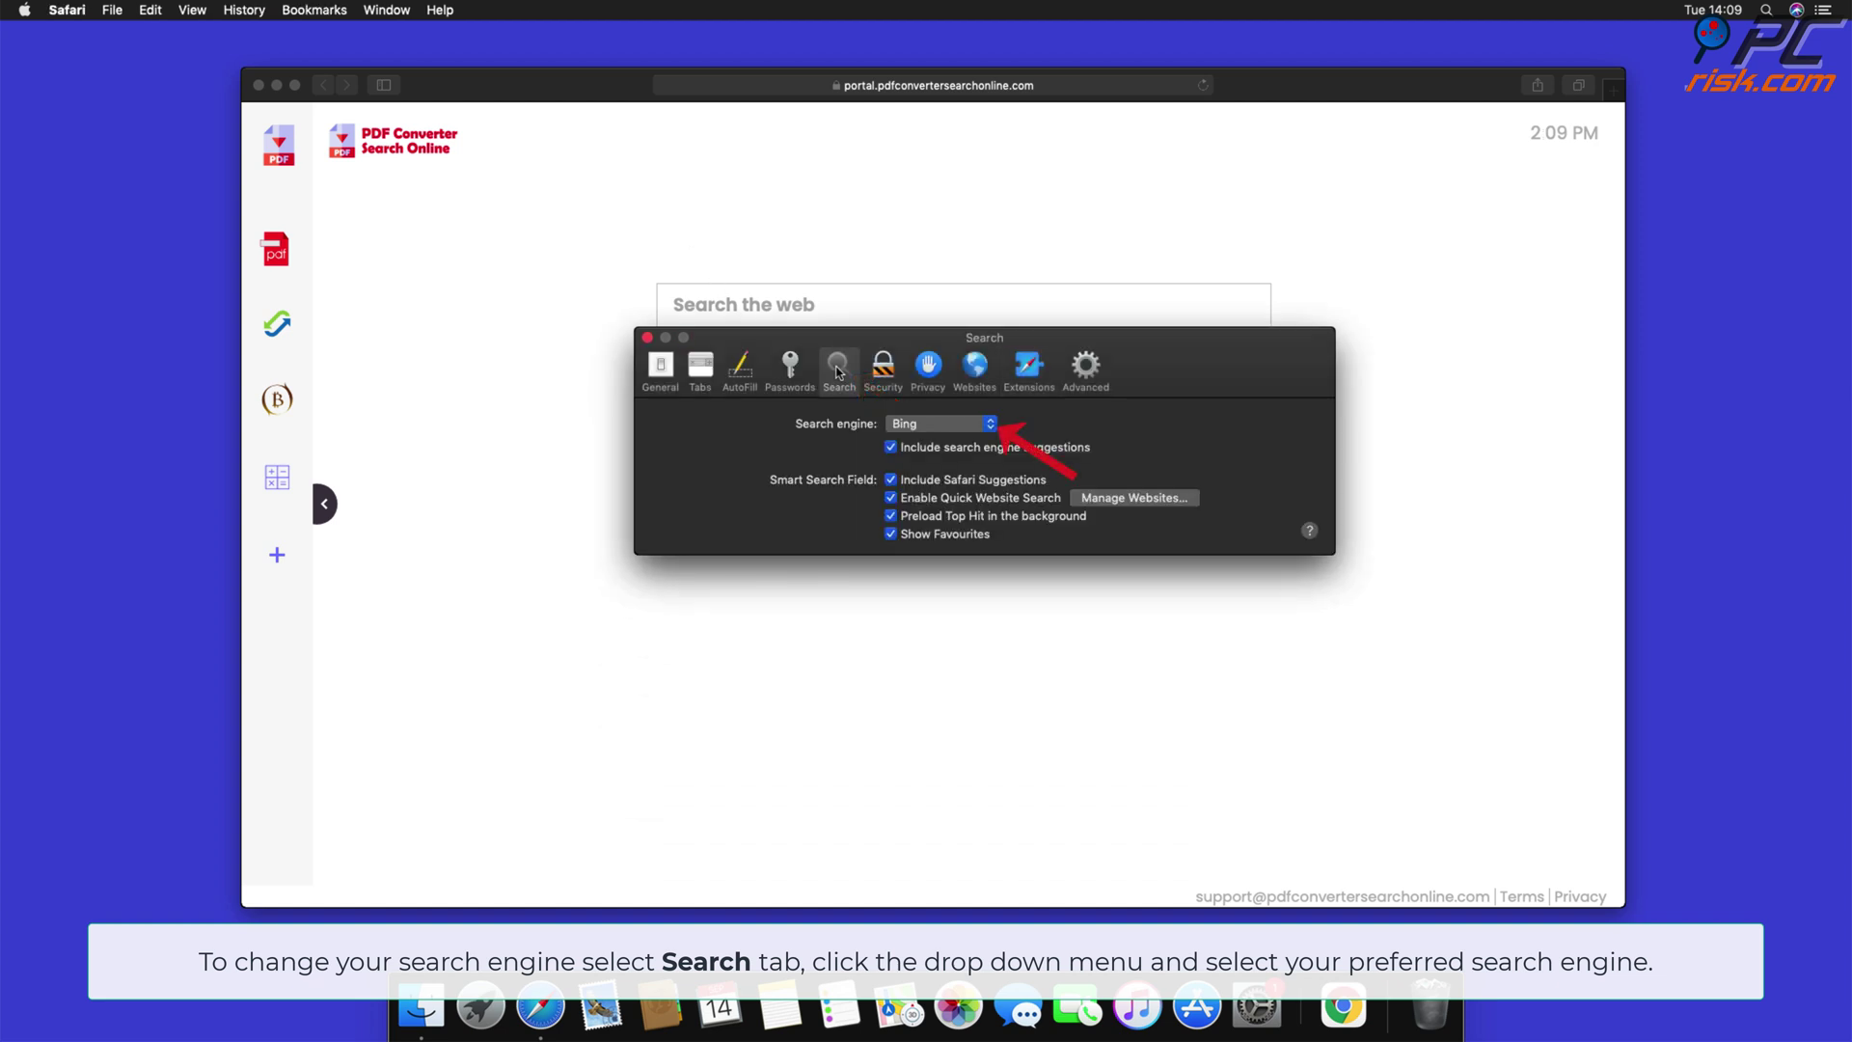
left_click(994, 432)
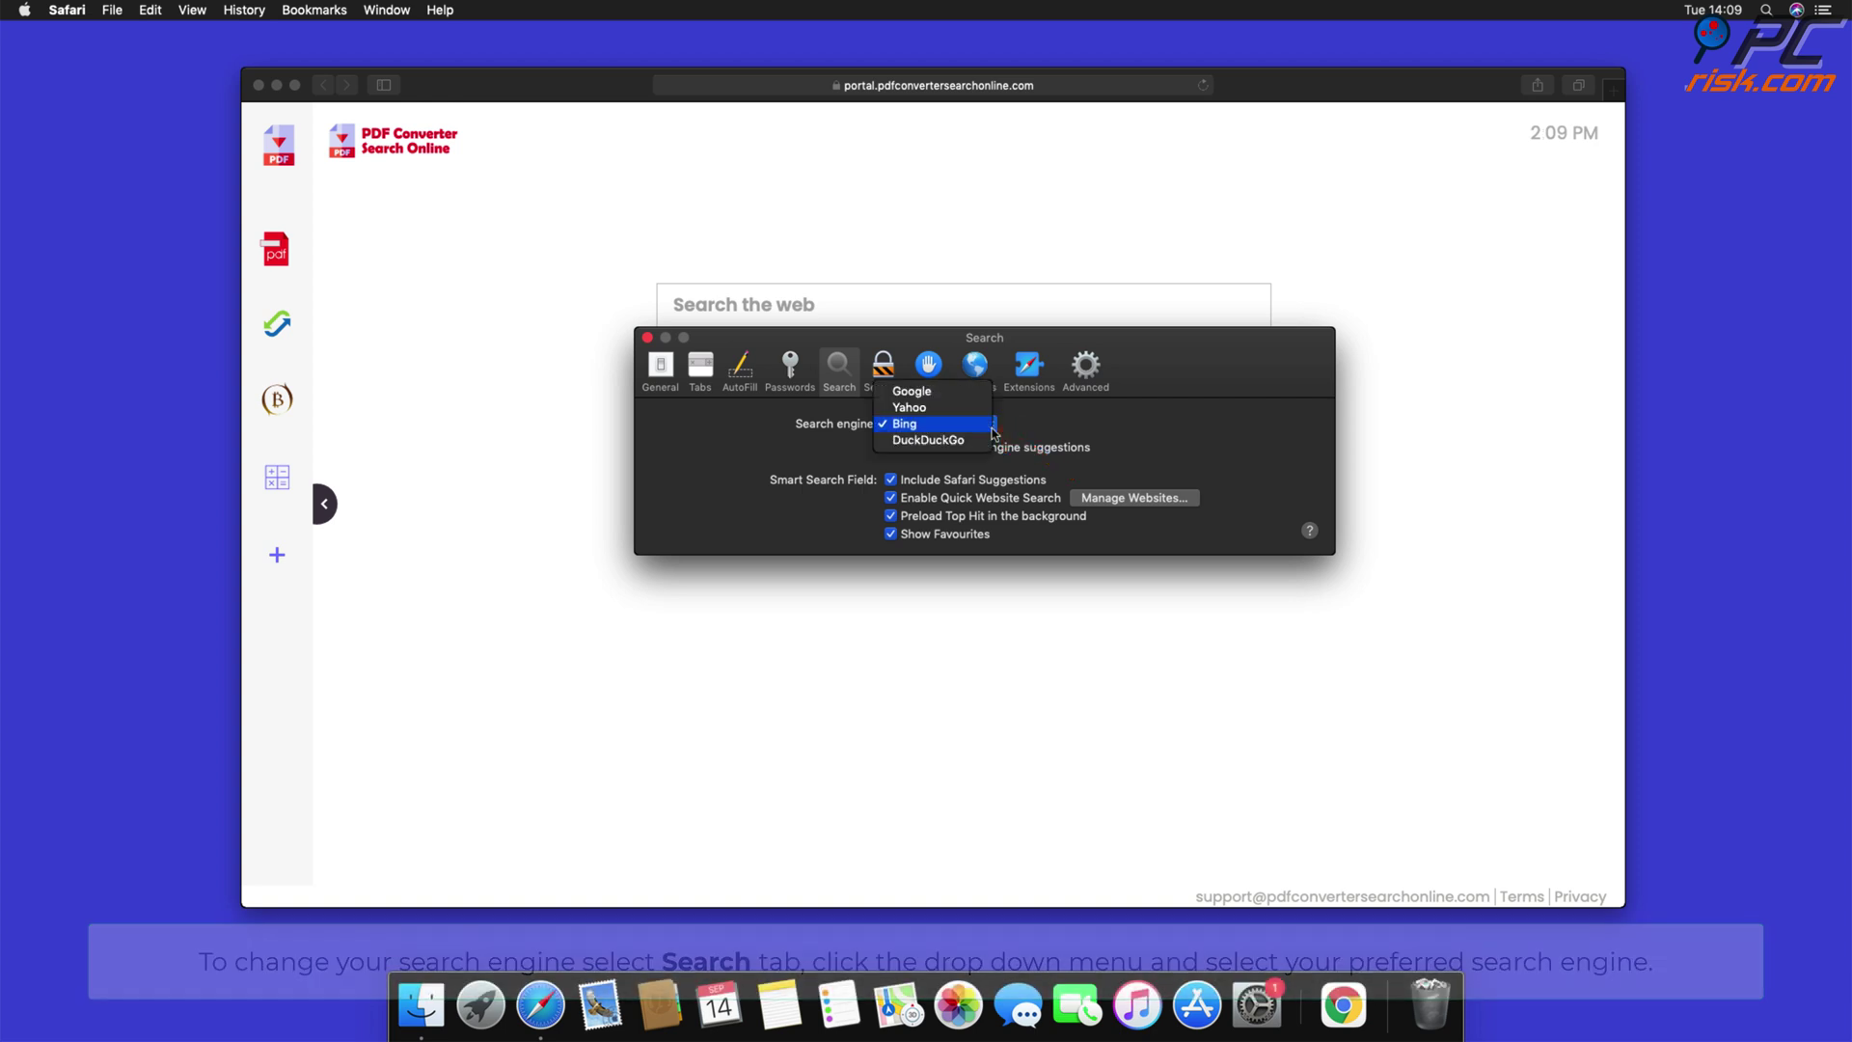
left_click(911, 391)
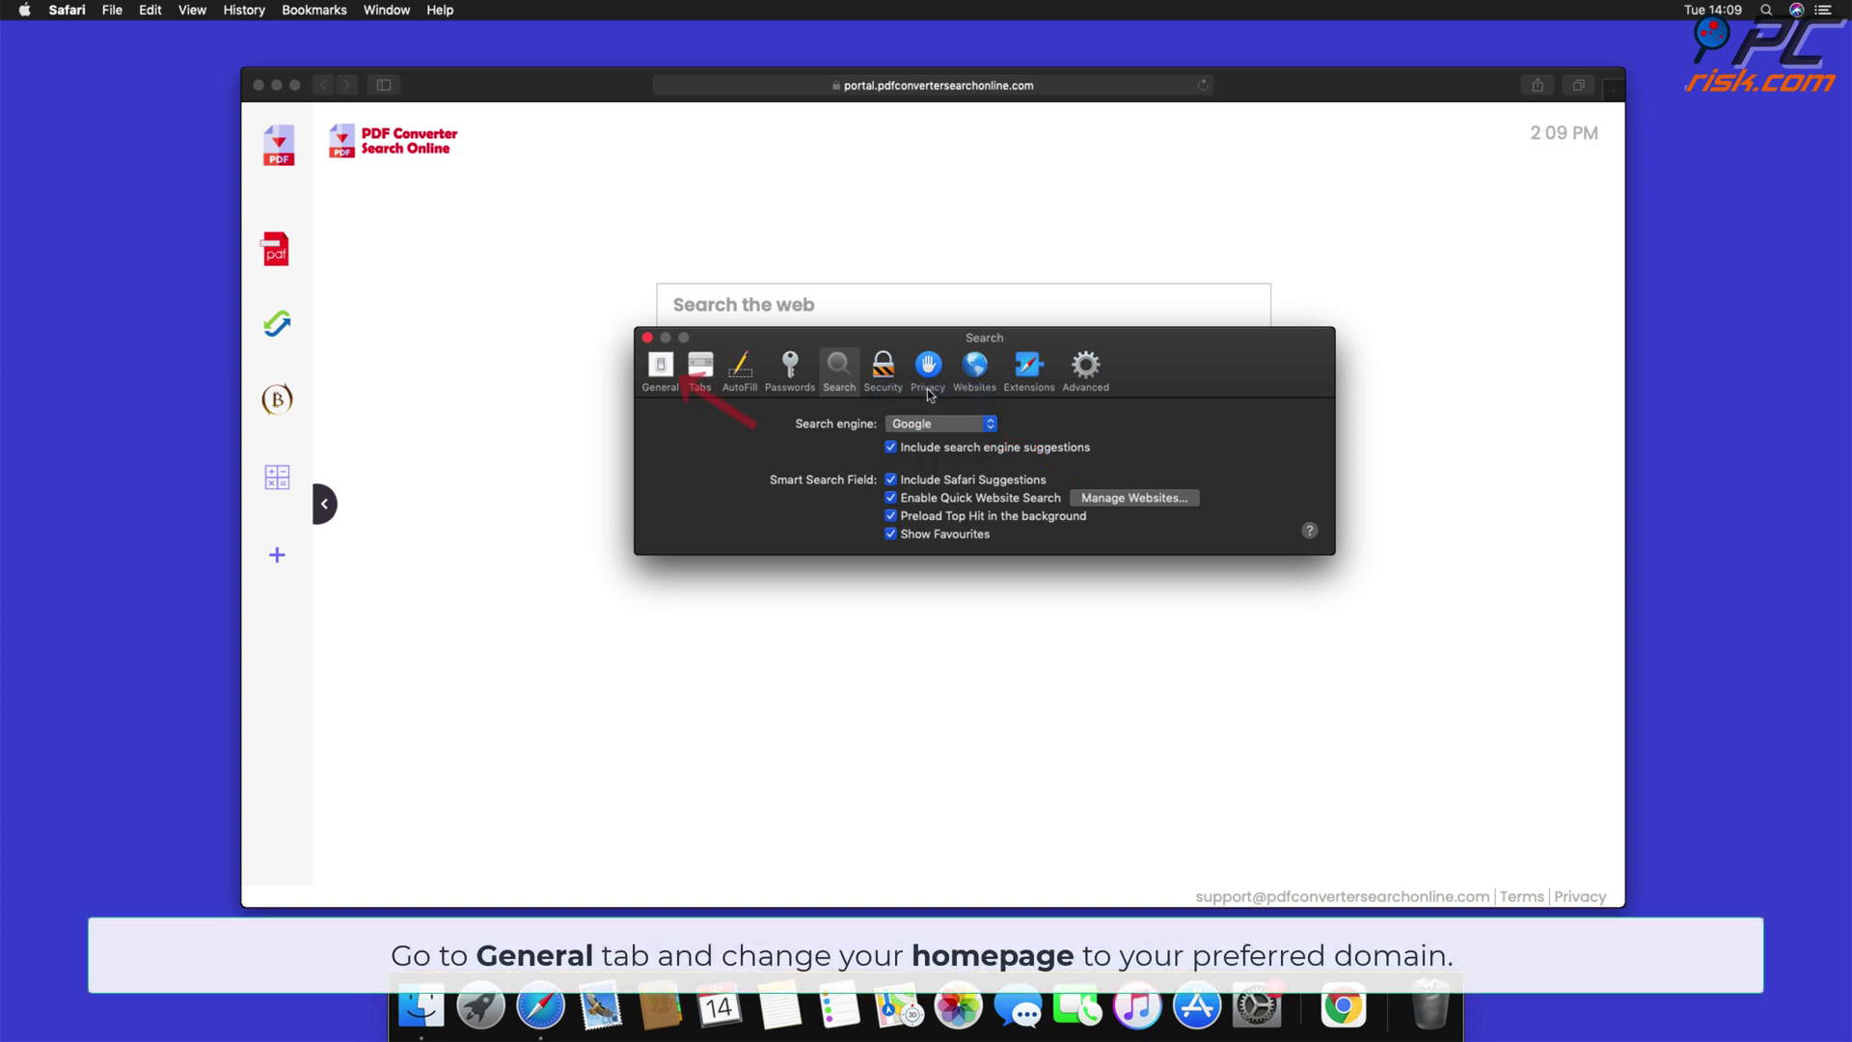
left_click(662, 367)
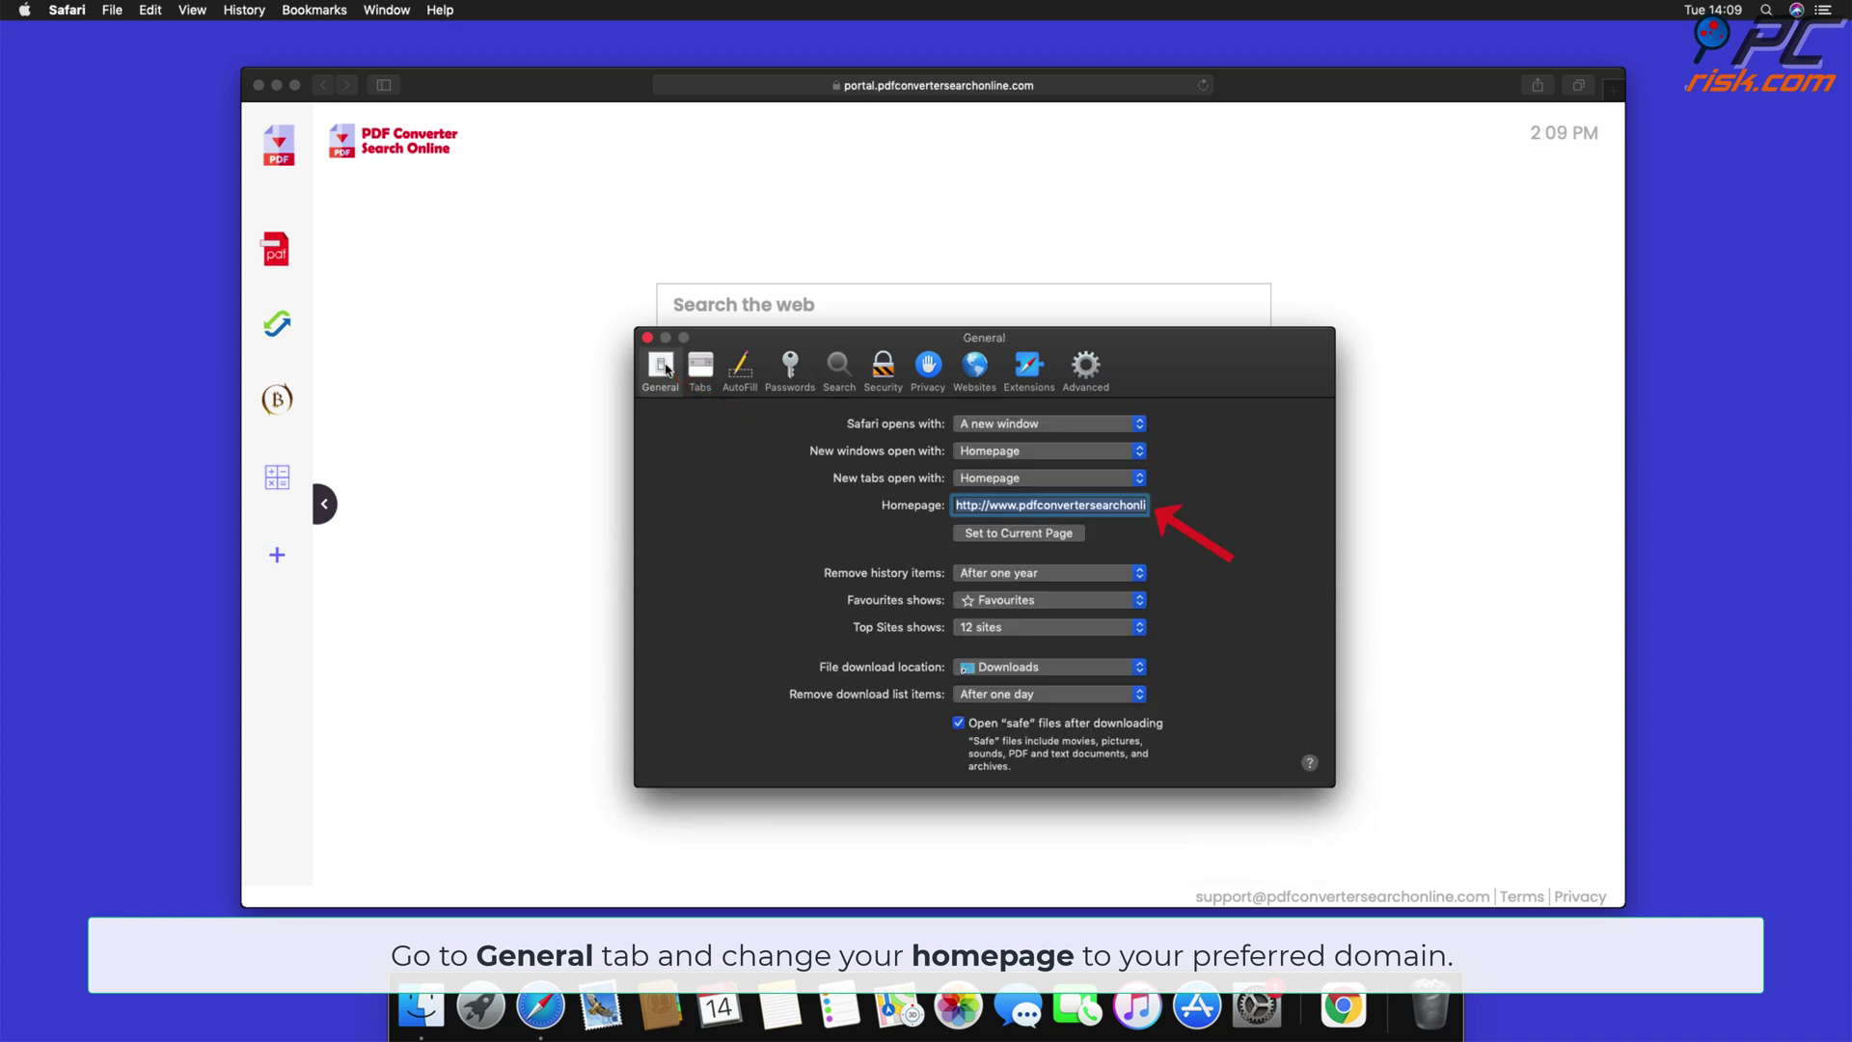
left_click(979, 511)
left_click_drag(957, 509, 1275, 536)
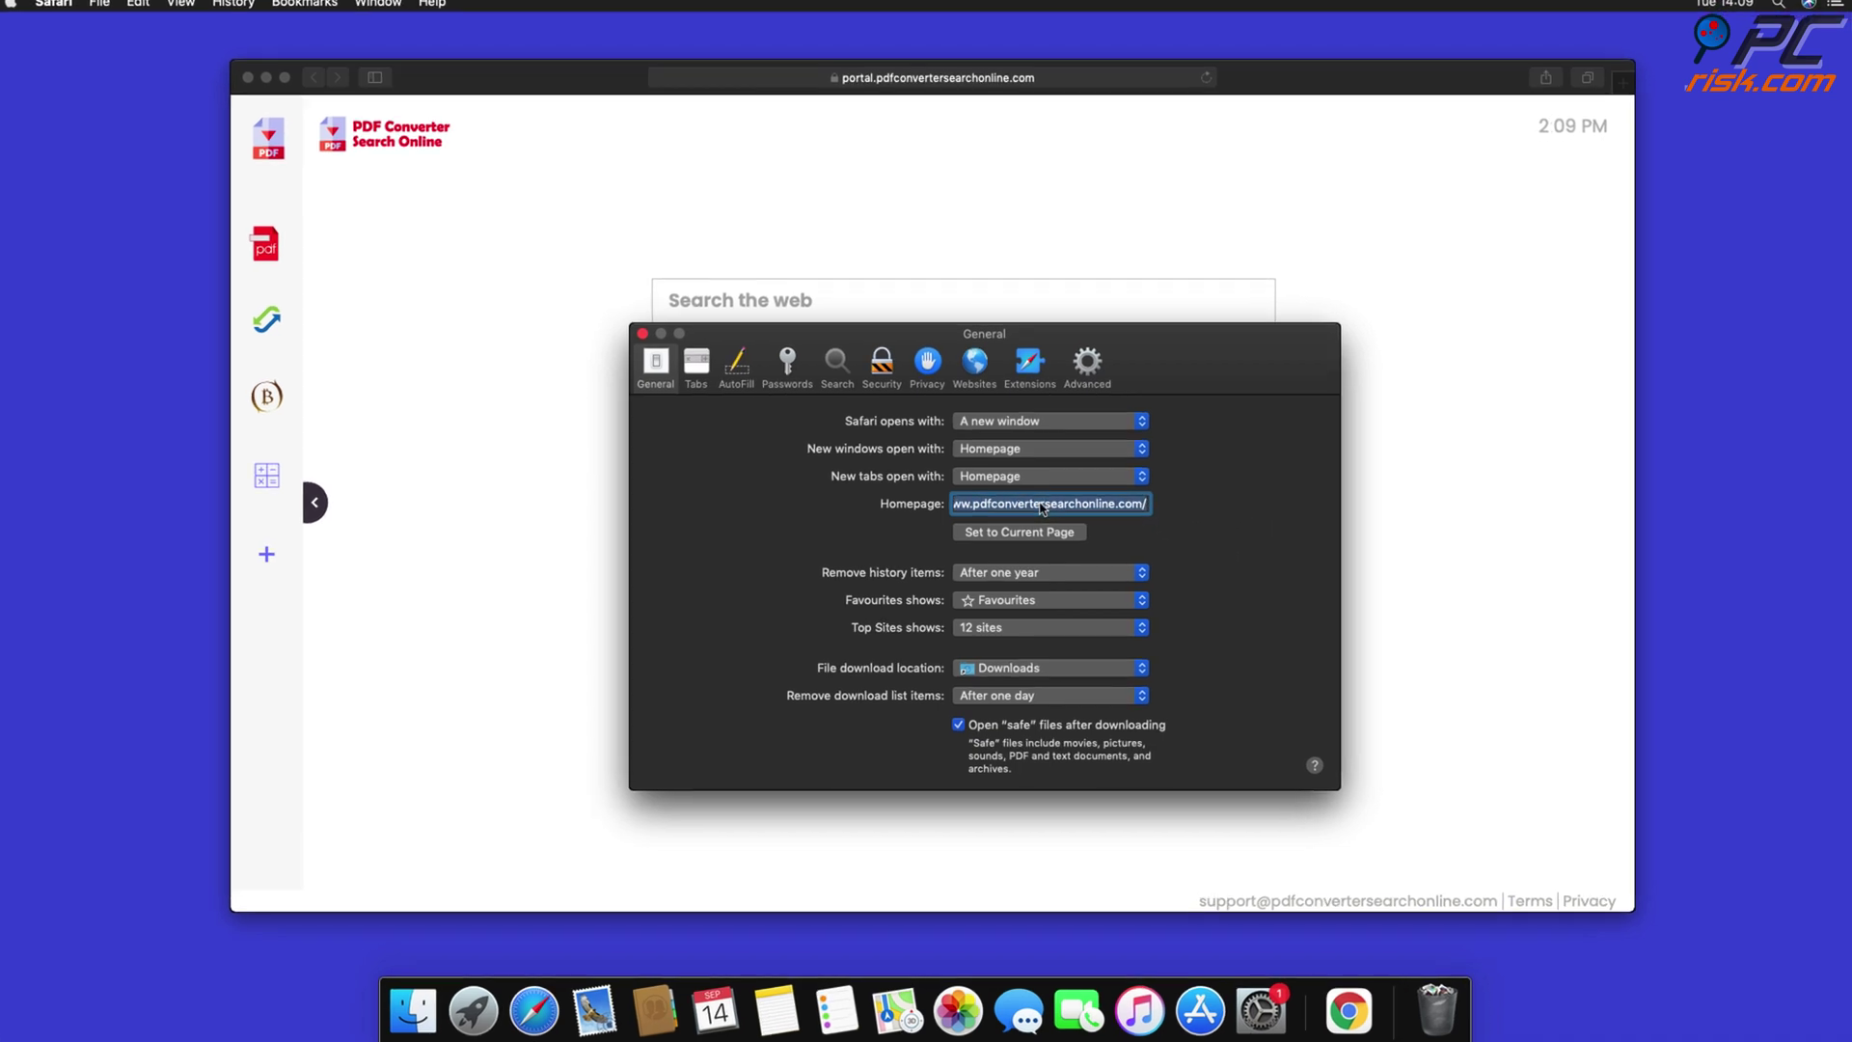
key("BackSpace")
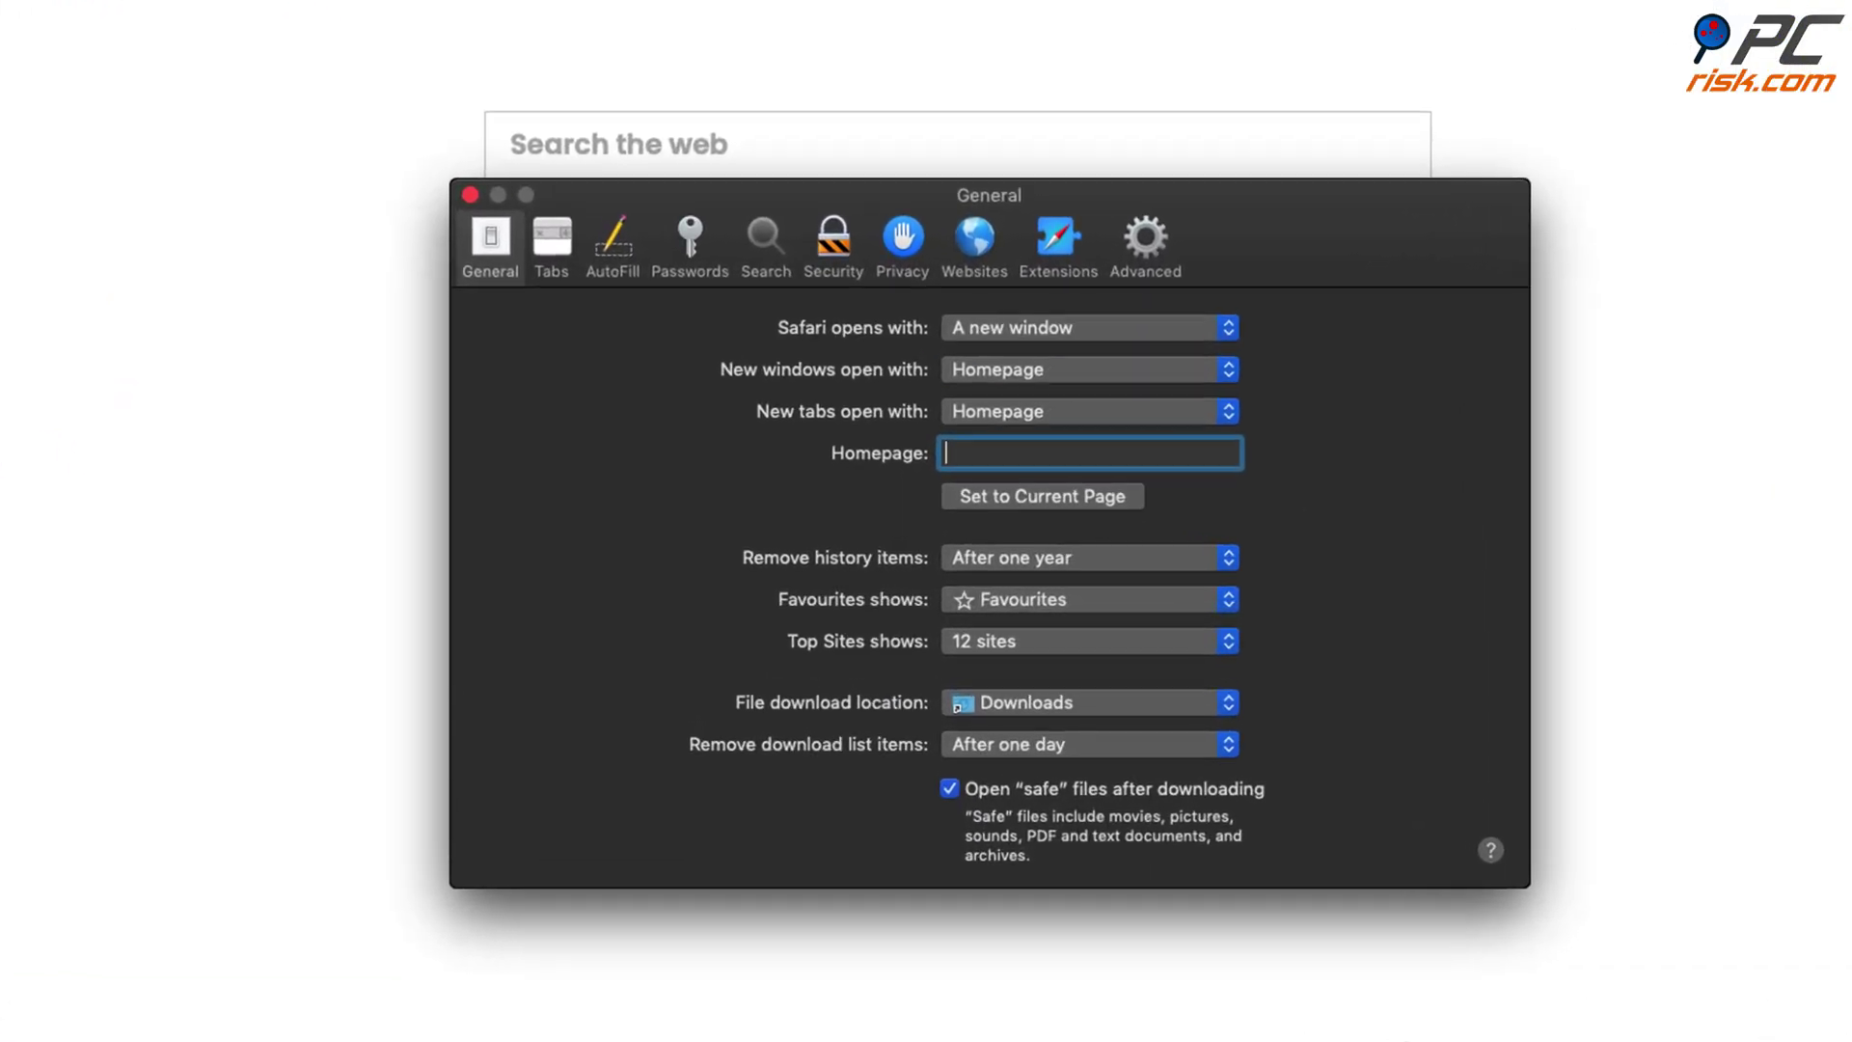
type("www.google.")
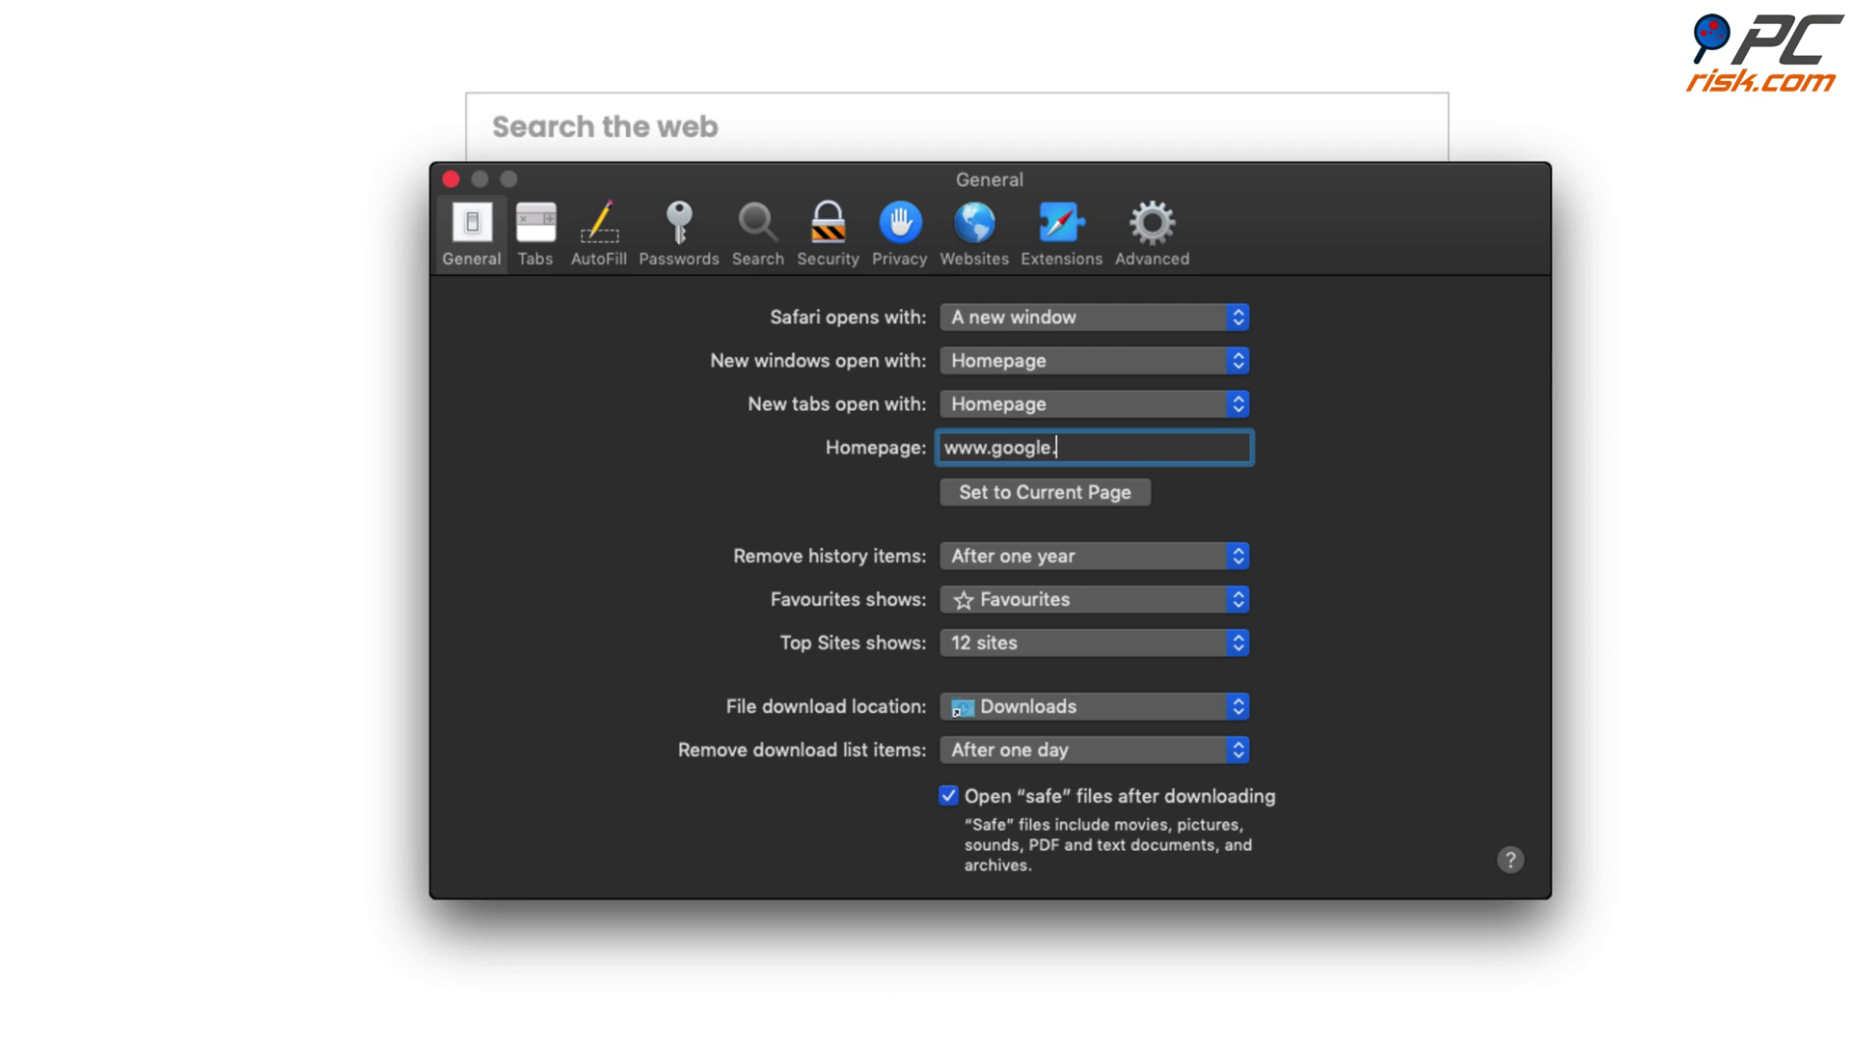
type("com")
key("Return")
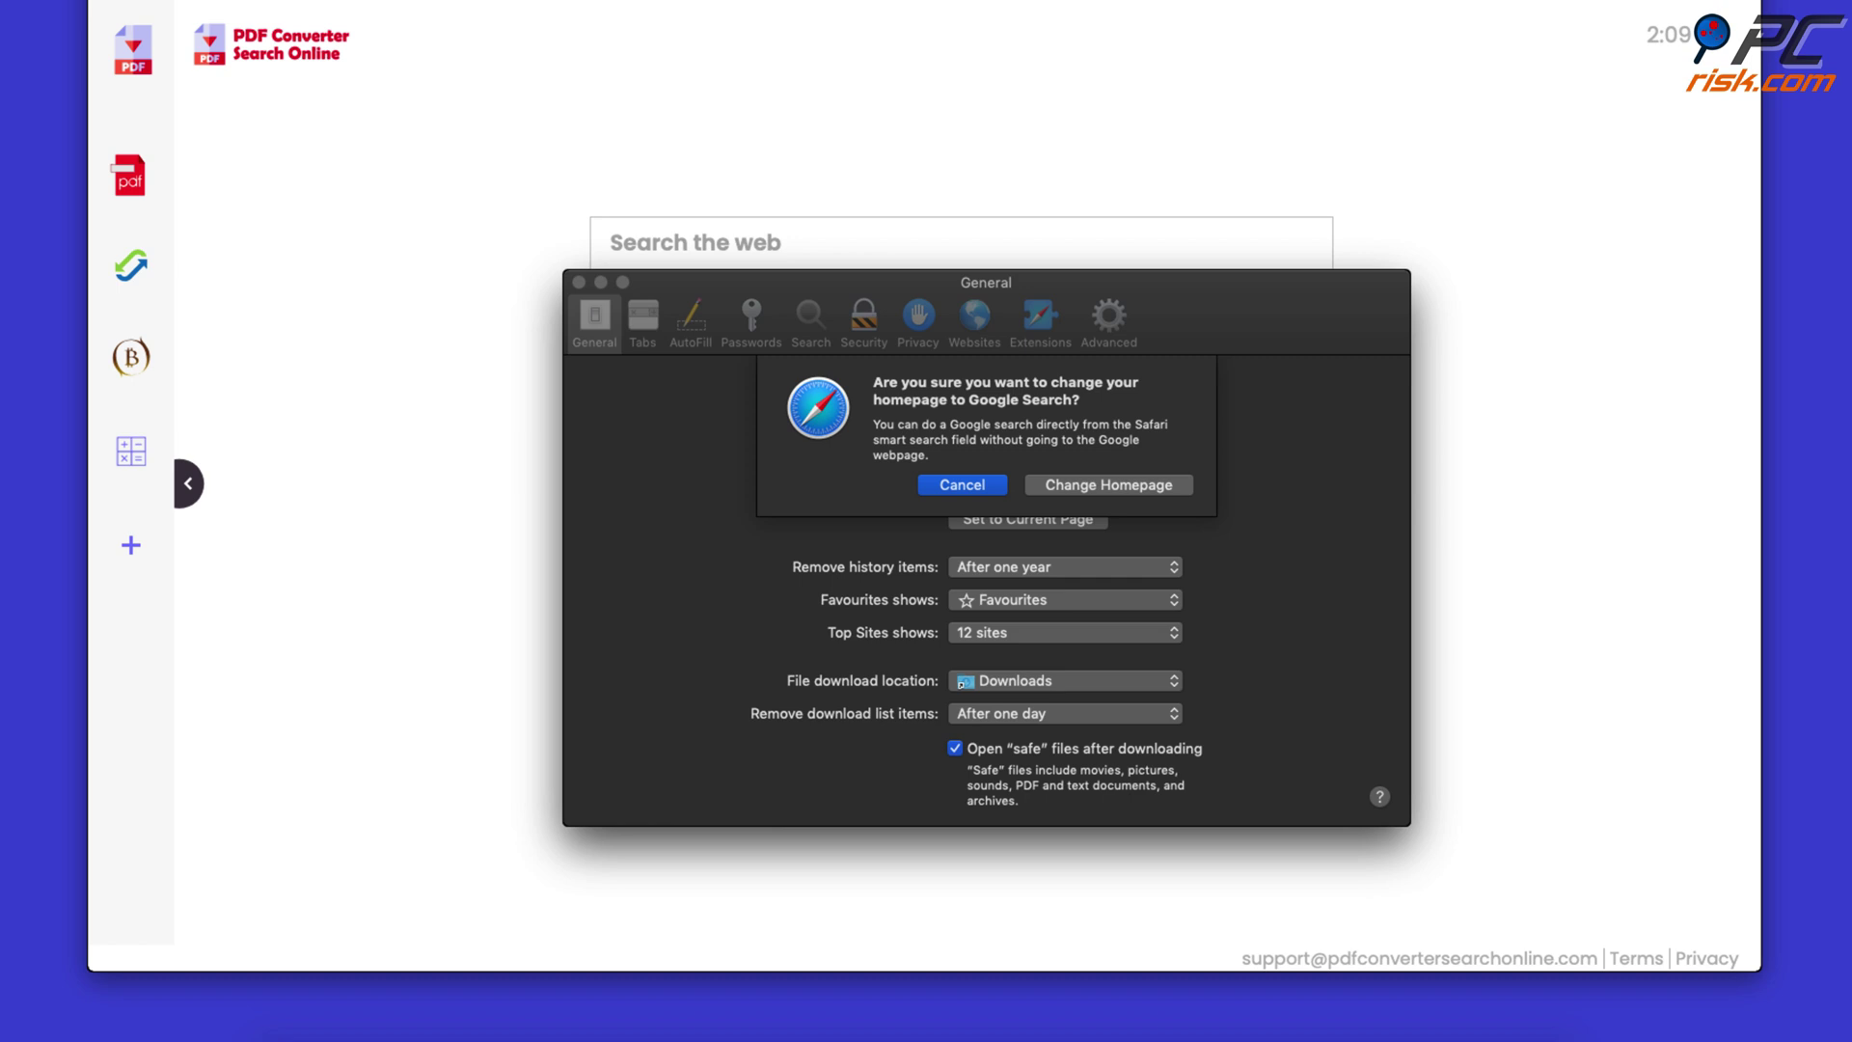
left_click(1151, 484)
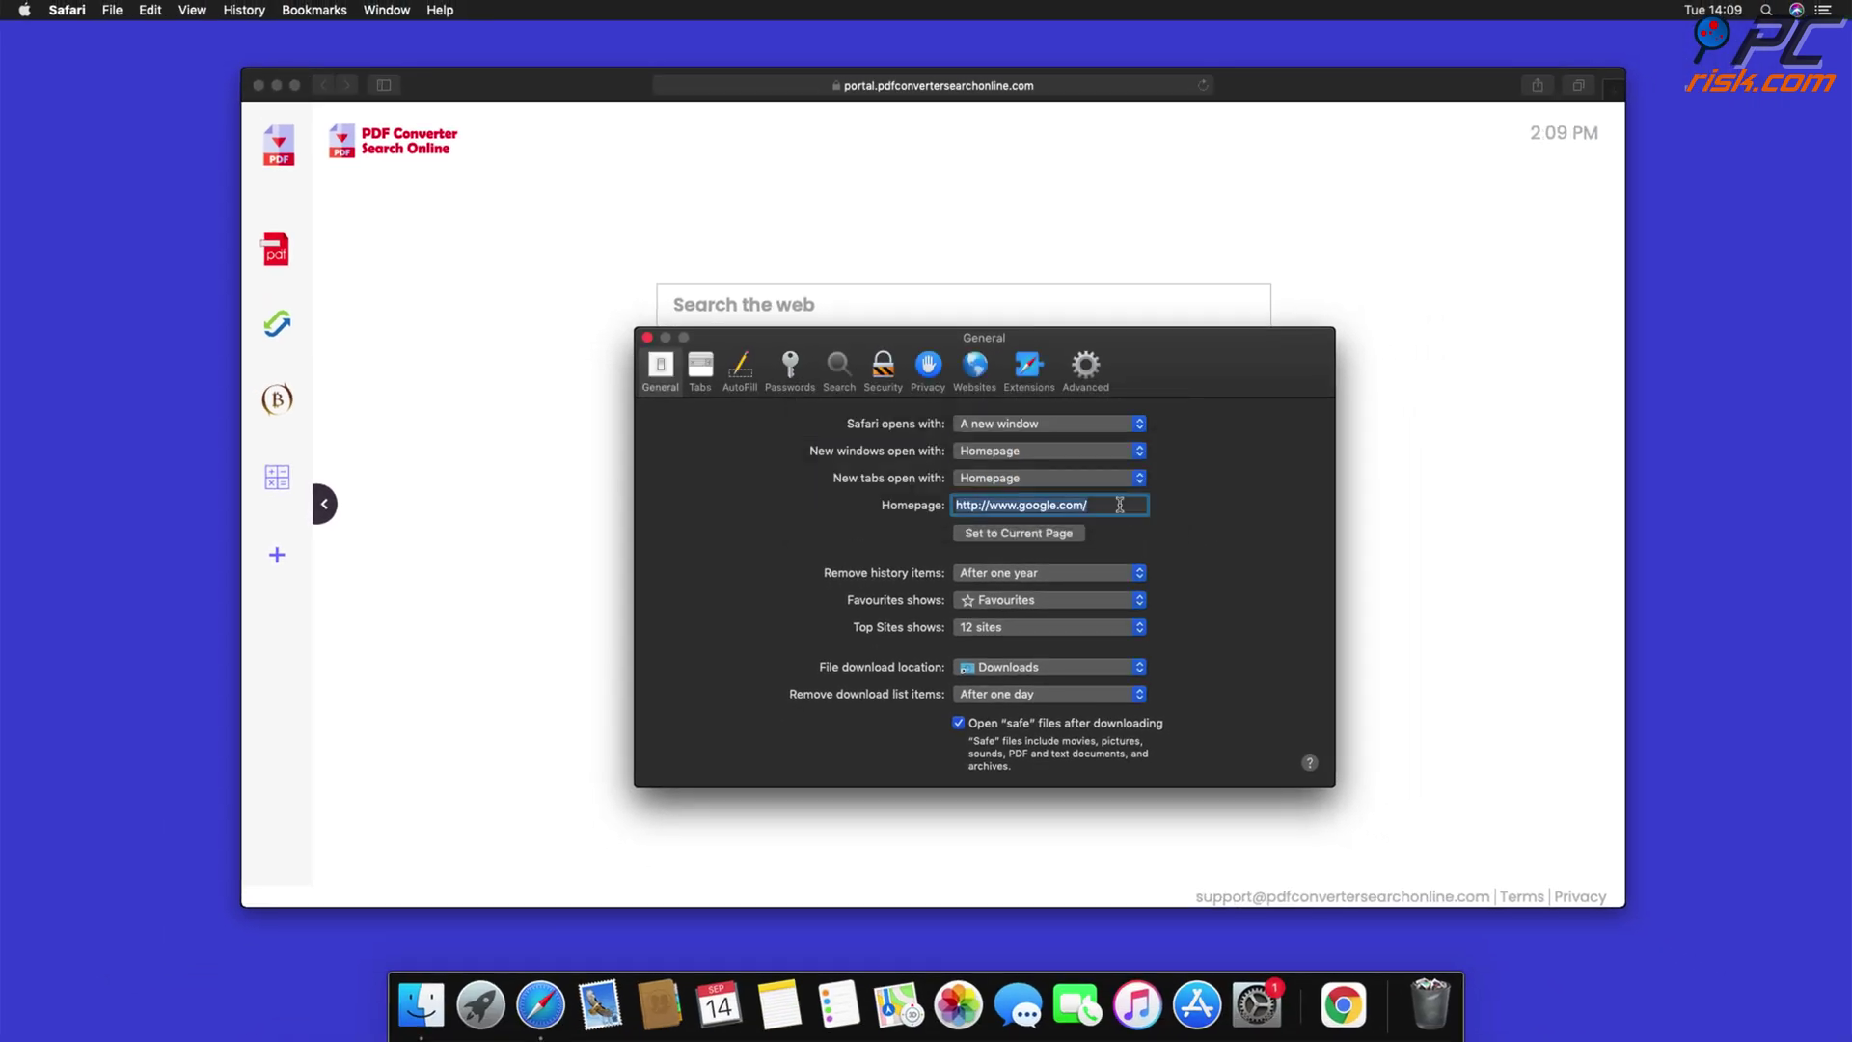
Close the Safari Preferences window
left_click(649, 337)
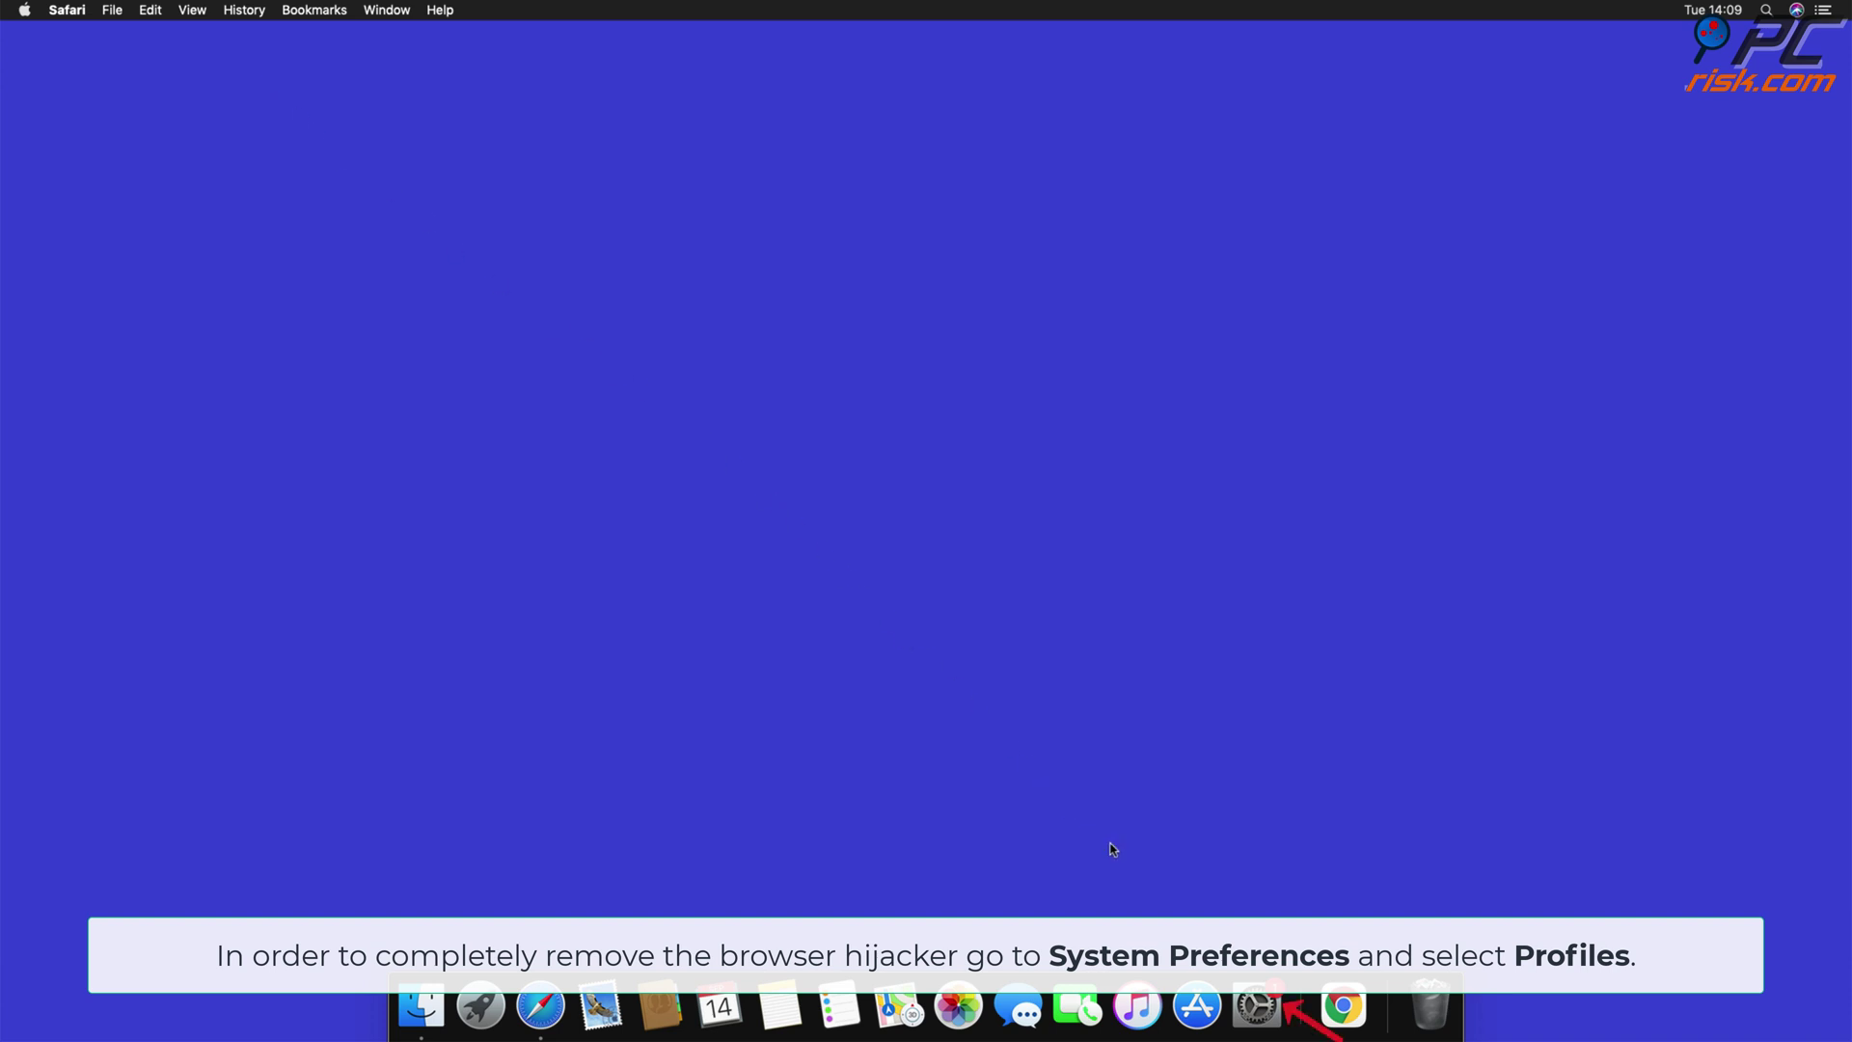
Remove the user and device TEST PROFILE entries in System Preferences Profiles
left_click(1254, 1007)
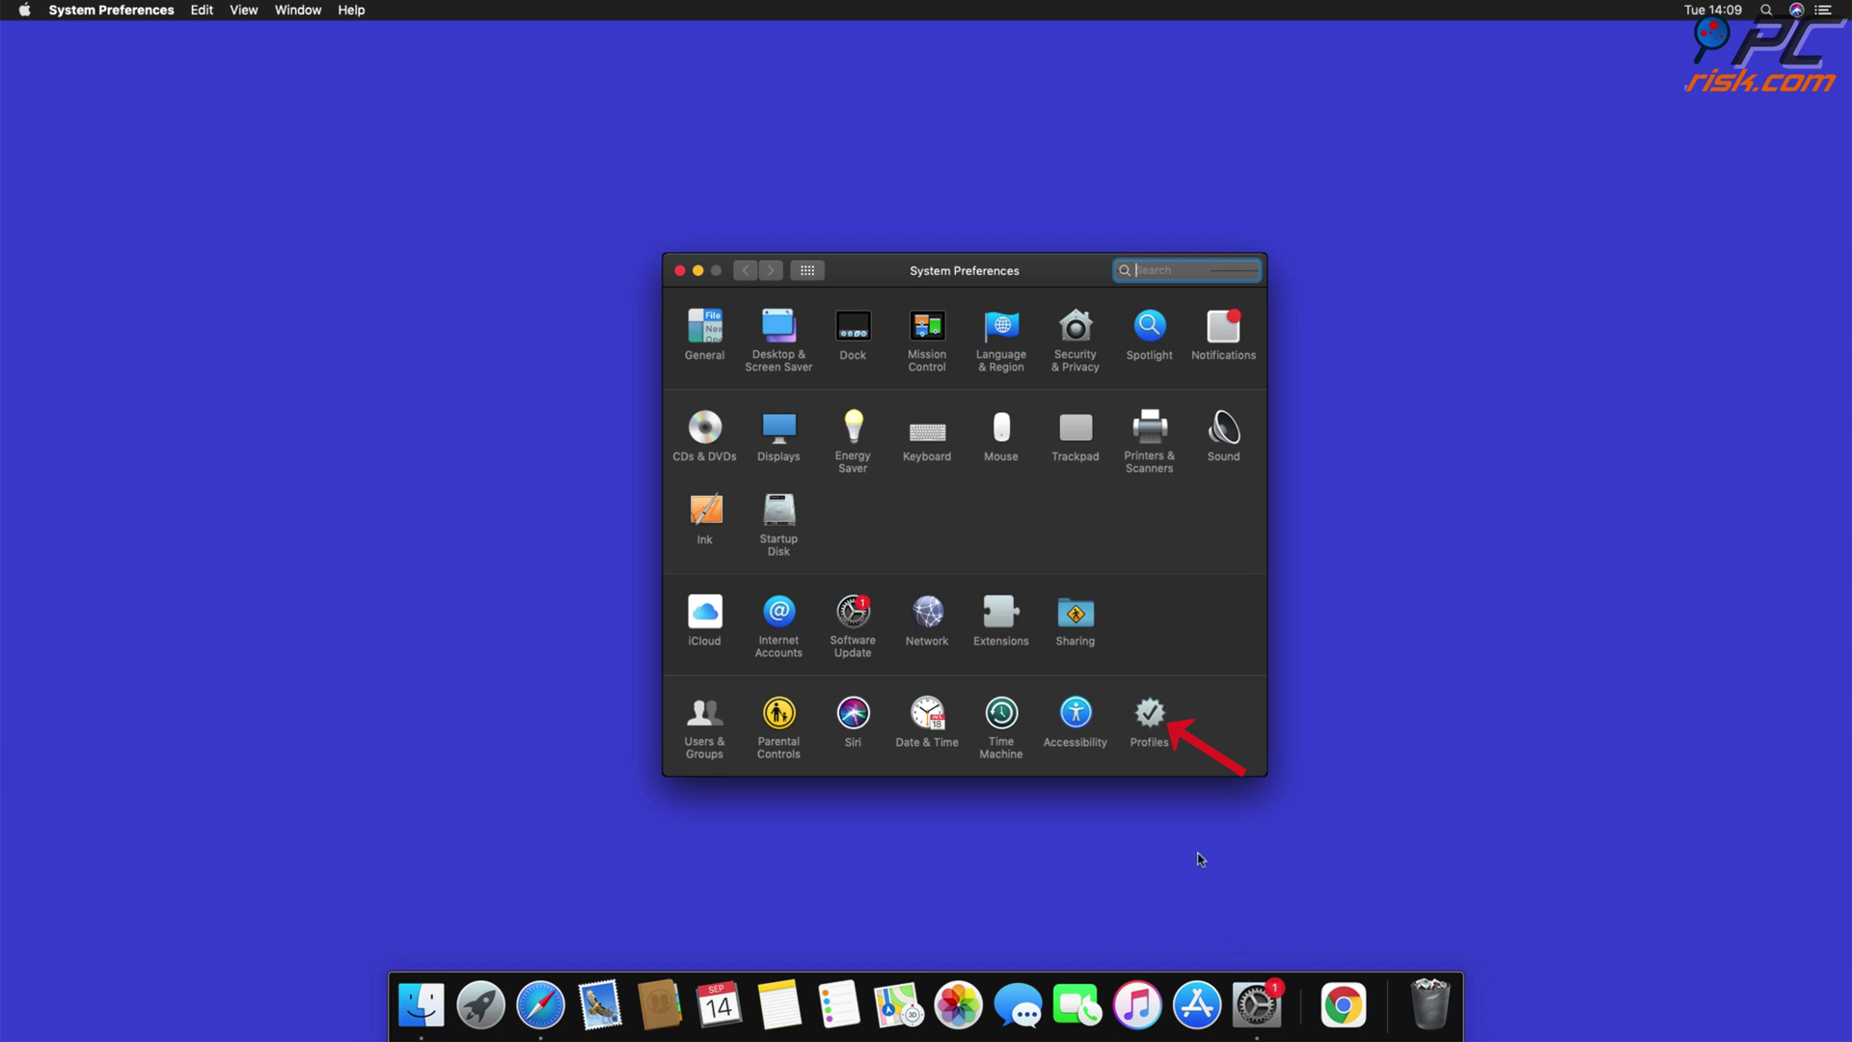
left_click(1144, 731)
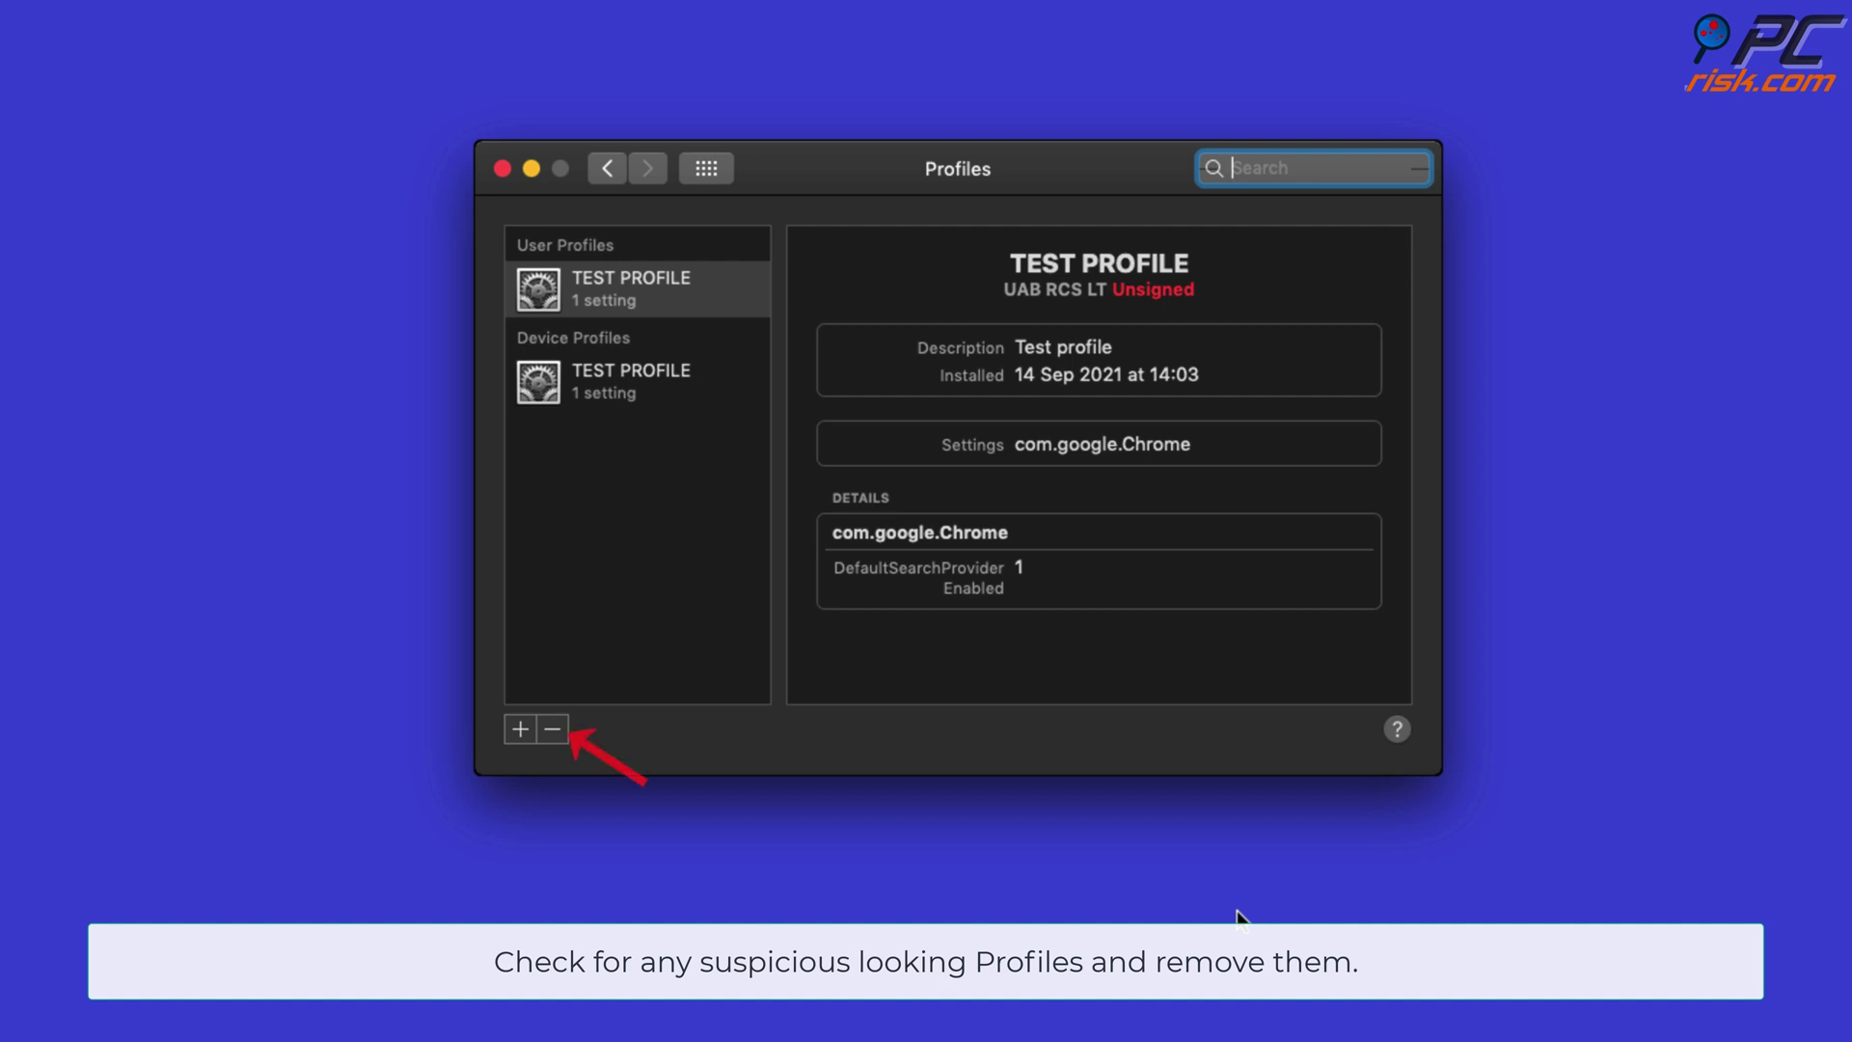
left_click(552, 731)
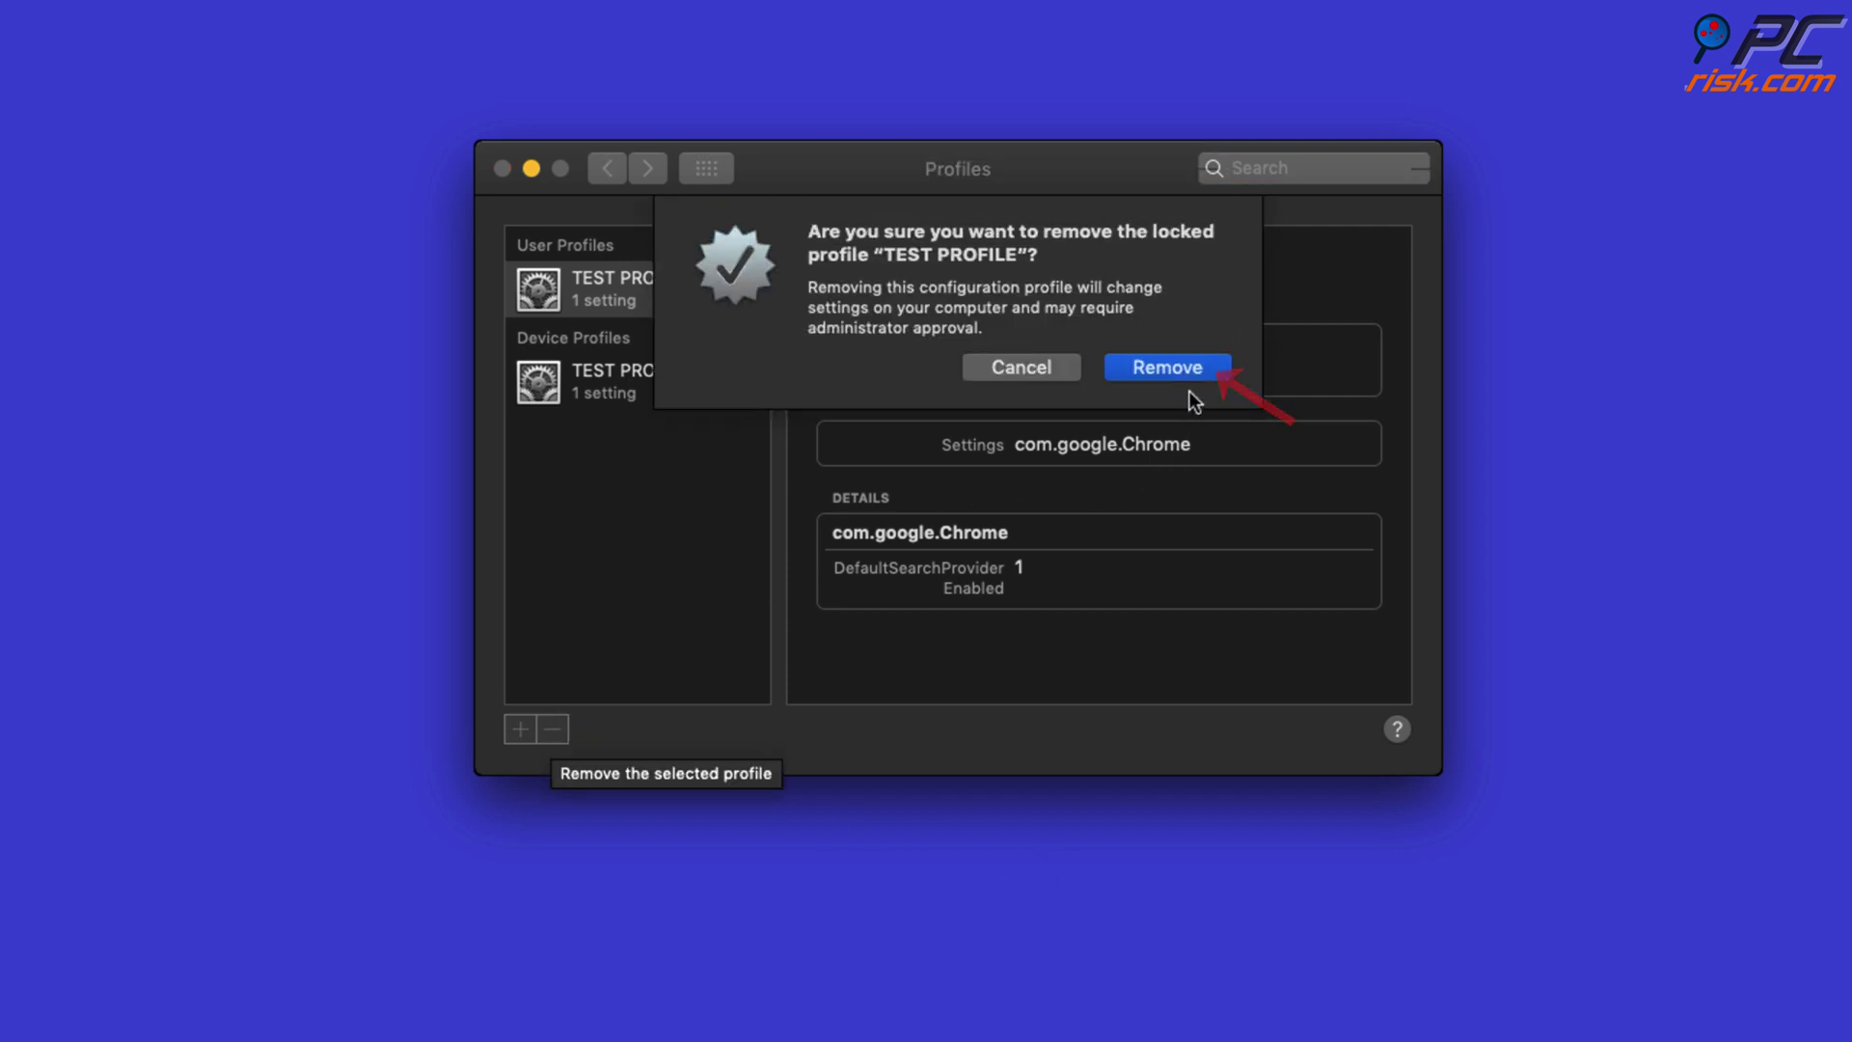
left_click(1184, 376)
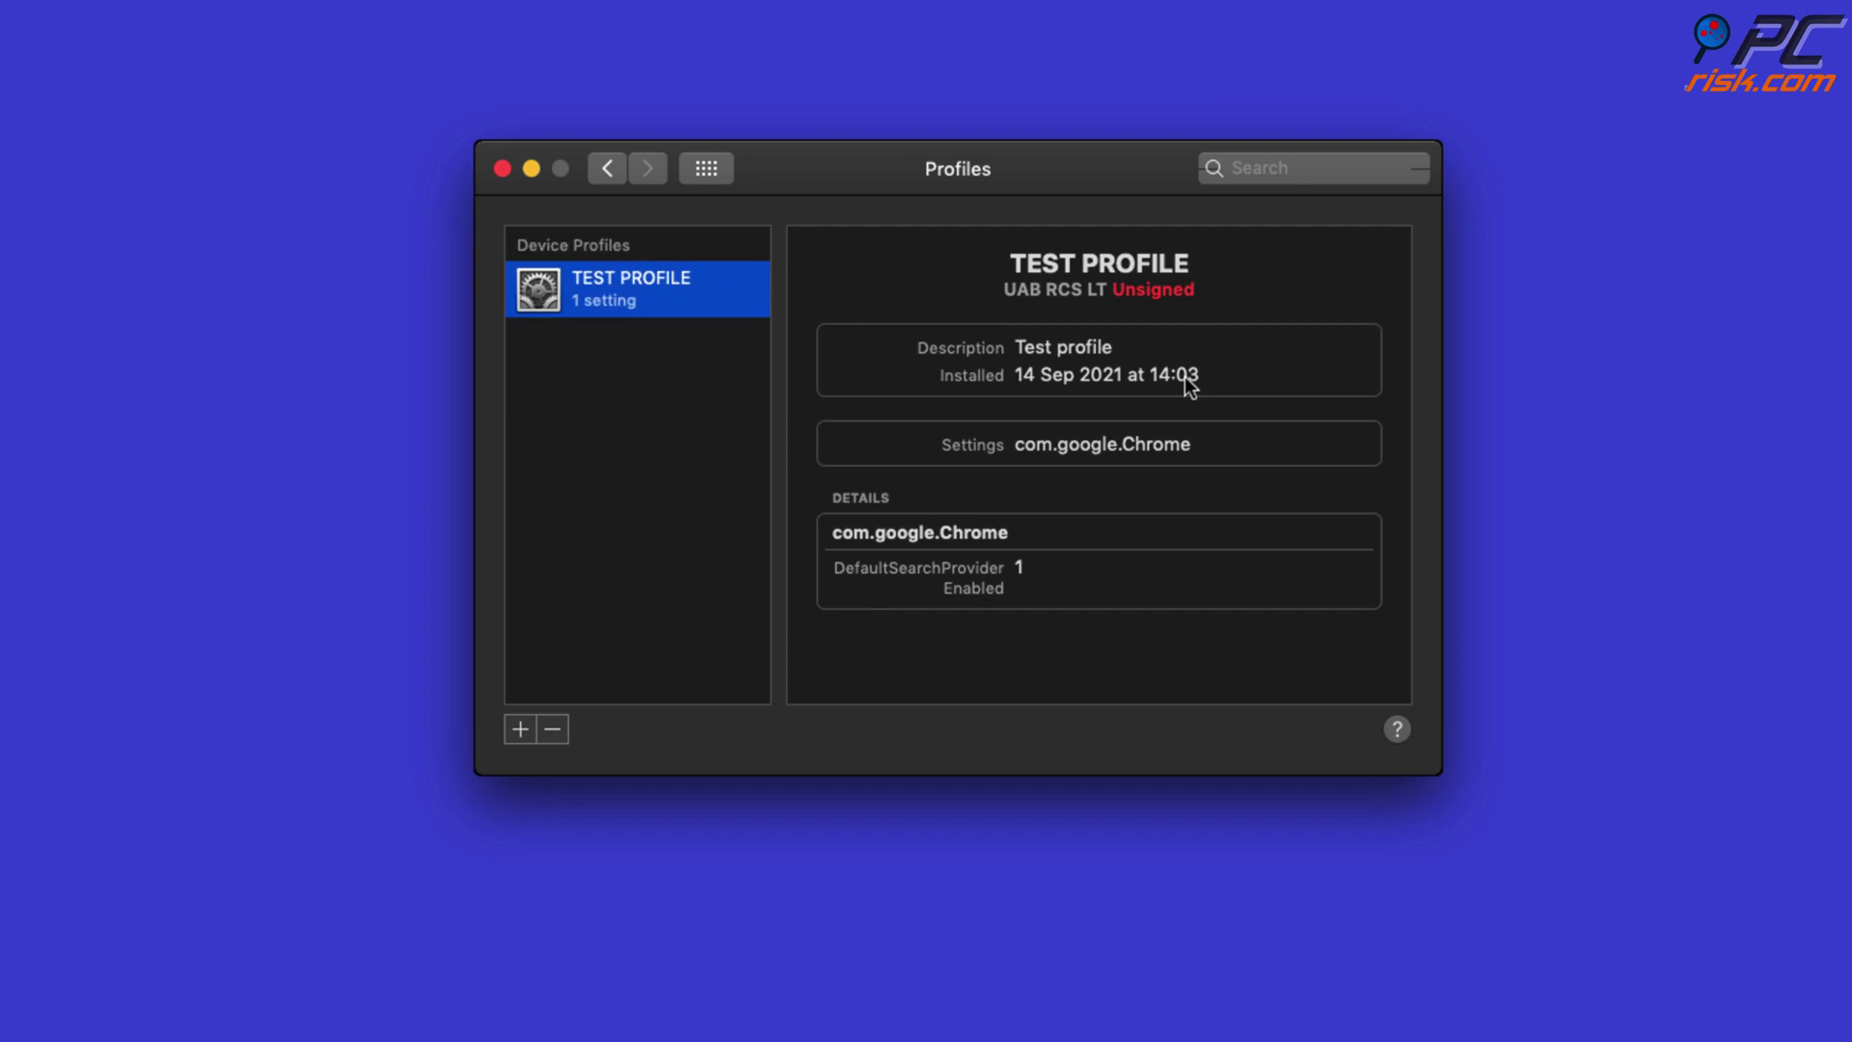
left_click(564, 731)
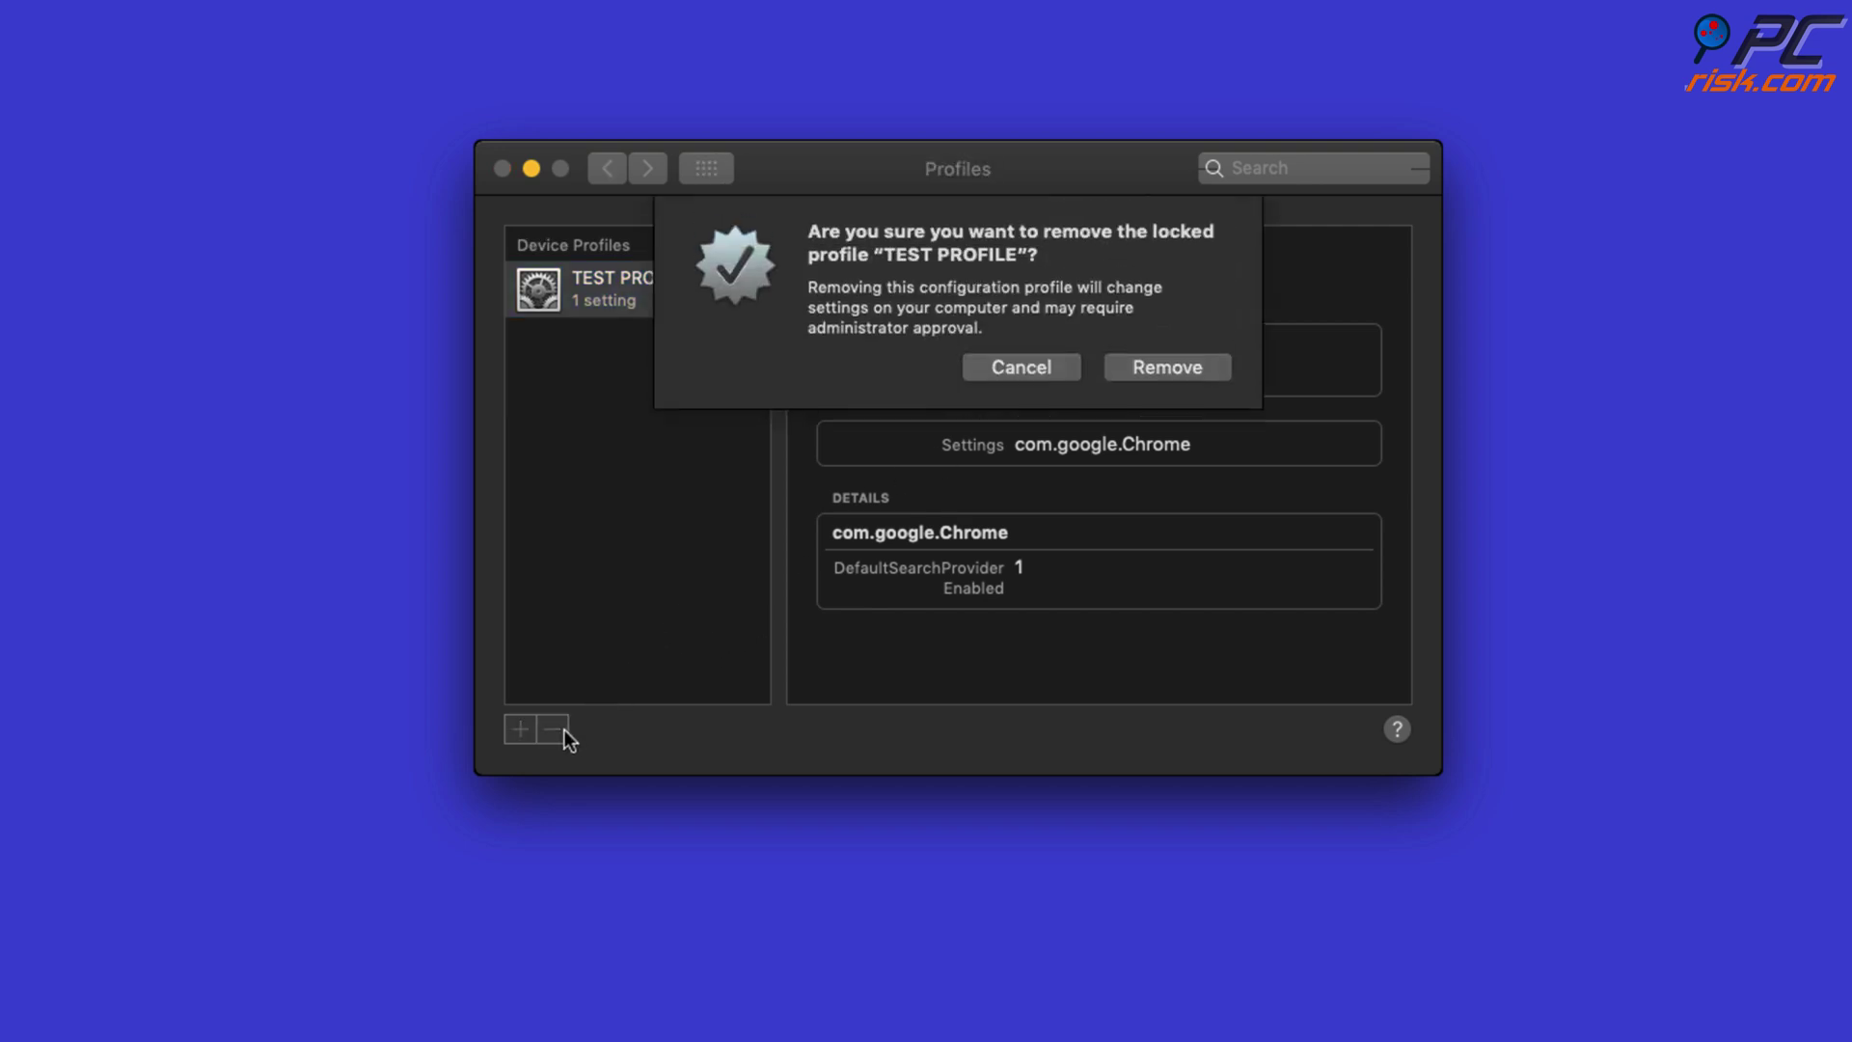
left_click(1155, 371)
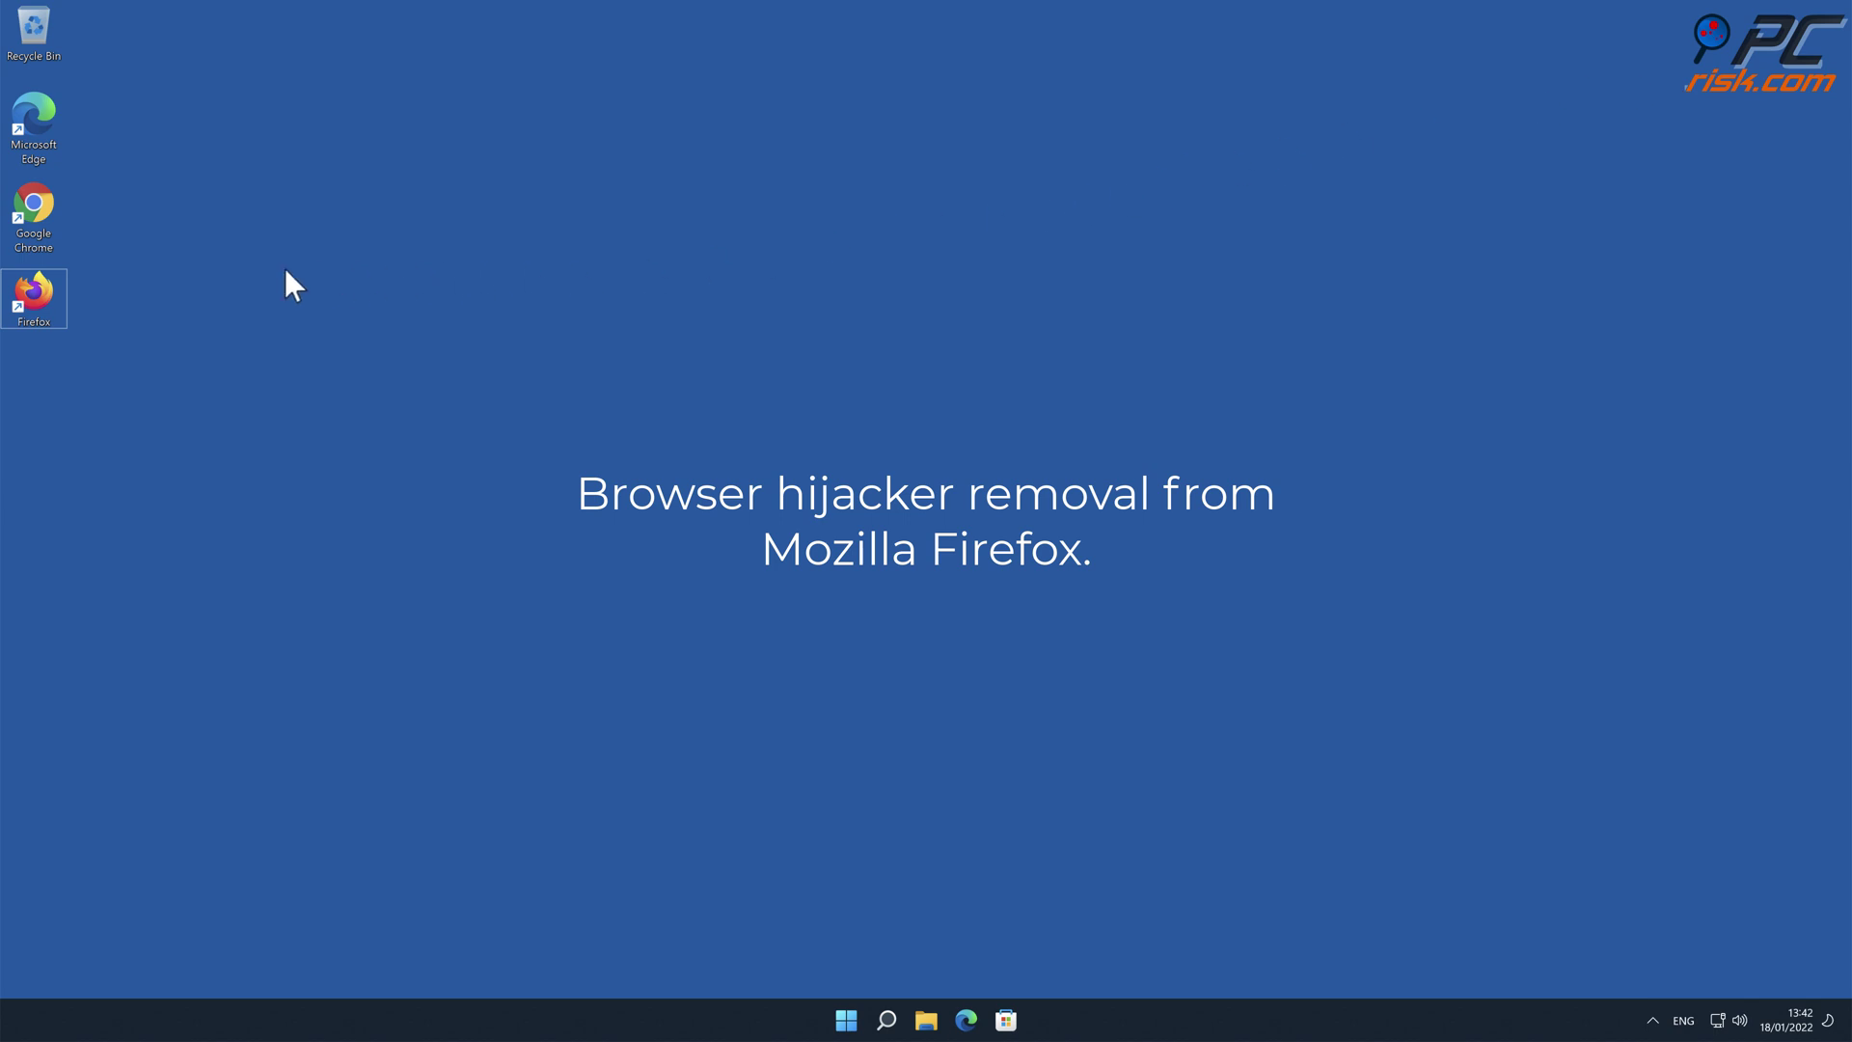
Launch Firefox from the desktop and open Add-ons and themes from the ☰ menu
double_click(39, 296)
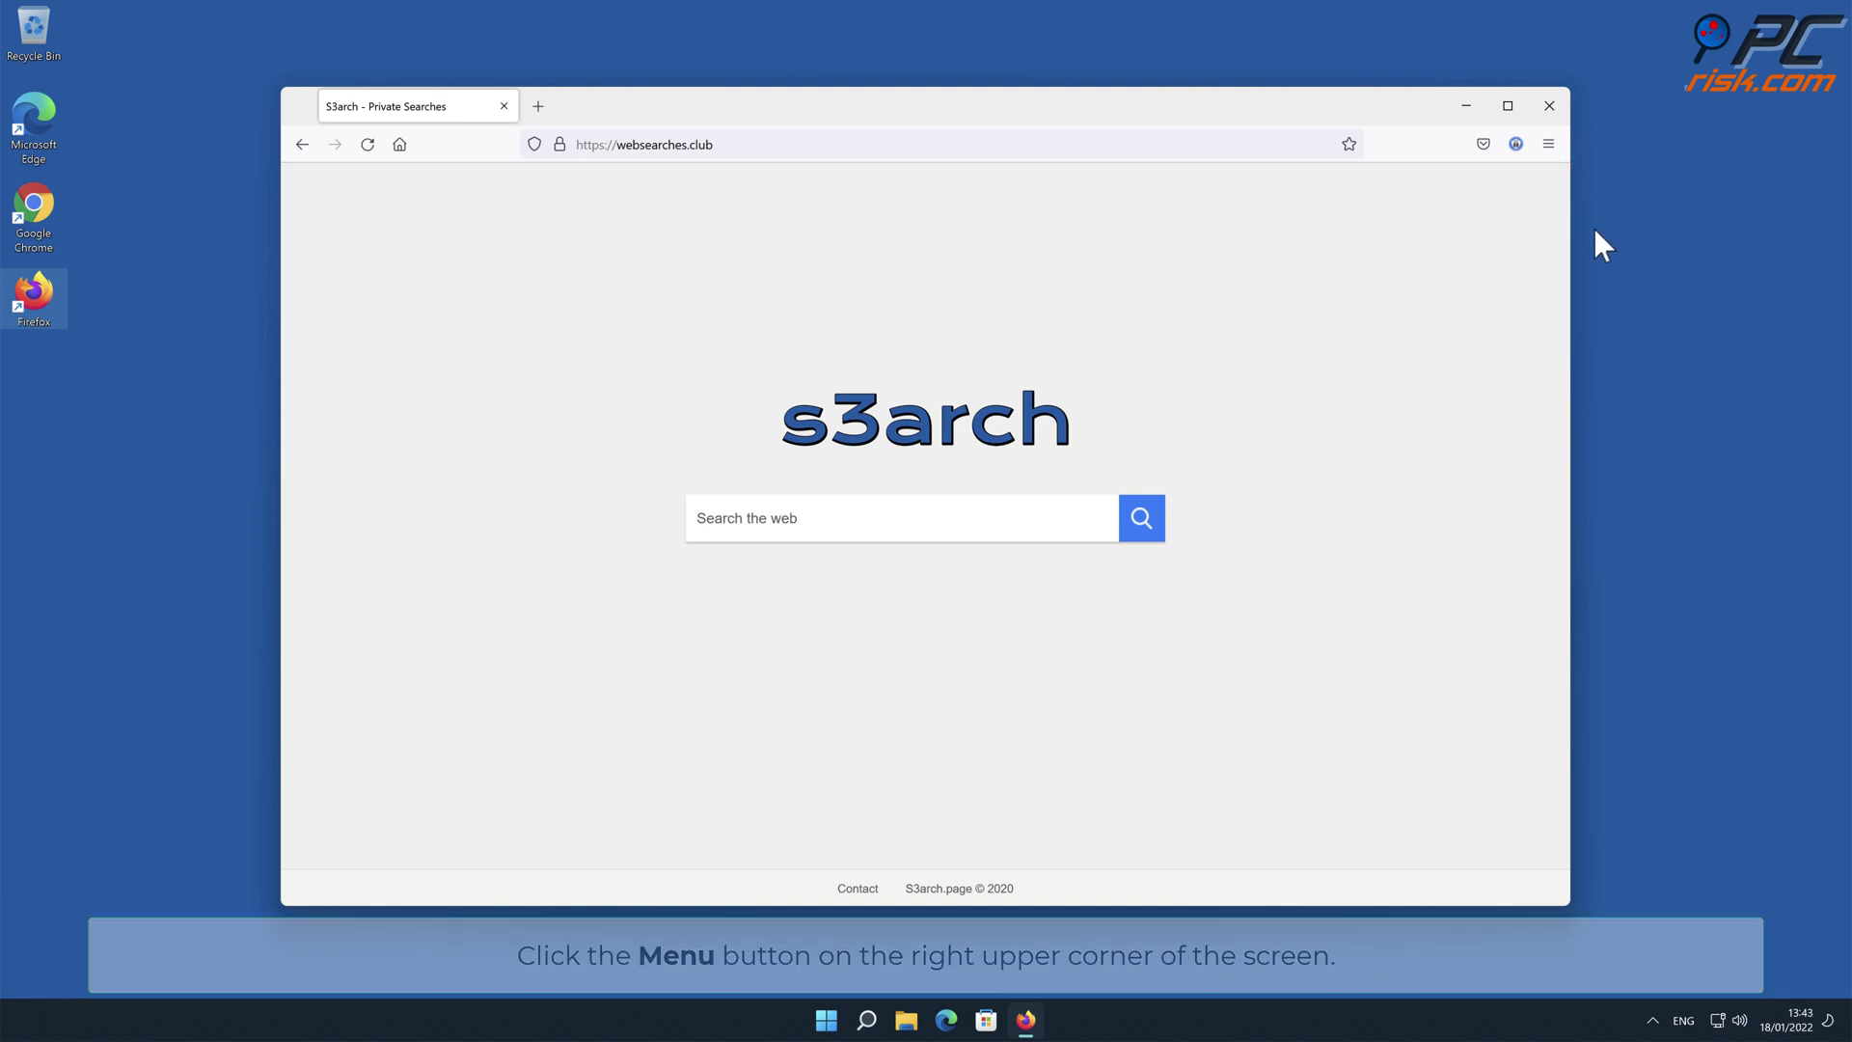
left_click(1548, 144)
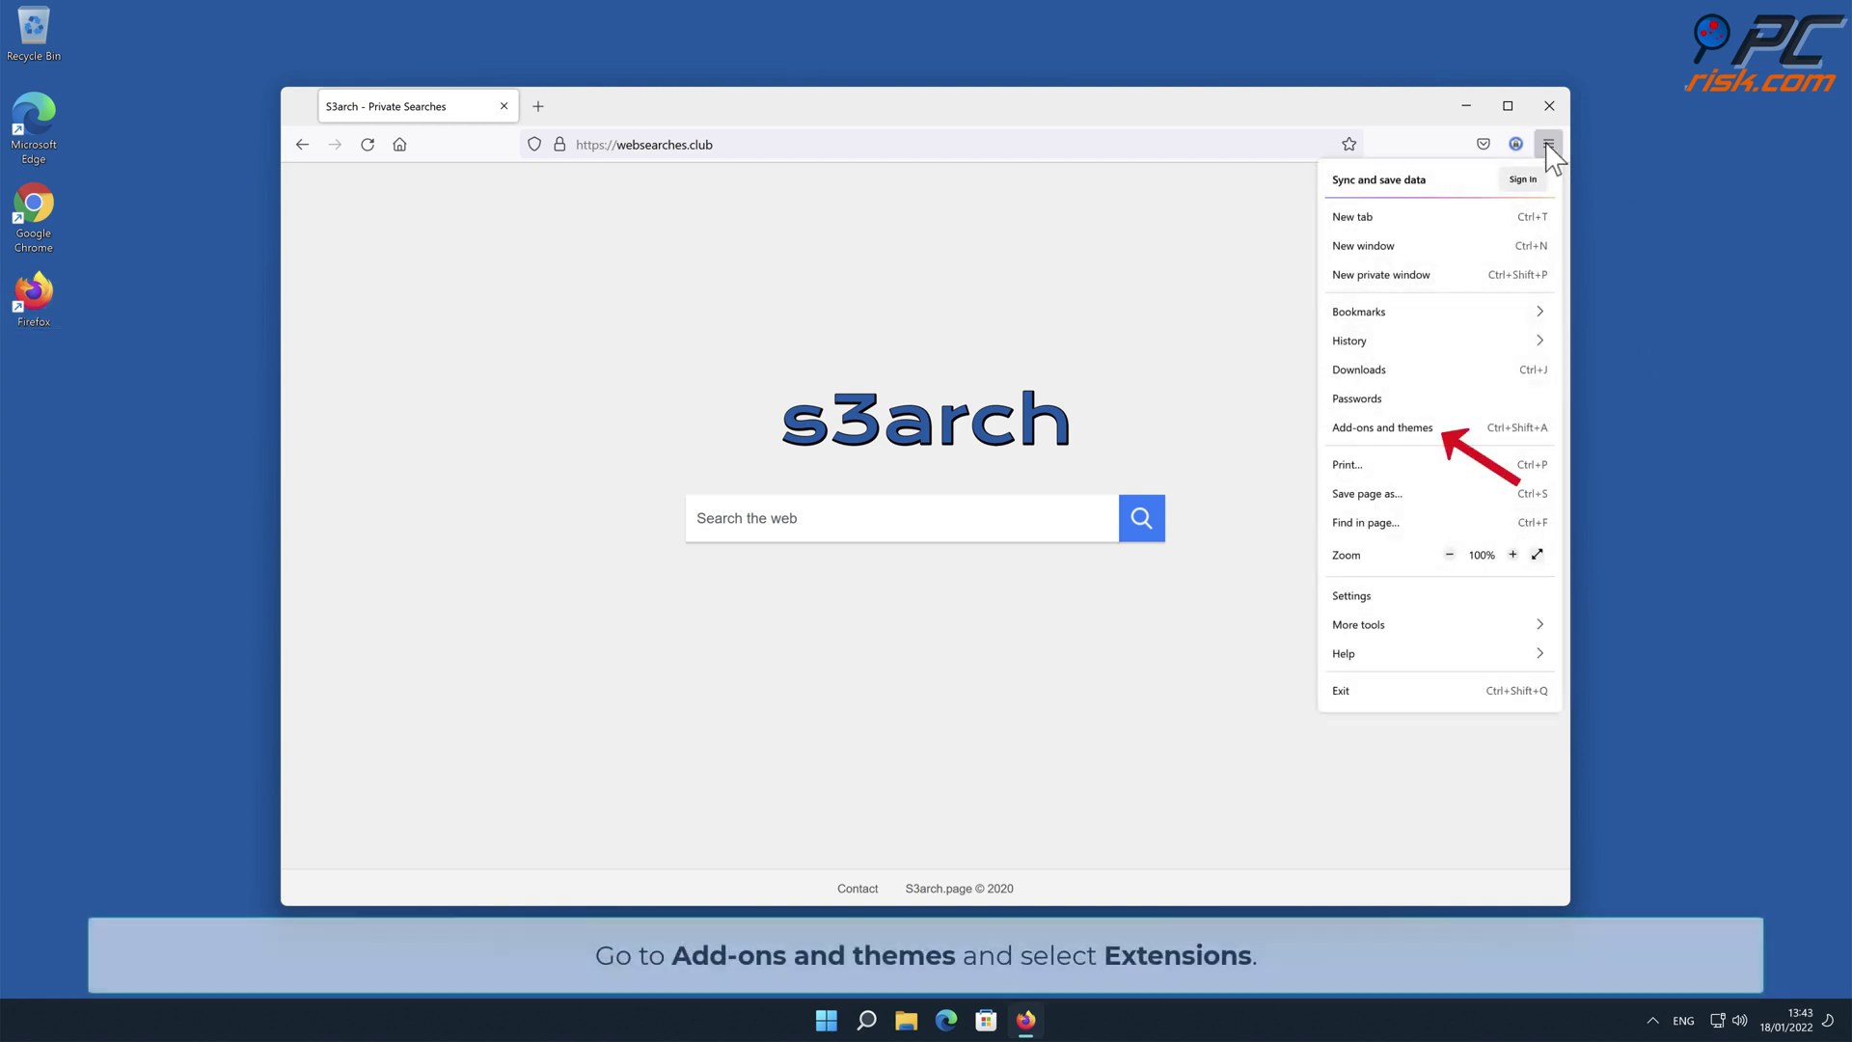
left_click(1456, 427)
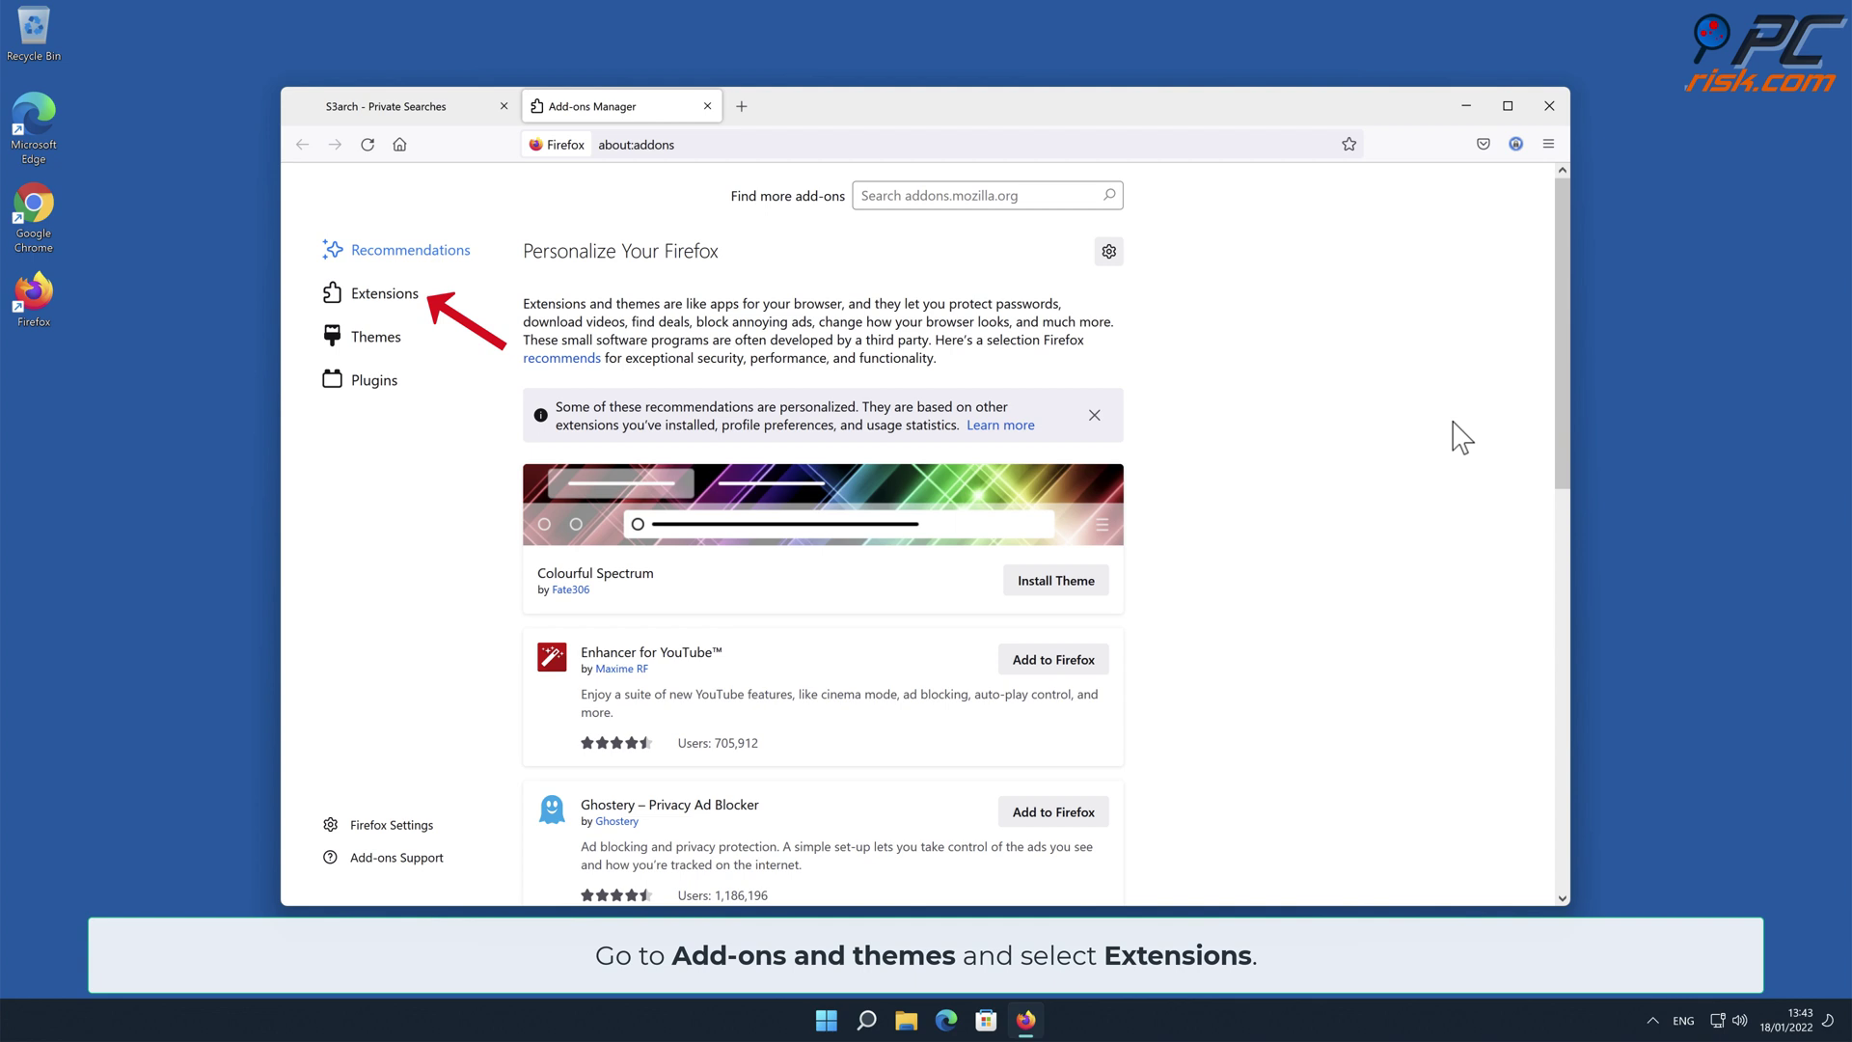
Remove the Safe Browsing extension from Firefox's Extensions list
left_click(415, 299)
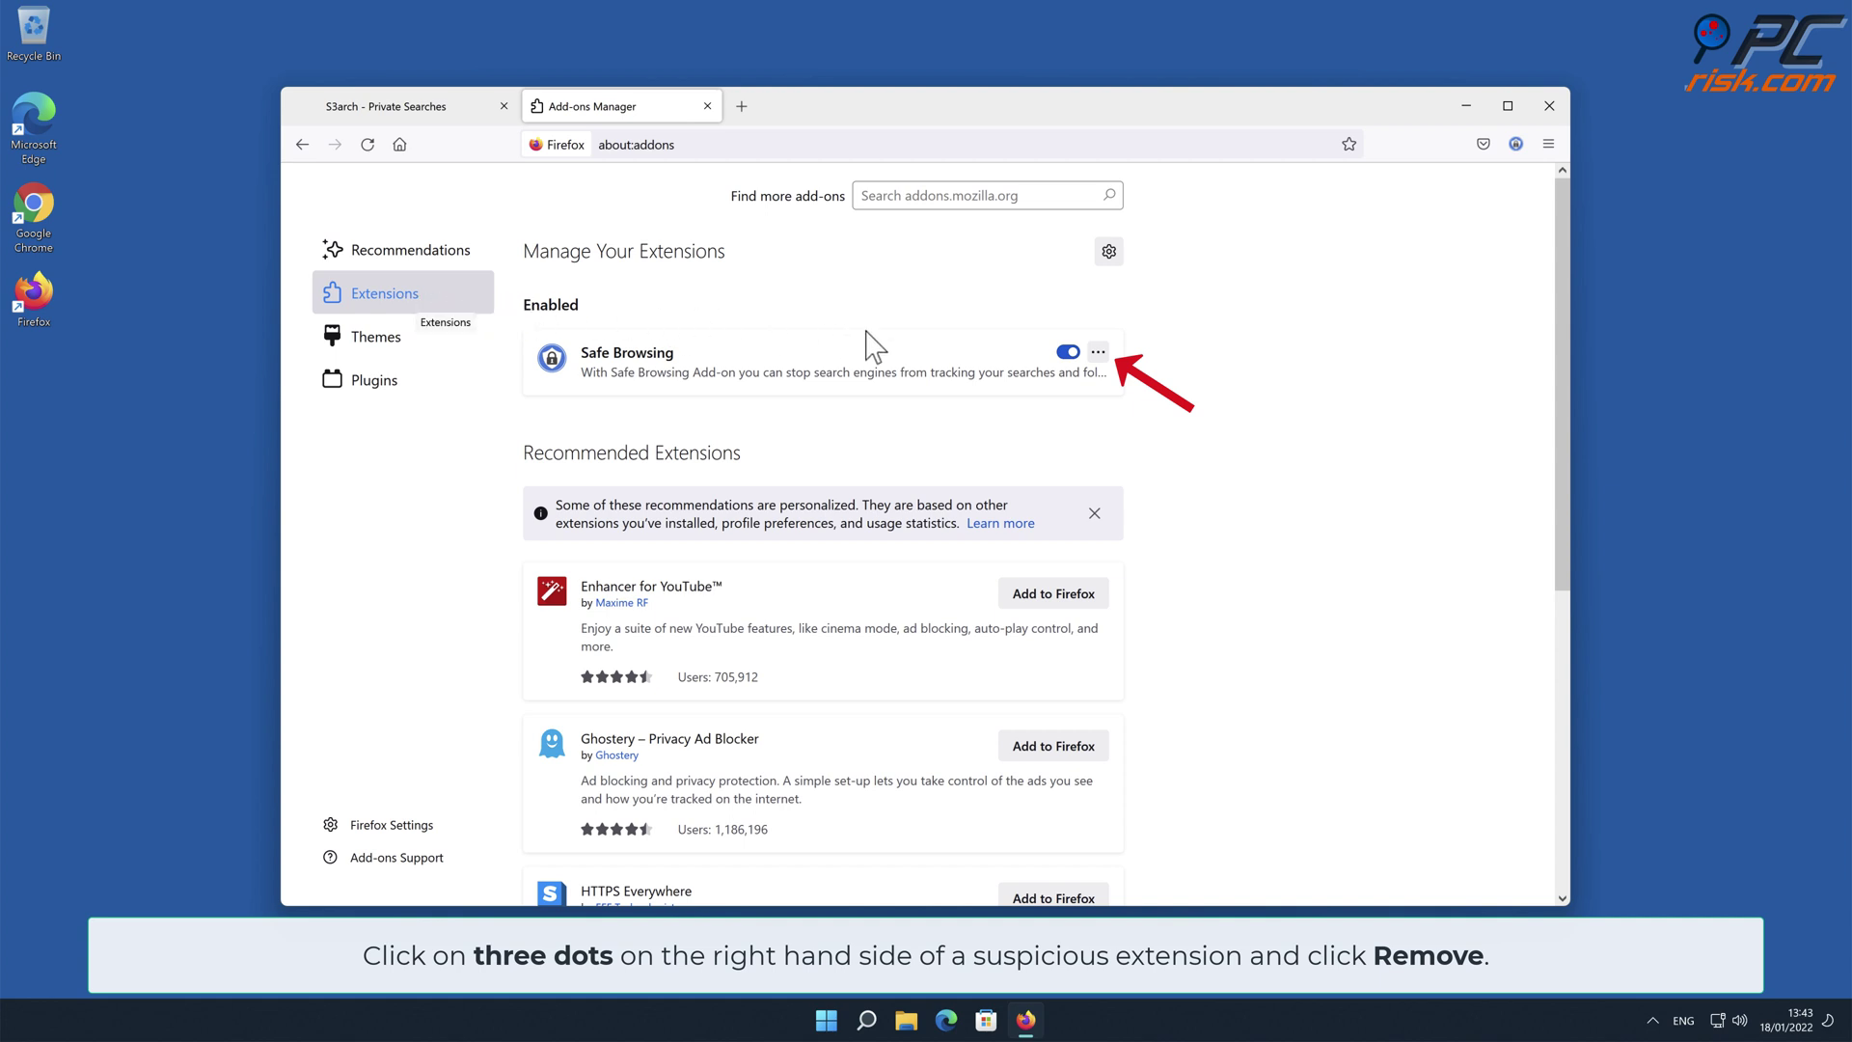
left_click(1098, 353)
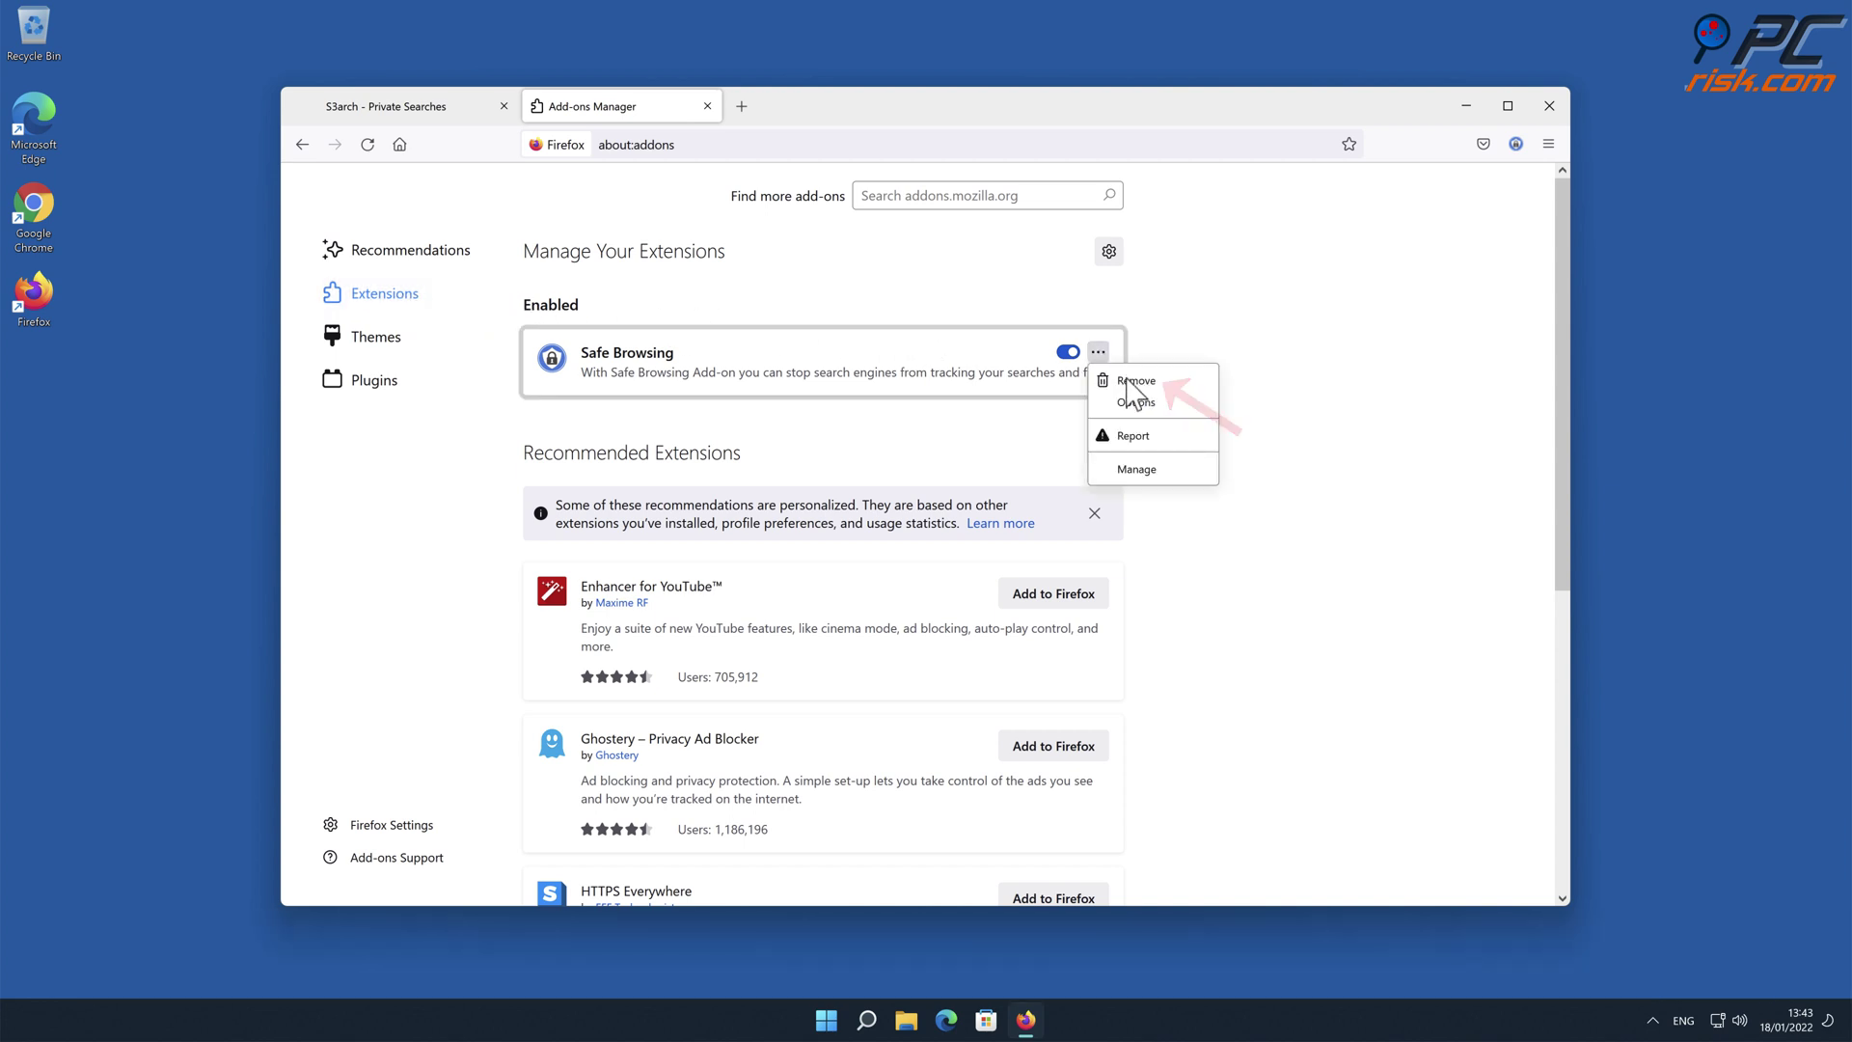
left_click(1127, 379)
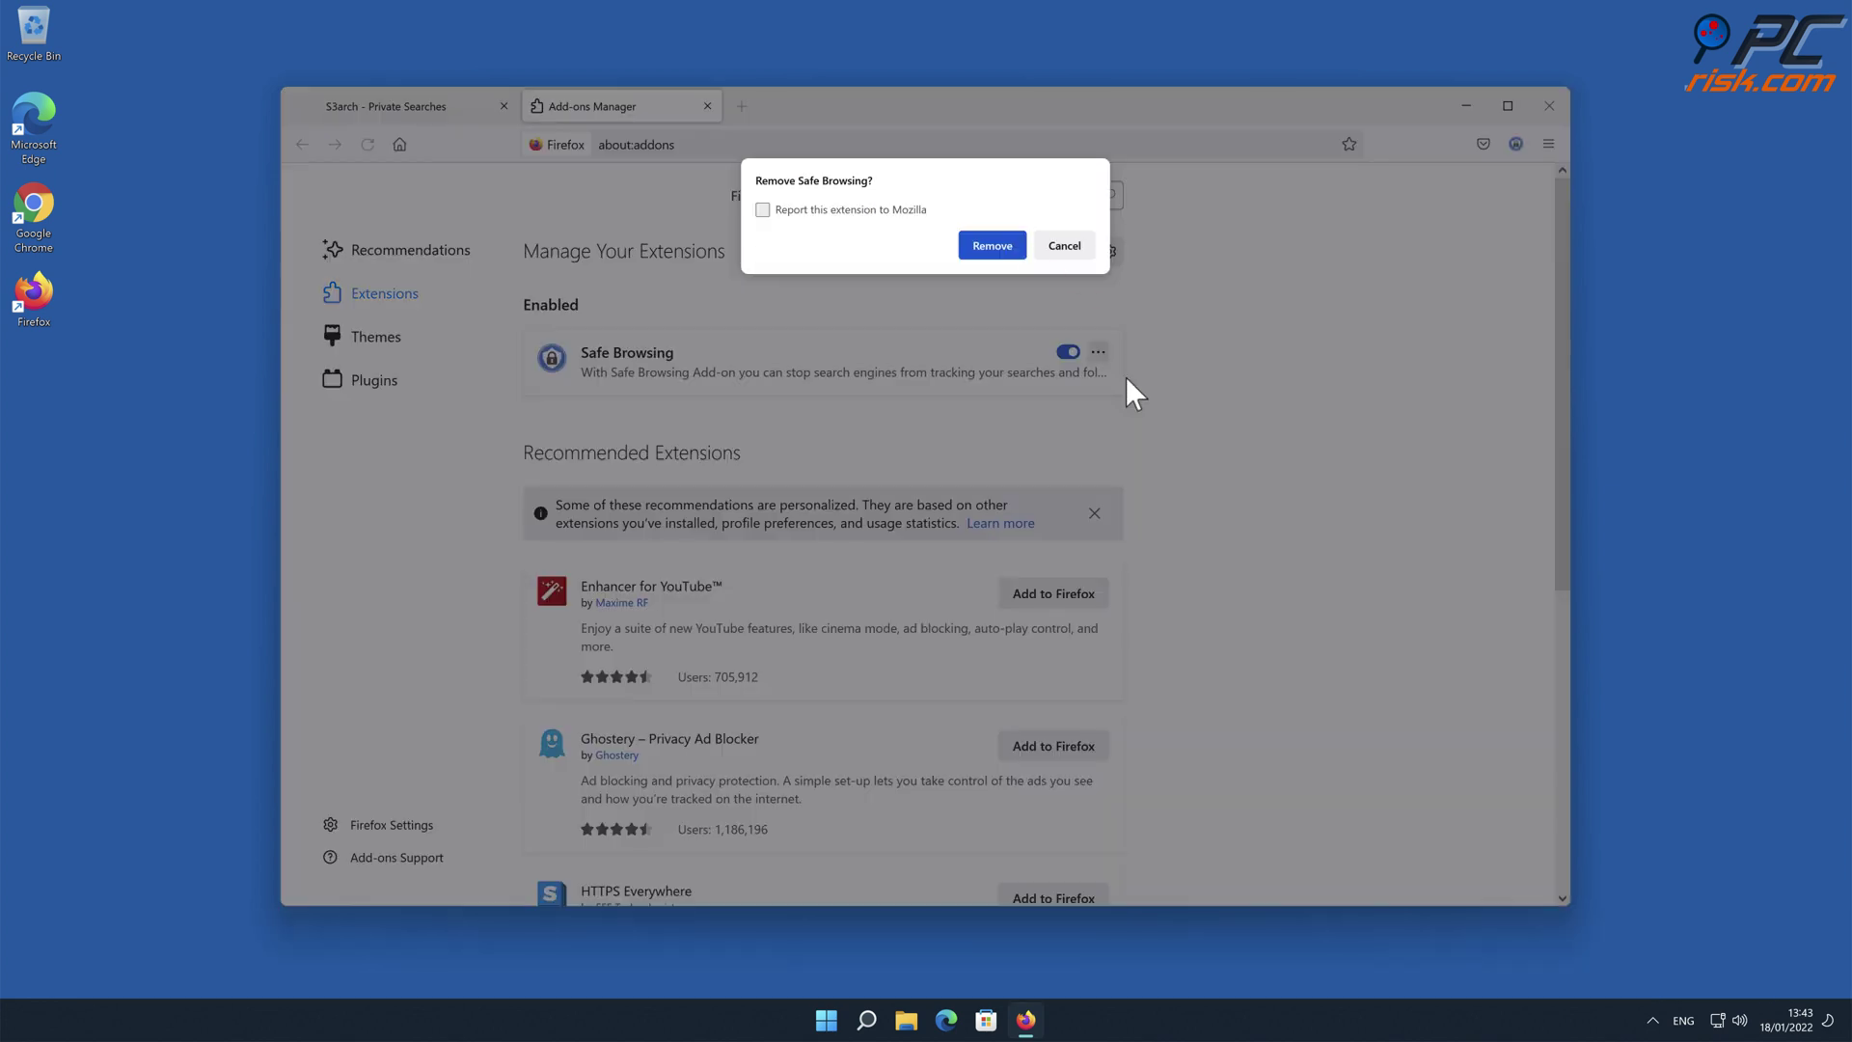
left_click(998, 249)
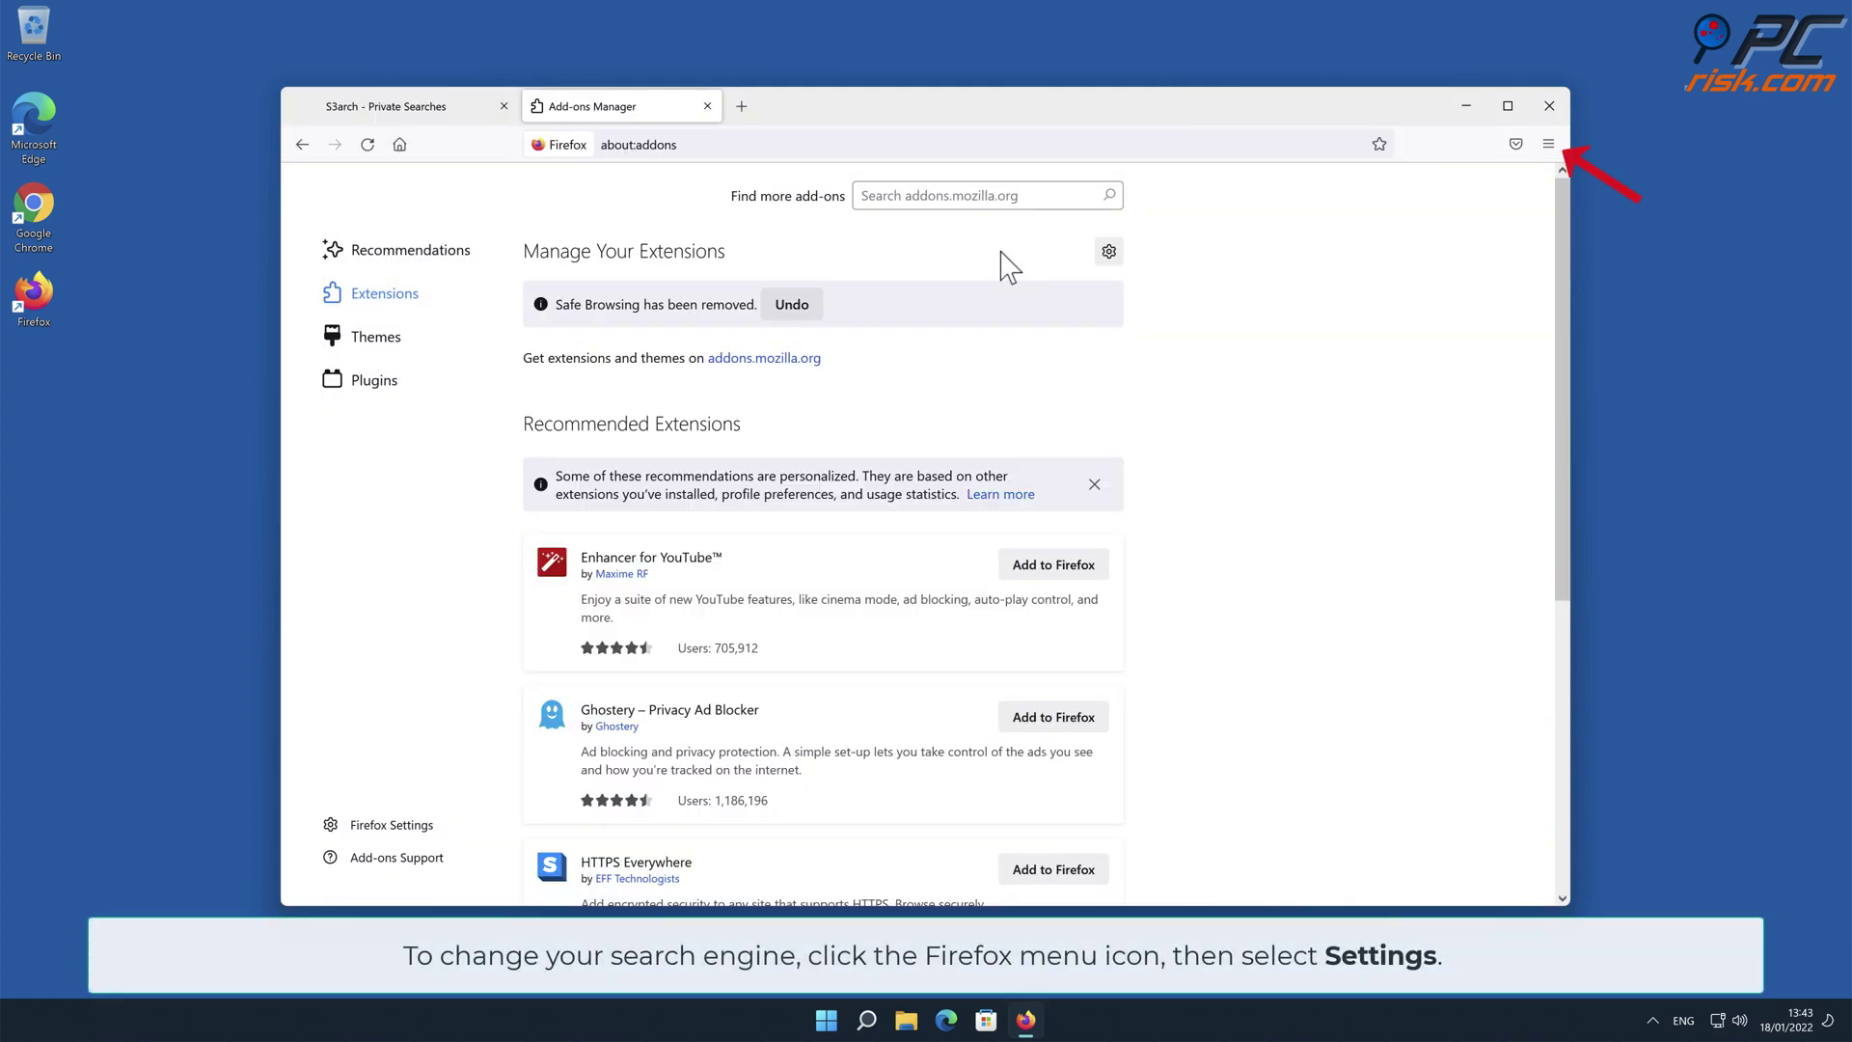
Open Firefox Settings on the Search section and expand the Default Search Engine list
left_click(1548, 144)
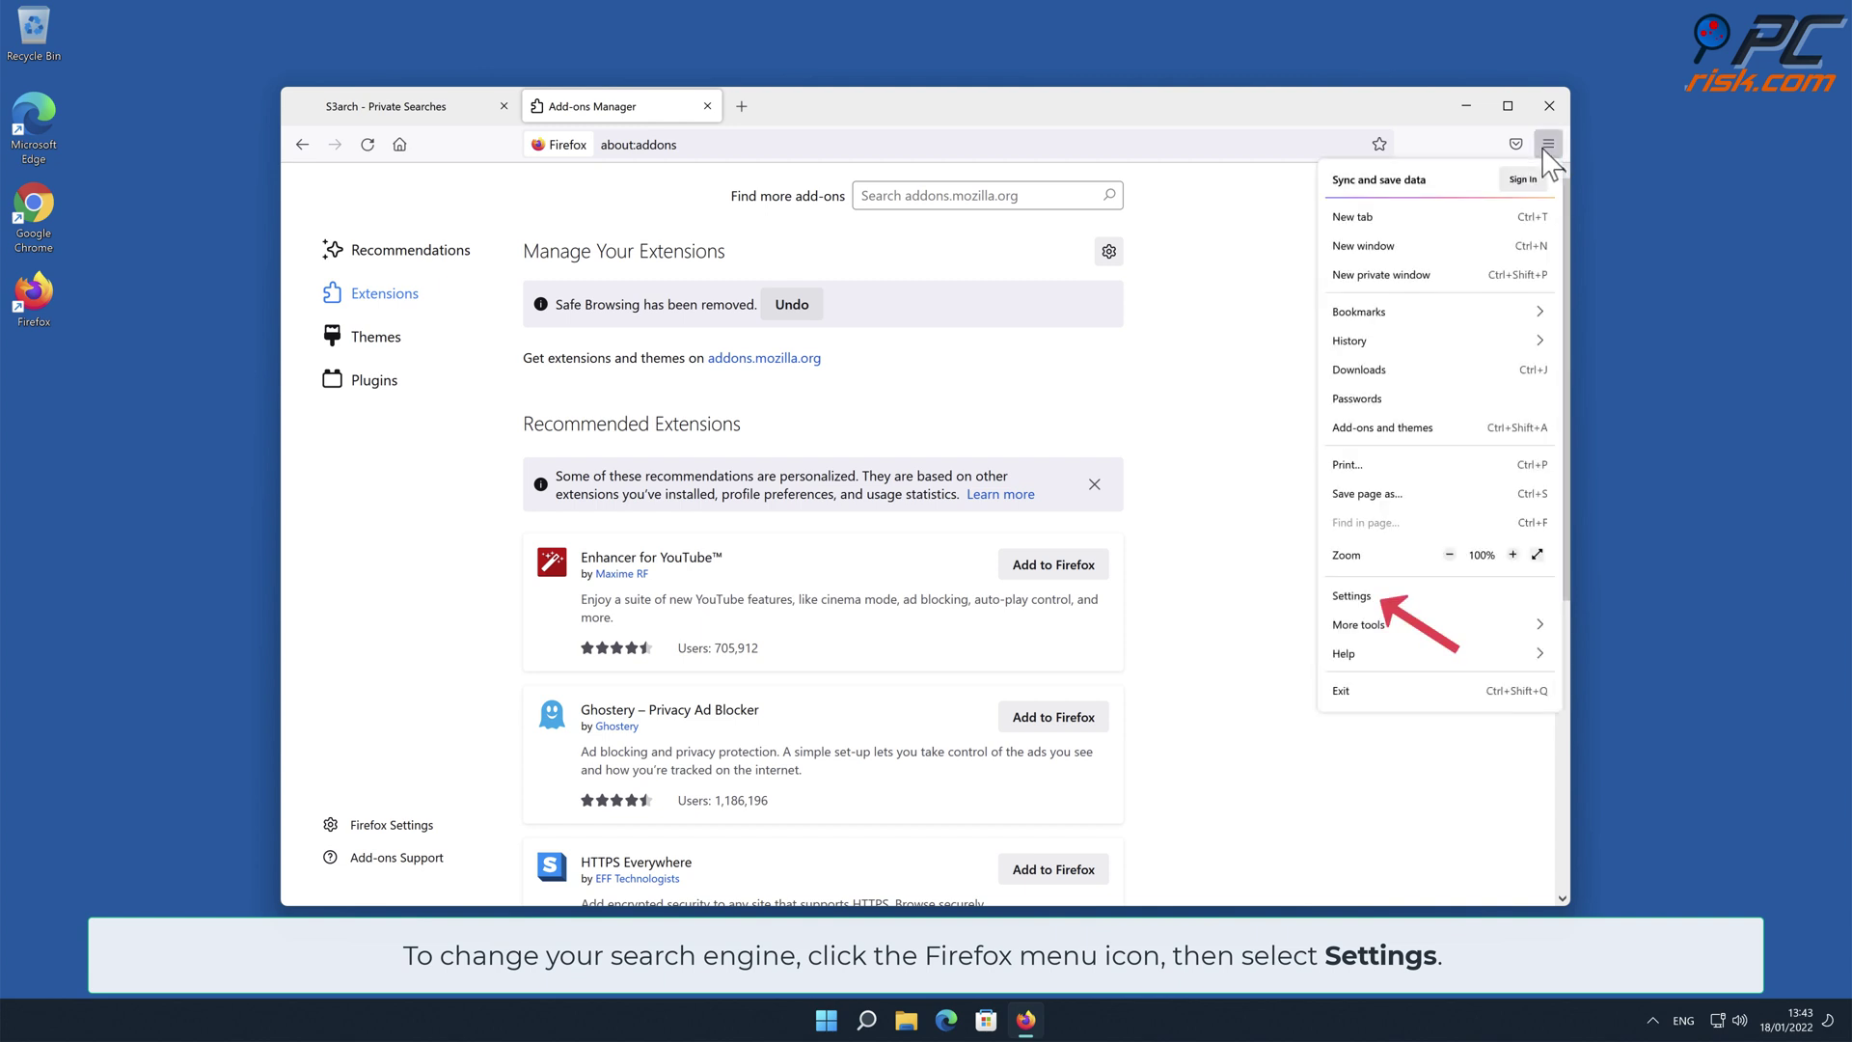
left_click(1371, 595)
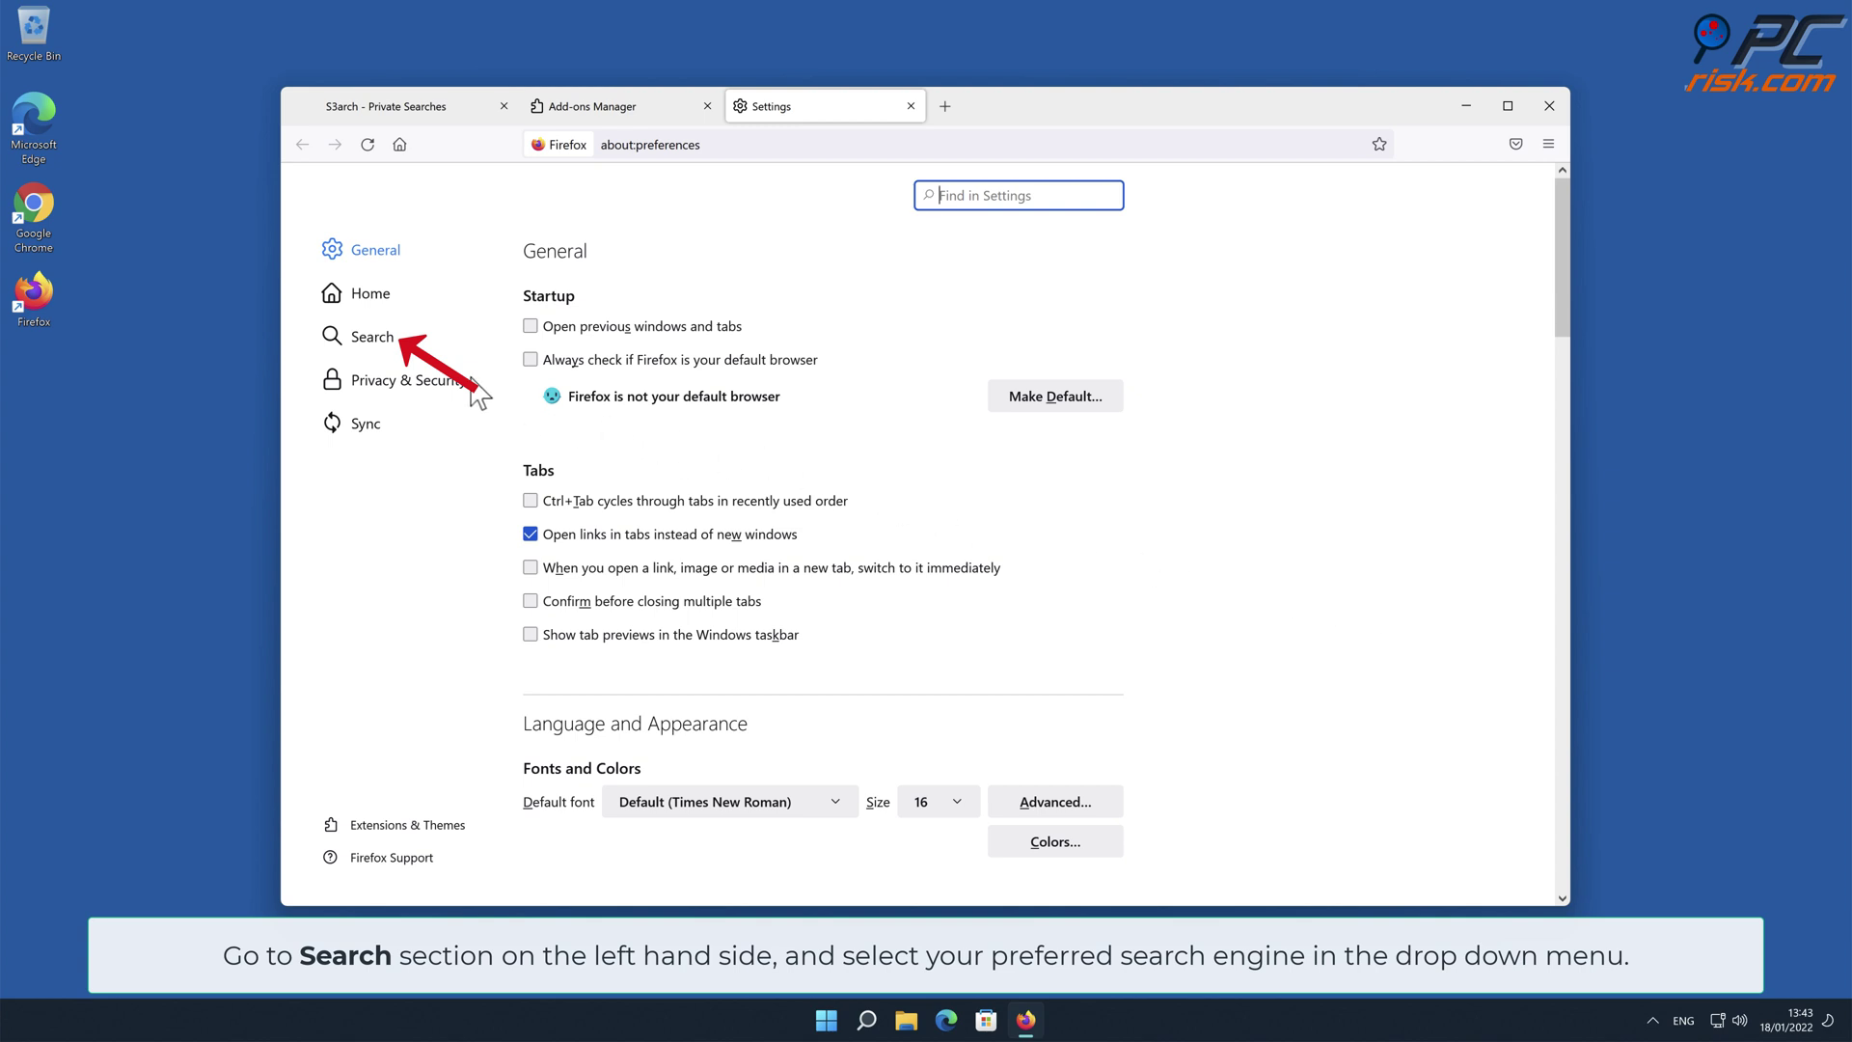
left_click(373, 340)
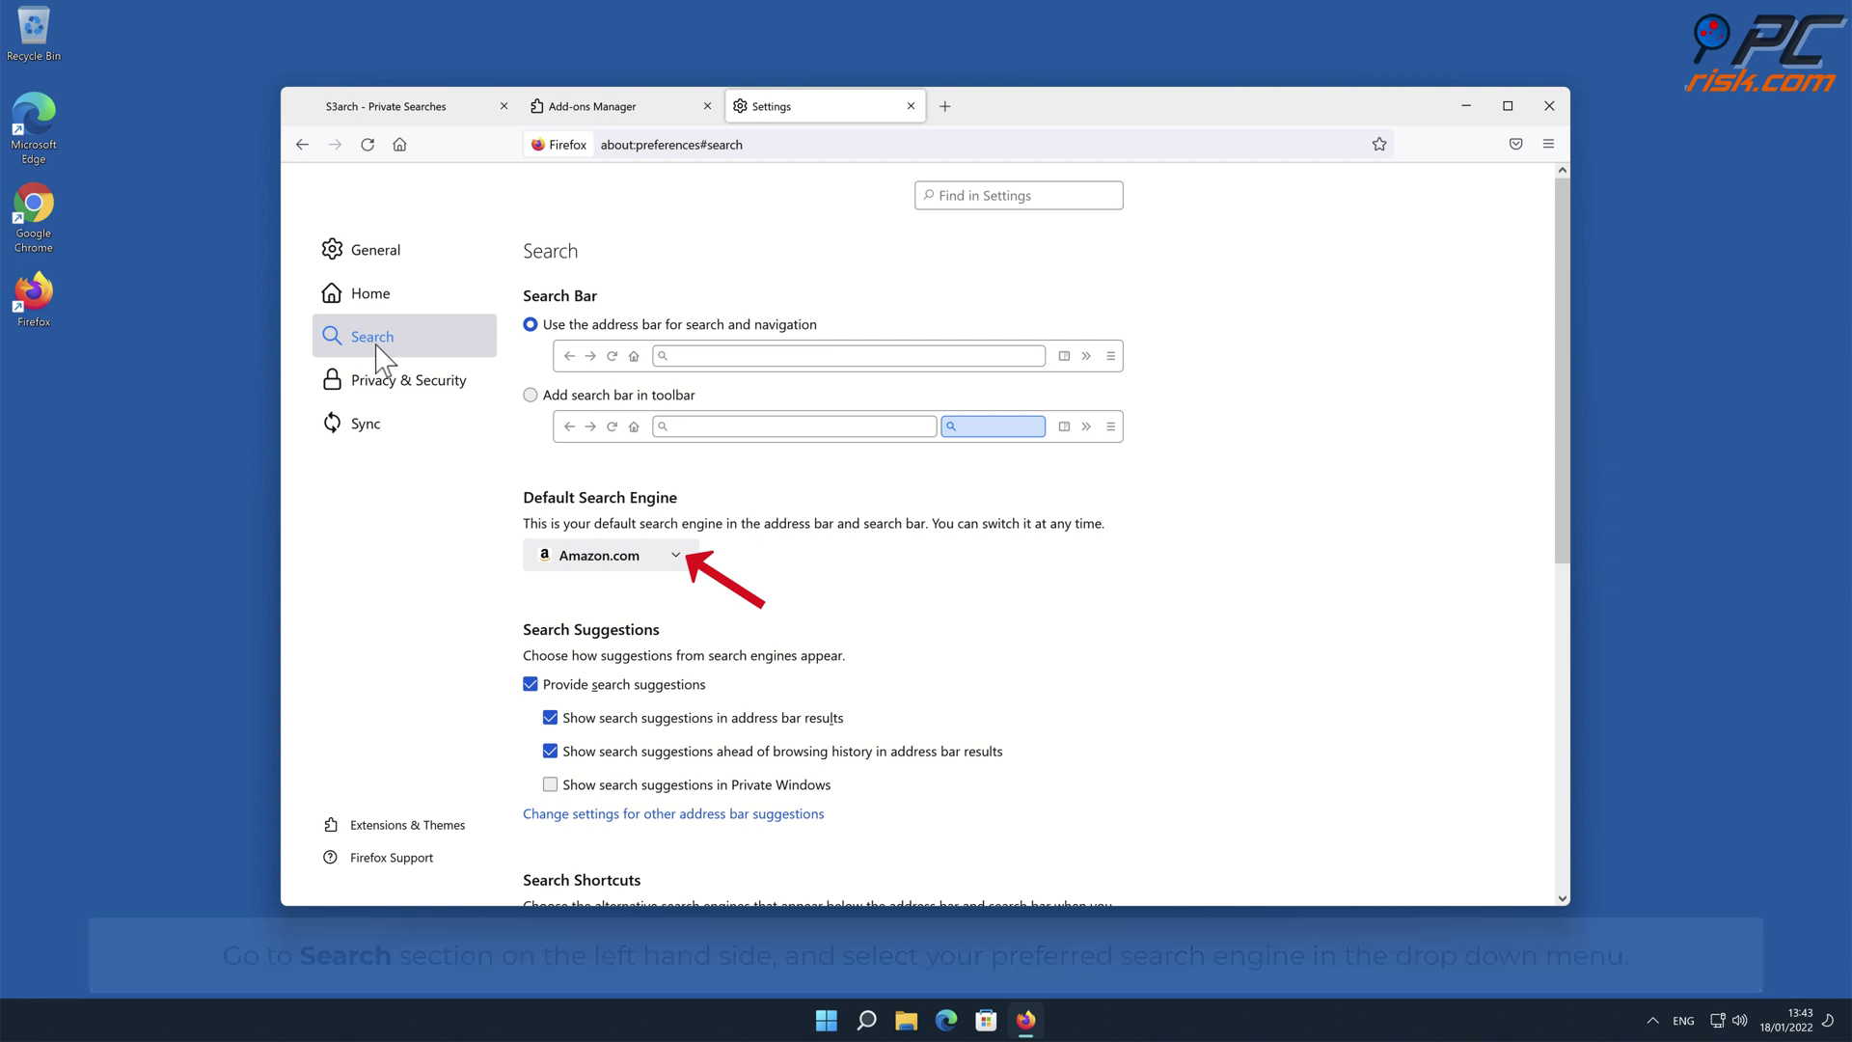
left_click(667, 560)
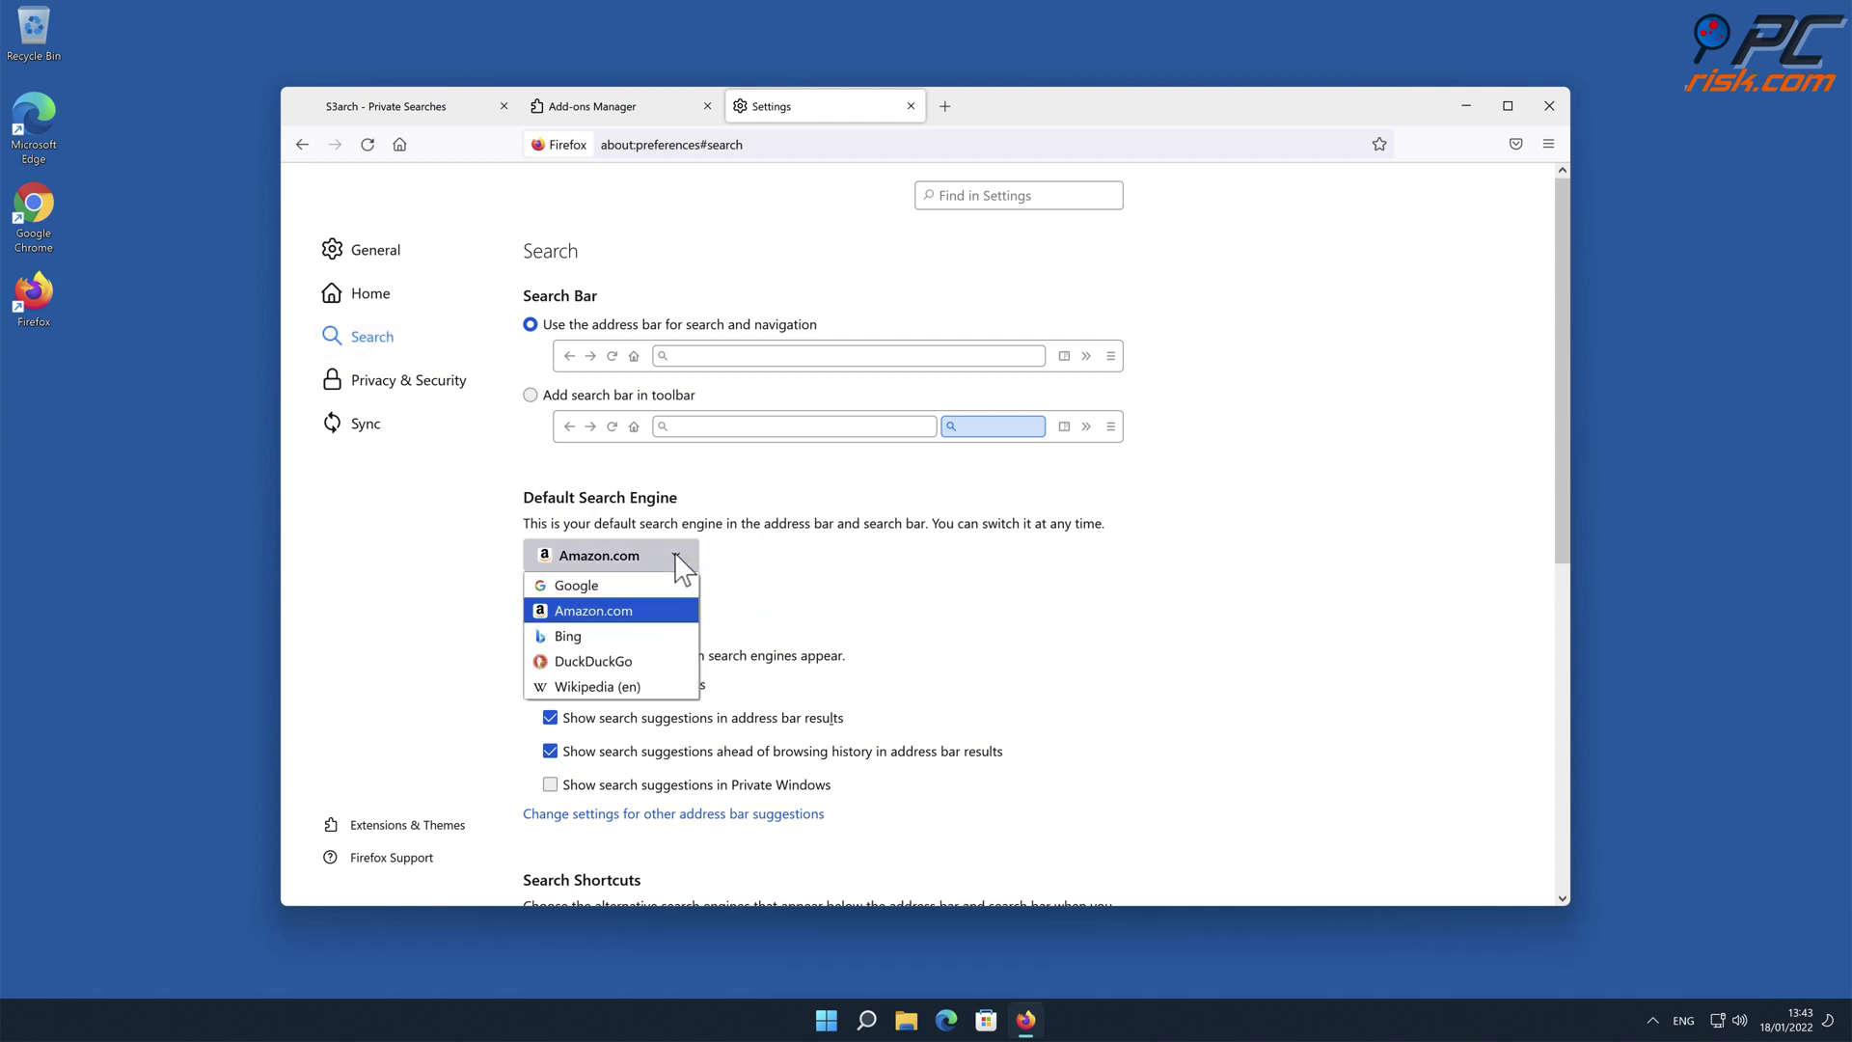
left_click(627, 588)
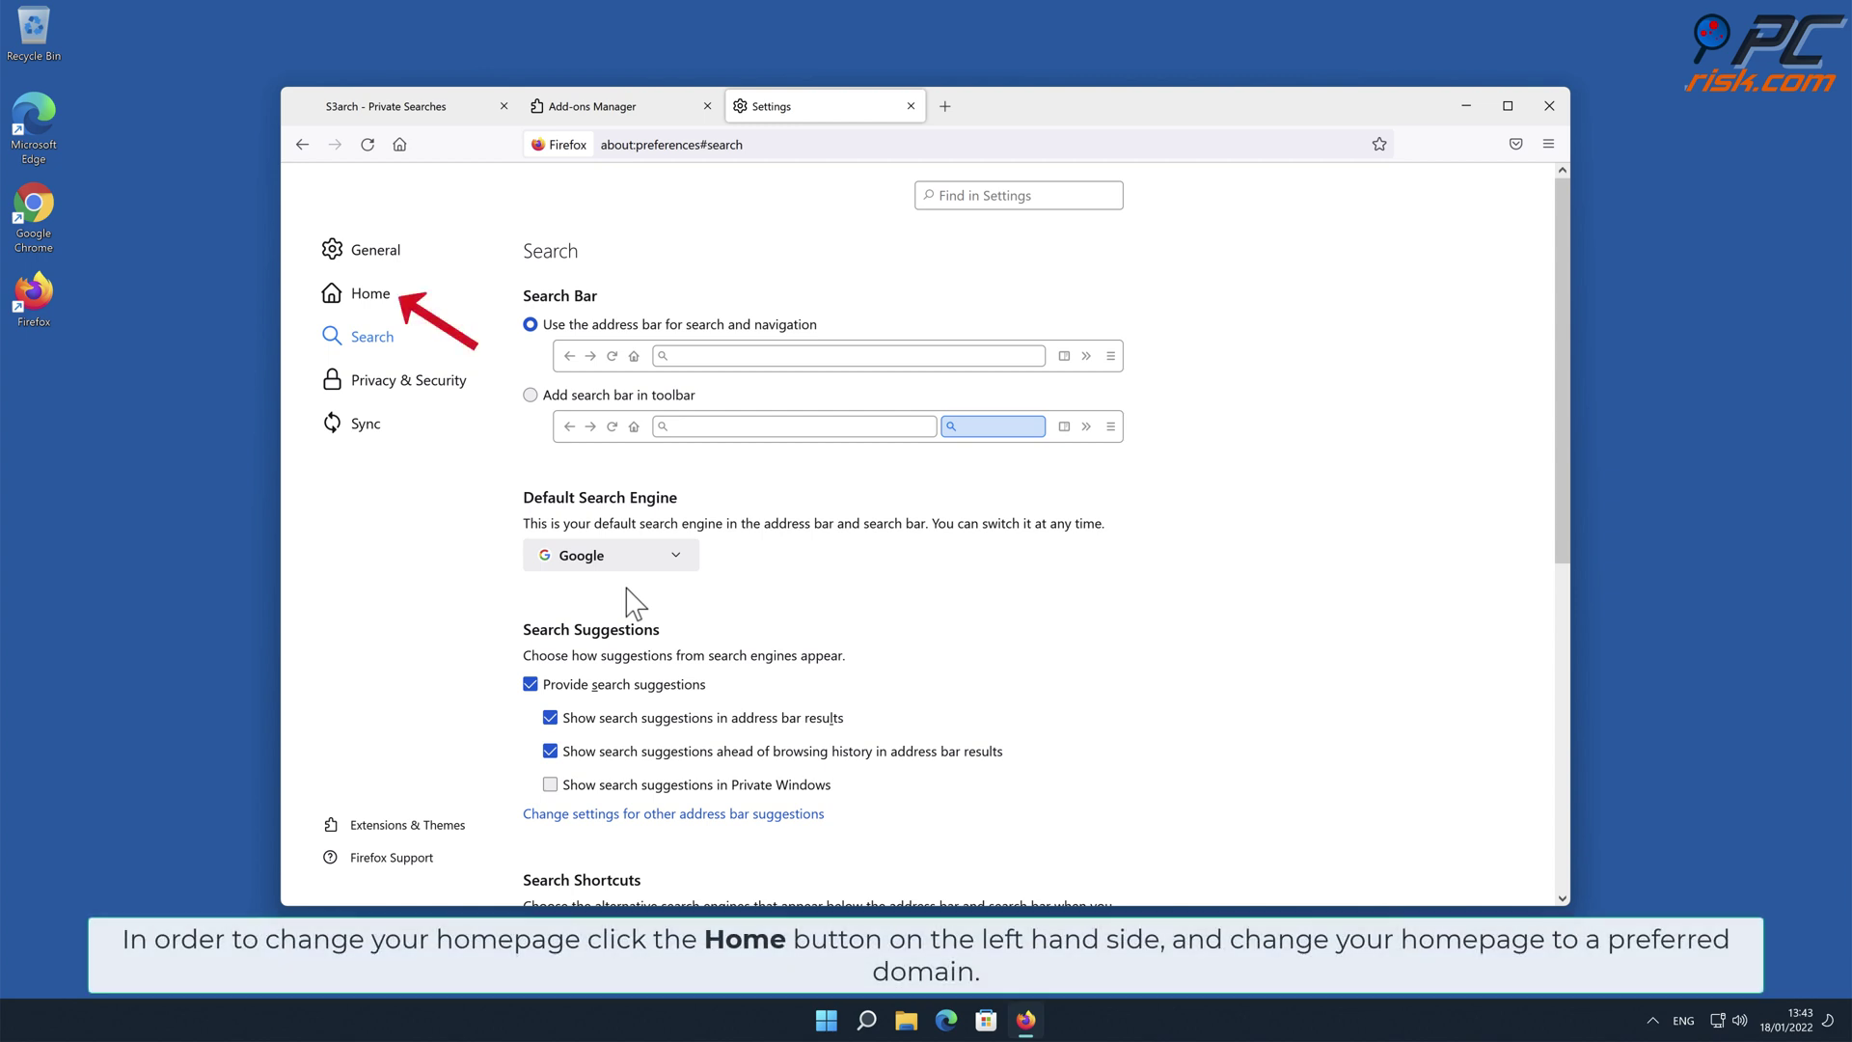
left_click(376, 309)
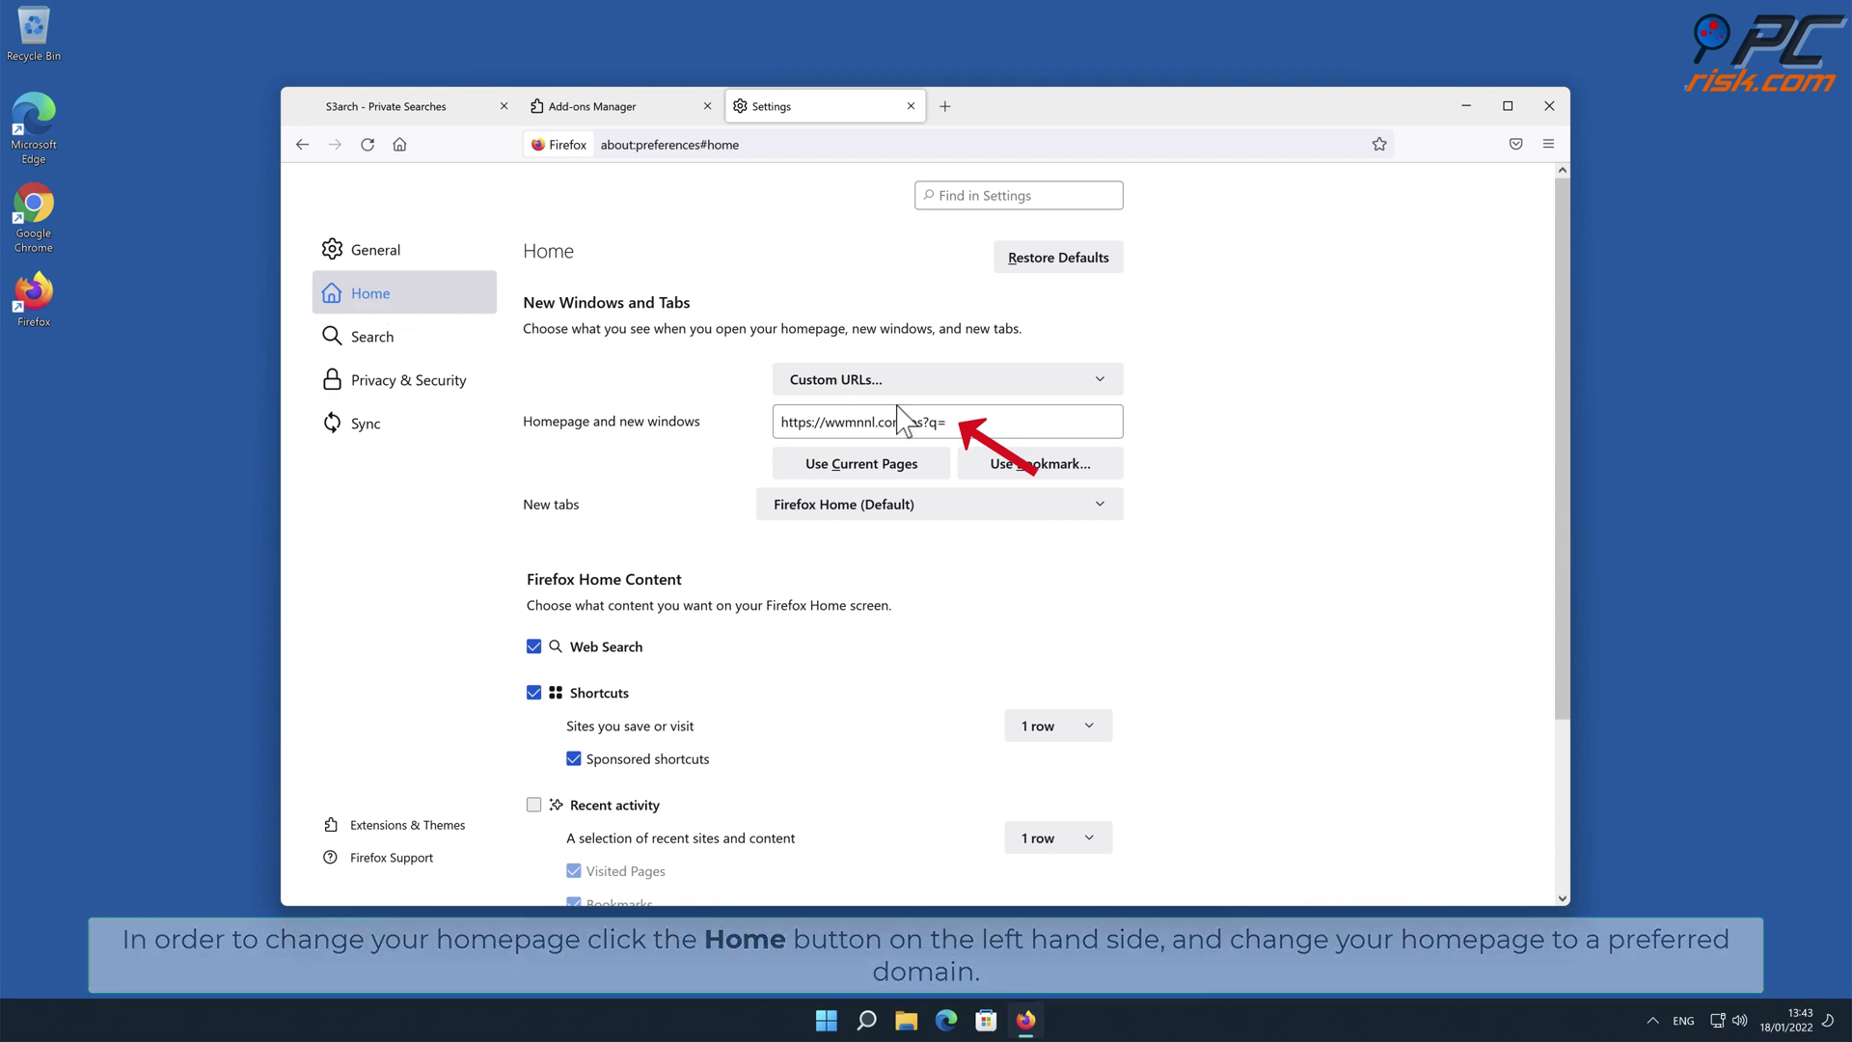
left_click(958, 421)
left_click_drag(957, 421, 776, 422)
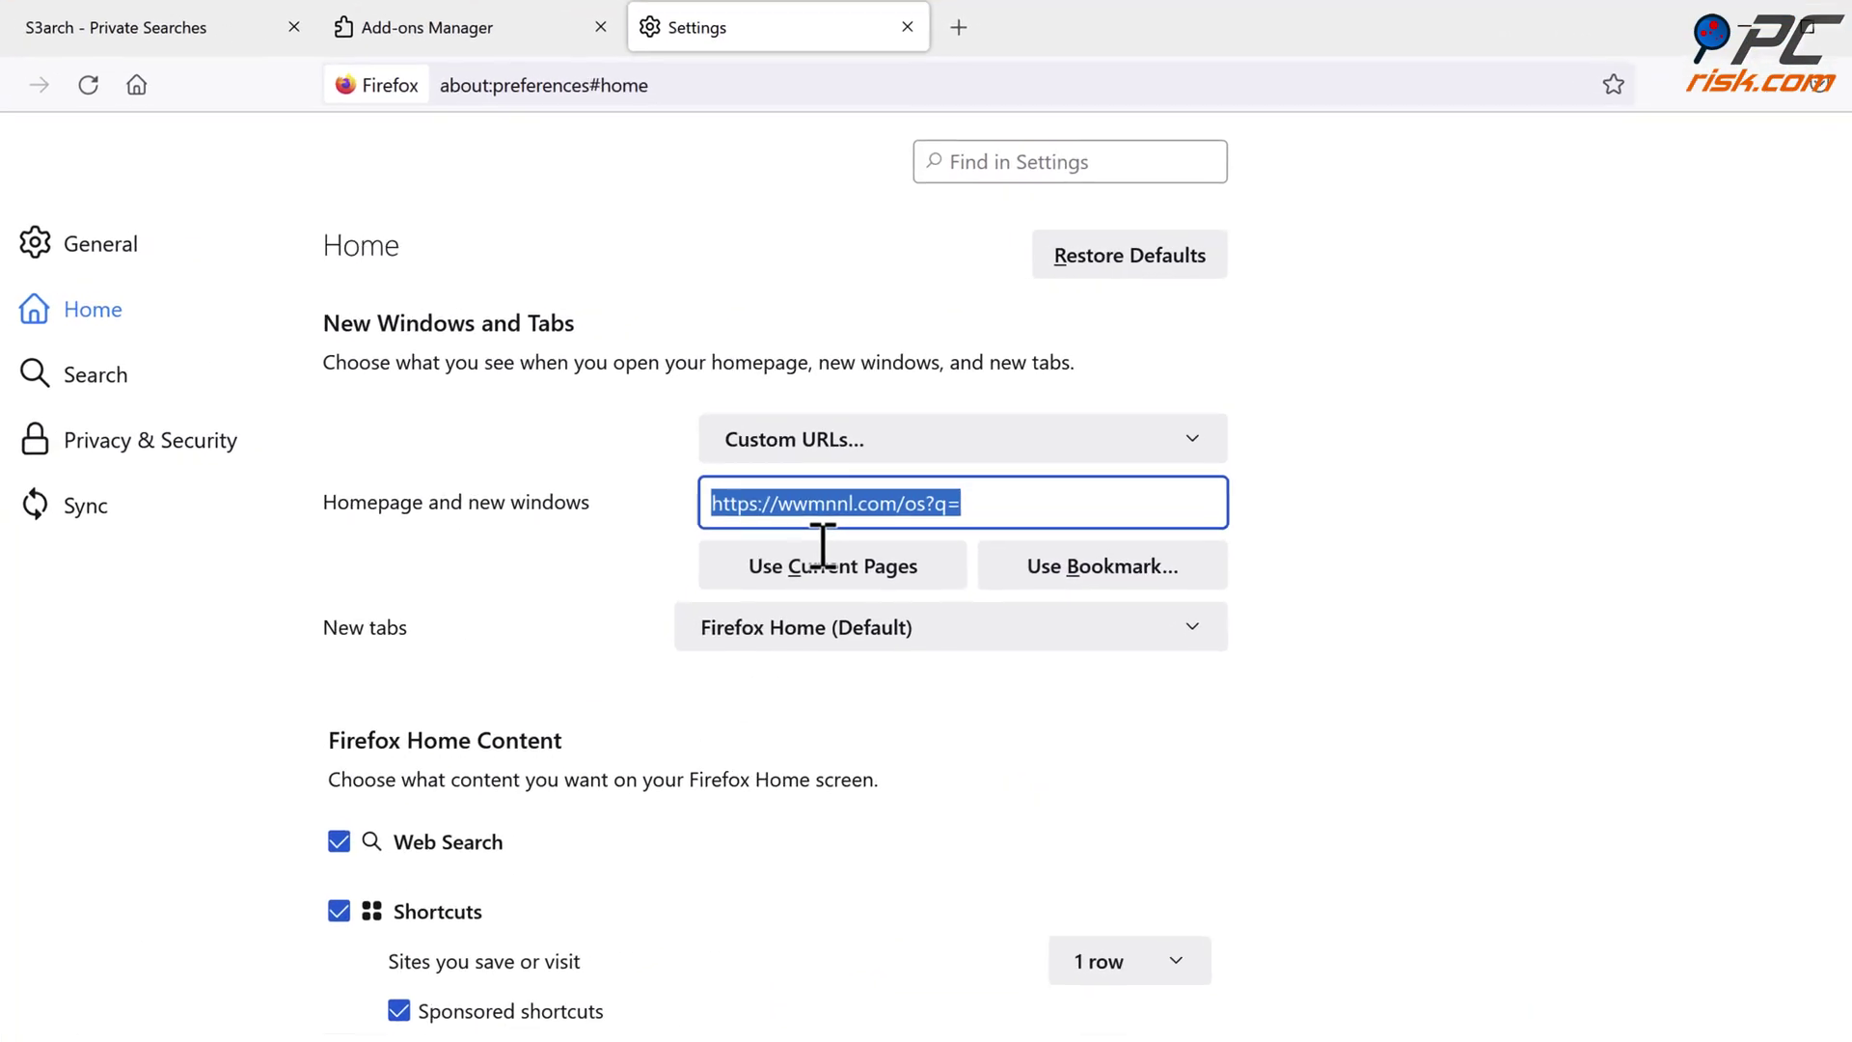
type("www.goo")
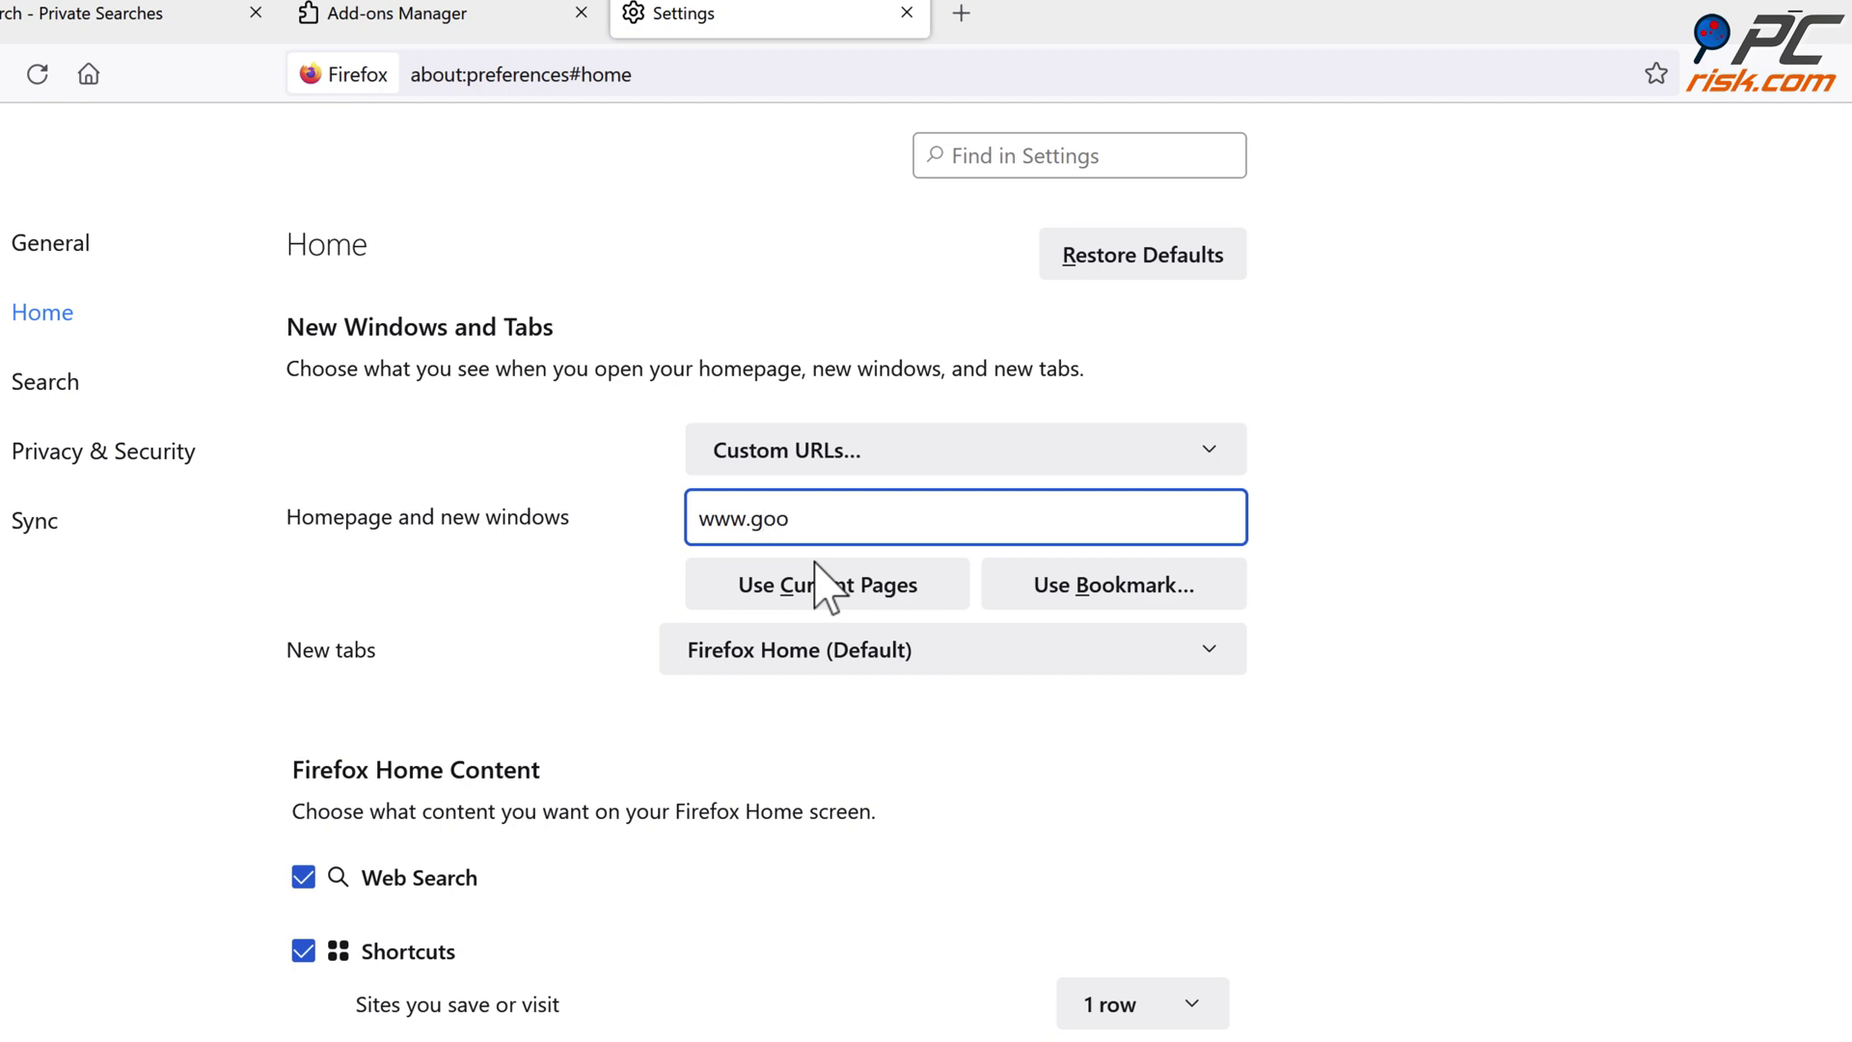
type("gle.com")
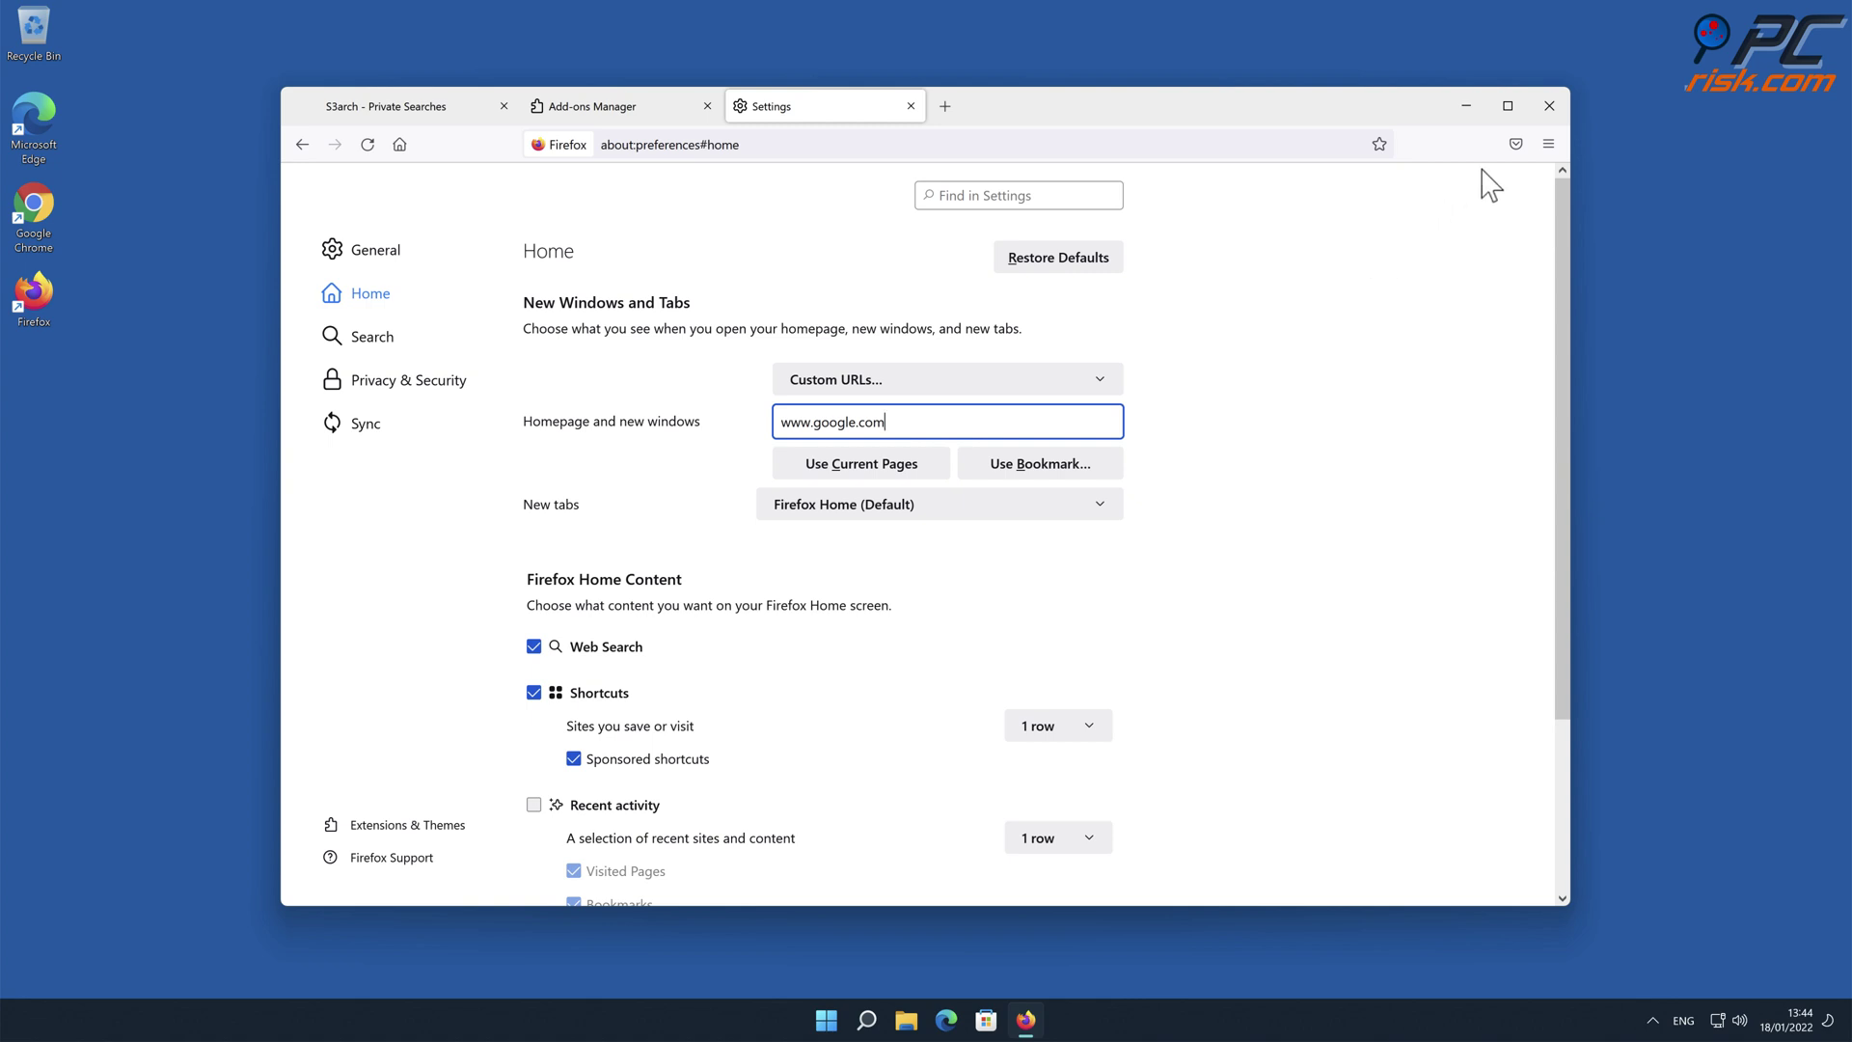
left_click(1544, 108)
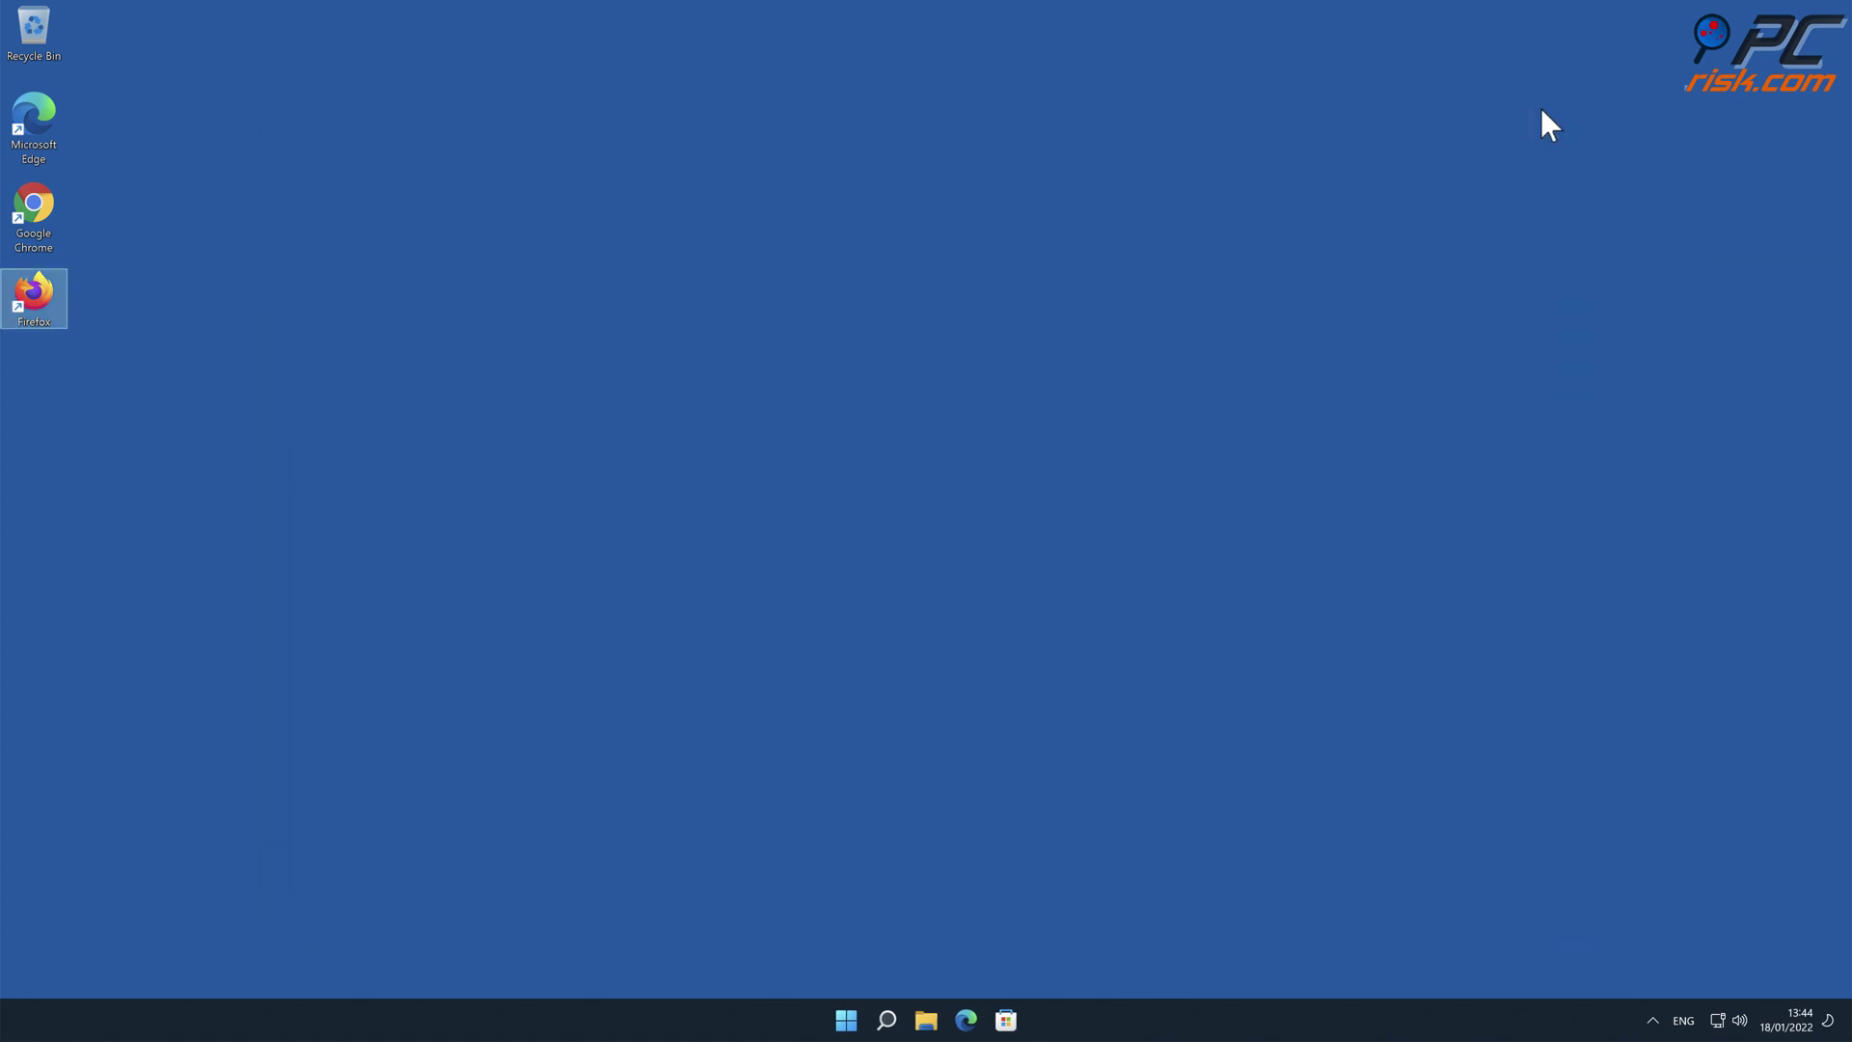